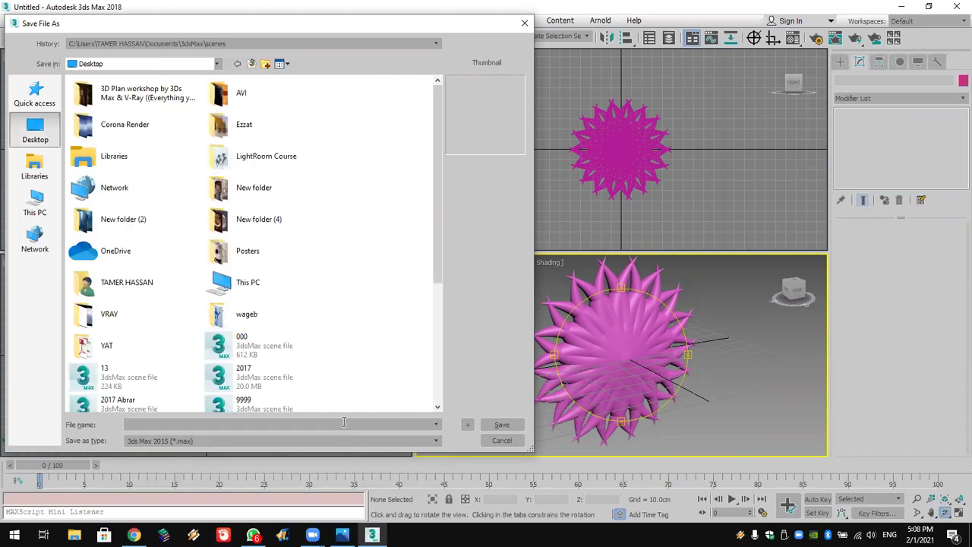
Save the scene to the Desktop as 2015 in 3ds Max 2015 format.
{"action": "type", "text": "21"}
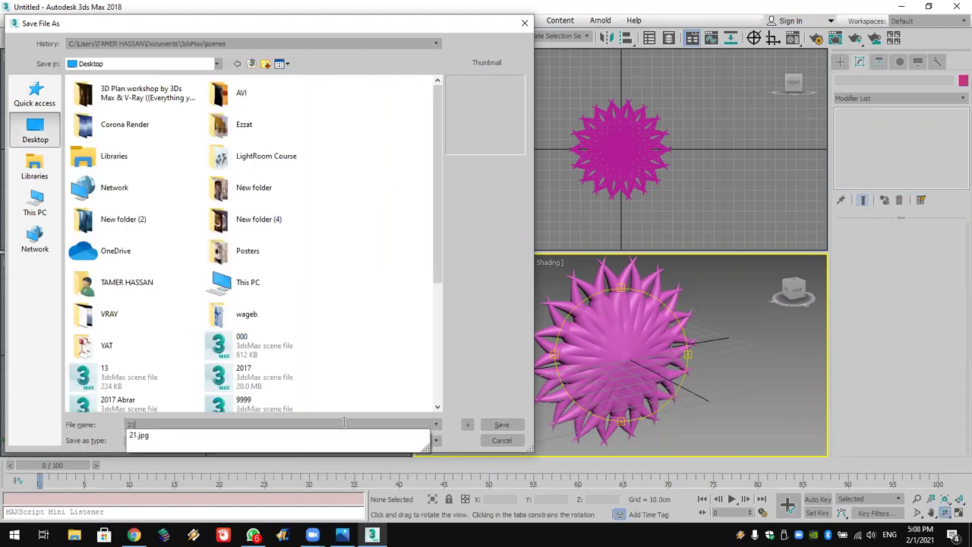
{"action": "key", "text": "BackSpace"}
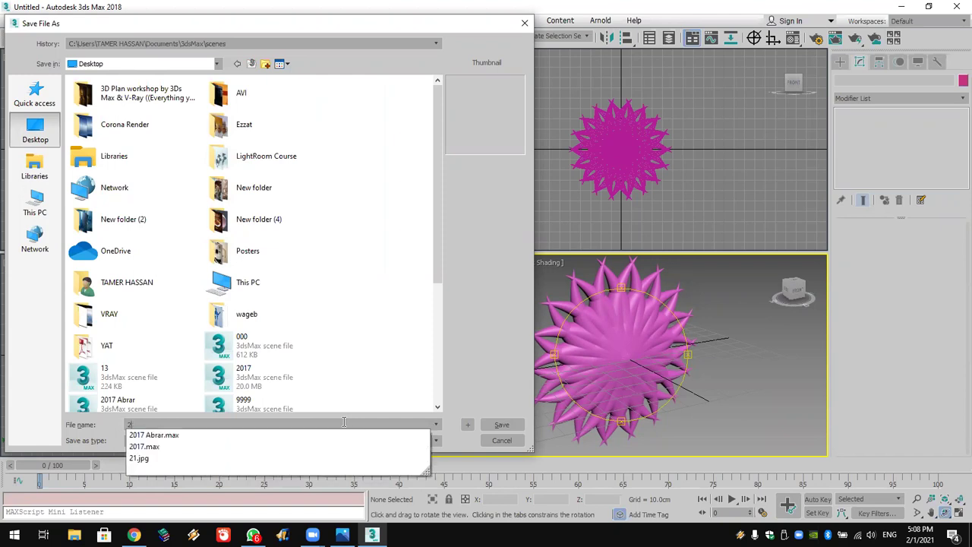
{"action": "type", "text": "015"}
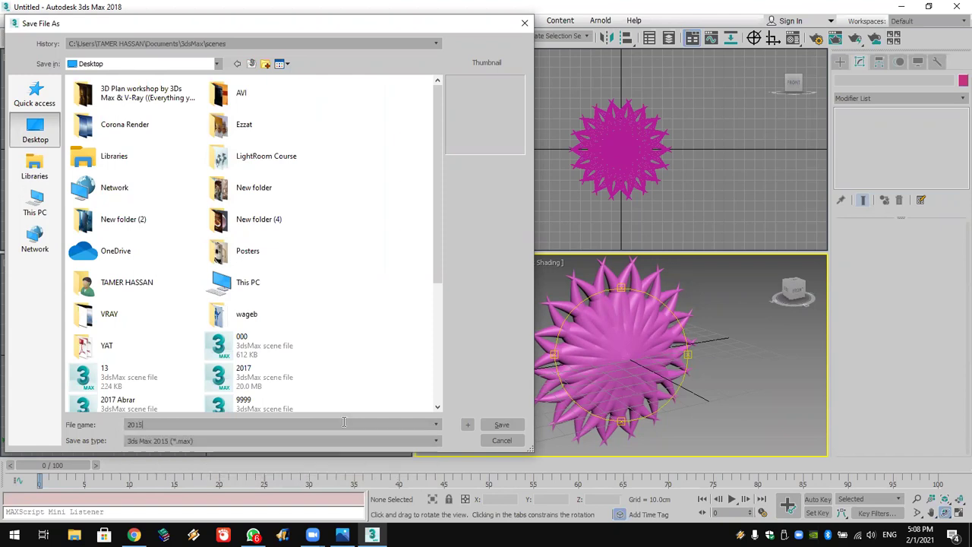
{"action": "left_click", "coordinate": [502, 425]}
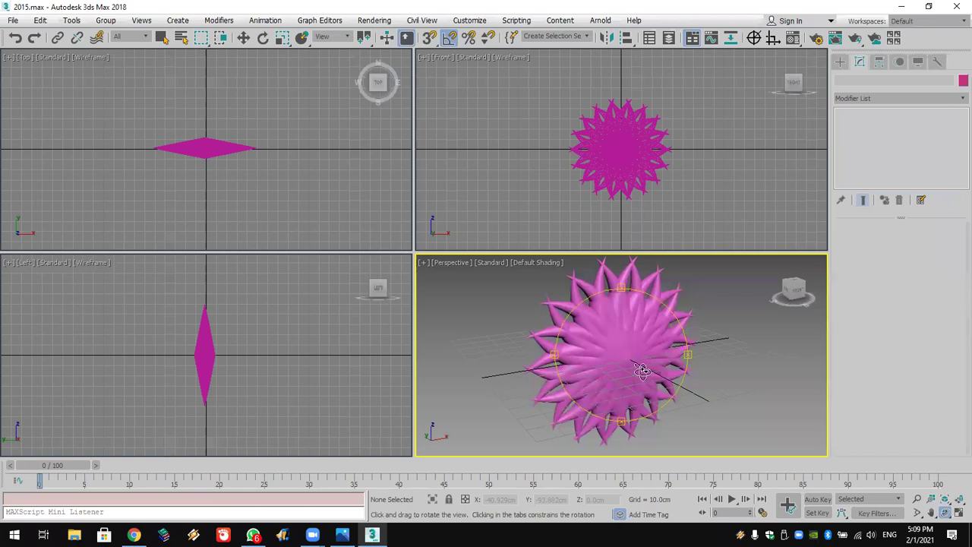
Leave the orbit mode and reset to an empty scene, confirming the reset.
{"action": "key", "text": "e"}
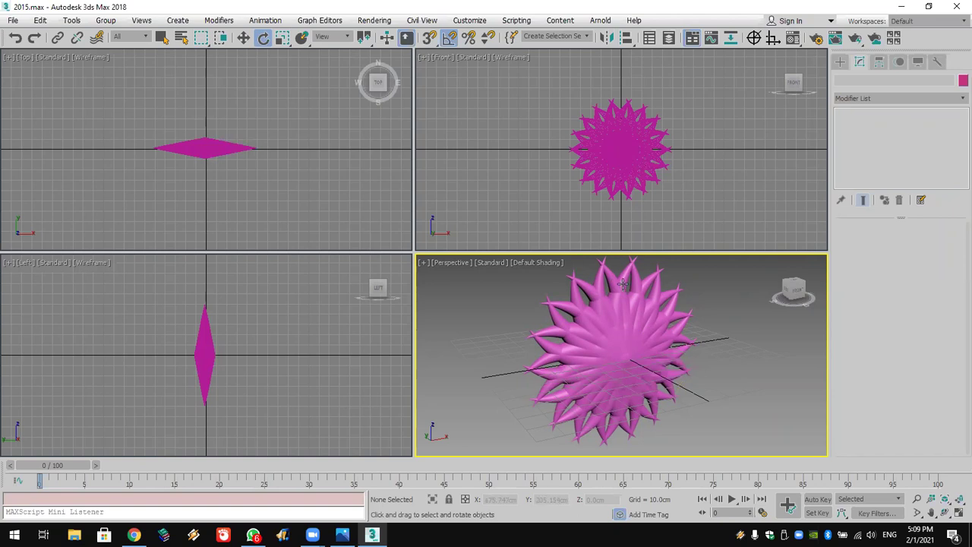
{"action": "left_click", "coordinate": [14, 21]}
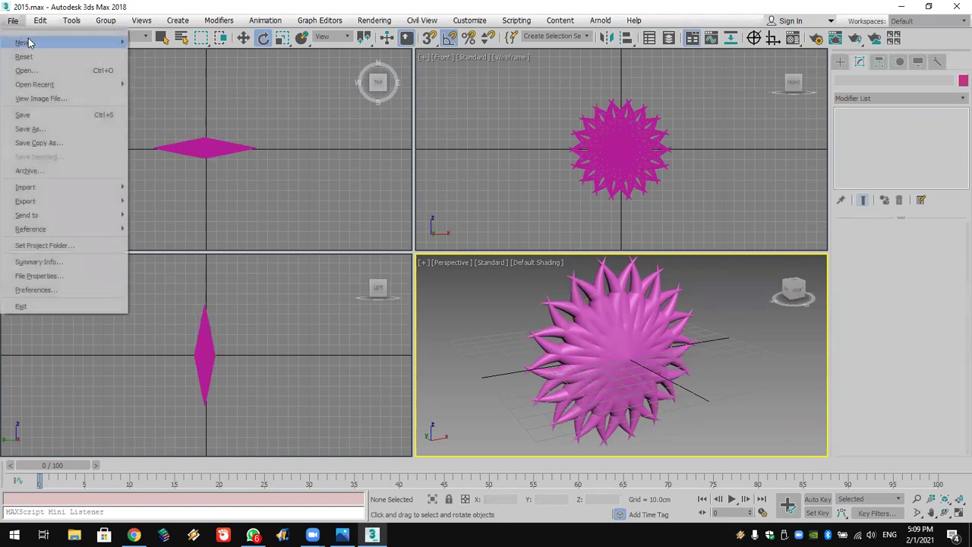
{"action": "left_click", "coordinate": [31, 58]}
{"action": "left_click", "coordinate": [454, 289]}
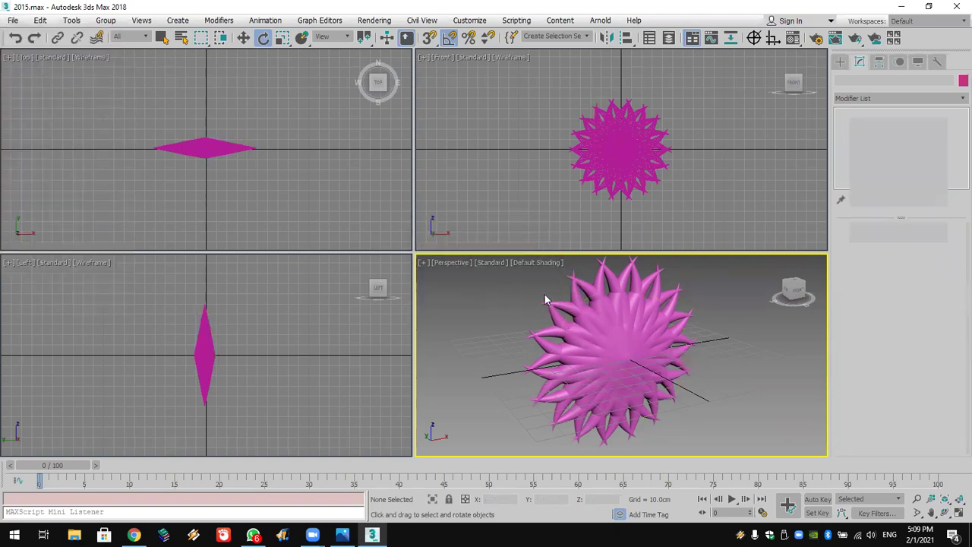
Create a pointed cone at the grid centre, base radius about 12.6 cm and height about 51.9 cm, with 31 height segments.
{"action": "left_click", "coordinate": [921, 136]}
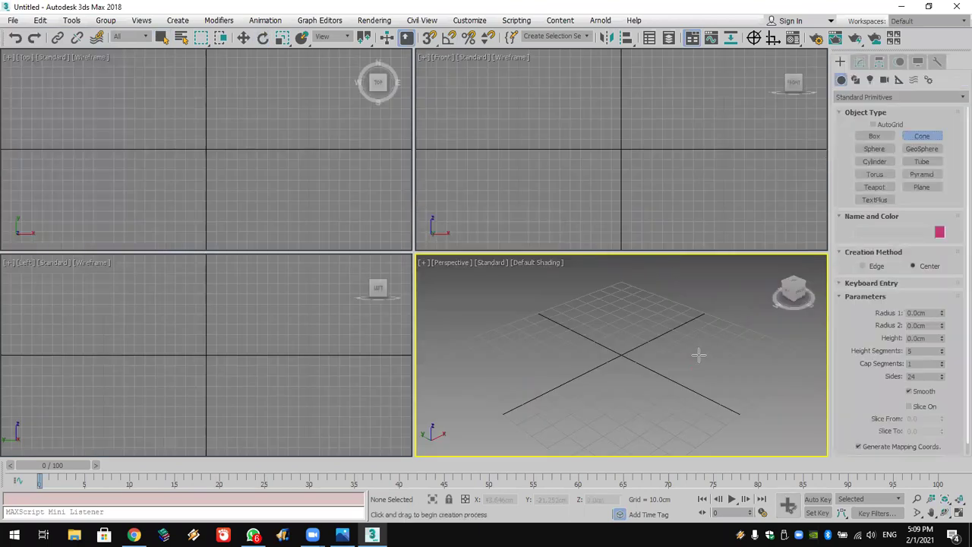
{"action": "left_click_drag", "start_coordinate": [621, 353], "coordinate": [621, 366]}
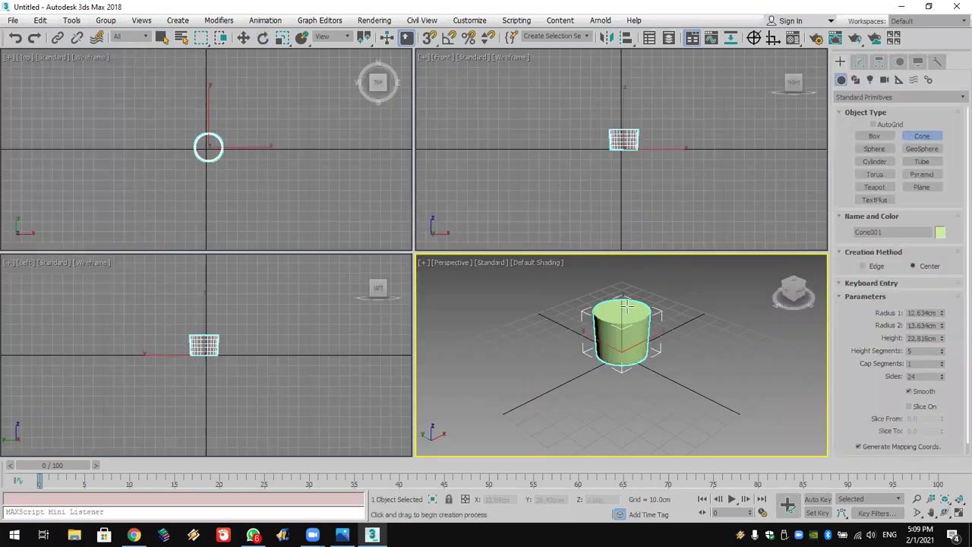
{"action": "left_click", "coordinate": [638, 304]}
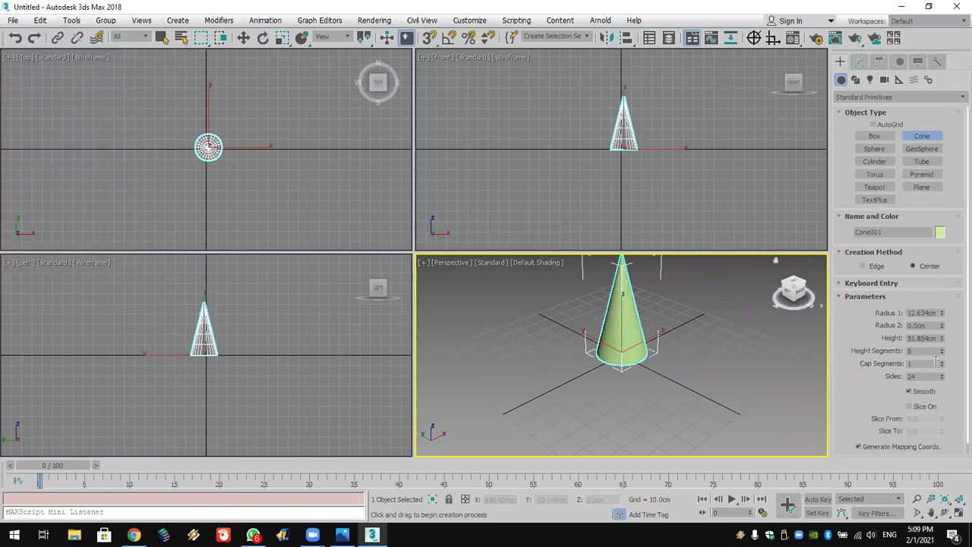
{"action": "left_click", "coordinate": [941, 354]}
{"action": "left_click_drag", "start_coordinate": [942, 354], "coordinate": [935, 332]}
Add a Bend modifier to the cone with an angle of 62 on the Z axis.
{"action": "left_click", "coordinate": [862, 63]}
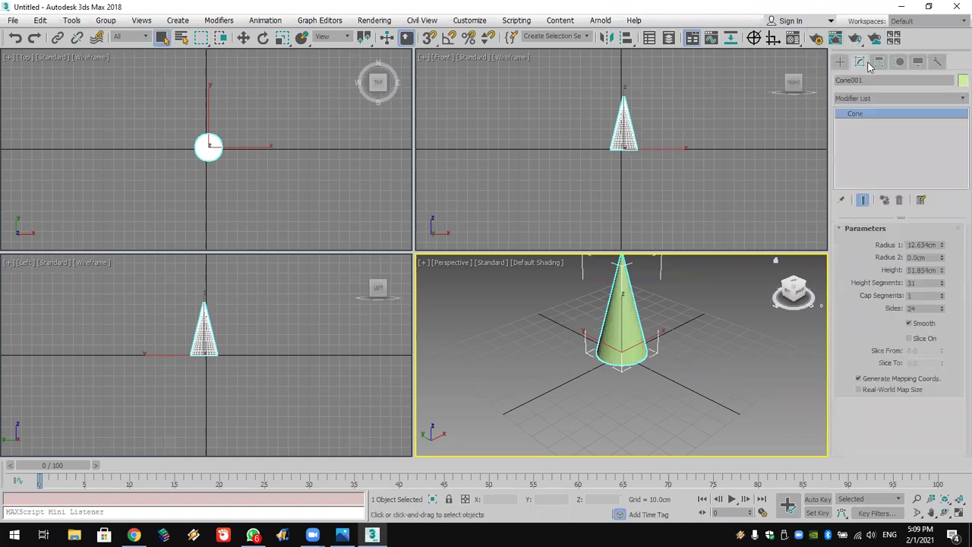
{"action": "left_click", "coordinate": [879, 98]}
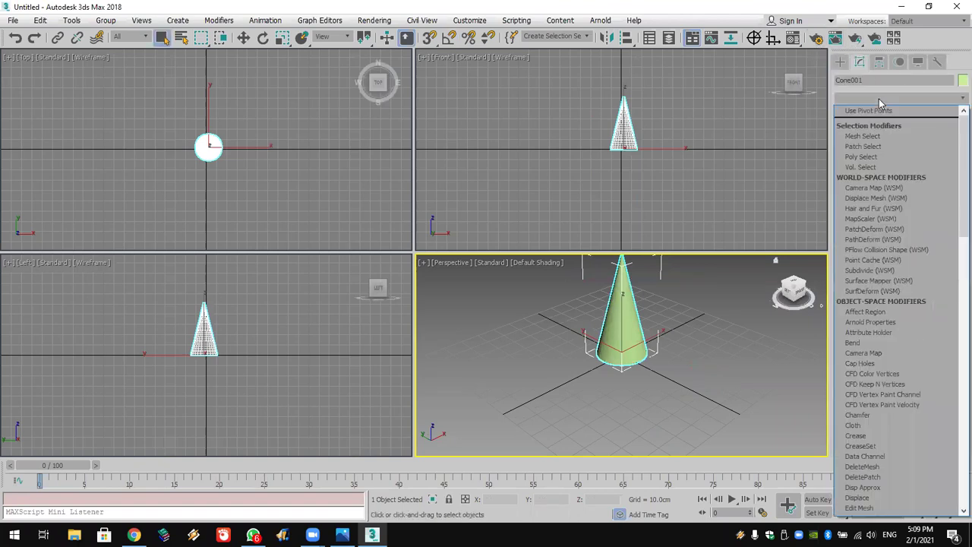
{"action": "scroll", "coordinate": [880, 110], "scroll_direction": "down", "scroll_amount": 8}
{"action": "left_click", "coordinate": [881, 112]}
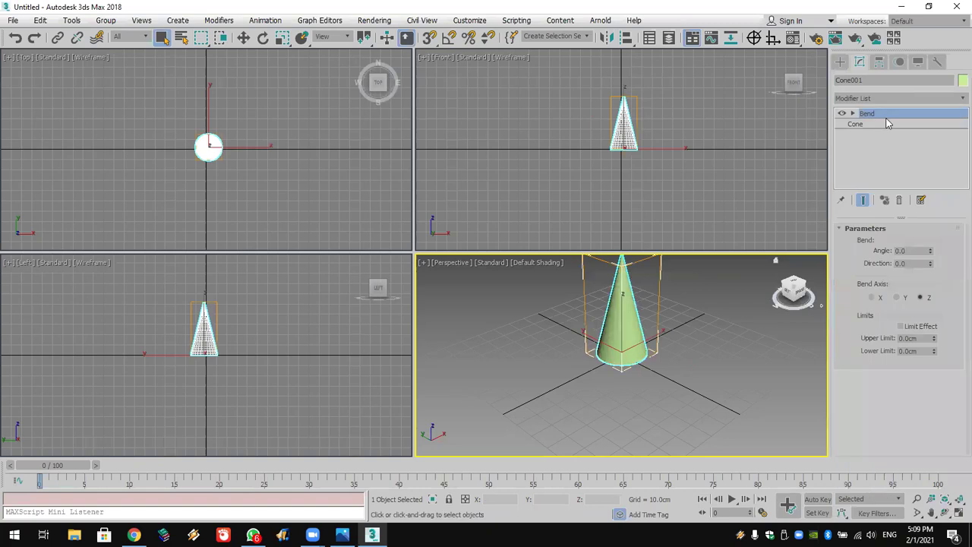
{"action": "left_click_drag", "start_coordinate": [930, 252], "coordinate": [927, 181]}
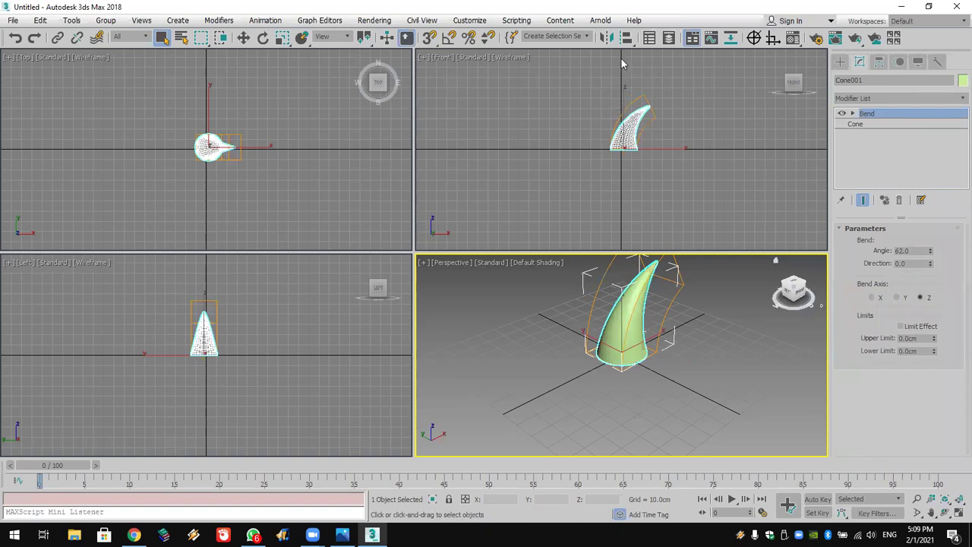
Mirror the bent cone along the Z axis as a copy to form a crescent.
{"action": "left_click", "coordinate": [606, 37]}
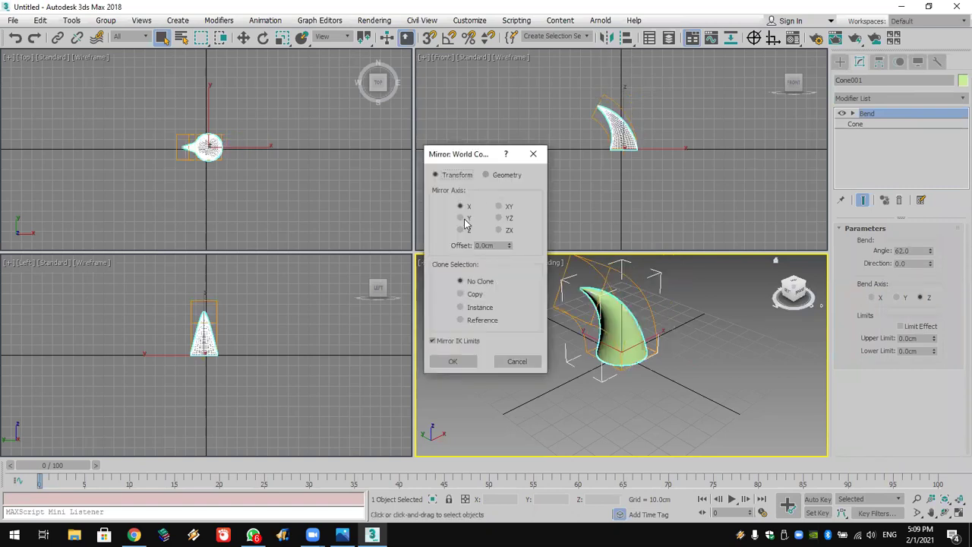
{"action": "left_click", "coordinate": [461, 218]}
{"action": "left_click", "coordinate": [461, 230]}
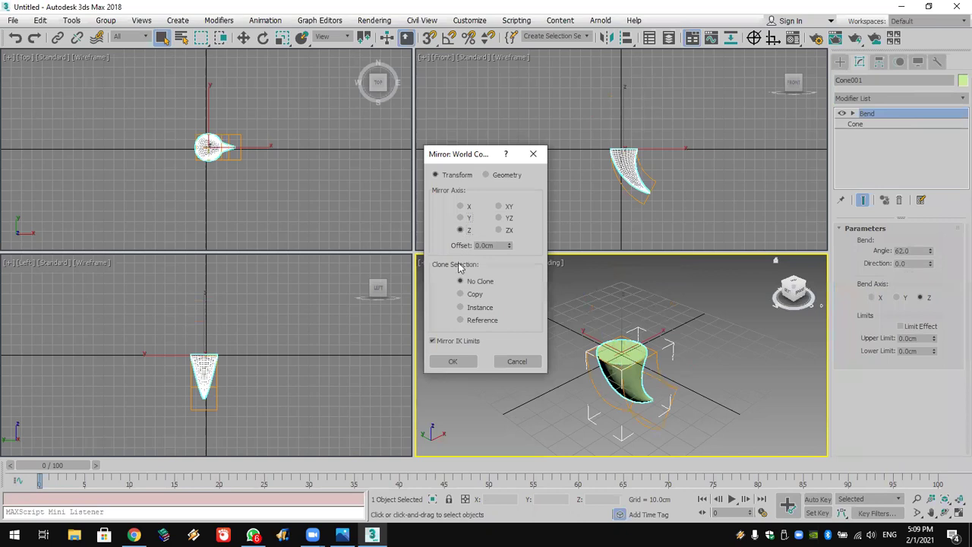
{"action": "left_click", "coordinate": [460, 294]}
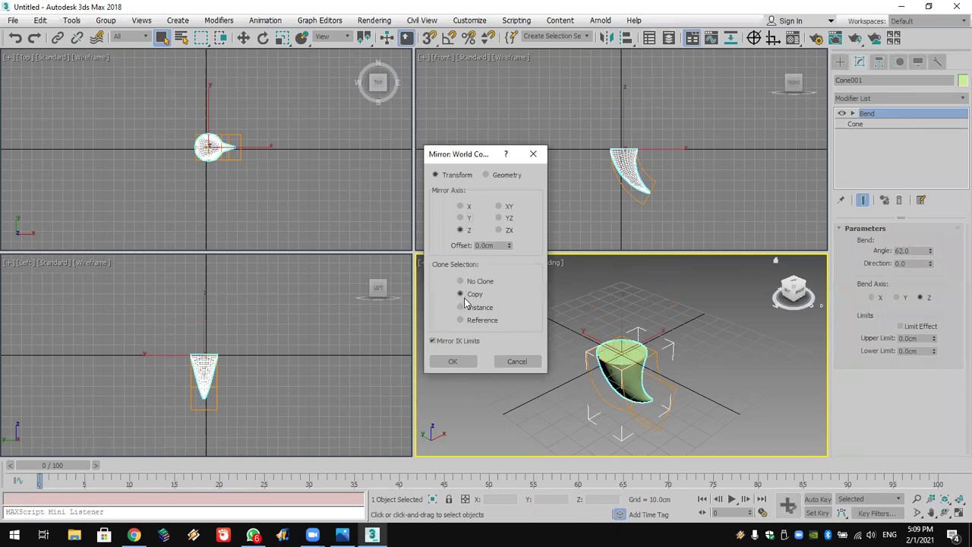
{"action": "left_click", "coordinate": [452, 362]}
Select both crescent halves in the front view and mirror them along the X axis as a copy.
{"action": "left_click_drag", "start_coordinate": [671, 113], "coordinate": [619, 184]}
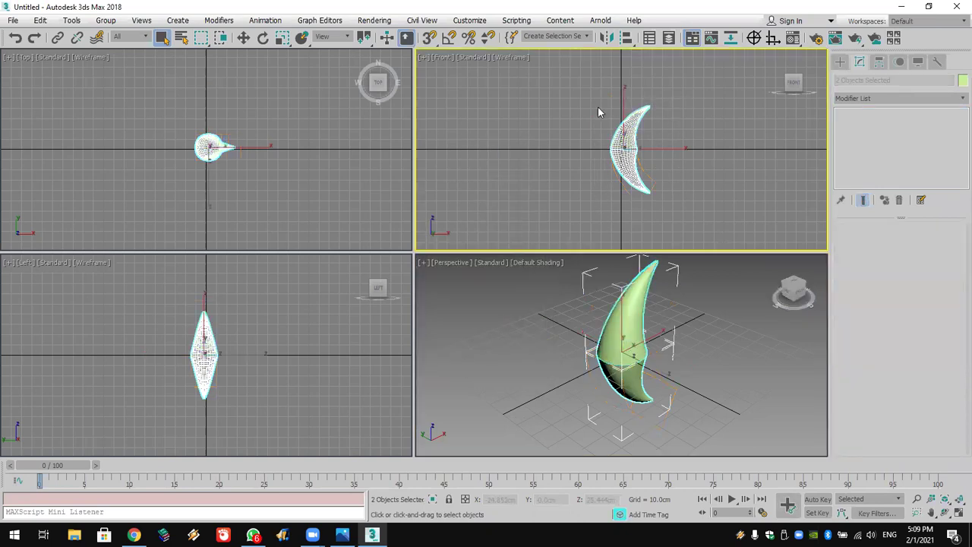
{"action": "left_click", "coordinate": [607, 38]}
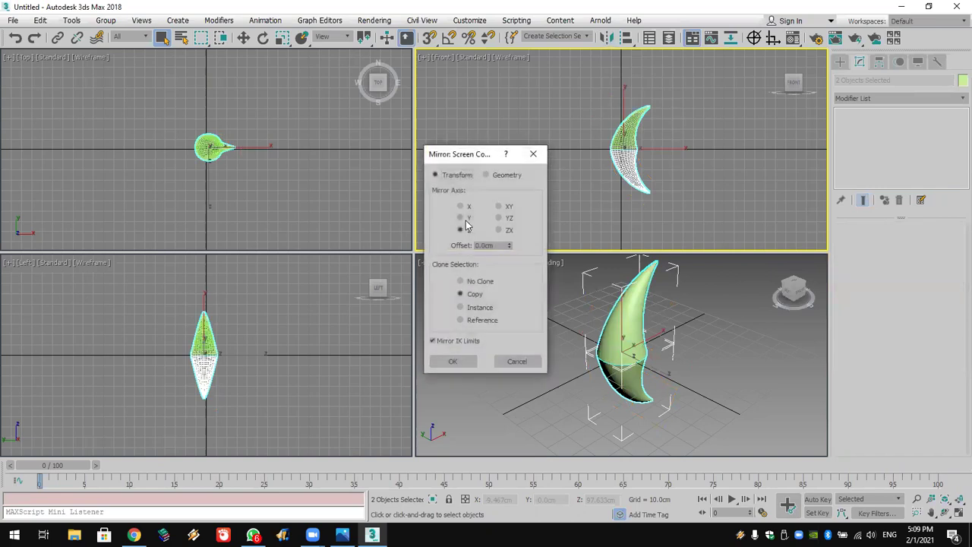
{"action": "left_click", "coordinate": [461, 219]}
{"action": "left_click", "coordinate": [460, 206]}
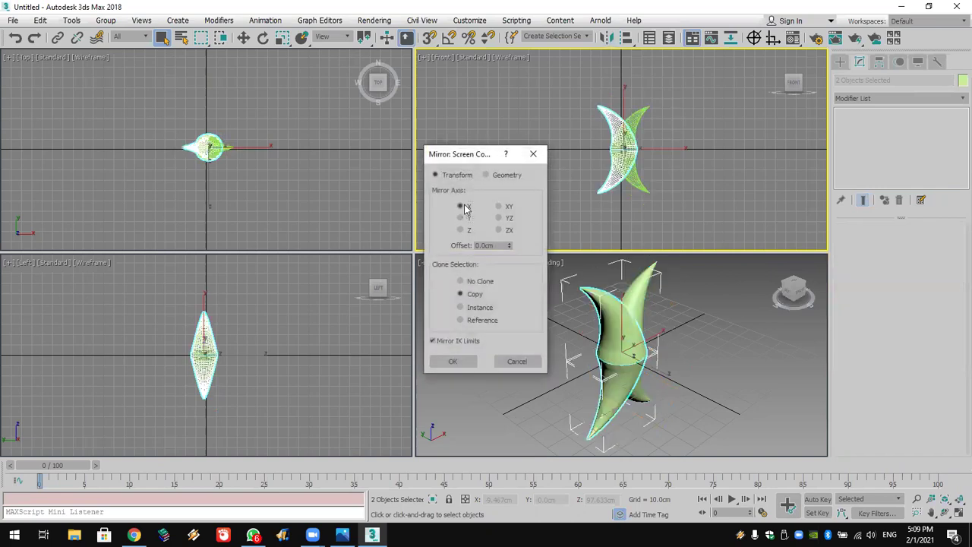
{"action": "left_click", "coordinate": [453, 362]}
Select all four bent cones for rotation and set the angle snap increment to 18 degrees.
{"action": "left_click_drag", "start_coordinate": [695, 92], "coordinate": [561, 215]}
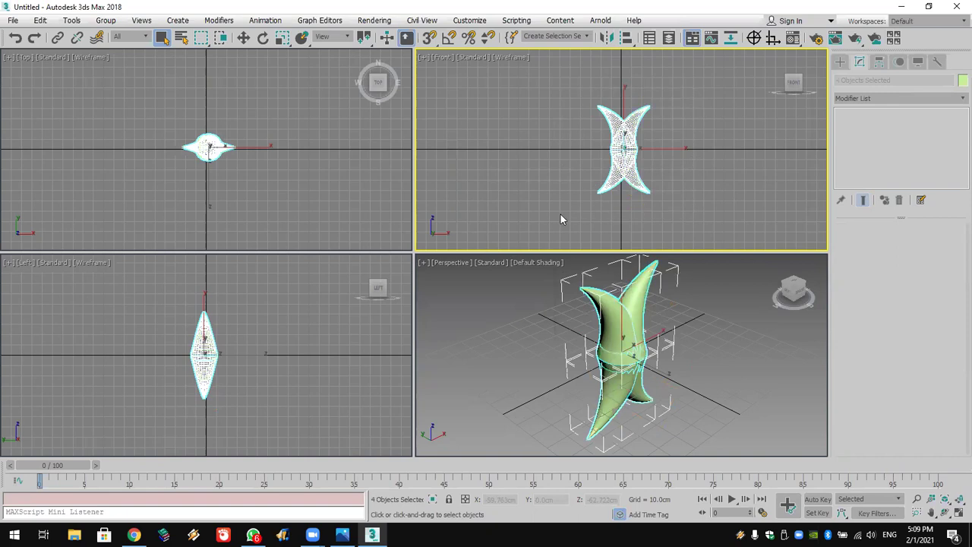
{"action": "left_click", "coordinate": [277, 38]}
{"action": "left_click", "coordinate": [263, 38]}
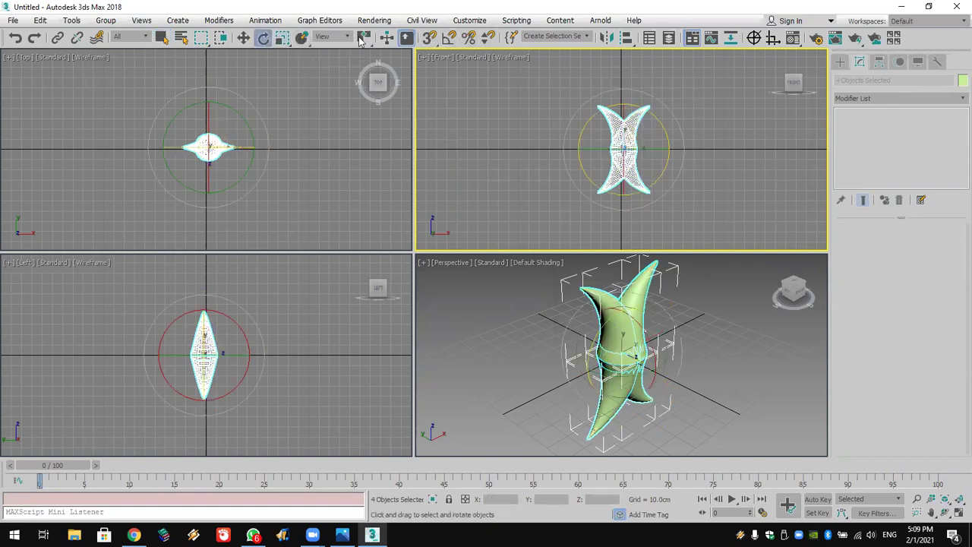
{"action": "right_click", "coordinate": [449, 40]}
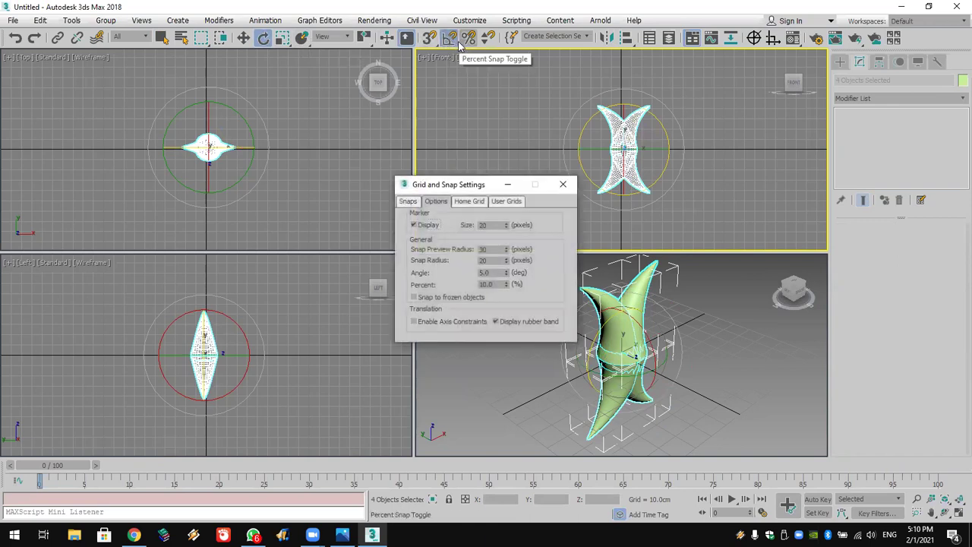
{"action": "left_click_drag", "start_coordinate": [495, 272], "coordinate": [455, 276]}
{"action": "type", "text": "1"}
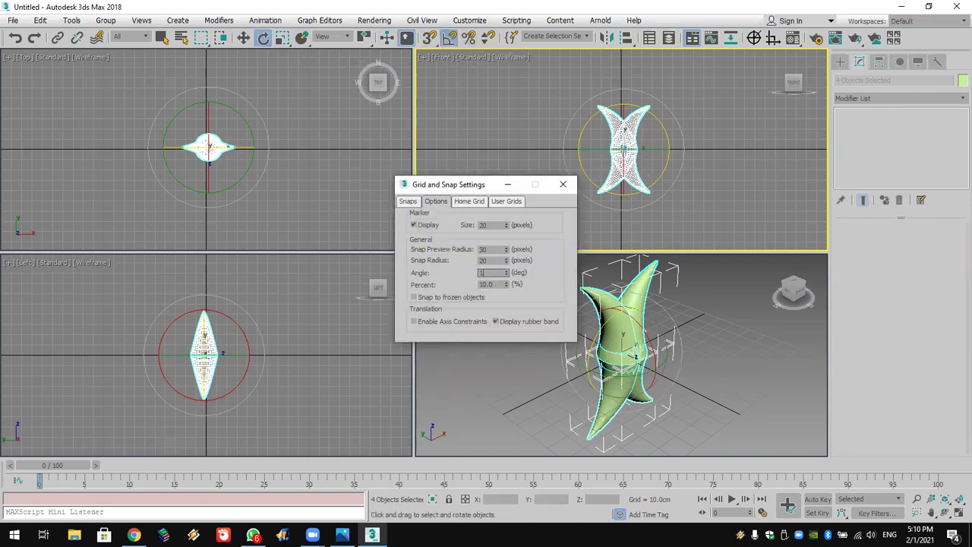
{"action": "type", "text": "8"}
{"action": "key", "text": "Return"}
{"action": "left_click", "coordinate": [560, 184]}
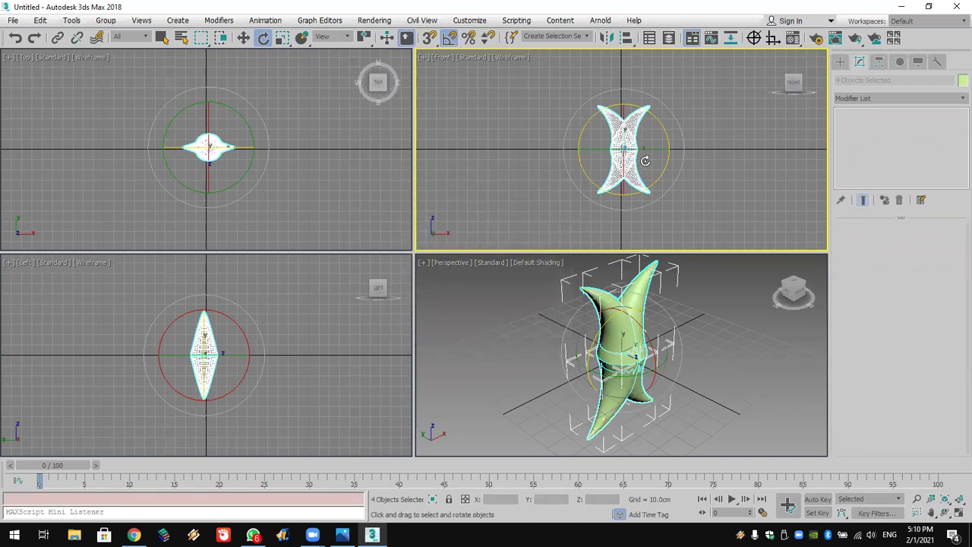
Rotate-clone the four cones by 18 degrees in the front view, making 20 copies.
{"action": "left_click_drag", "start_coordinate": [666, 123], "coordinate": [661, 133], "text": "shift"}
{"action": "left_click_drag", "start_coordinate": [505, 273], "coordinate": [464, 274]}
{"action": "type", "text": "20"}
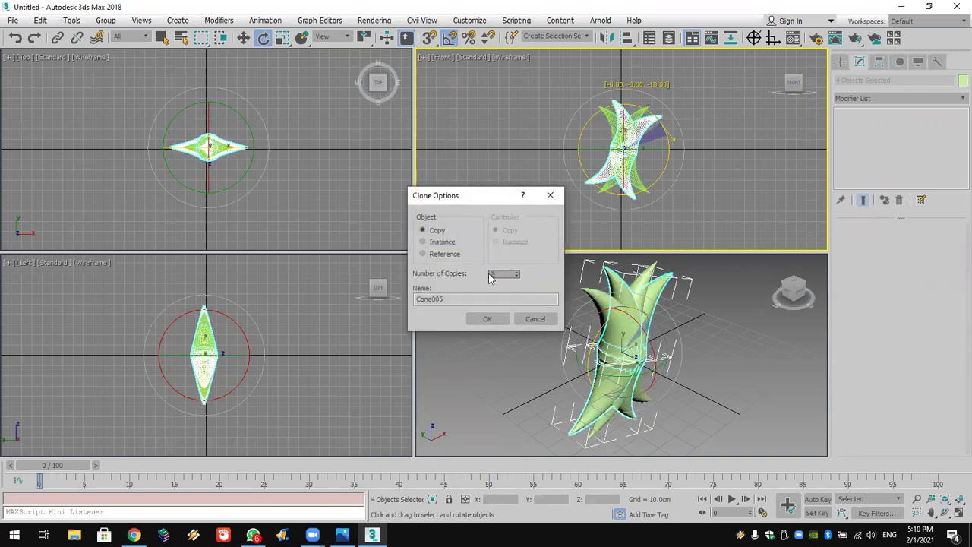
{"action": "left_click", "coordinate": [487, 319]}
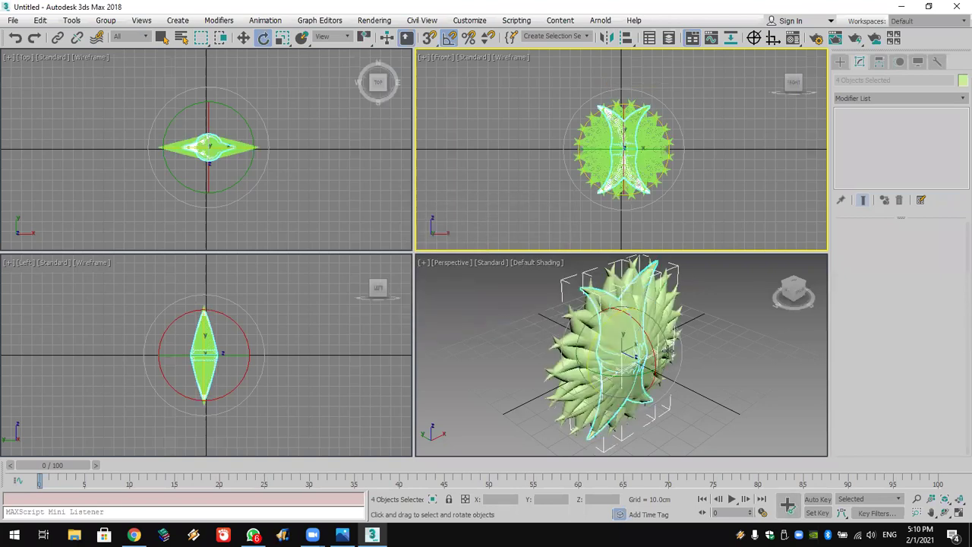
Examine the radial shape in the perspective view and the modifier stack of a single petal.
{"action": "left_click", "coordinate": [715, 344]}
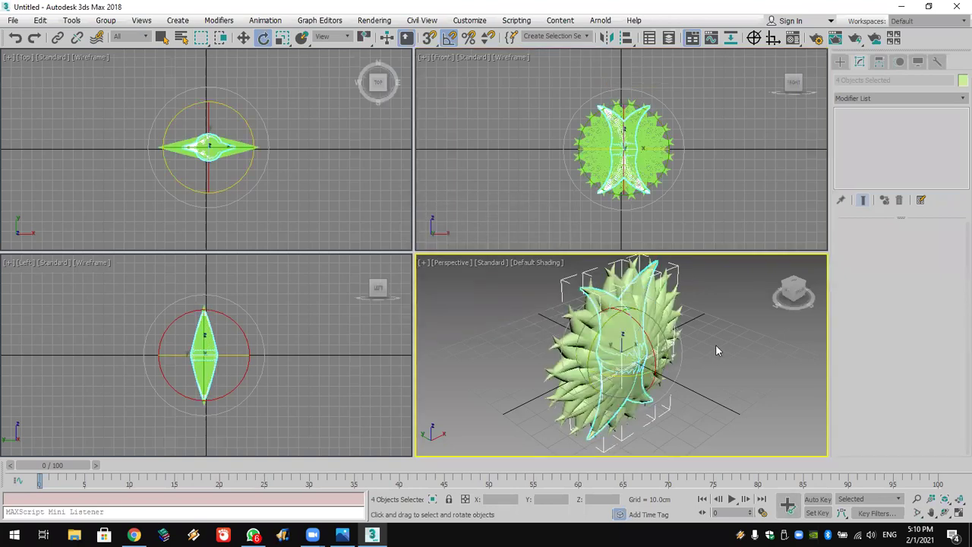
{"action": "left_click", "coordinate": [945, 512]}
{"action": "left_click_drag", "start_coordinate": [623, 355], "coordinate": [601, 336]}
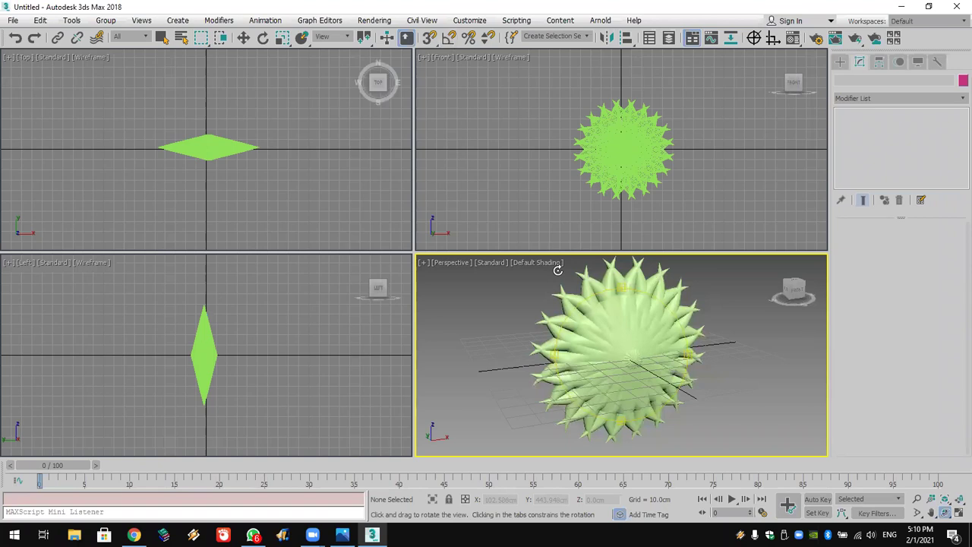
{"action": "key", "text": "e"}
{"action": "left_click", "coordinate": [576, 306]}
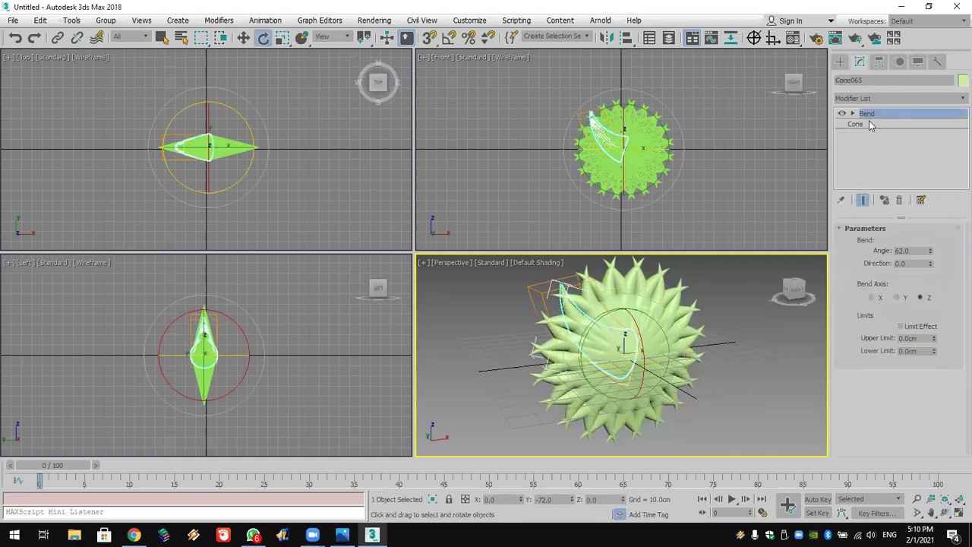
{"action": "left_click", "coordinate": [891, 146]}
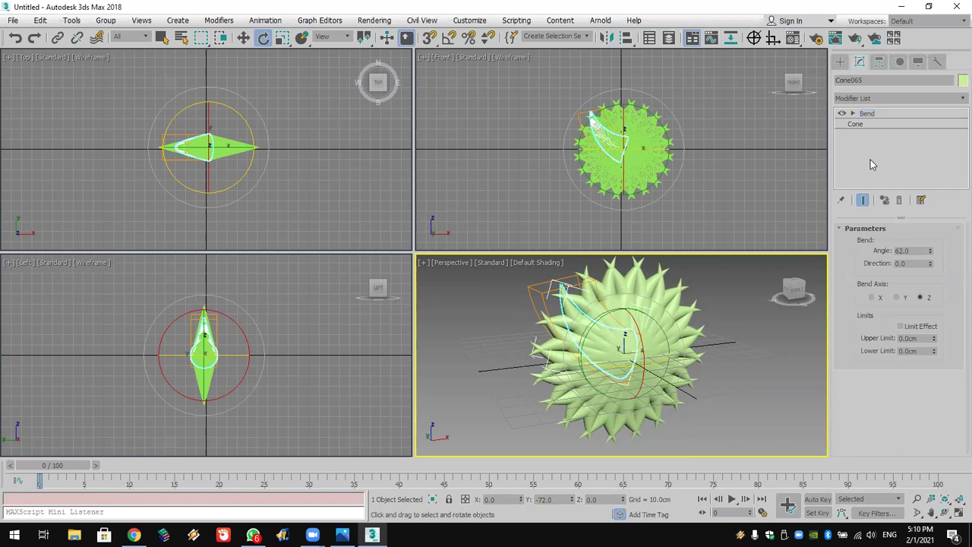
{"action": "left_click", "coordinate": [770, 341]}
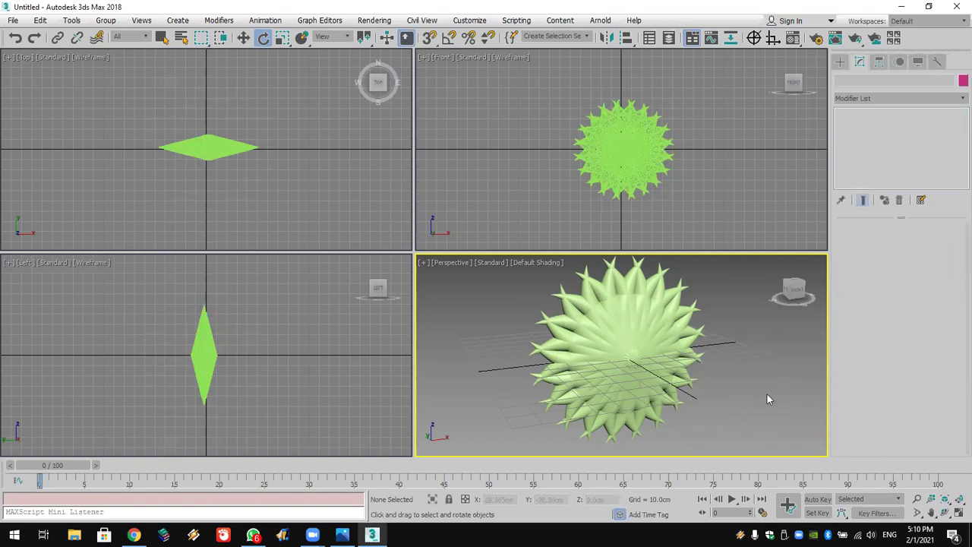
Select all the cone petals in the perspective view and convert them to Editable Poly.
{"action": "left_click_drag", "start_coordinate": [676, 439], "coordinate": [530, 253]}
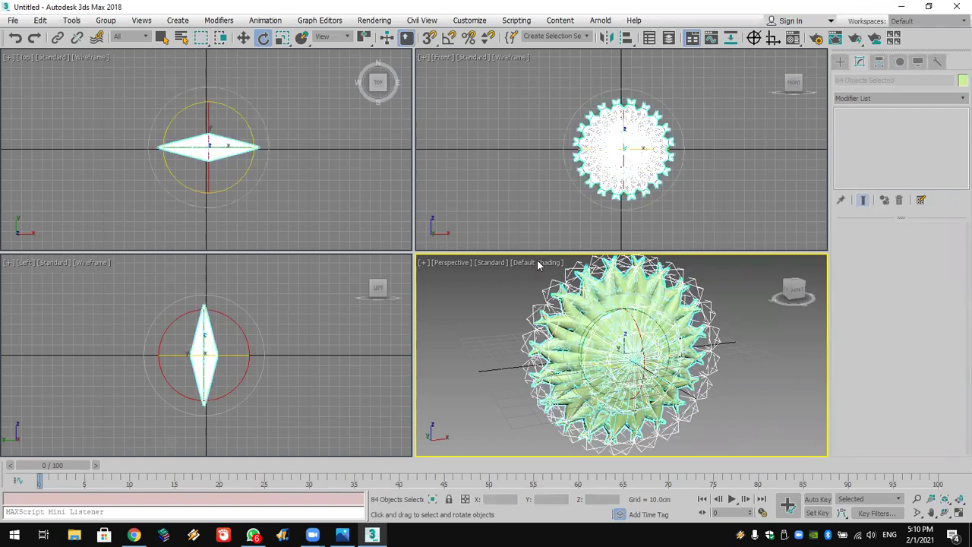
{"action": "right_click", "coordinate": [591, 298]}
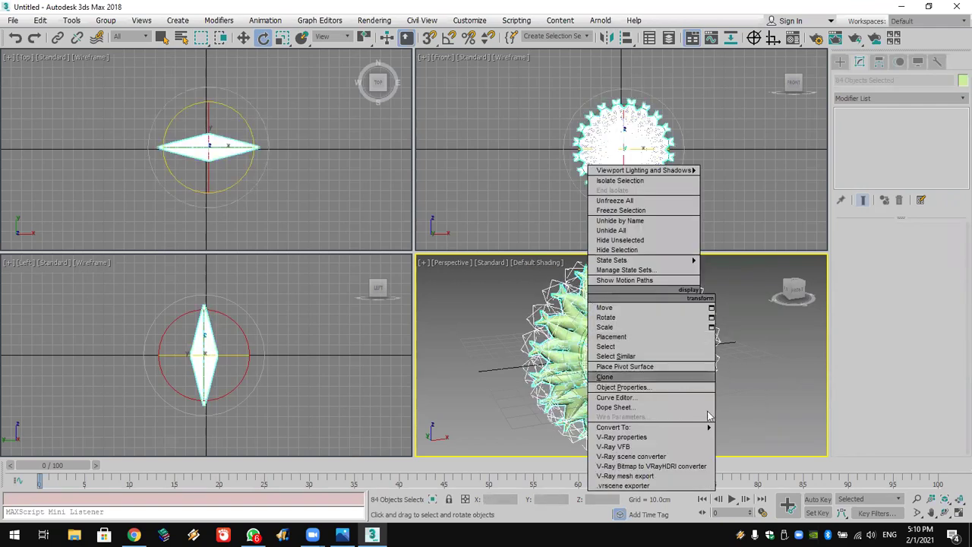
{"action": "mouse_move", "coordinate": [688, 427]}
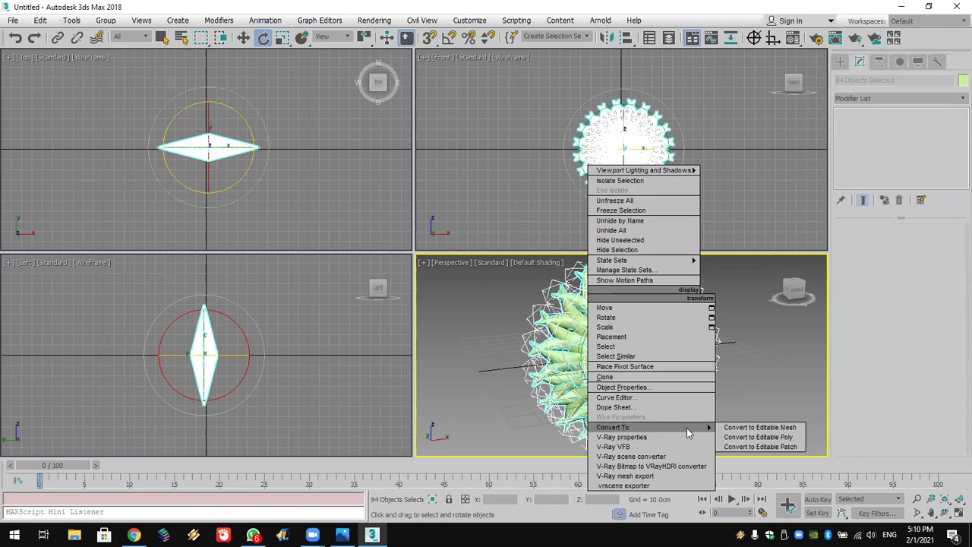
{"action": "left_click", "coordinate": [781, 439]}
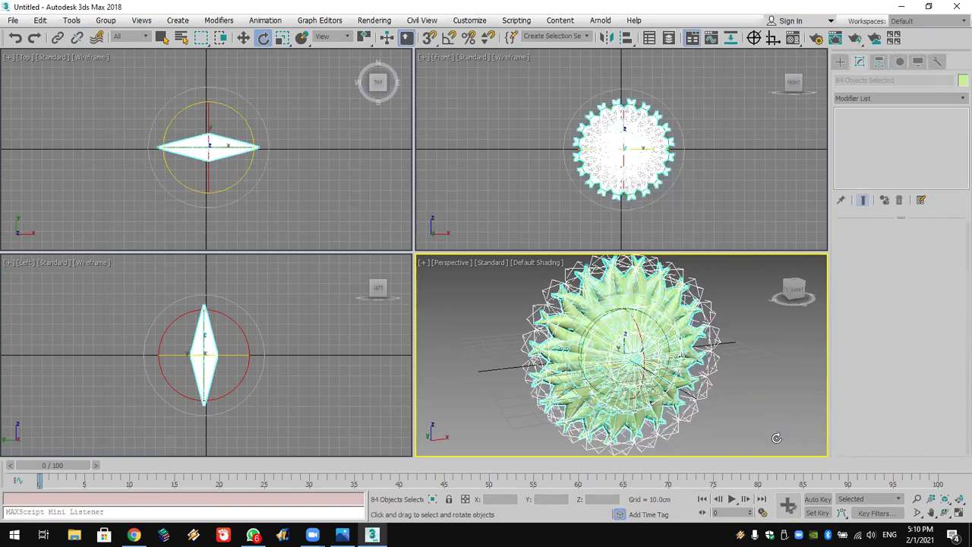
{"action": "left_click", "coordinate": [754, 421]}
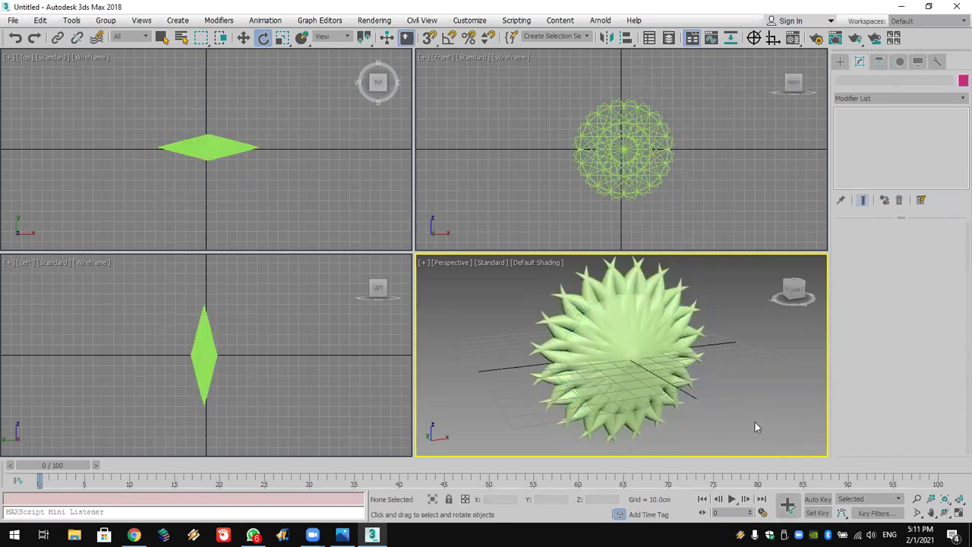
Select individual petals of the radial shape to examine their modifier stack after the conversion.
{"action": "left_click", "coordinate": [665, 398]}
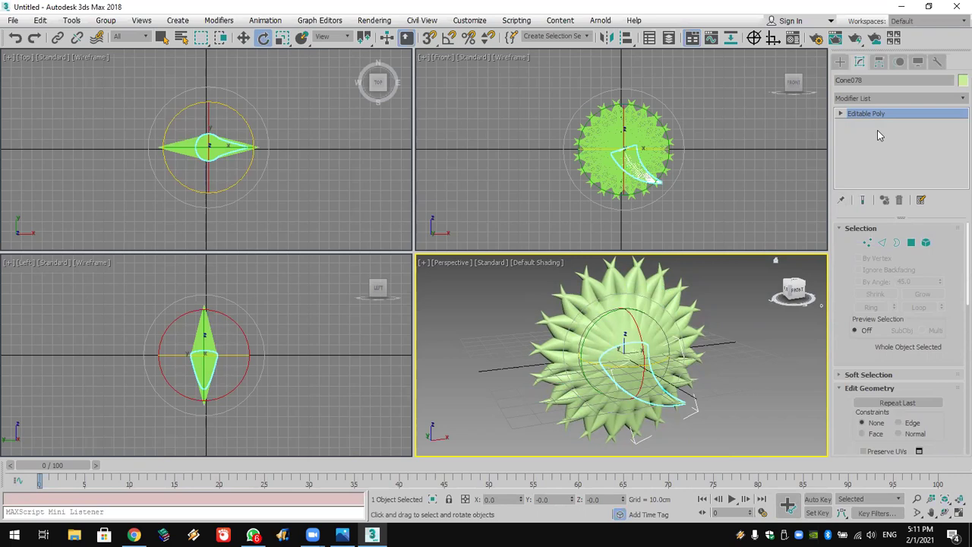
{"action": "left_click", "coordinate": [822, 153]}
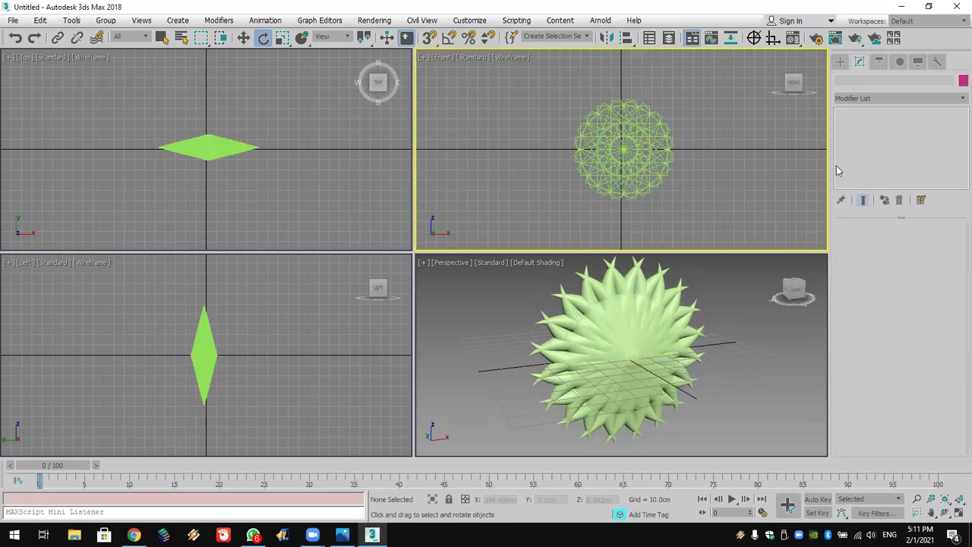
{"action": "right_click", "coordinate": [645, 332]}
{"action": "left_click", "coordinate": [646, 331]}
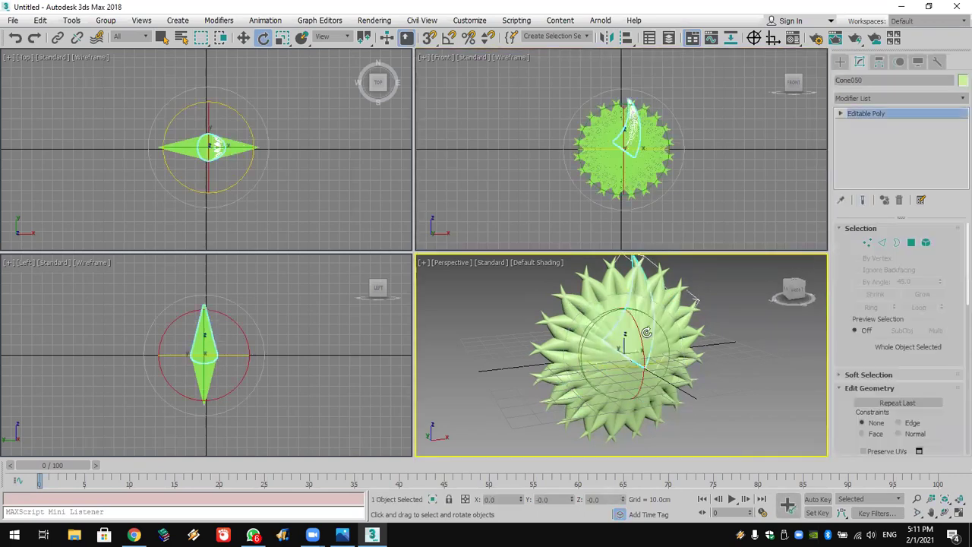
{"action": "key", "text": "ctrl+a"}
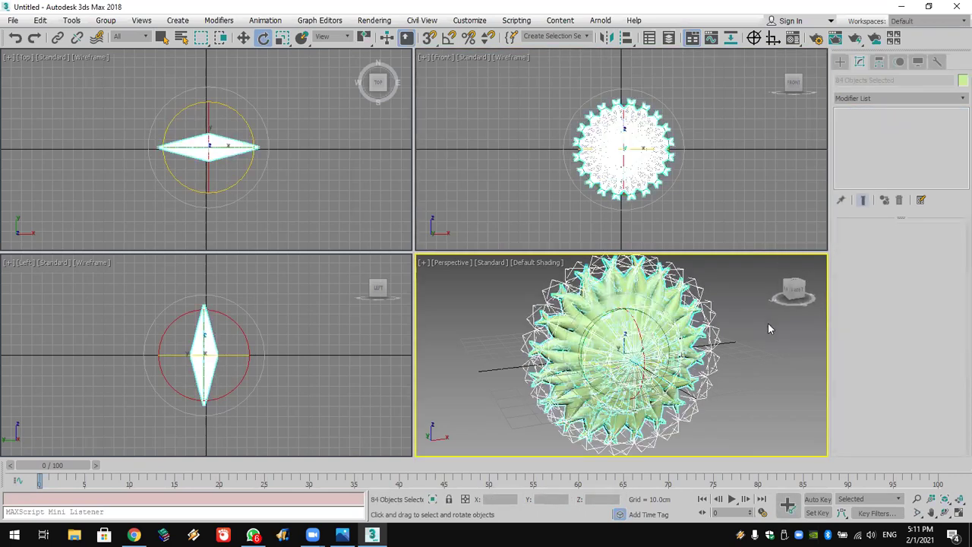
{"action": "left_click", "coordinate": [759, 389]}
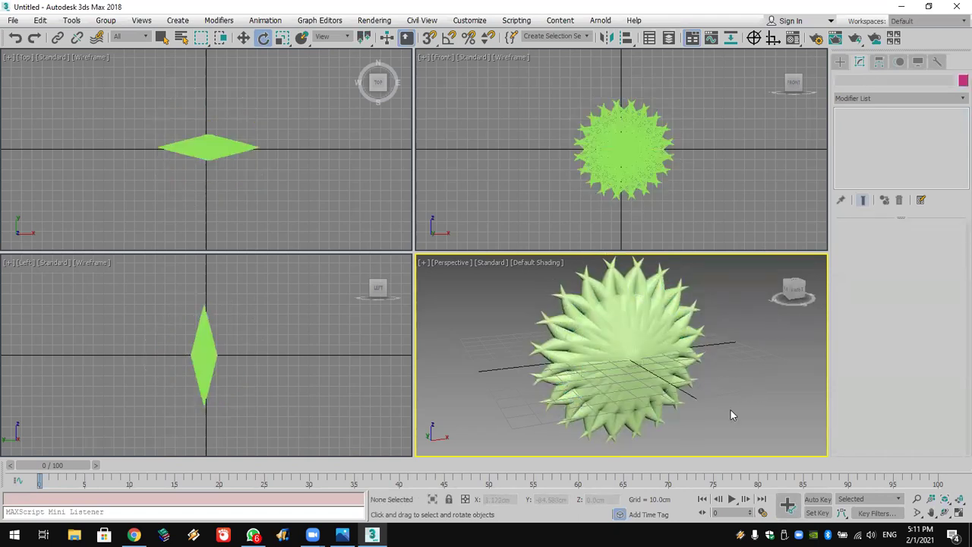
{"action": "left_click", "coordinate": [624, 399]}
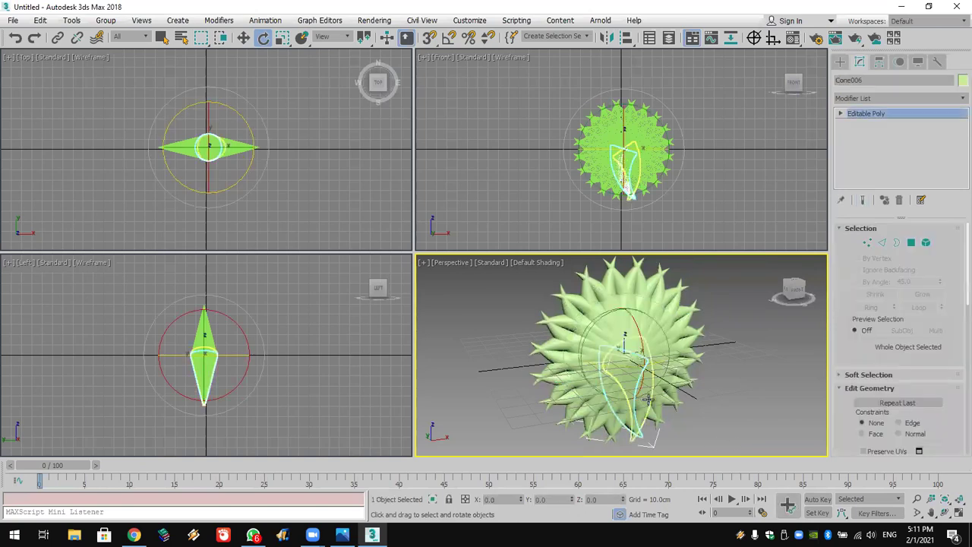
Undo the Editable Poly conversion from the undo history and check the modifier stack of one petal.
{"action": "right_click", "coordinate": [15, 38]}
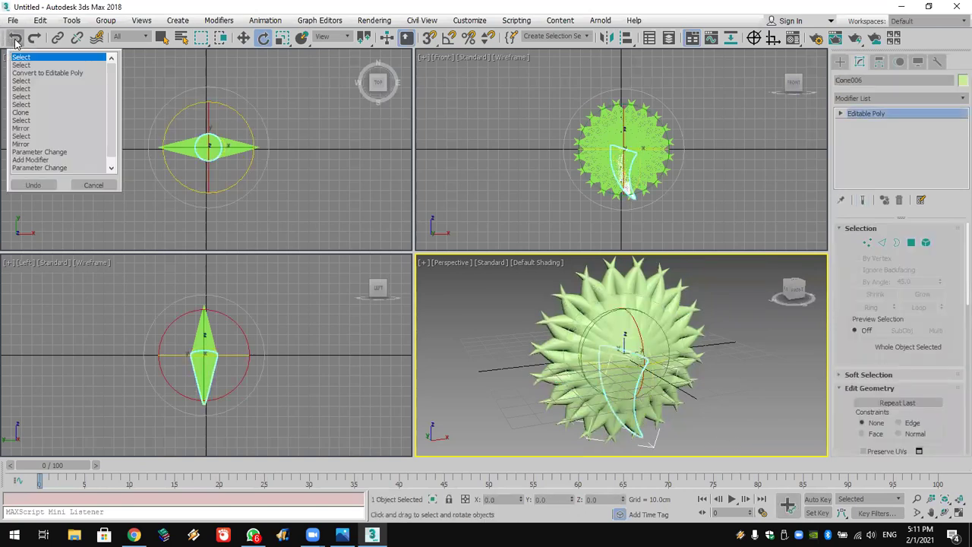
{"action": "left_click", "coordinate": [31, 80]}
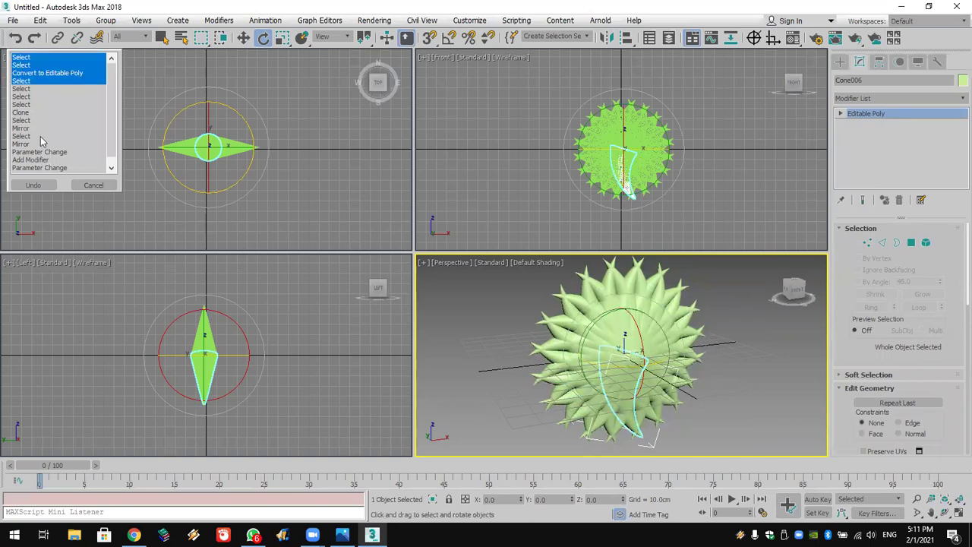
{"action": "left_click", "coordinate": [33, 186]}
{"action": "left_click", "coordinate": [622, 346]}
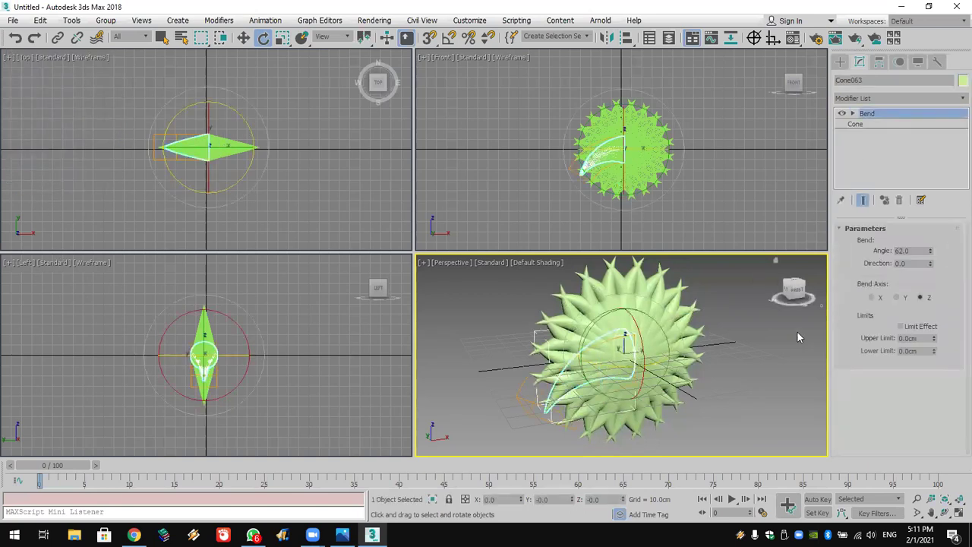
Select all the cone petals again and apply the Edit Poly modifier to them together.
{"action": "left_click", "coordinate": [731, 445]}
{"action": "left_click_drag", "start_coordinate": [732, 450], "coordinate": [559, 253]}
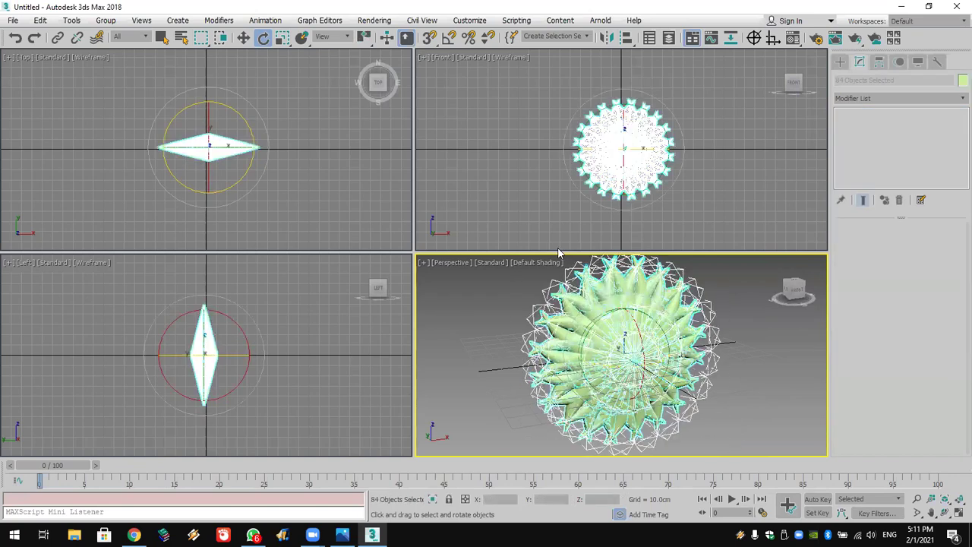
{"action": "left_click", "coordinate": [904, 99]}
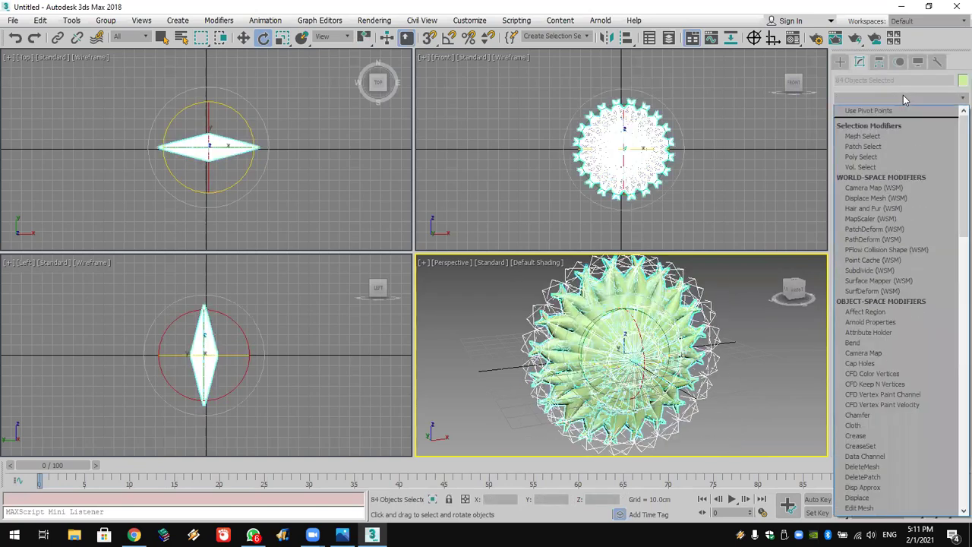
{"action": "key", "text": "e"}
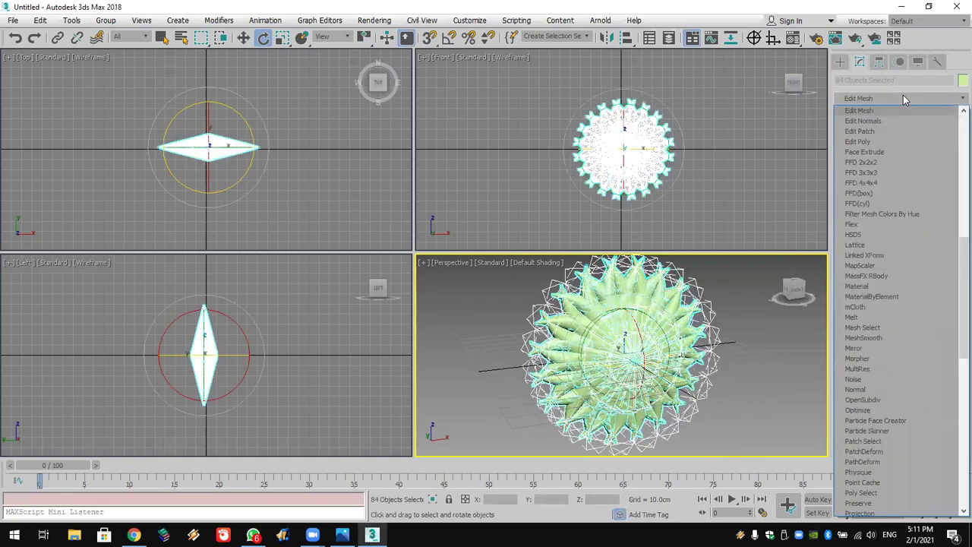
{"action": "left_click", "coordinate": [903, 142]}
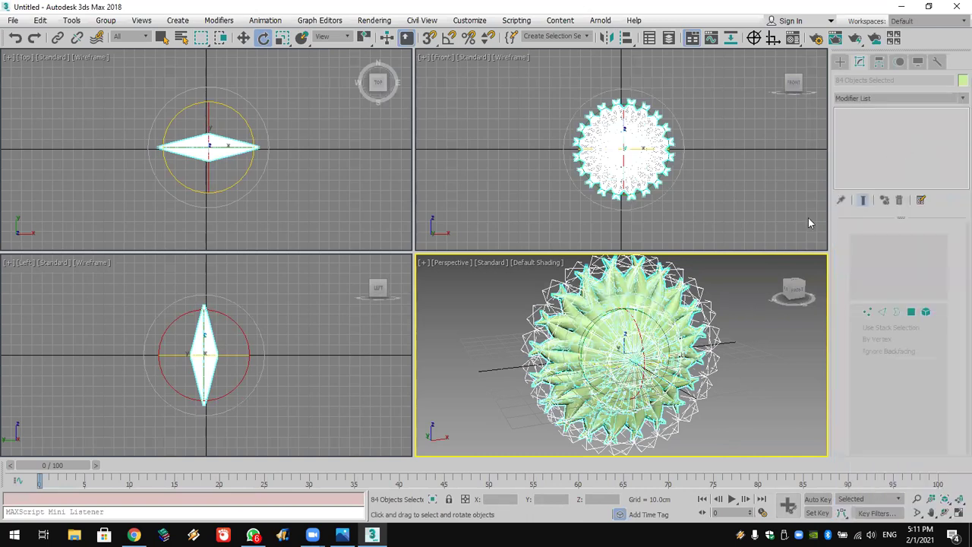
{"action": "left_click", "coordinate": [747, 306]}
{"action": "left_click", "coordinate": [634, 333]}
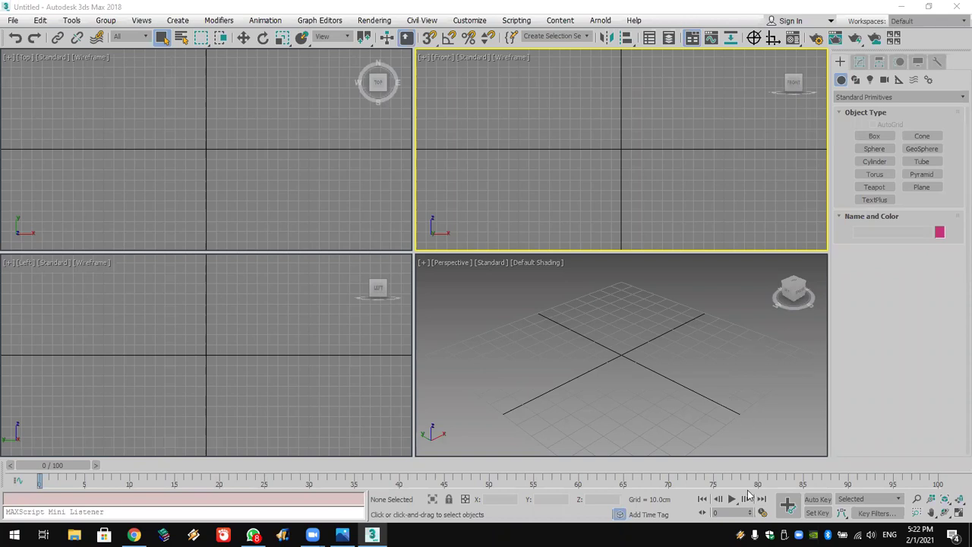
Create a long flat box about 246 cm wide and 7.7 cm high in the top view.
{"action": "left_click", "coordinate": [875, 136]}
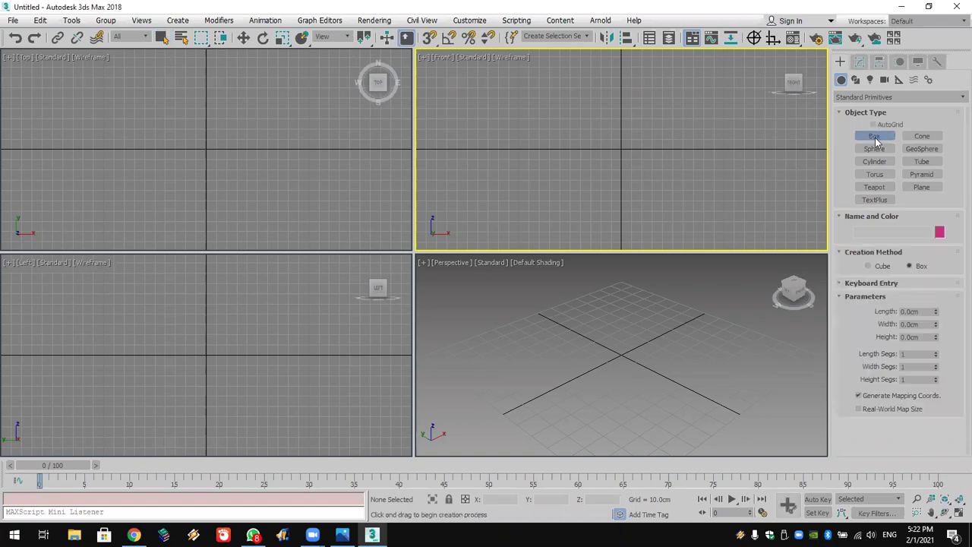
{"action": "left_click_drag", "start_coordinate": [70, 129], "coordinate": [323, 179]}
{"action": "left_click", "coordinate": [324, 172]}
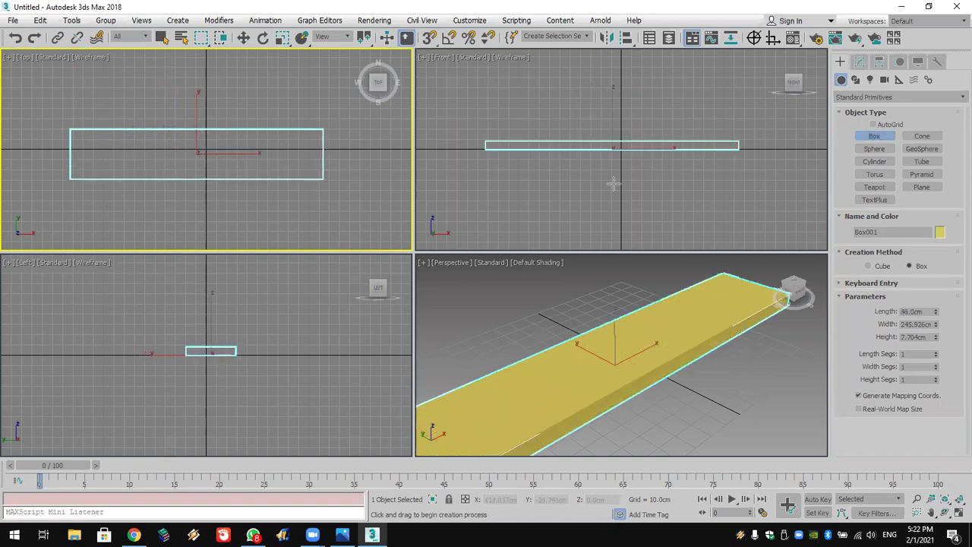
Create a cylinder about 9.4 cm in radius and 92 cm high near the box's left end, and clone four copies about 52 cm apart along X.
{"action": "left_click", "coordinate": [869, 161]}
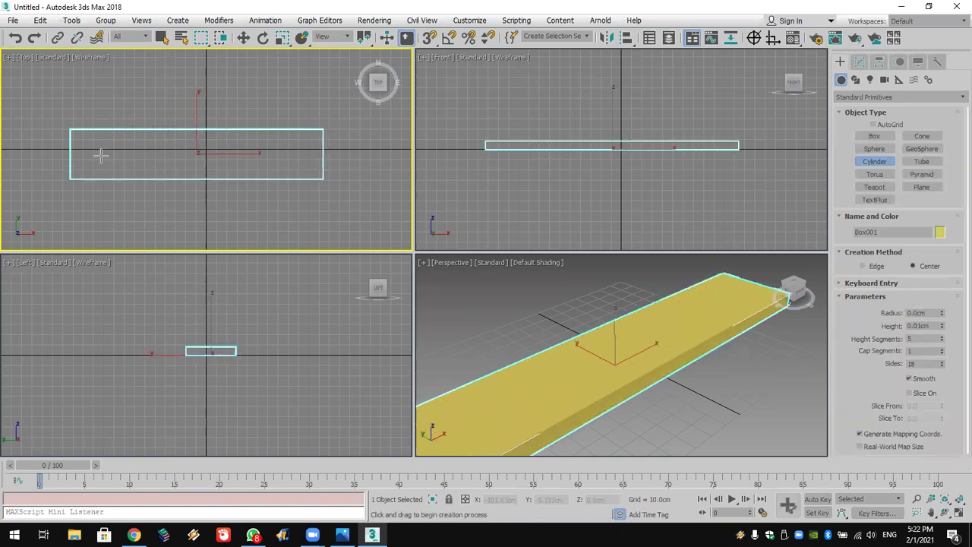
{"action": "left_click_drag", "start_coordinate": [103, 152], "coordinate": [114, 153]}
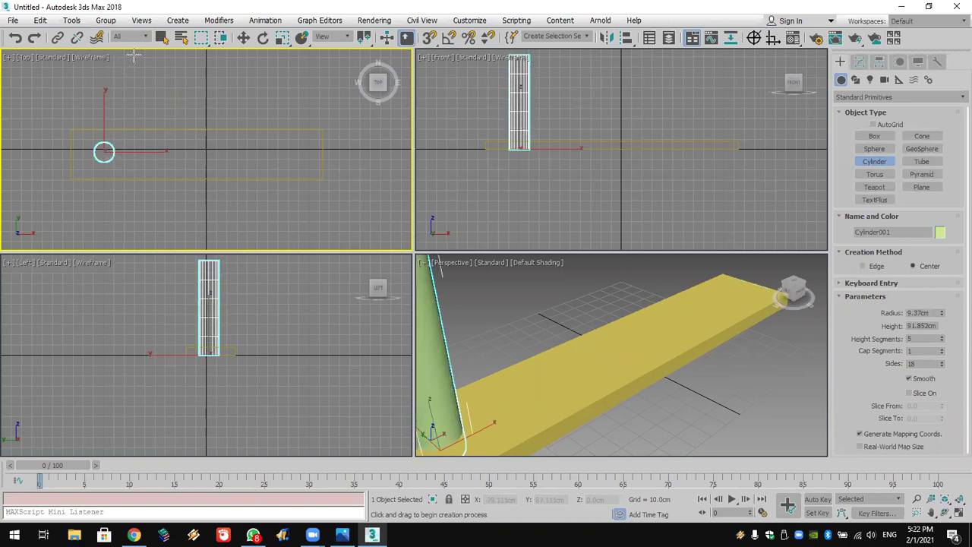
{"action": "left_click", "coordinate": [243, 38]}
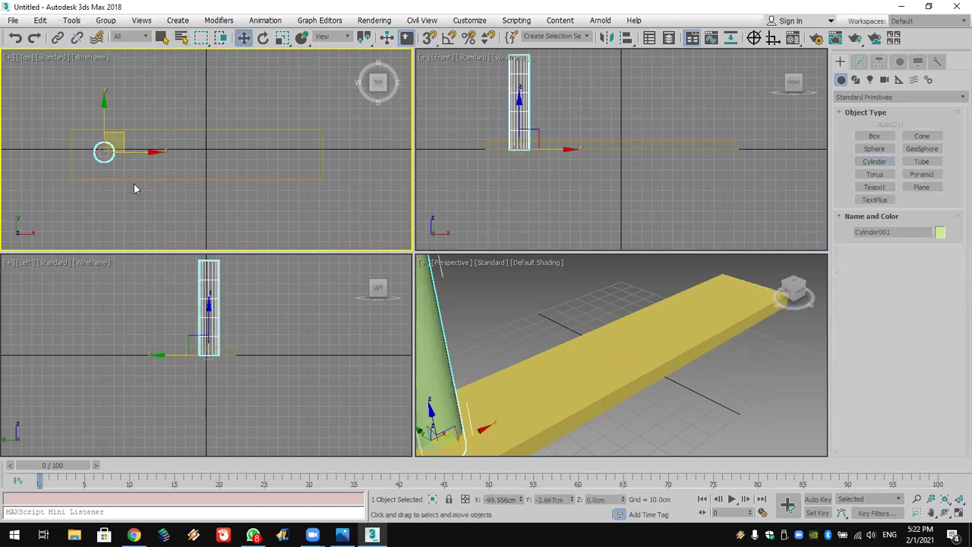
{"action": "left_click_drag", "start_coordinate": [137, 152], "coordinate": [190, 152], "text": "shift"}
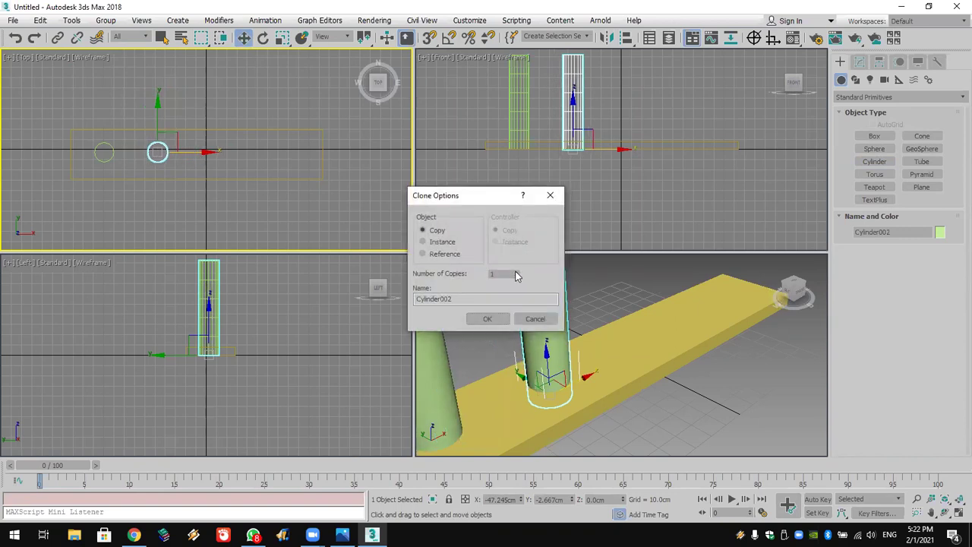
{"action": "left_click", "coordinate": [488, 319]}
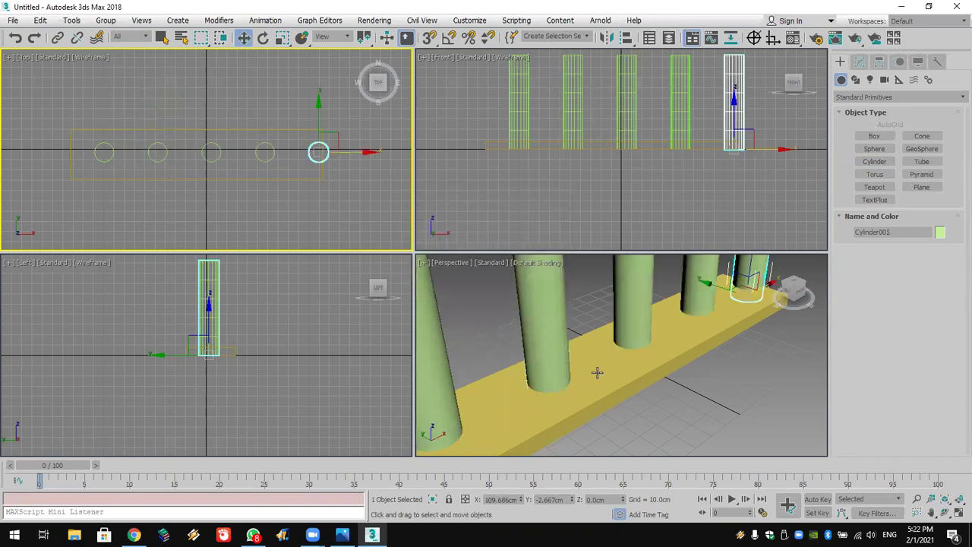
Maximize the perspective view and select the cylinders and the box one at a time to examine them as separate objects.
{"action": "scroll", "coordinate": [598, 372], "scroll_direction": "down", "scroll_amount": 5}
{"action": "left_click", "coordinate": [676, 406]}
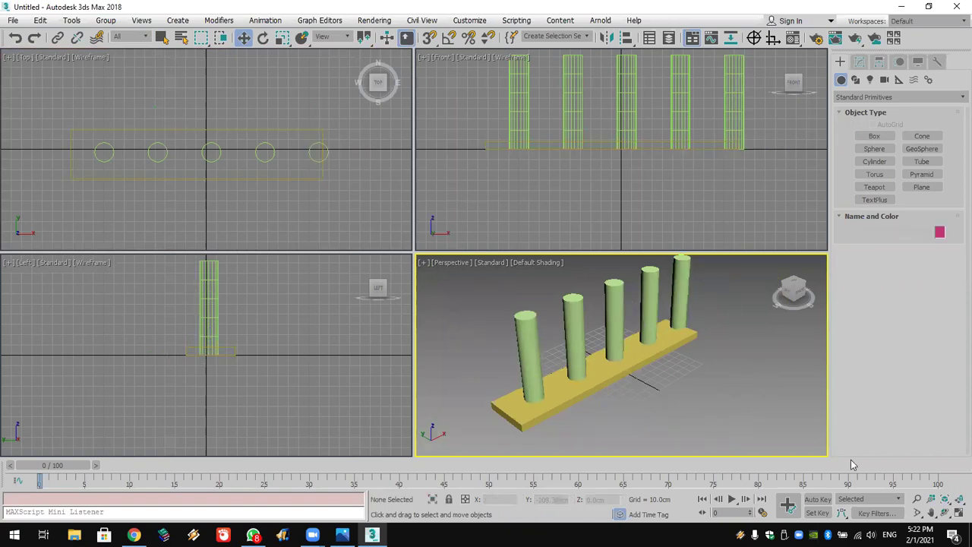
{"action": "left_click", "coordinate": [958, 510]}
{"action": "scroll", "coordinate": [631, 404], "scroll_direction": "up", "scroll_amount": 3}
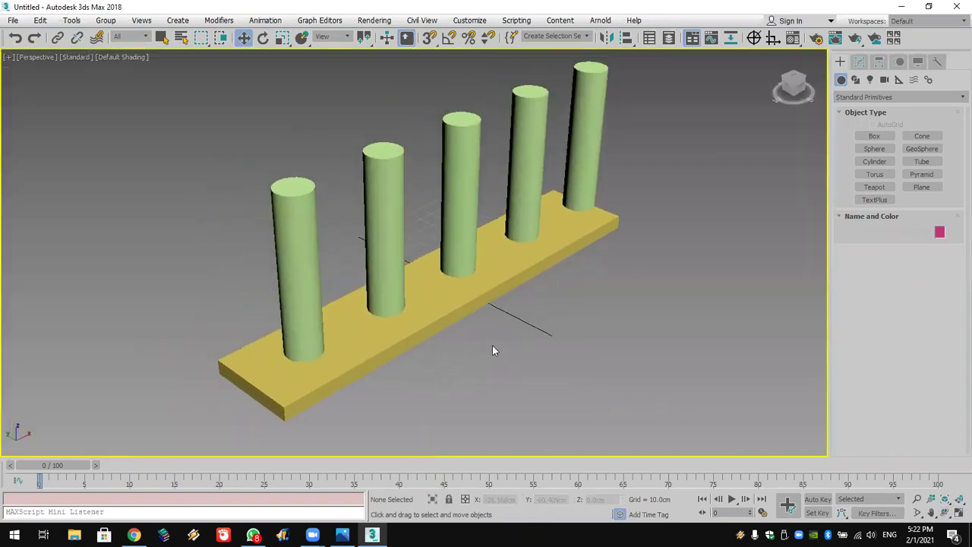
{"action": "left_click", "coordinate": [436, 314]}
{"action": "left_click", "coordinate": [311, 248]}
{"action": "left_click", "coordinate": [378, 243]}
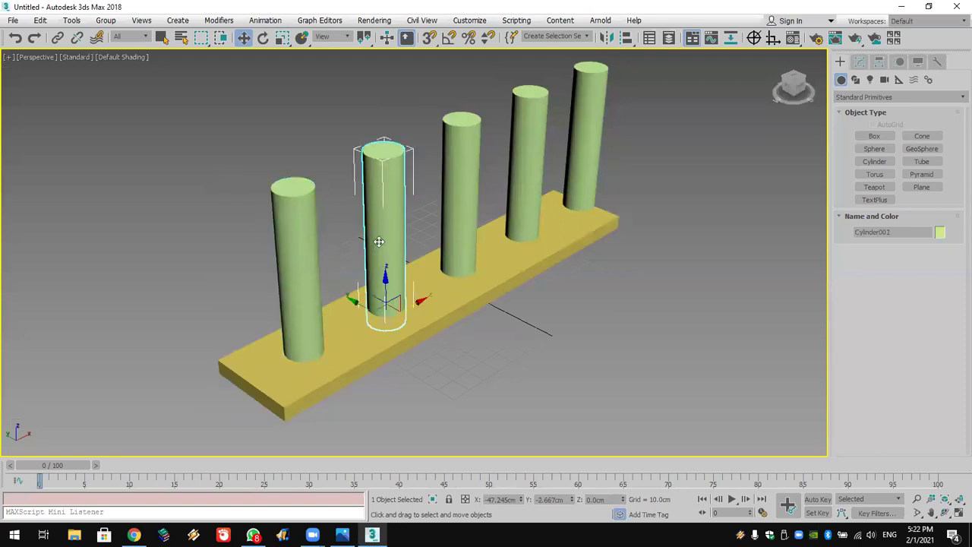
{"action": "left_click", "coordinate": [453, 220]}
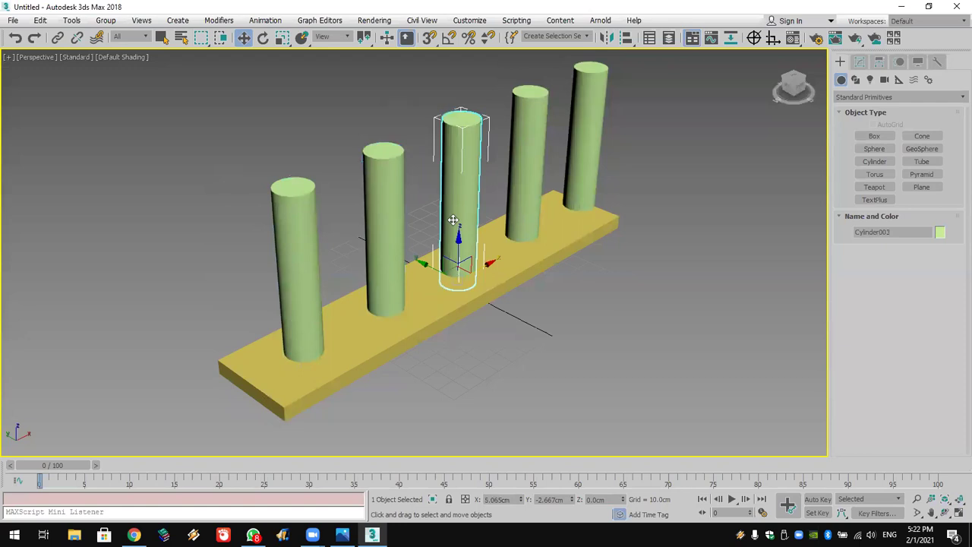
{"action": "left_click", "coordinate": [469, 334]}
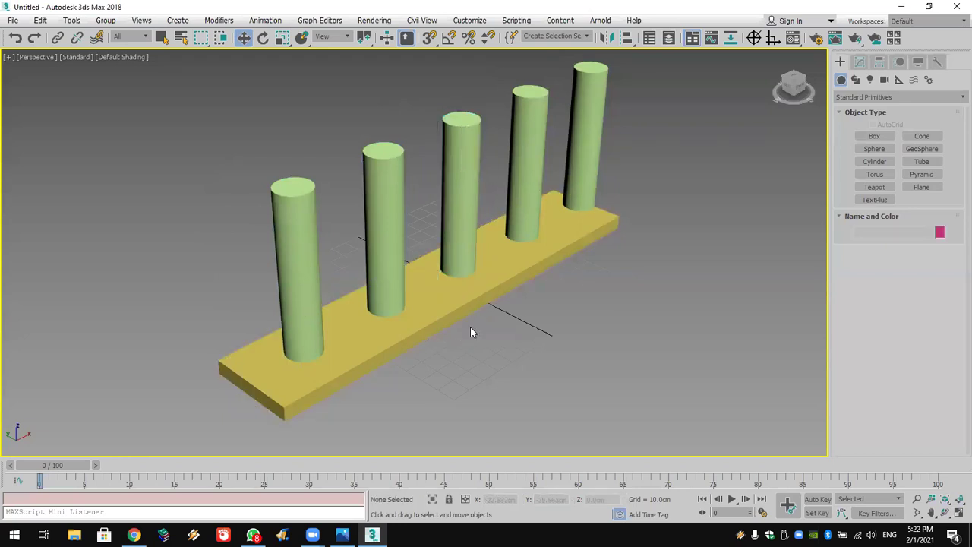
{"action": "left_click", "coordinate": [307, 256]}
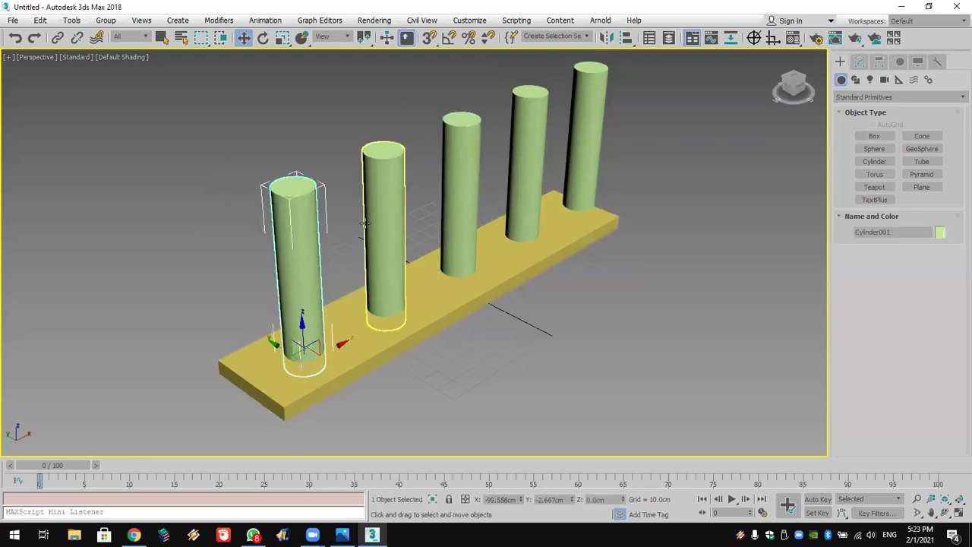
{"action": "left_click", "coordinate": [472, 326]}
{"action": "left_click", "coordinate": [462, 312]}
{"action": "left_click", "coordinate": [463, 354]}
{"action": "left_click", "coordinate": [446, 327]}
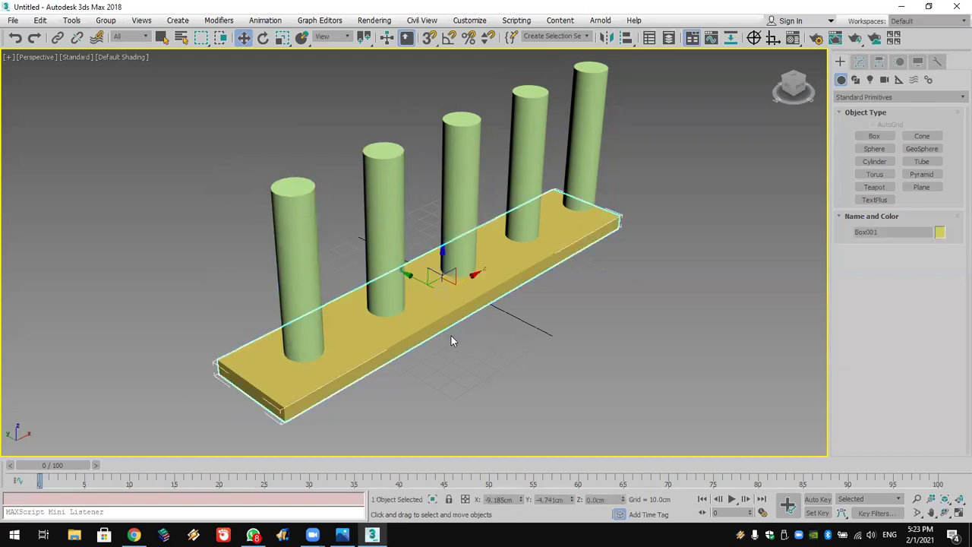
Move the middle cylinder about 4 cm in the positive X direction along the box and clear the selection.
{"action": "left_click", "coordinate": [332, 245]}
{"action": "left_click", "coordinate": [316, 241]}
{"action": "left_click", "coordinate": [343, 237]}
{"action": "left_click", "coordinate": [385, 232]}
{"action": "left_click", "coordinate": [461, 223]}
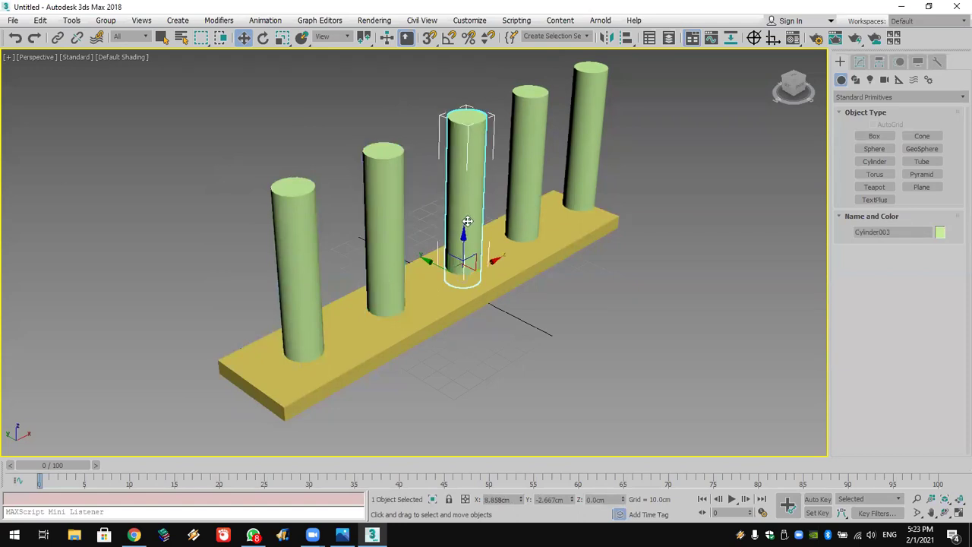
{"action": "left_click", "coordinate": [522, 323]}
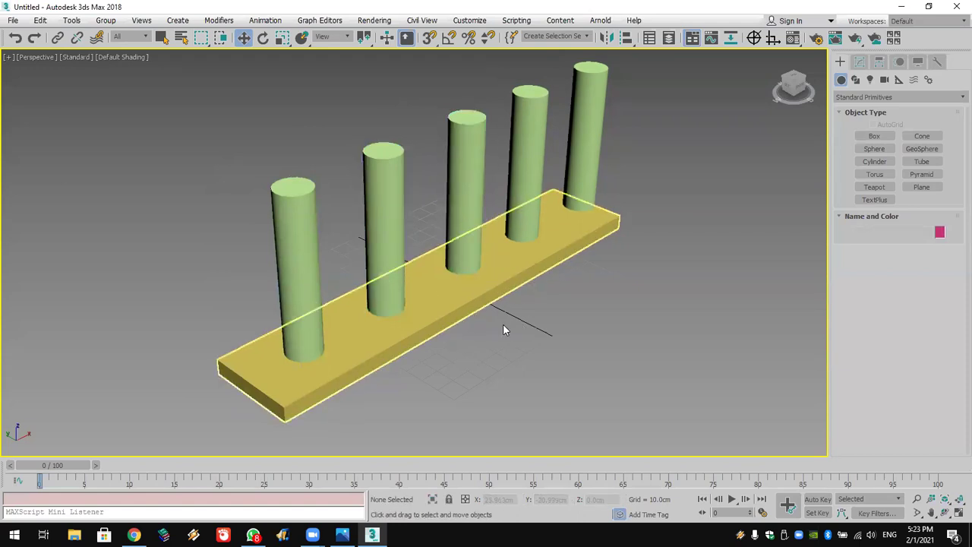
Subtract all five cylinders from the long box with a ProBoolean compound object.
{"action": "left_click", "coordinate": [502, 329]}
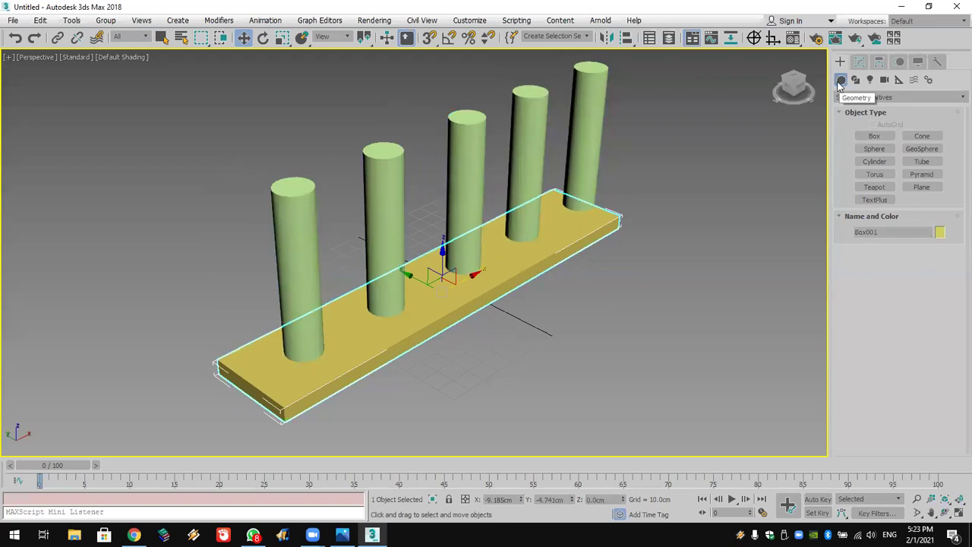
{"action": "left_click", "coordinate": [865, 96]}
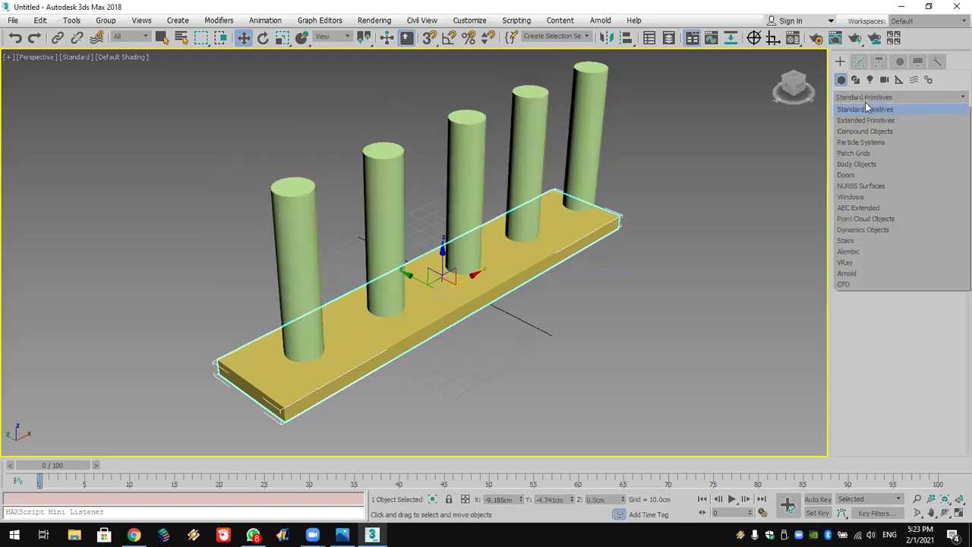
{"action": "left_click", "coordinate": [901, 132]}
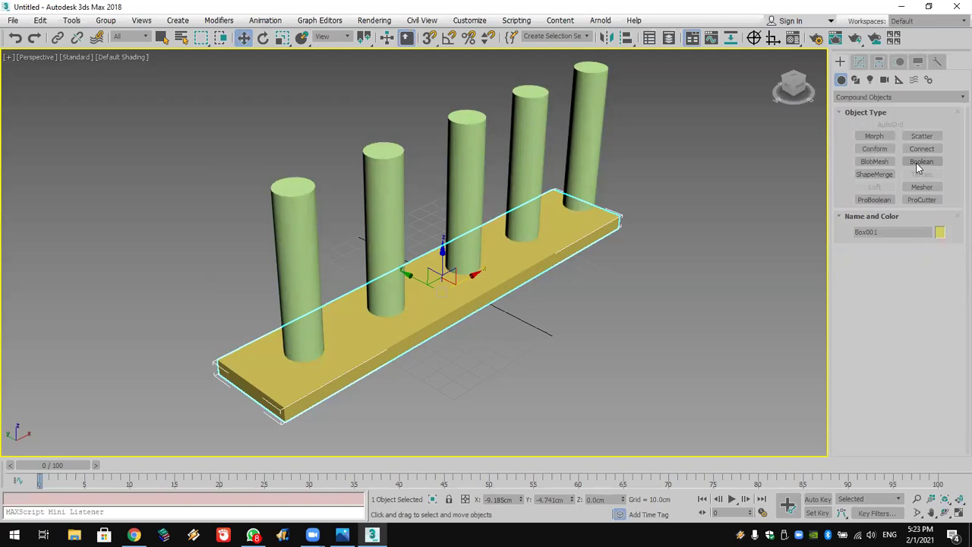
{"action": "left_click", "coordinate": [871, 199]}
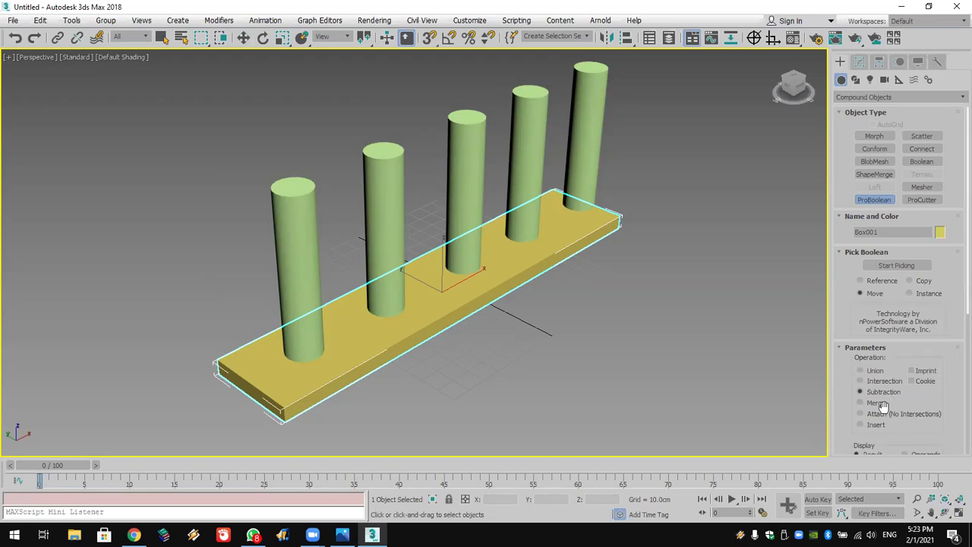
{"action": "left_click", "coordinate": [894, 266]}
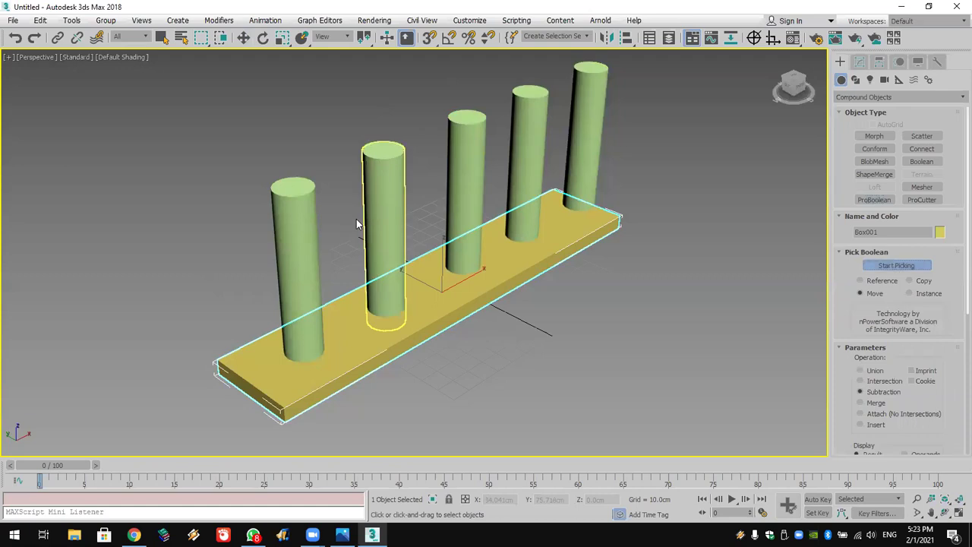
{"action": "left_click", "coordinate": [299, 225]}
{"action": "left_click", "coordinate": [375, 216]}
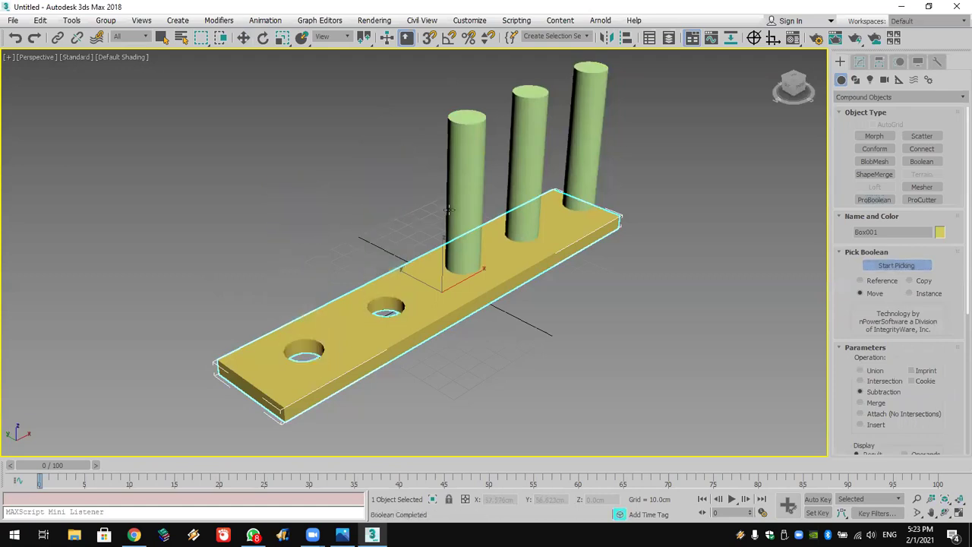
{"action": "left_click", "coordinate": [468, 204]}
{"action": "left_click", "coordinate": [521, 185]}
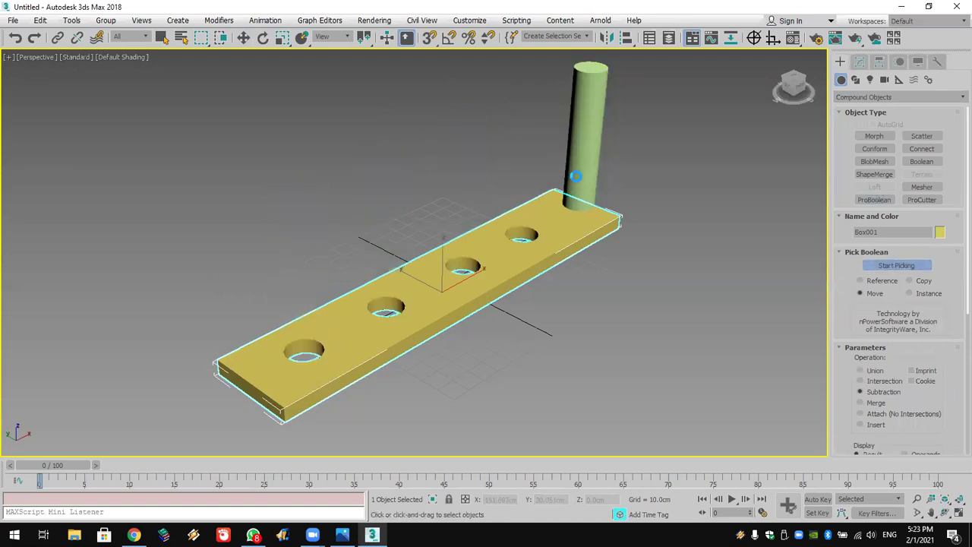
{"action": "left_click", "coordinate": [573, 180]}
Restore the four-viewport layout and reset the scene without saving the changes.
{"action": "left_click", "coordinate": [959, 513]}
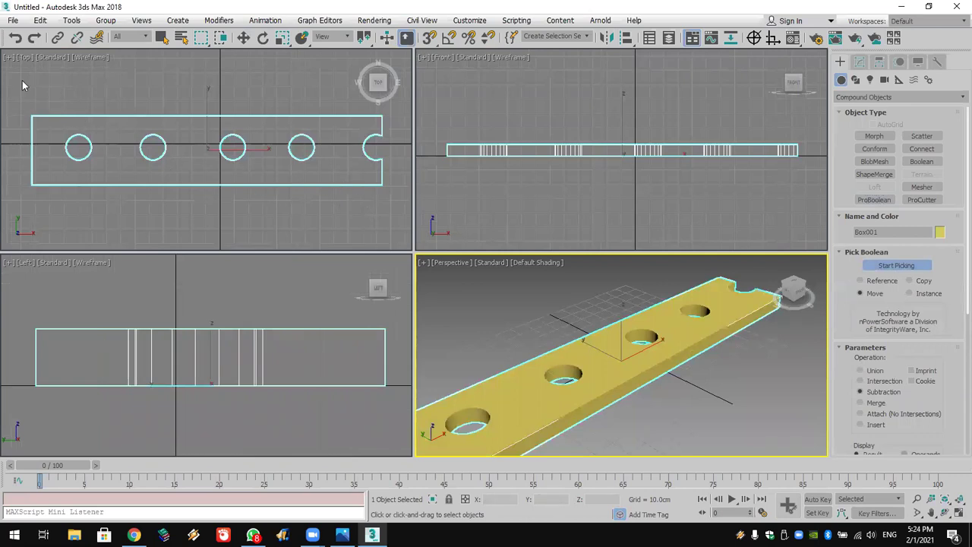
{"action": "left_click", "coordinate": [13, 19]}
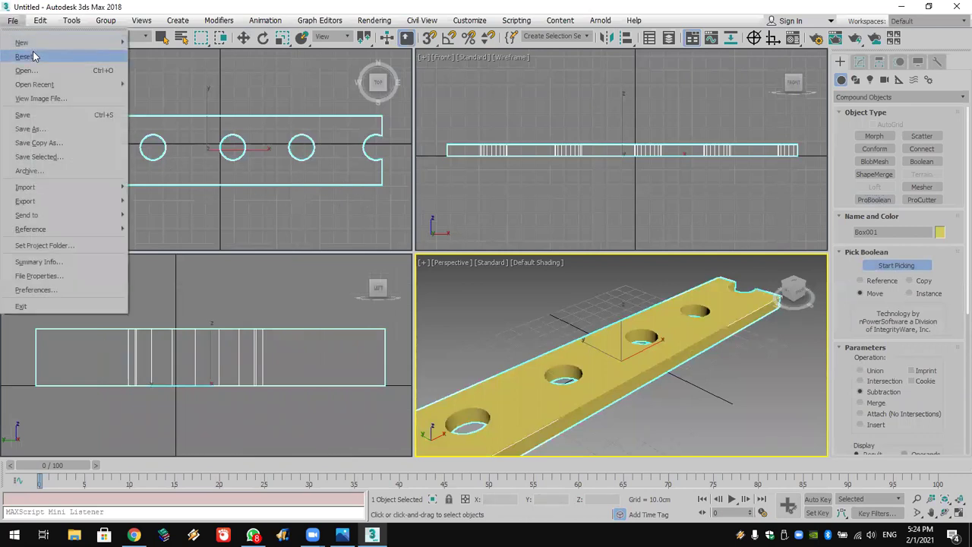
{"action": "left_click", "coordinate": [33, 56]}
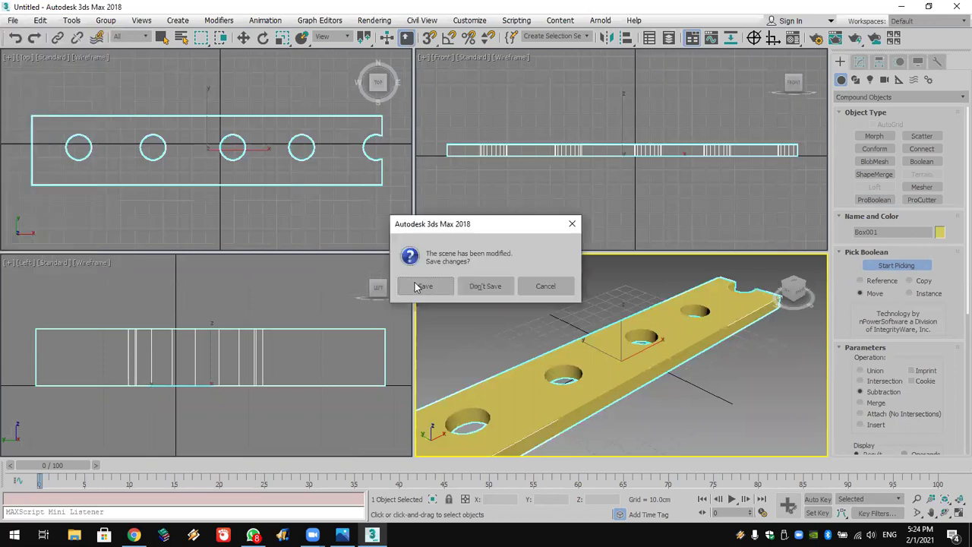
{"action": "left_click", "coordinate": [483, 287]}
{"action": "left_click", "coordinate": [450, 286]}
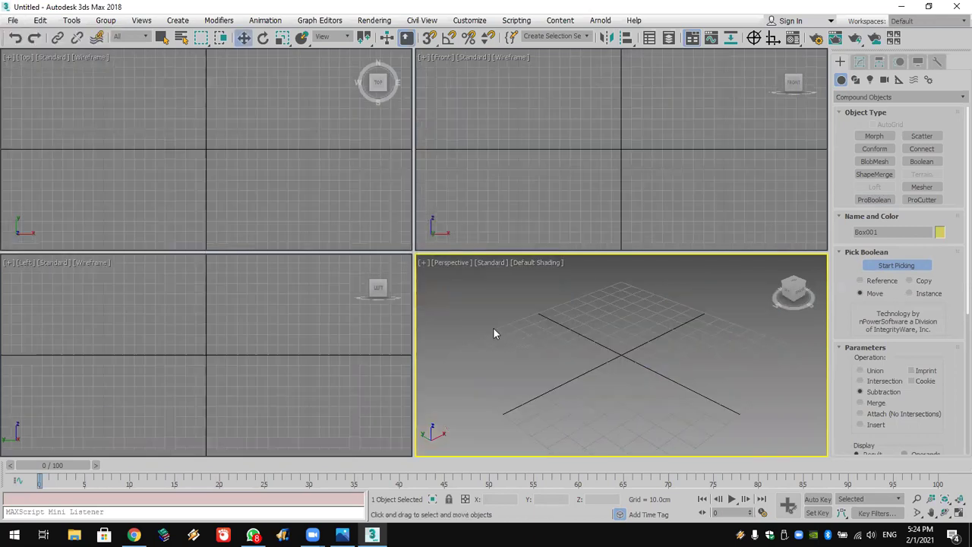
Create a flat box in the top view, about 49 cm long, 253 cm wide and 8.3 cm high.
{"action": "left_click", "coordinate": [875, 161]}
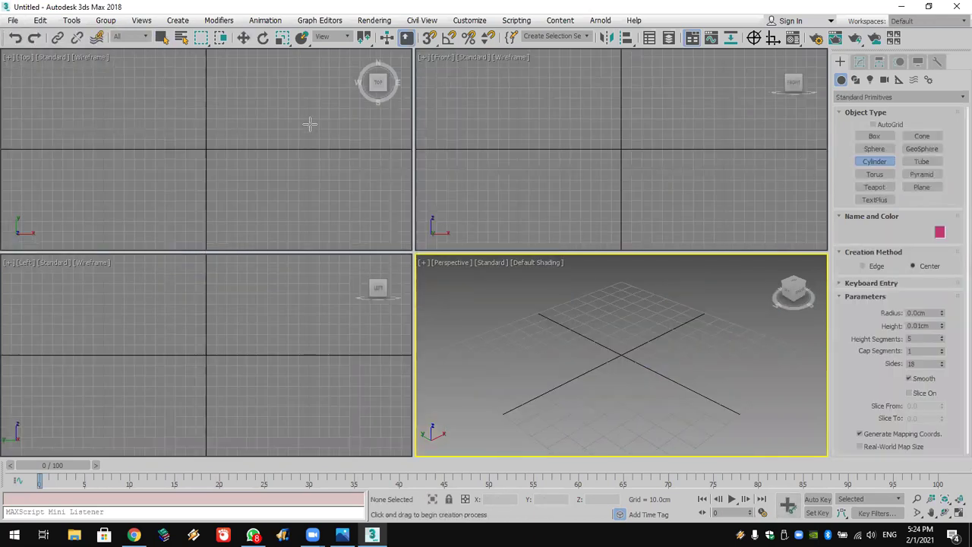
{"action": "left_click_drag", "start_coordinate": [105, 122], "coordinate": [251, 159]}
{"action": "right_click", "coordinate": [282, 150]}
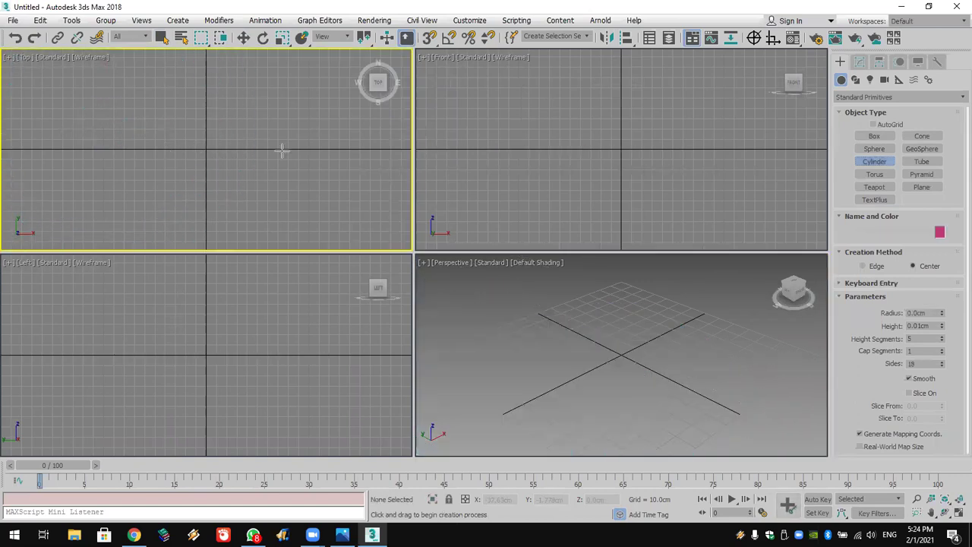
{"action": "left_click_drag", "start_coordinate": [61, 133], "coordinate": [322, 183]}
{"action": "left_click", "coordinate": [325, 174]}
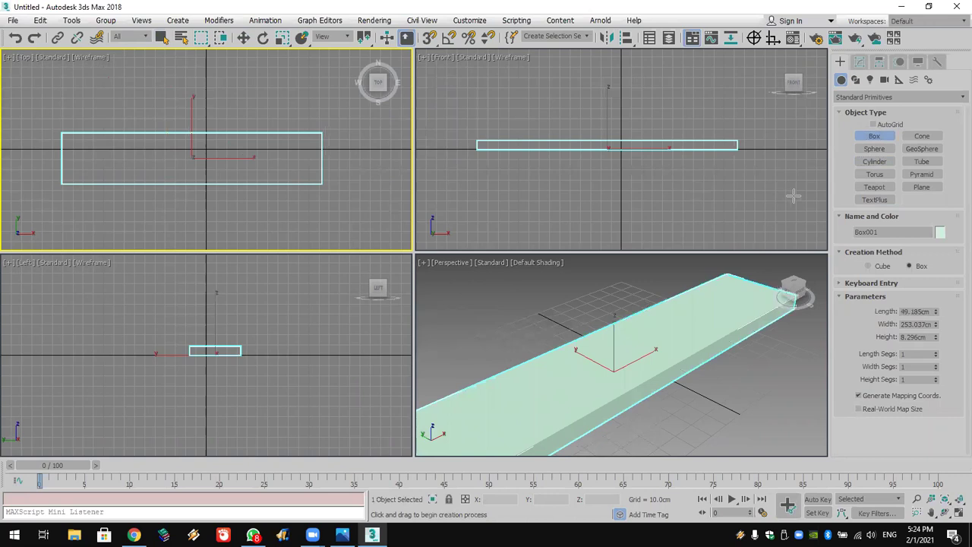
Create a cylinder about 11.8 cm in radius and 35.6 cm high near the box's left end, and clone three copies about 47 cm apart along X.
{"action": "left_click", "coordinate": [875, 161]}
{"action": "left_click_drag", "start_coordinate": [86, 158], "coordinate": [94, 164]}
{"action": "left_click", "coordinate": [137, 112]}
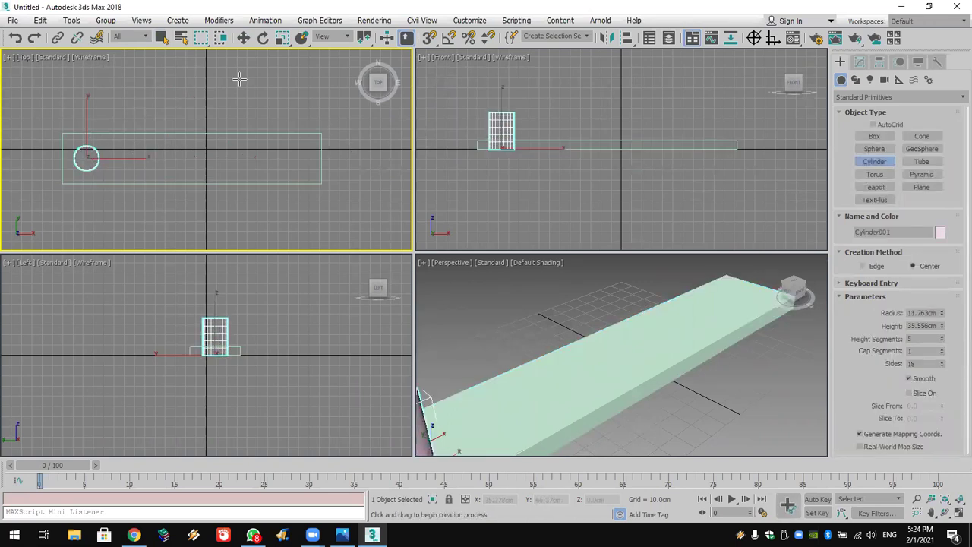
{"action": "left_click", "coordinate": [243, 37]}
{"action": "left_click_drag", "start_coordinate": [123, 158], "coordinate": [170, 160], "text": "shift"}
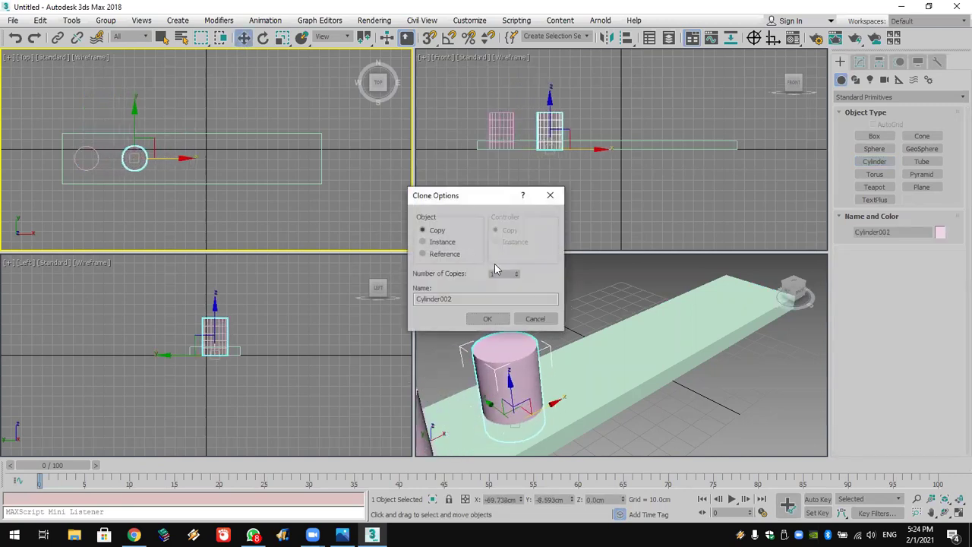
{"action": "left_click", "coordinate": [495, 319]}
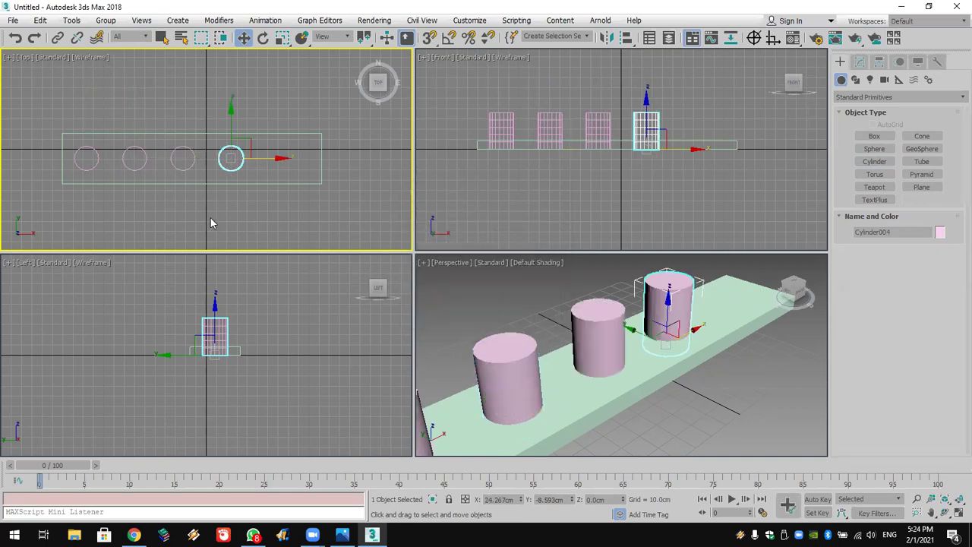
Try to clone the box together with its four cylinders along the Y axis.
{"action": "left_click_drag", "start_coordinate": [282, 99], "coordinate": [70, 191]}
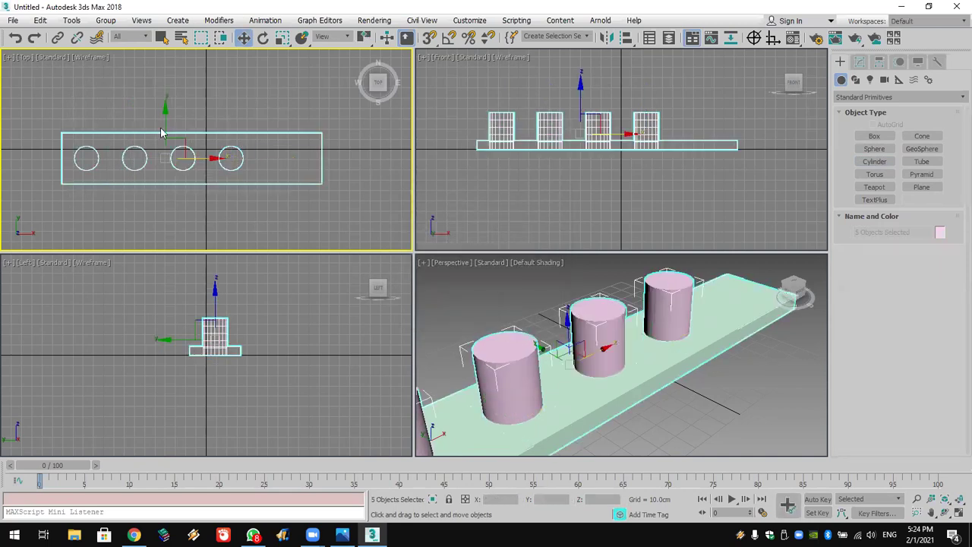
{"action": "left_click_drag", "start_coordinate": [166, 129], "coordinate": [167, 17], "text": "shift"}
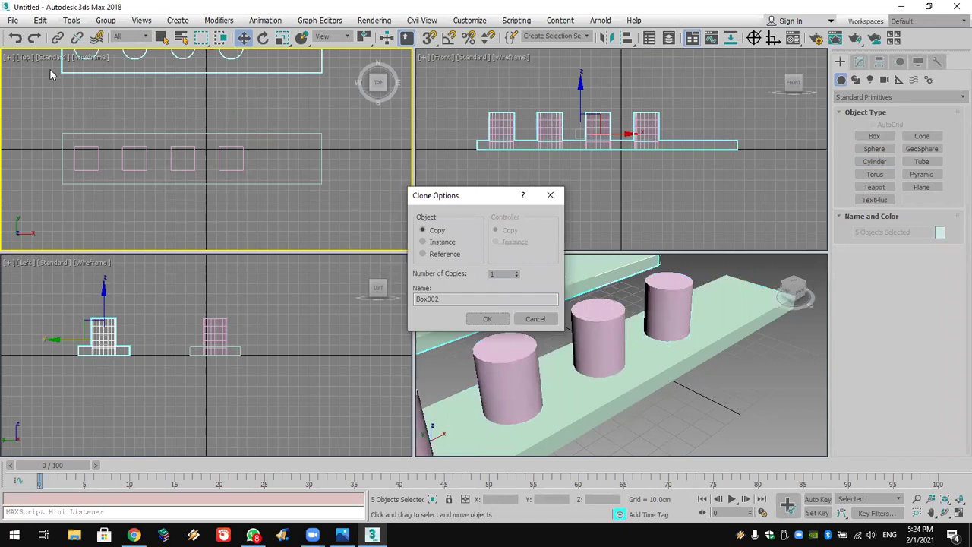
{"action": "key", "text": "Return"}
{"action": "right_click", "coordinate": [153, 93]}
{"action": "left_click", "coordinate": [152, 85]}
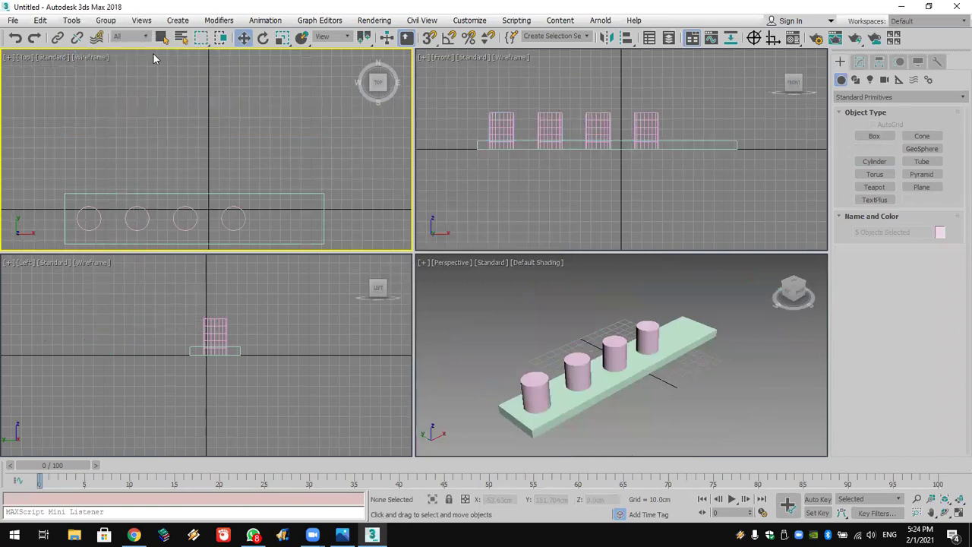
Turn the box into a Boolean compound object and set its operation to Subtract.
{"action": "left_click", "coordinate": [686, 417]}
{"action": "scroll", "coordinate": [688, 410], "scroll_direction": "up", "scroll_amount": 3}
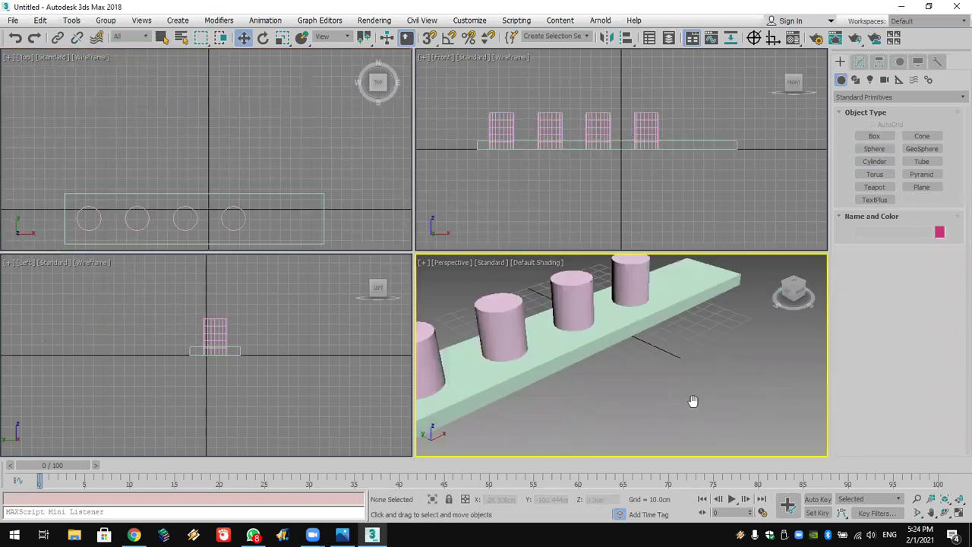
{"action": "scroll", "coordinate": [701, 402], "scroll_direction": "down", "scroll_amount": 3}
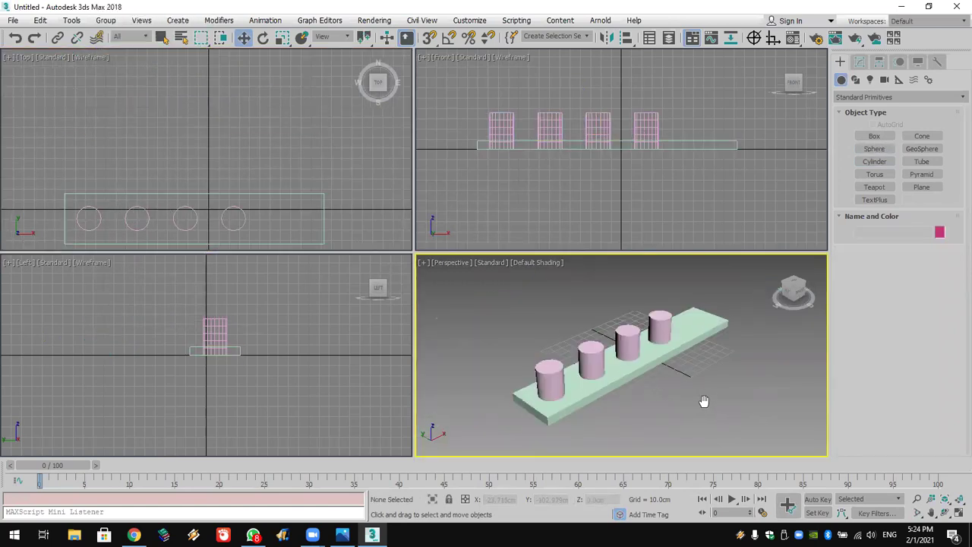
{"action": "left_click", "coordinate": [701, 351]}
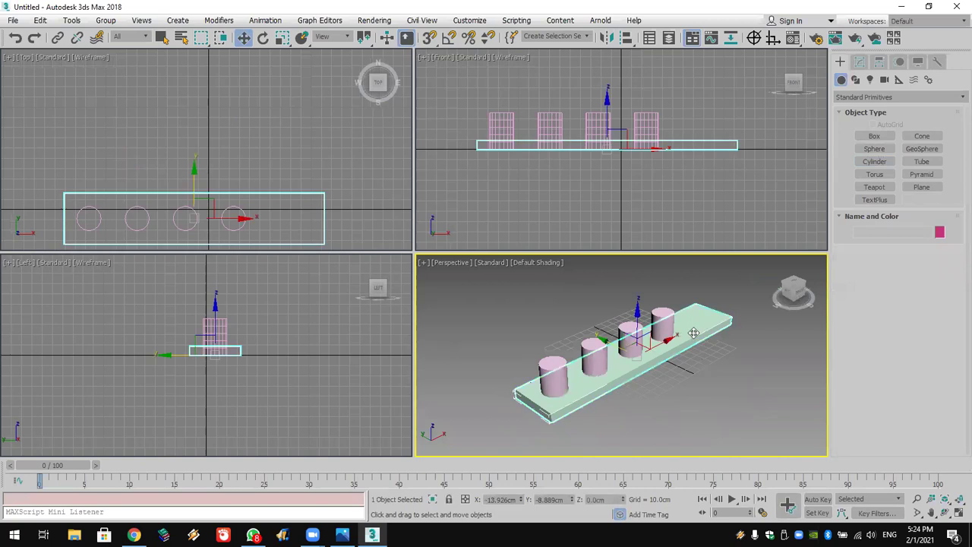
{"action": "left_click", "coordinate": [870, 98]}
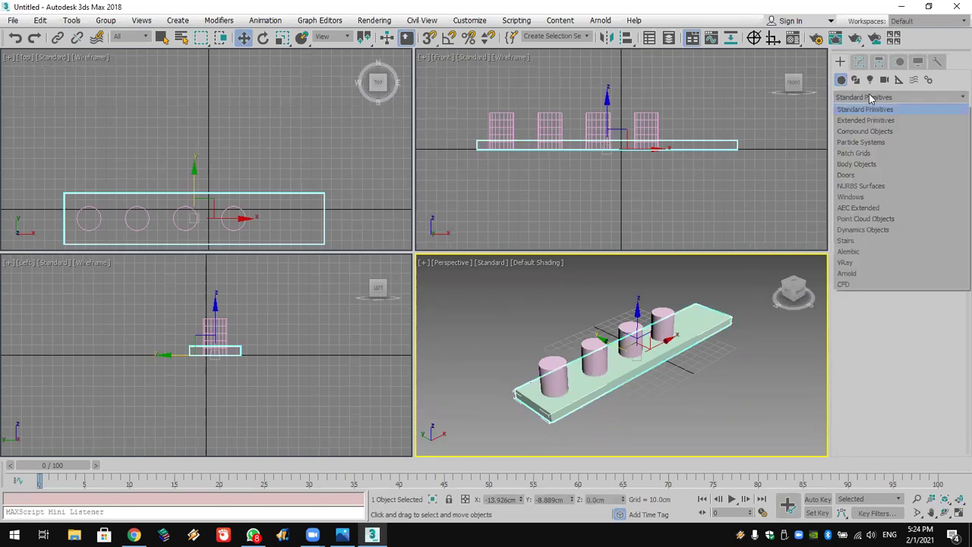
{"action": "left_click", "coordinate": [870, 132]}
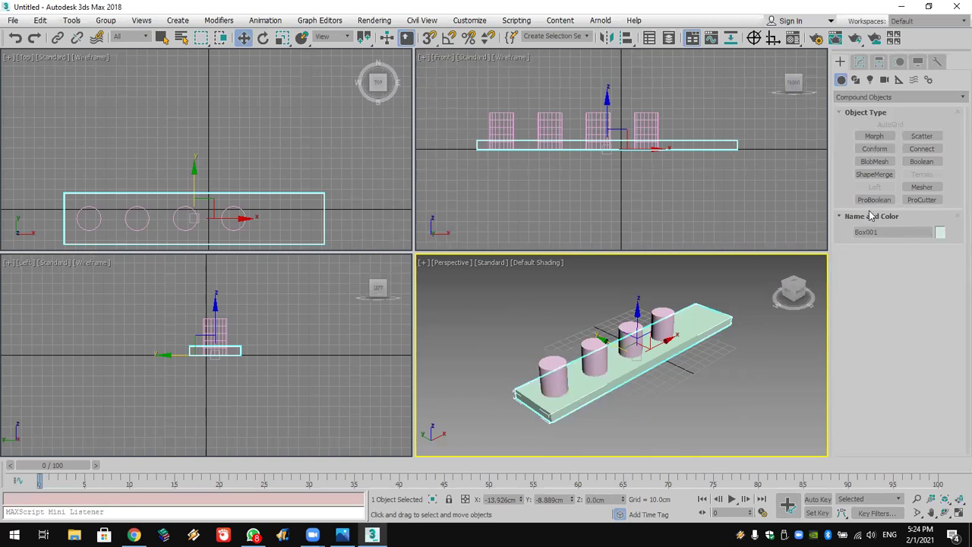
{"action": "left_click", "coordinate": [921, 161]}
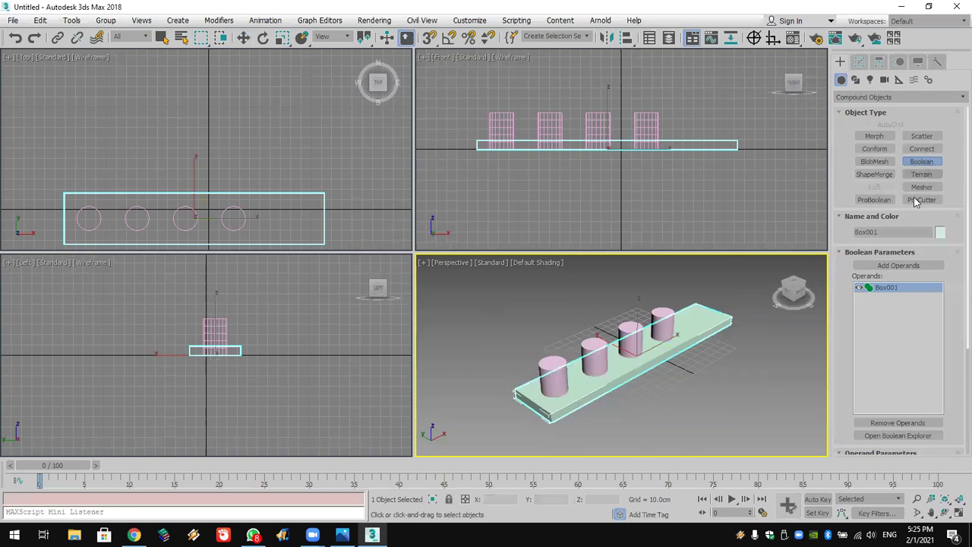
{"action": "scroll", "coordinate": [842, 291], "scroll_direction": "down", "scroll_amount": 1}
{"action": "left_click_drag", "start_coordinate": [842, 292], "coordinate": [865, 210]}
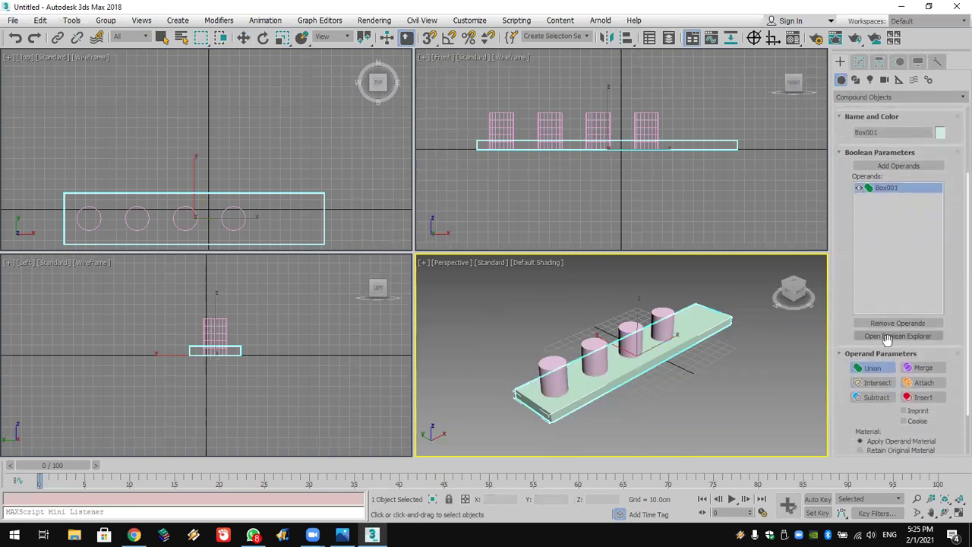
{"action": "left_click", "coordinate": [881, 398]}
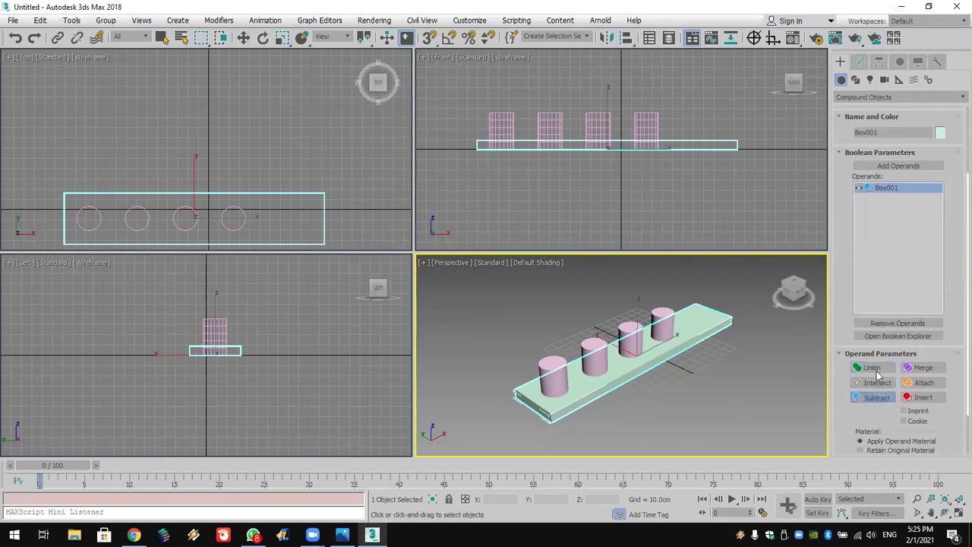
Add the cylinder nearest the box's left end as a subtracted operand of the Boolean.
{"action": "left_click", "coordinate": [883, 167]}
{"action": "left_click", "coordinate": [882, 168]}
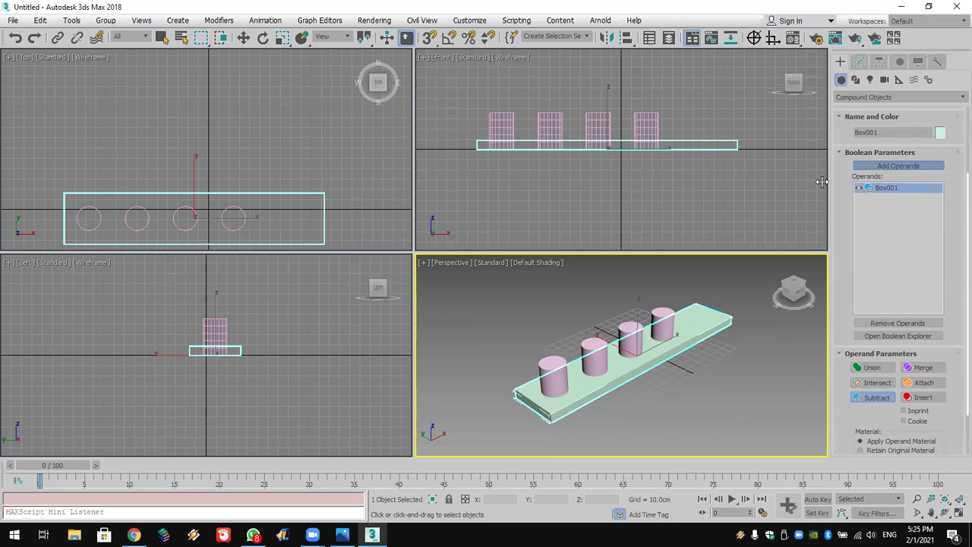
{"action": "left_click", "coordinate": [554, 363]}
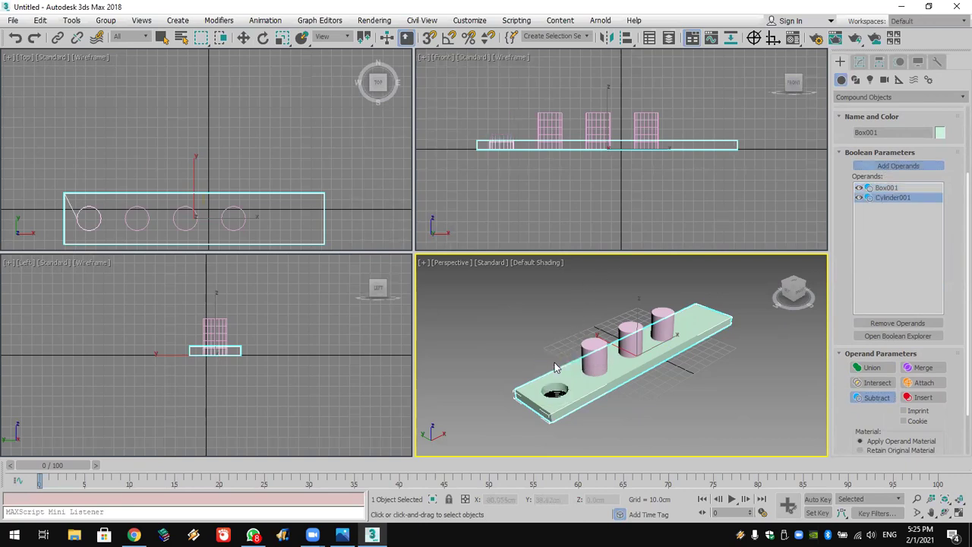
Examine the hole cut in the box up close from several angles.
{"action": "scroll", "coordinate": [563, 383], "scroll_direction": "up", "scroll_amount": 6}
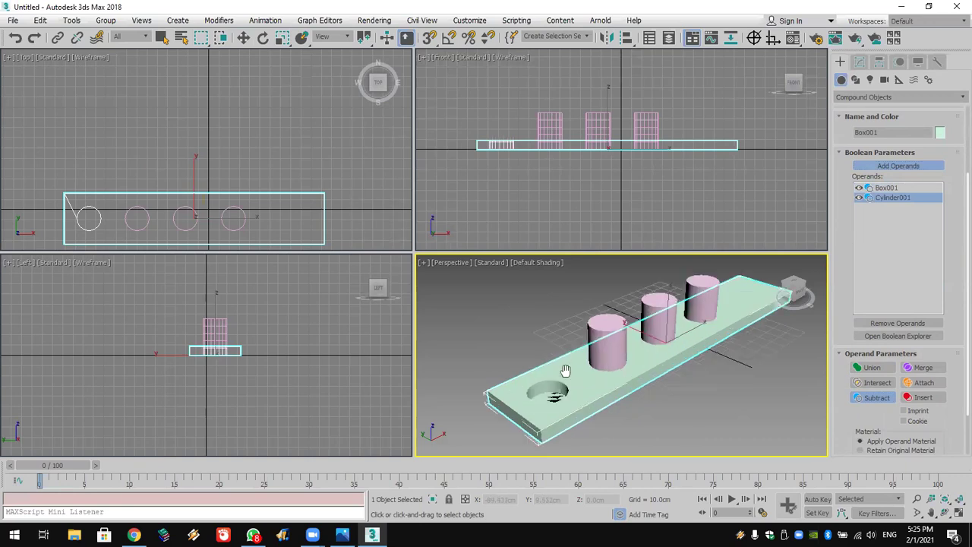
{"action": "middle_click_drag", "start_coordinate": [577, 373], "coordinate": [593, 335]}
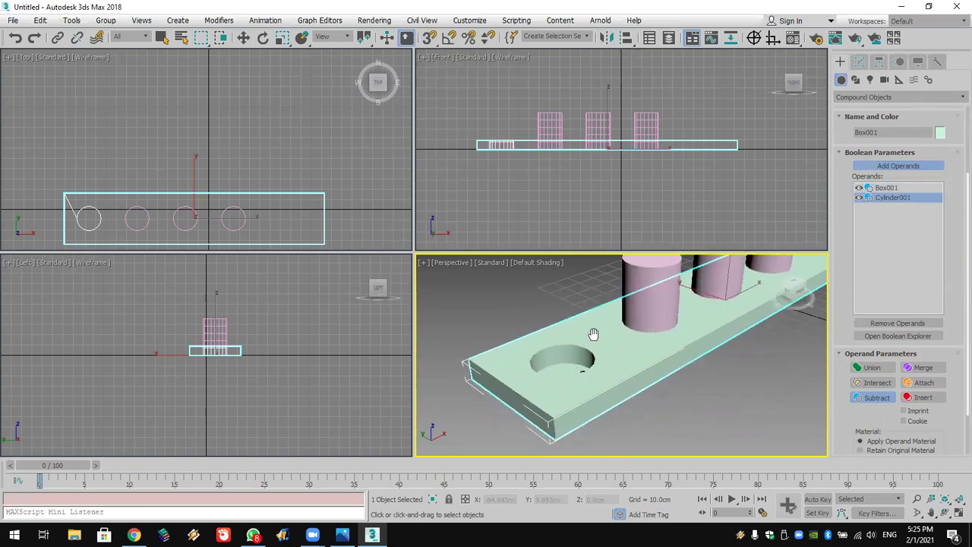
{"action": "scroll", "coordinate": [595, 370], "scroll_direction": "up", "scroll_amount": 2}
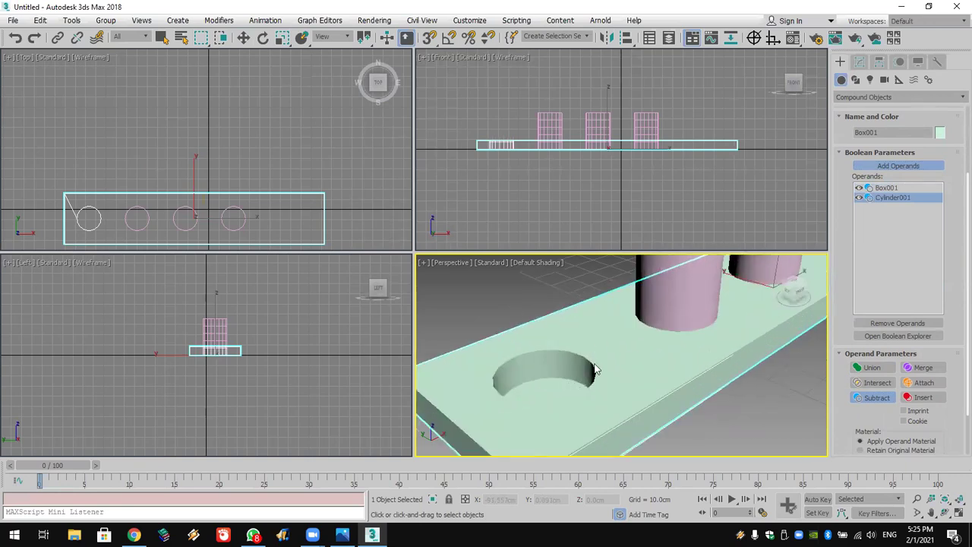
{"action": "left_click", "coordinate": [946, 513]}
{"action": "left_click_drag", "start_coordinate": [654, 378], "coordinate": [657, 327]}
{"action": "middle_click_drag", "start_coordinate": [99, 228], "coordinate": [102, 172]}
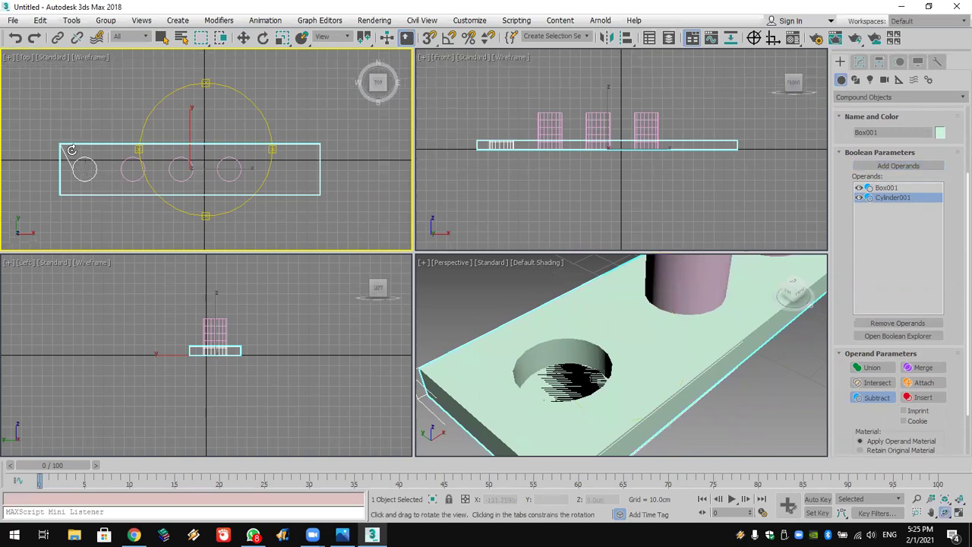
{"action": "left_click_drag", "start_coordinate": [750, 290], "coordinate": [790, 300]}
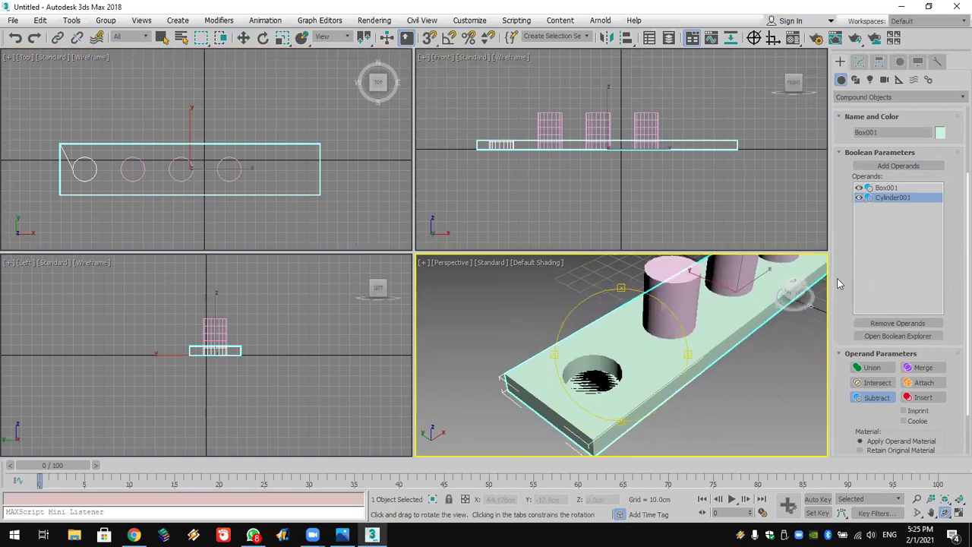
Add the second cylinder from the box's left end as a subtracted operand of the Boolean.
{"action": "left_click", "coordinate": [898, 165]}
{"action": "left_click", "coordinate": [686, 295]}
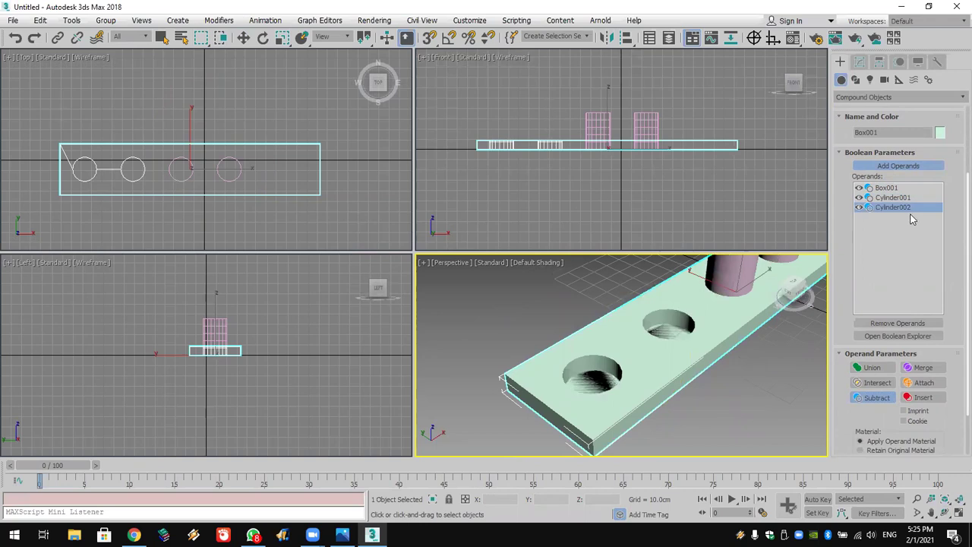
{"action": "left_click", "coordinate": [13, 19]}
{"action": "left_click", "coordinate": [21, 63]}
{"action": "left_click", "coordinate": [548, 286]}
{"action": "right_click", "coordinate": [560, 327]}
{"action": "right_click", "coordinate": [715, 198]}
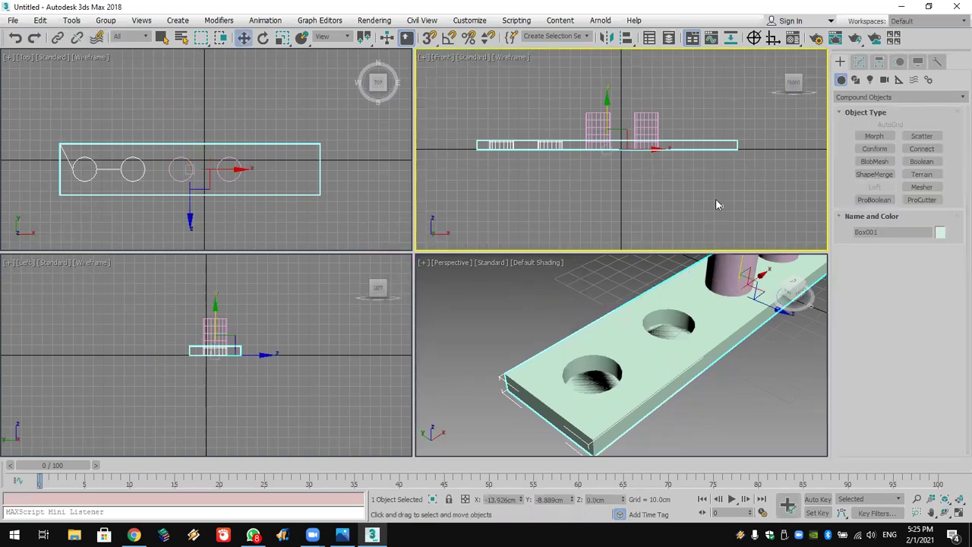
Delete the Boolean box with its remaining cylinders and unhide all hidden objects.
{"action": "right_click", "coordinate": [336, 56]}
{"action": "key", "text": "Delete"}
{"action": "right_click", "coordinate": [569, 311]}
{"action": "right_click", "coordinate": [578, 312]}
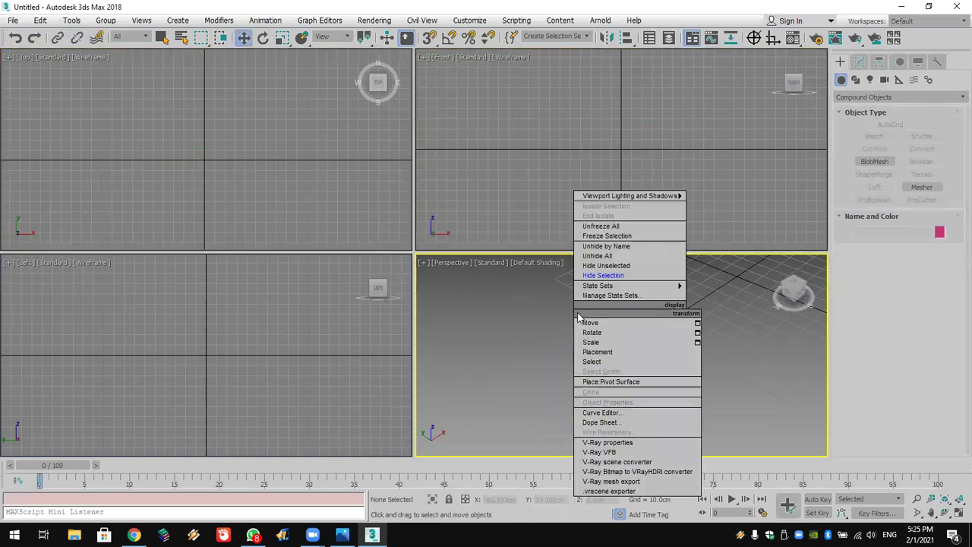
{"action": "left_click", "coordinate": [597, 256]}
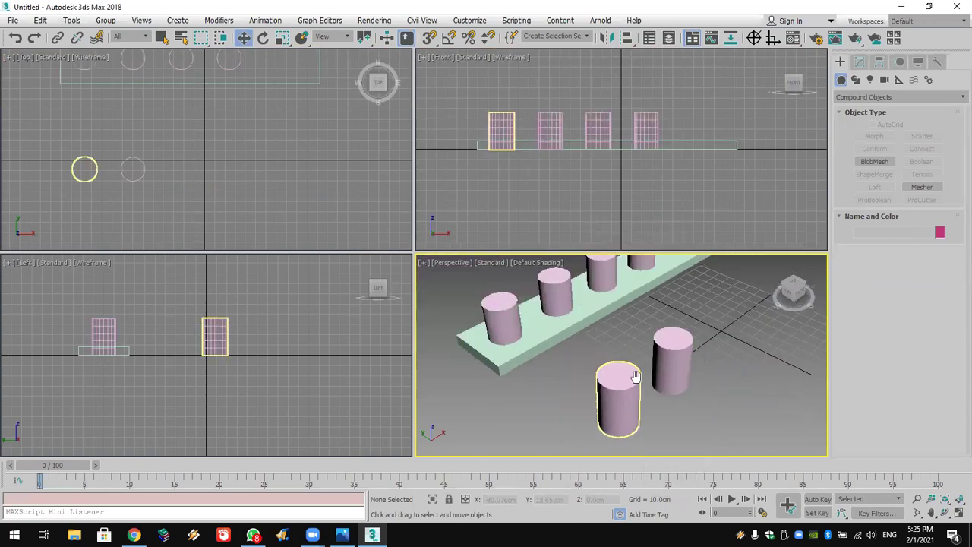
Delete the two loose cylinders standing in front of the long box.
{"action": "left_click_drag", "start_coordinate": [644, 414], "coordinate": [627, 424]}
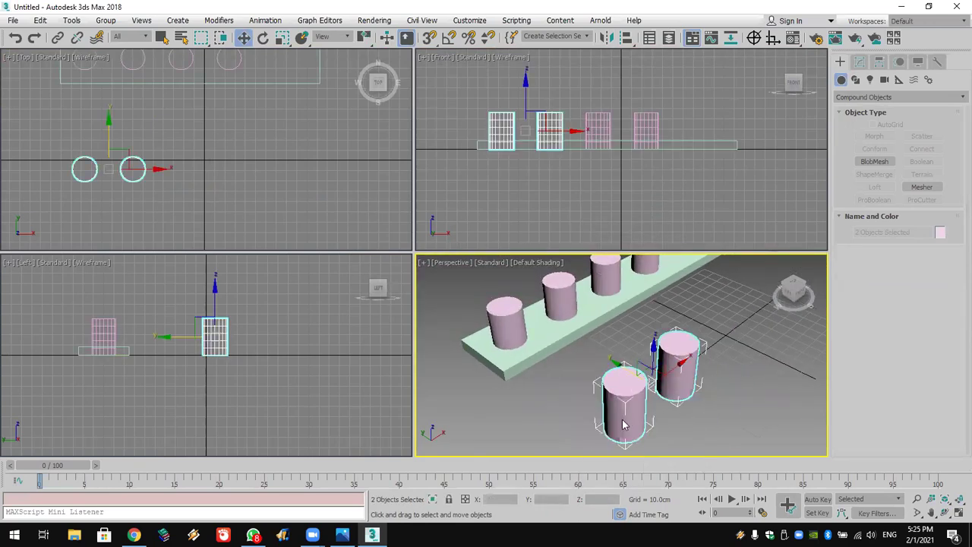
{"action": "key", "text": "Delete"}
{"action": "key", "text": "z"}
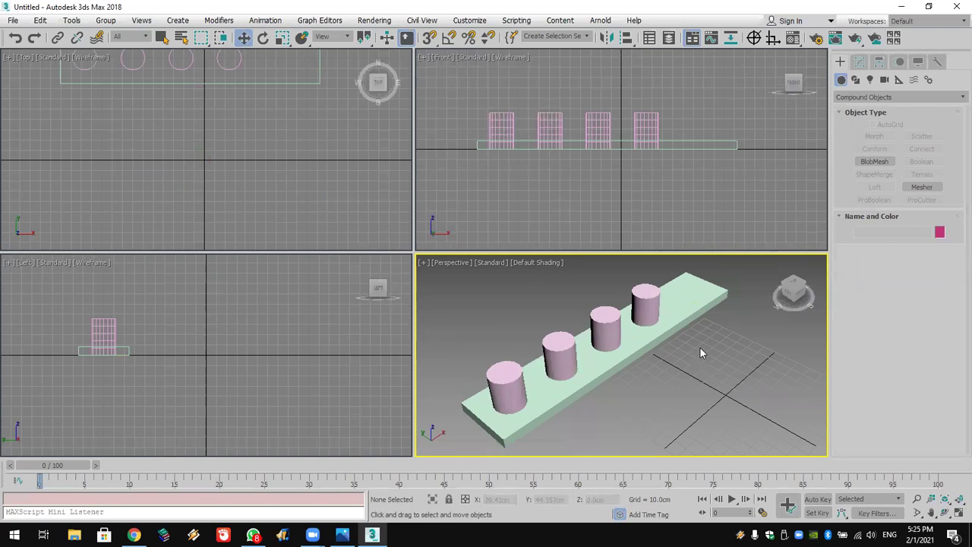
Subtract the four cylinders from the long box with a single ProBoolean.
{"action": "left_click", "coordinate": [696, 312]}
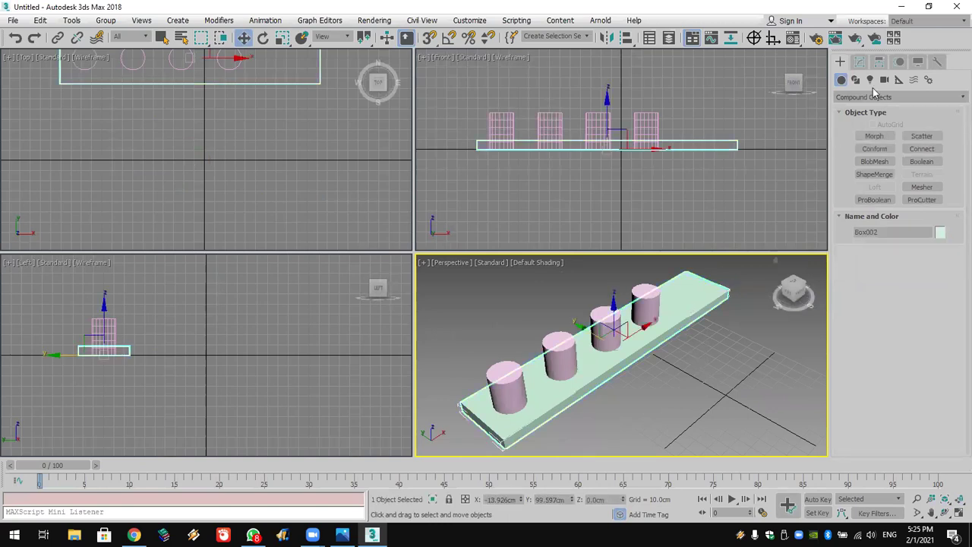
{"action": "left_click", "coordinate": [875, 199]}
{"action": "left_click", "coordinate": [897, 265]}
{"action": "left_click", "coordinate": [646, 304]}
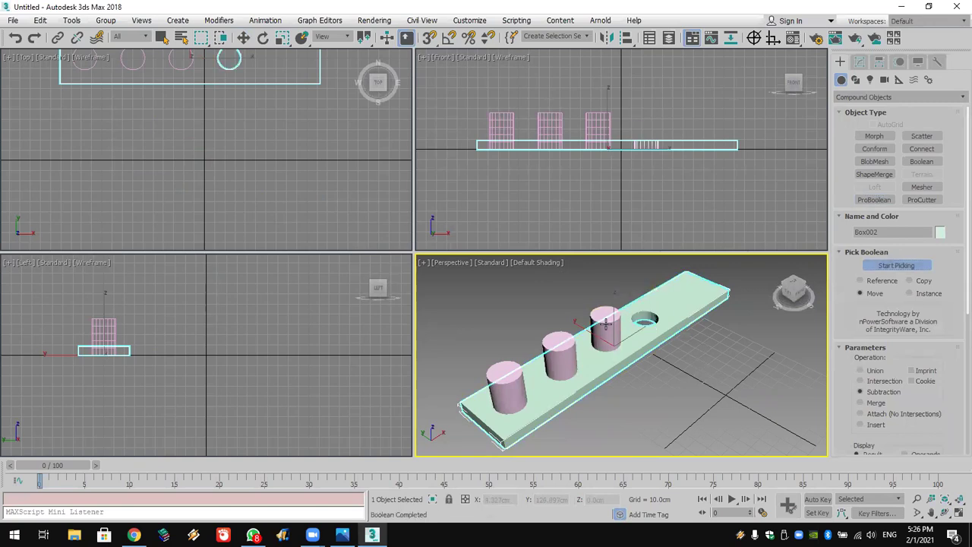
{"action": "left_click", "coordinate": [606, 327]}
{"action": "left_click", "coordinate": [567, 344]}
{"action": "left_click", "coordinate": [508, 386]}
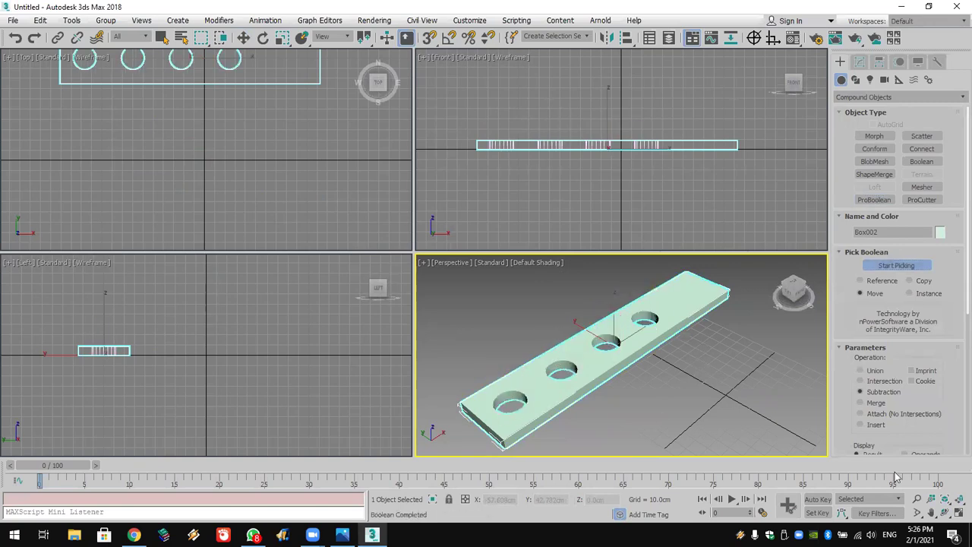
{"action": "left_click", "coordinate": [958, 500]}
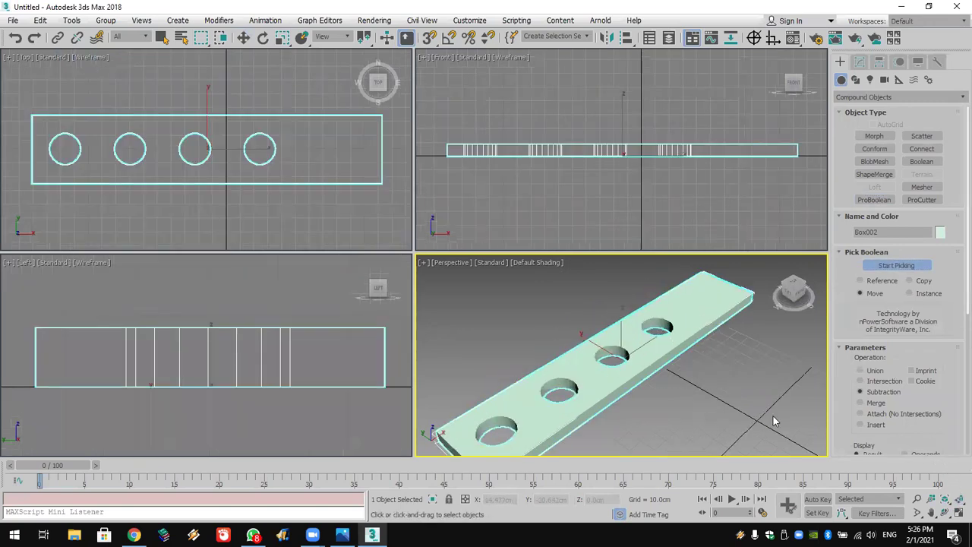
{"action": "key", "text": "w"}
{"action": "middle_click_drag", "start_coordinate": [725, 401], "coordinate": [743, 381], "text": "alt"}
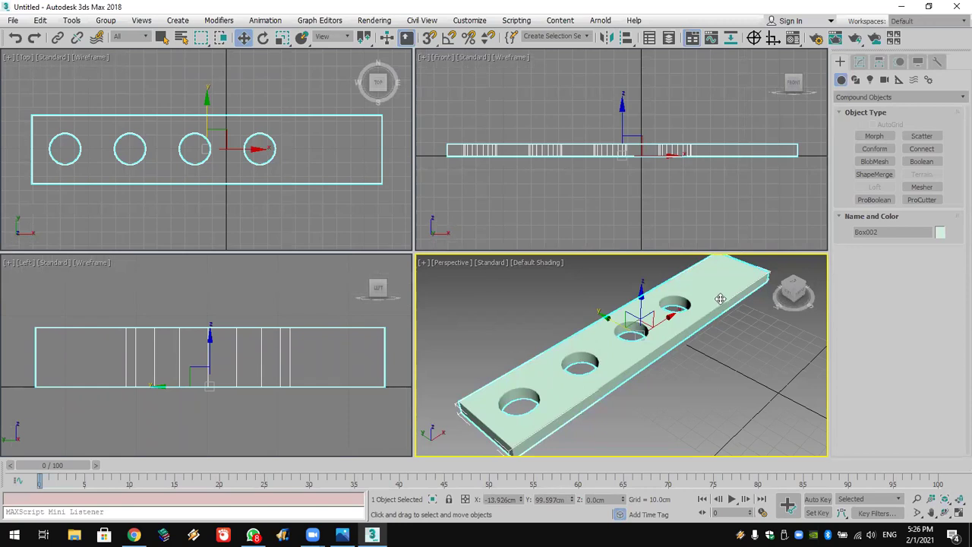
Enlarge the leftmost hole by setting the radius of the ProBoolean's Cylinder005 operand to 20.467 cm.
{"action": "left_click", "coordinate": [860, 61]}
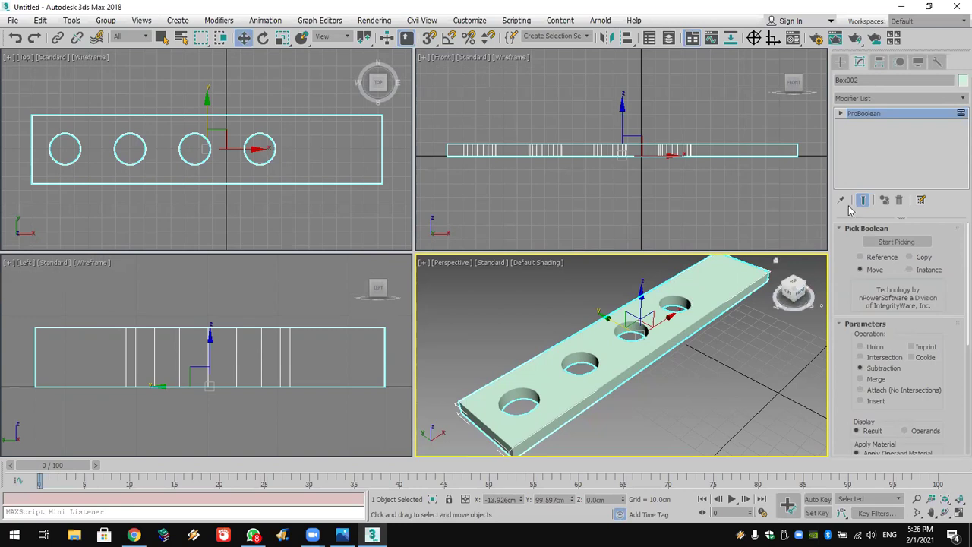
{"action": "left_click", "coordinate": [841, 115]}
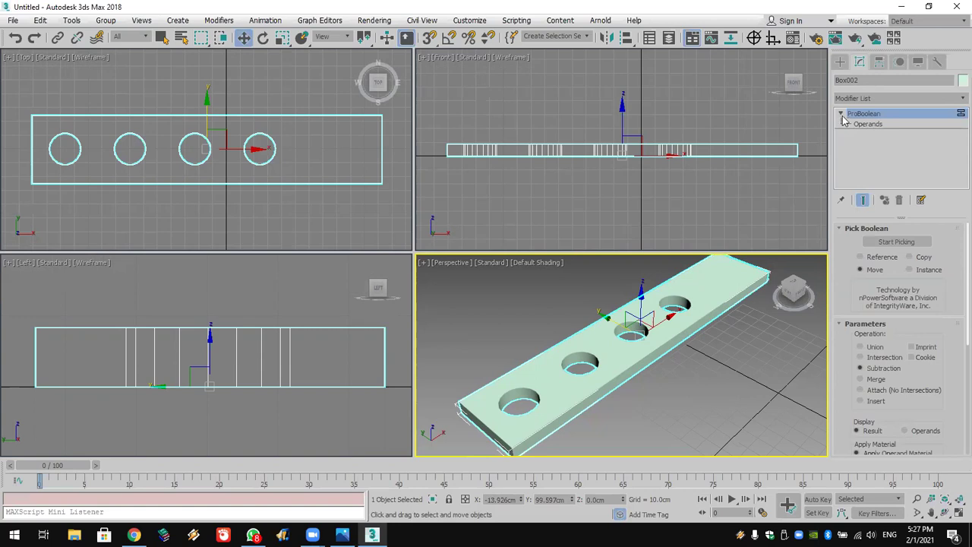
{"action": "left_click", "coordinate": [893, 124]}
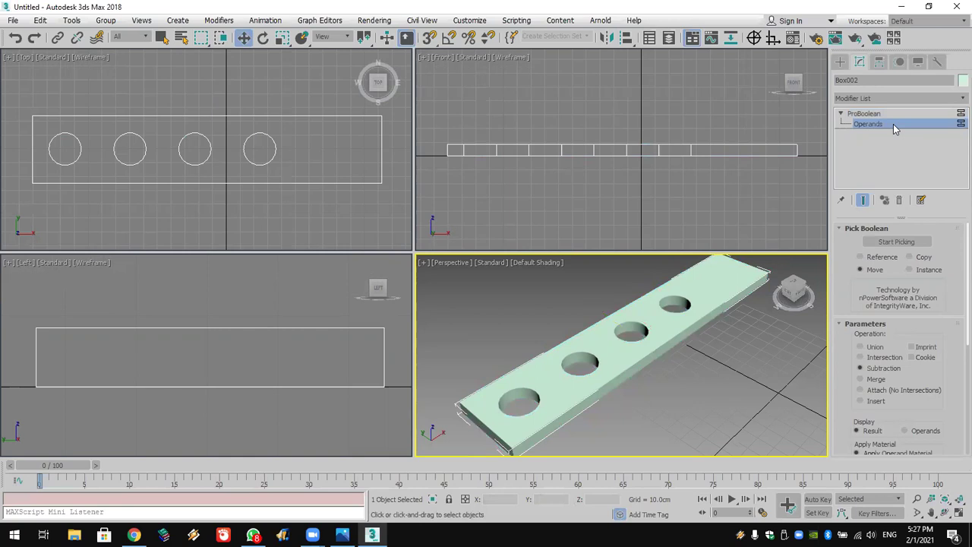
{"action": "left_click_drag", "start_coordinate": [852, 406], "coordinate": [857, 277]}
{"action": "scroll", "coordinate": [857, 277], "scroll_direction": "down", "scroll_amount": 3}
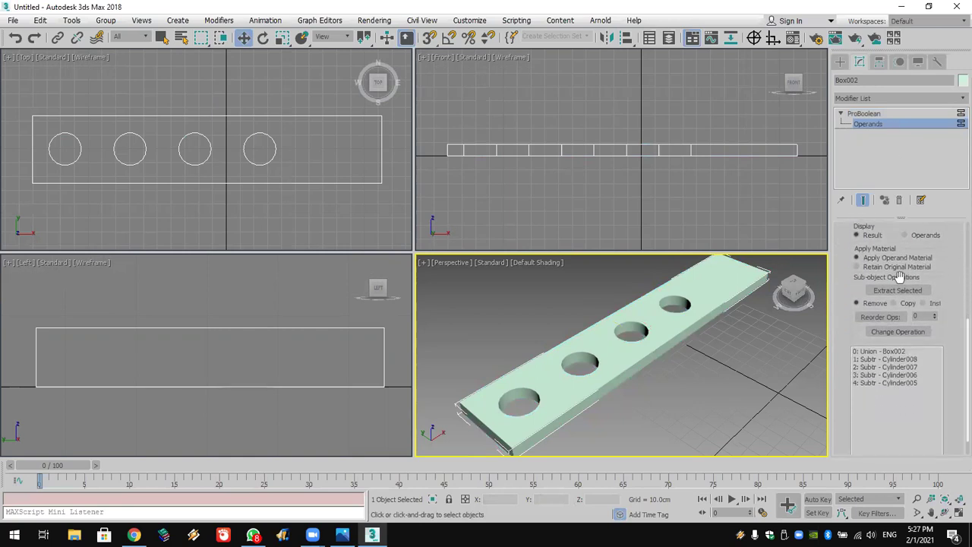
{"action": "left_click", "coordinate": [896, 382]}
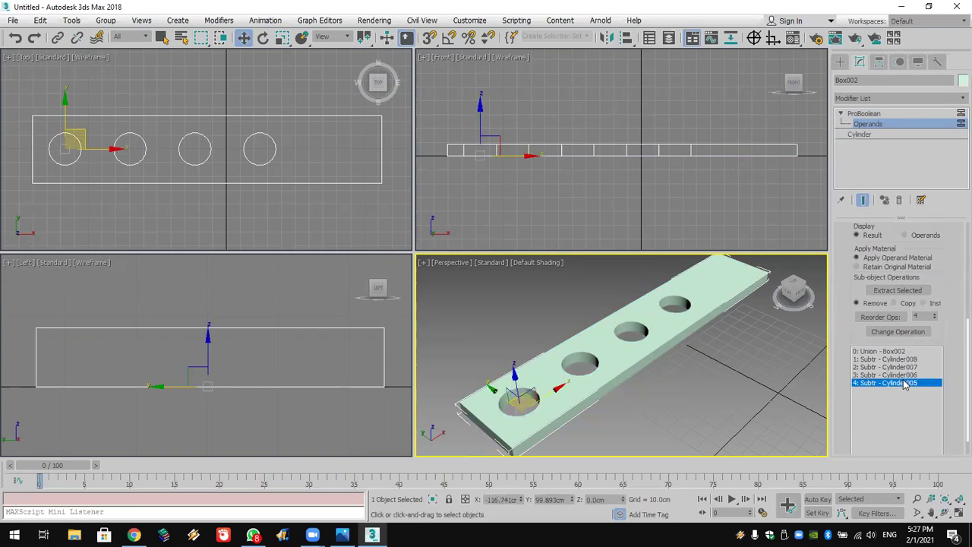
{"action": "left_click", "coordinate": [904, 134]}
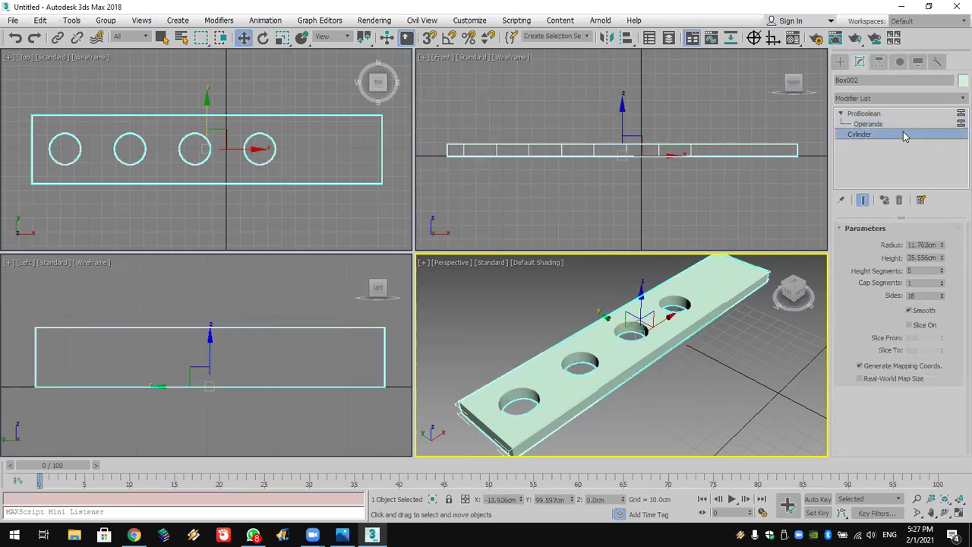
{"action": "left_click_drag", "start_coordinate": [942, 245], "coordinate": [921, 202]}
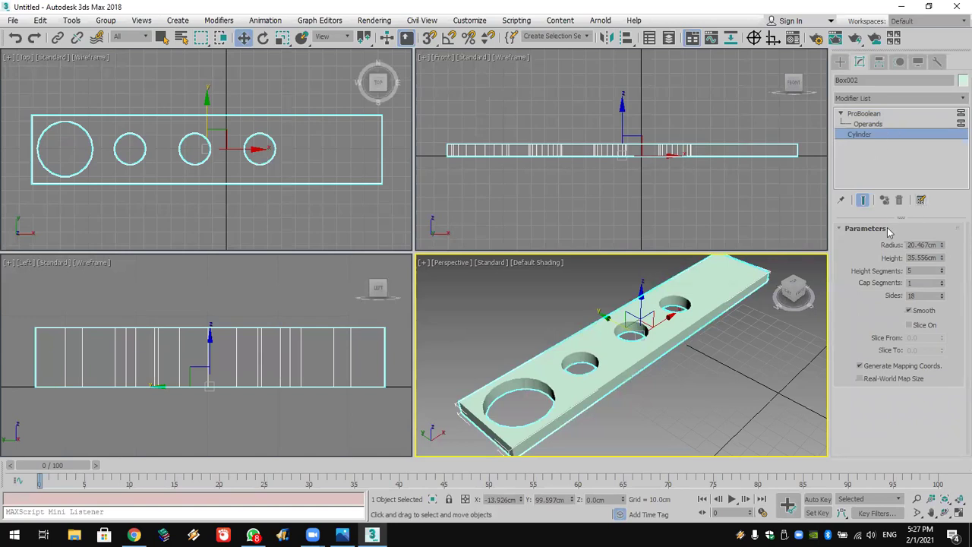
Resize the ProBoolean's Box002 operand to a length of 53.612 cm, width of 232.794 cm and height of 18.75 cm.
{"action": "left_click", "coordinate": [867, 123]}
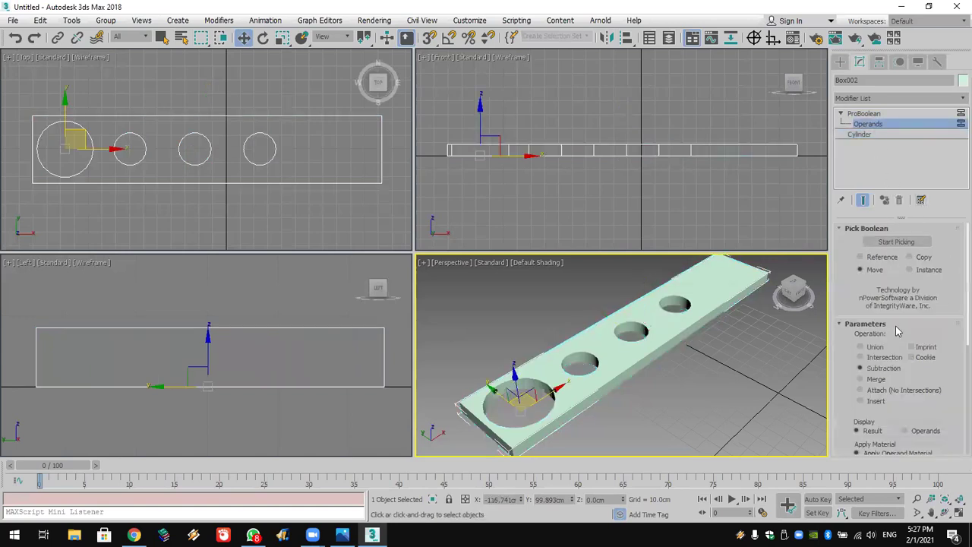
{"action": "scroll", "coordinate": [912, 357], "scroll_direction": "down", "scroll_amount": 3}
{"action": "scroll", "coordinate": [918, 210], "scroll_direction": "down", "scroll_amount": 1}
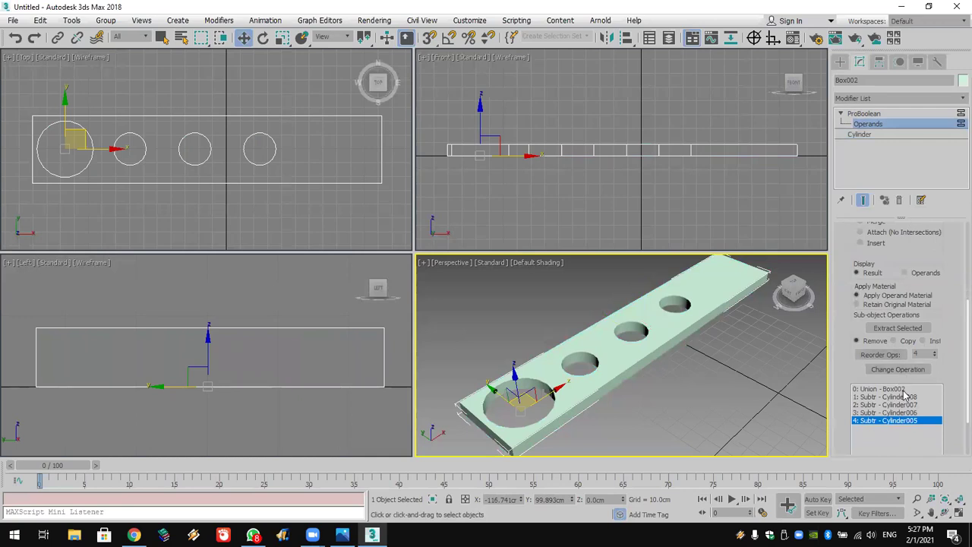
{"action": "left_click", "coordinate": [881, 389]}
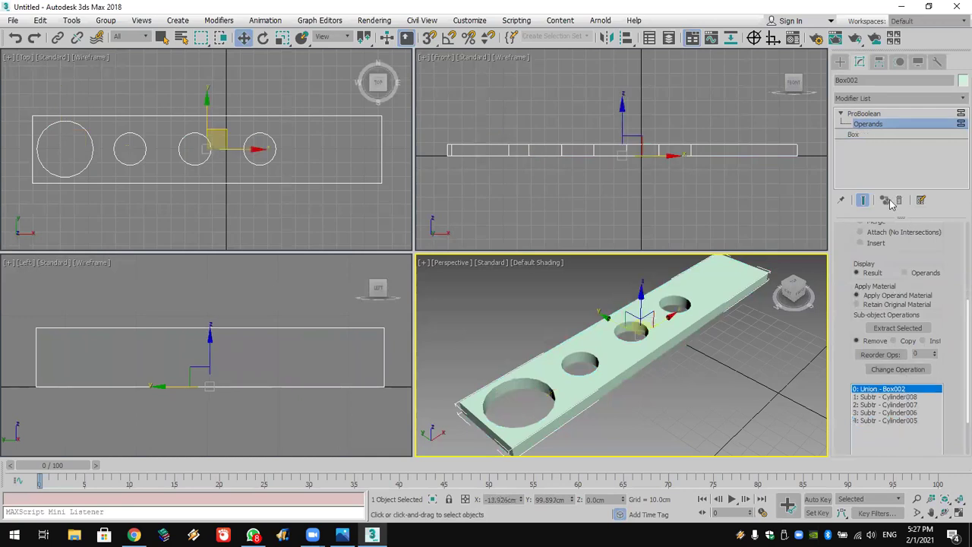
{"action": "left_click", "coordinate": [856, 135]}
{"action": "left_click_drag", "start_coordinate": [935, 241], "coordinate": [937, 198]}
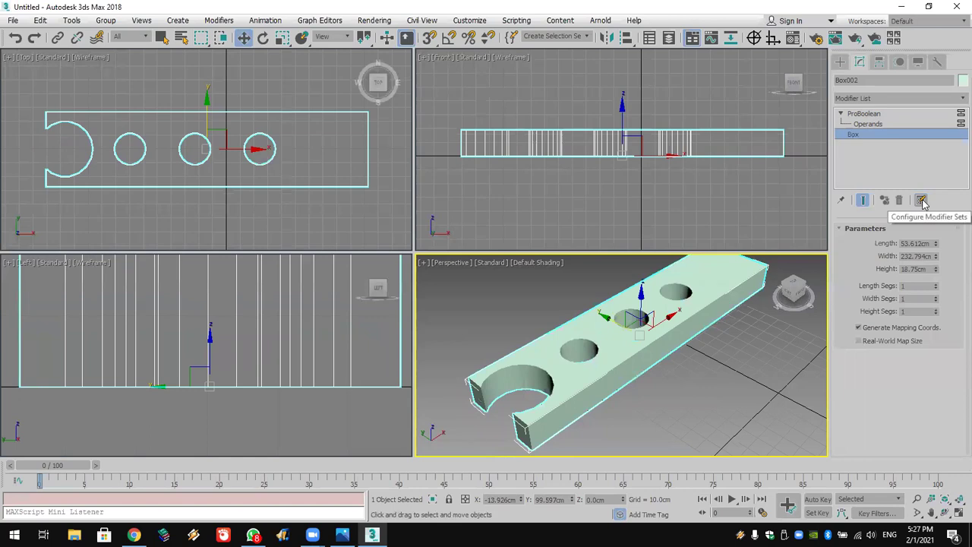
Reset the scene without saving the changes.
{"action": "left_click", "coordinate": [13, 21]}
{"action": "left_click", "coordinate": [36, 58]}
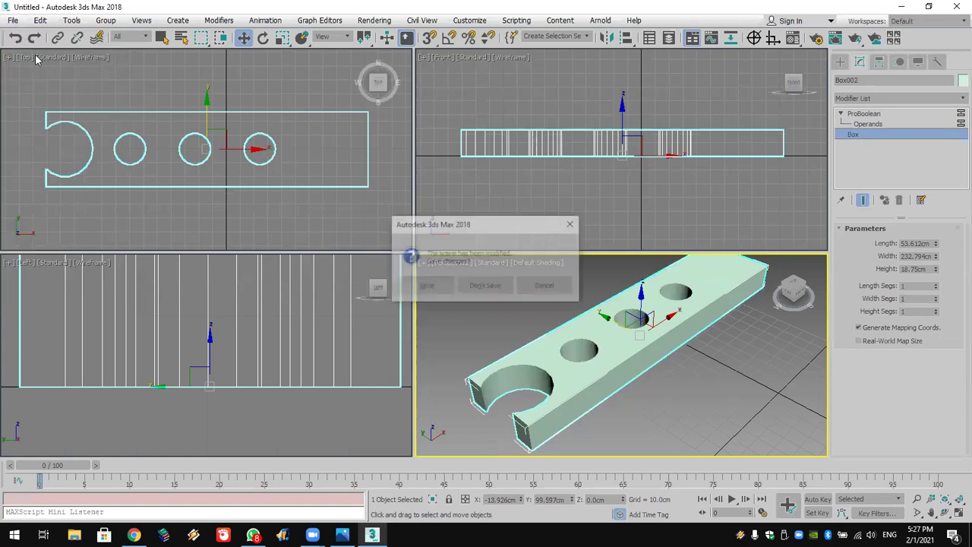
{"action": "left_click", "coordinate": [486, 288]}
{"action": "left_click", "coordinate": [459, 285]}
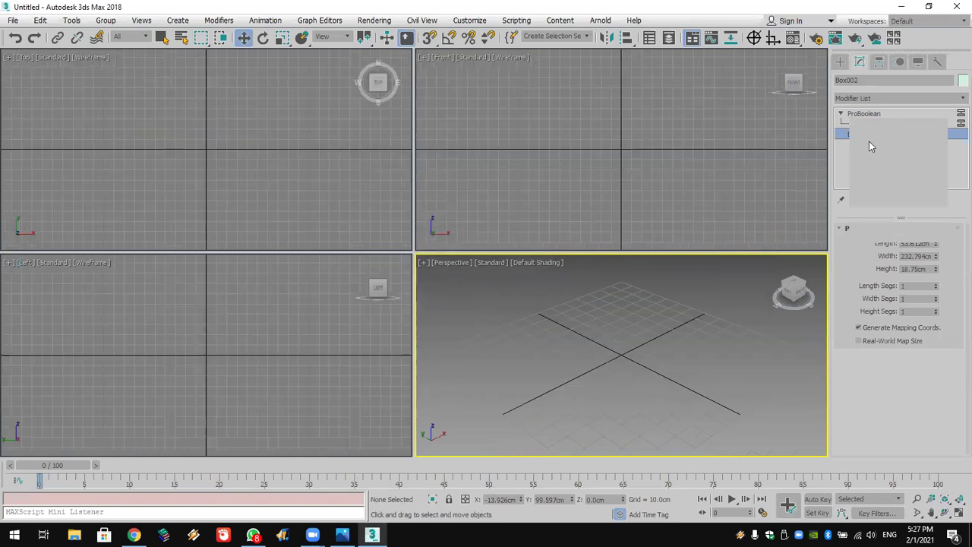
Create a low, nearly square box near the grid origin and a smaller sphere at its centre.
{"action": "left_click", "coordinate": [877, 136]}
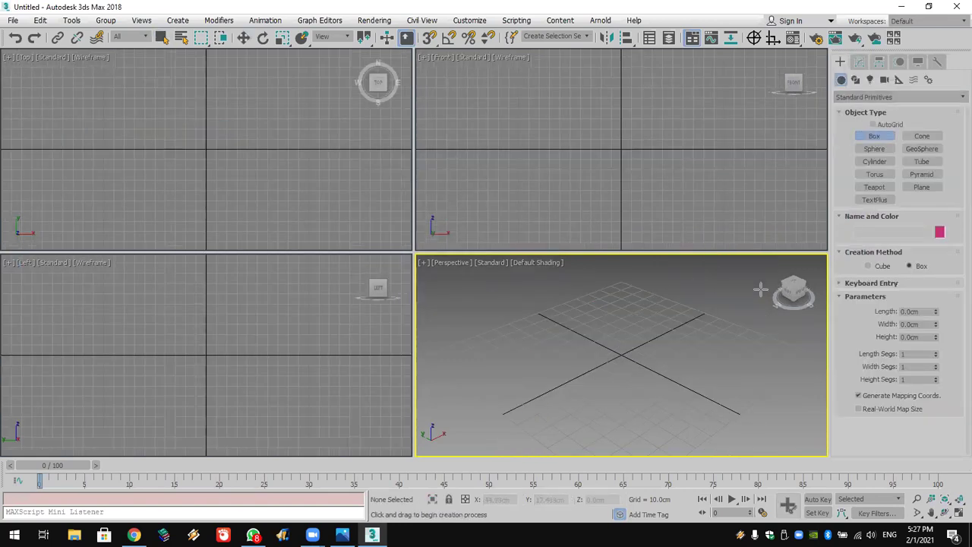
{"action": "left_click_drag", "start_coordinate": [673, 321], "coordinate": [584, 366]}
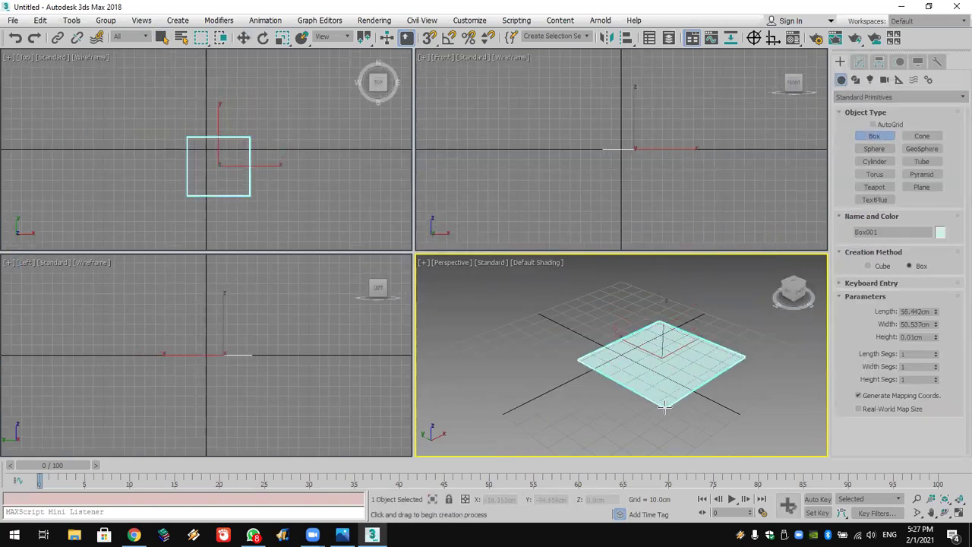
{"action": "left_click", "coordinate": [874, 148]}
{"action": "left_click_drag", "start_coordinate": [216, 164], "coordinate": [222, 177]}
Raise the sphere along the Z axis so its lower part sits inside the top of the box.
{"action": "left_click", "coordinate": [244, 38]}
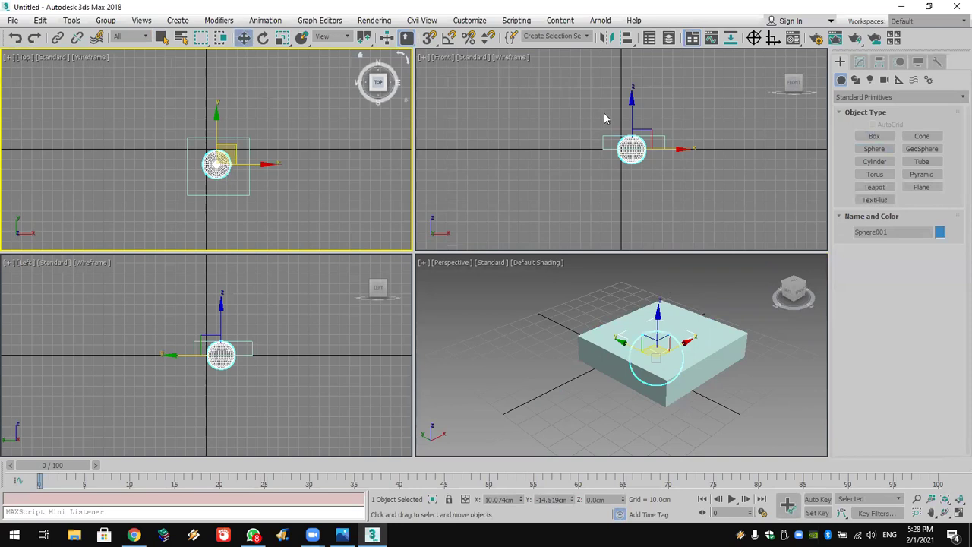
{"action": "scroll", "coordinate": [604, 113], "scroll_direction": "up", "scroll_amount": 3}
{"action": "left_click_drag", "start_coordinate": [680, 156], "coordinate": [681, 105]}
Subtract the sphere from the box with ProBoolean to hollow out a bowl-shaped recess.
{"action": "left_click", "coordinate": [681, 361]}
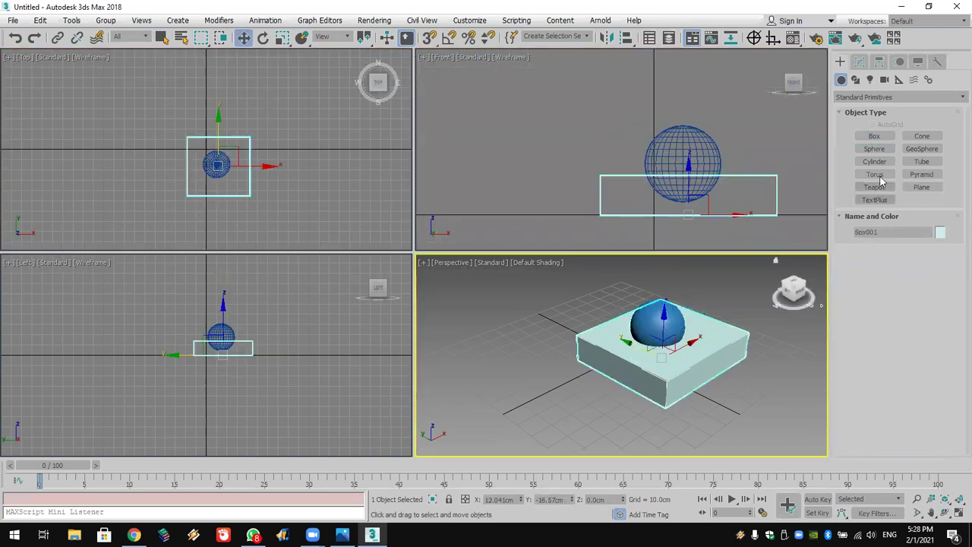
{"action": "left_click", "coordinate": [878, 98]}
{"action": "left_click", "coordinate": [881, 127]}
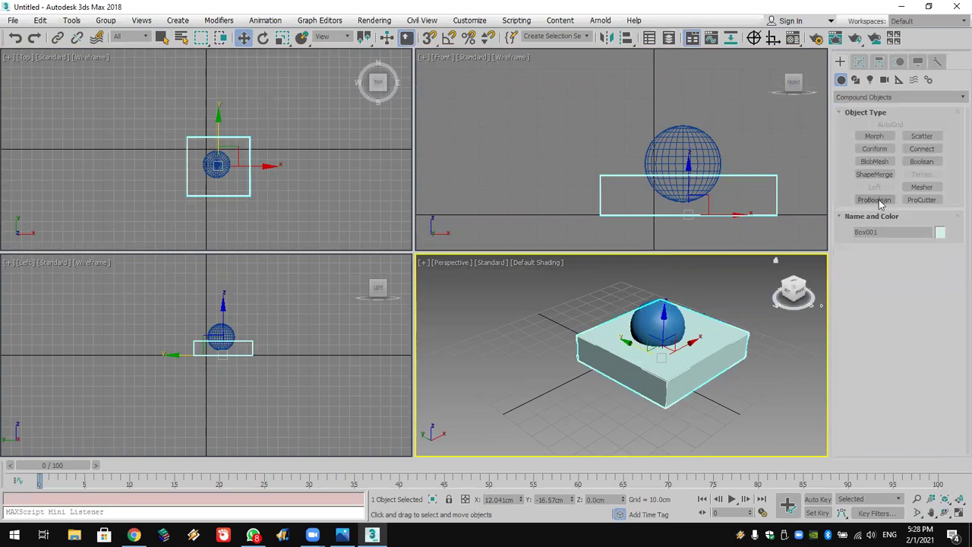
{"action": "left_click", "coordinate": [875, 199]}
{"action": "left_click", "coordinate": [890, 266]}
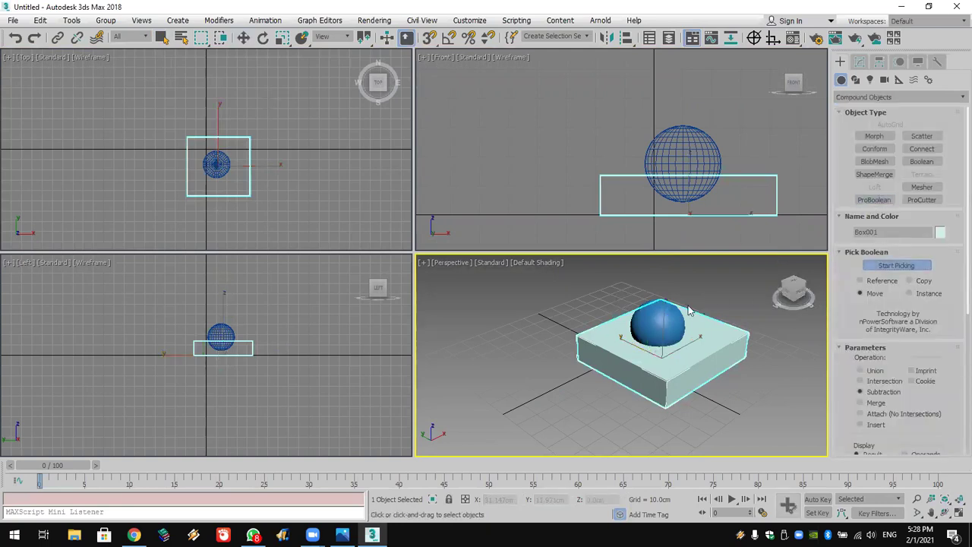
{"action": "left_click", "coordinate": [661, 319]}
{"action": "scroll", "coordinate": [674, 336], "scroll_direction": "up", "scroll_amount": 6}
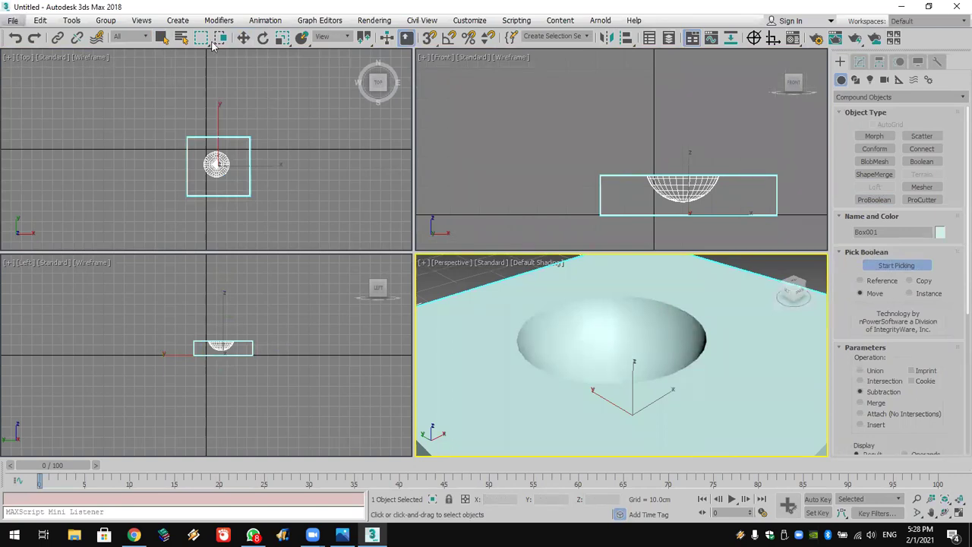
Enlarge the subtracted sphere operand of the ProBoolean box to a radius of 19.737 cm.
{"action": "left_click", "coordinate": [860, 62]}
{"action": "left_click", "coordinate": [840, 114]}
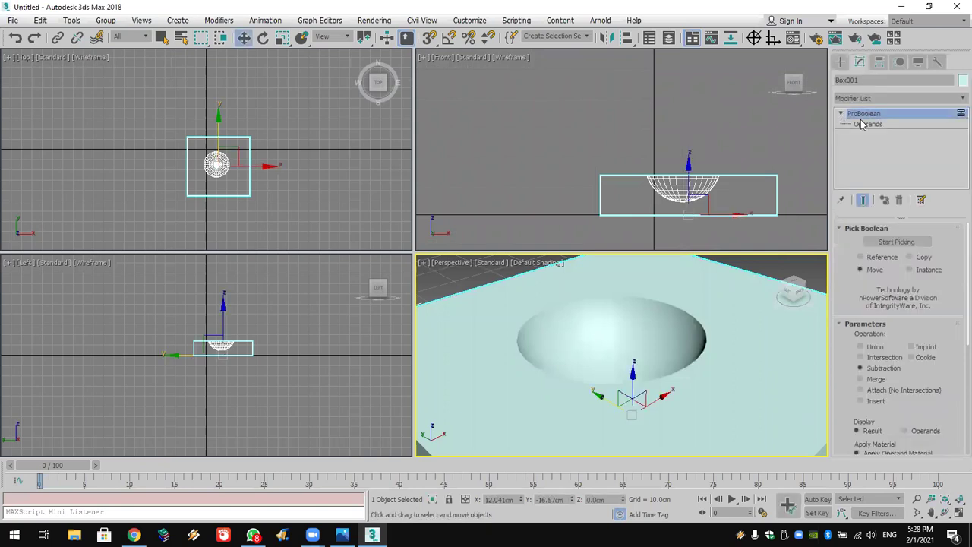
{"action": "left_click", "coordinate": [868, 124]}
{"action": "scroll", "coordinate": [843, 355], "scroll_direction": "down", "scroll_amount": 5}
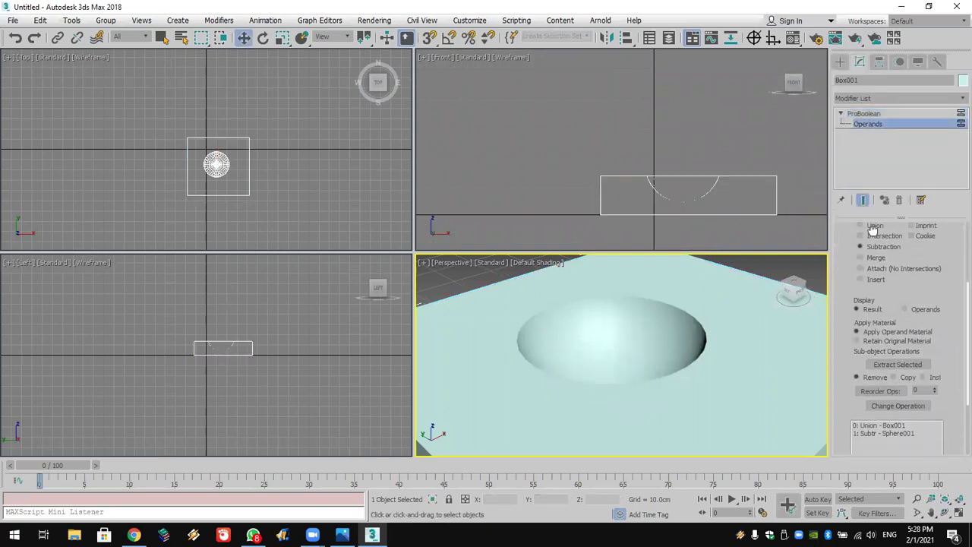
{"action": "left_click", "coordinate": [899, 363]}
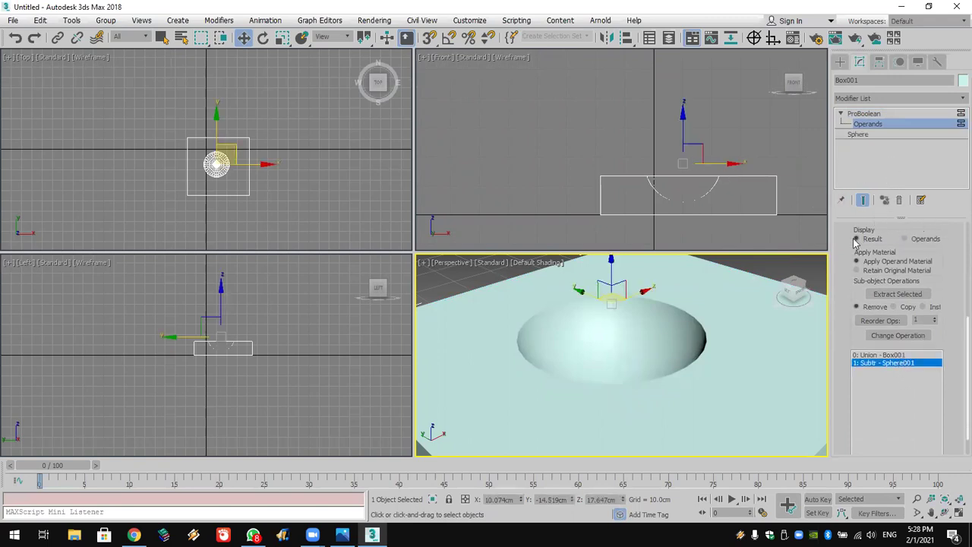
{"action": "scroll", "coordinate": [845, 238], "scroll_direction": "up", "scroll_amount": 5}
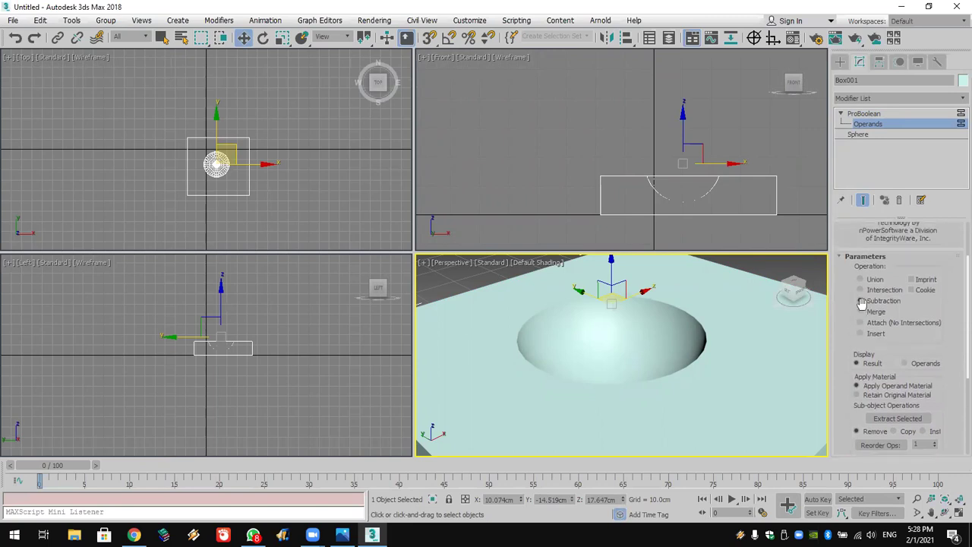
{"action": "left_click", "coordinate": [893, 136]}
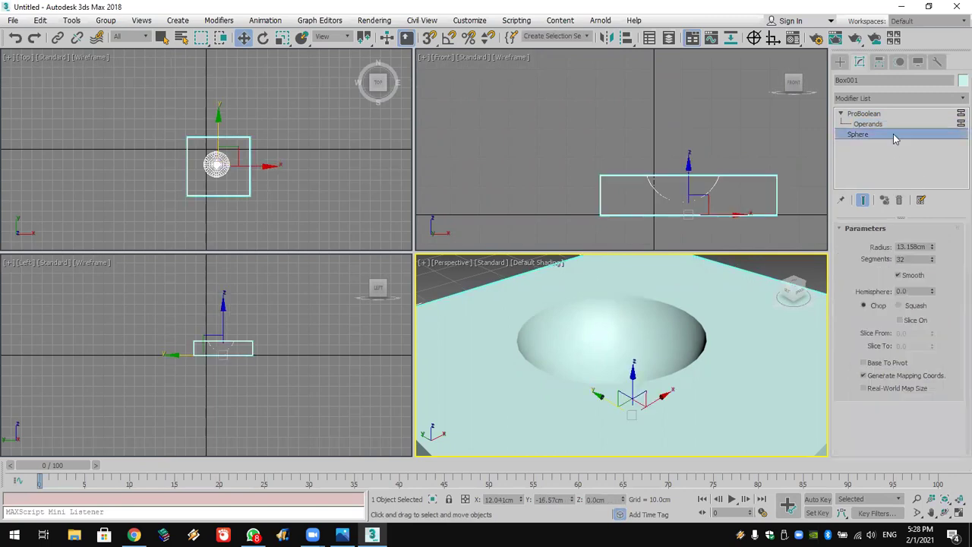
{"action": "left_click_drag", "start_coordinate": [932, 248], "coordinate": [941, 215]}
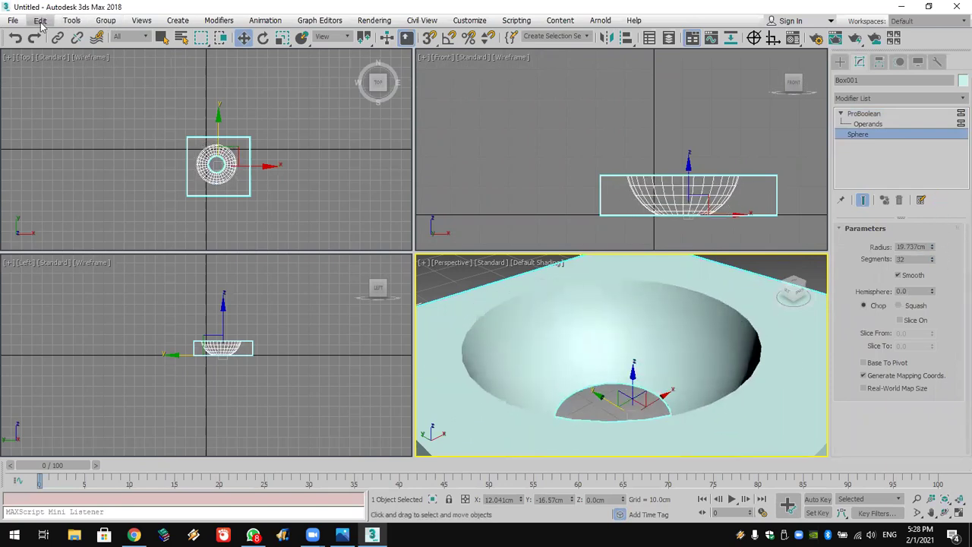
Reset the scene without saving the changes.
{"action": "left_click", "coordinate": [13, 20]}
{"action": "left_click", "coordinate": [23, 57]}
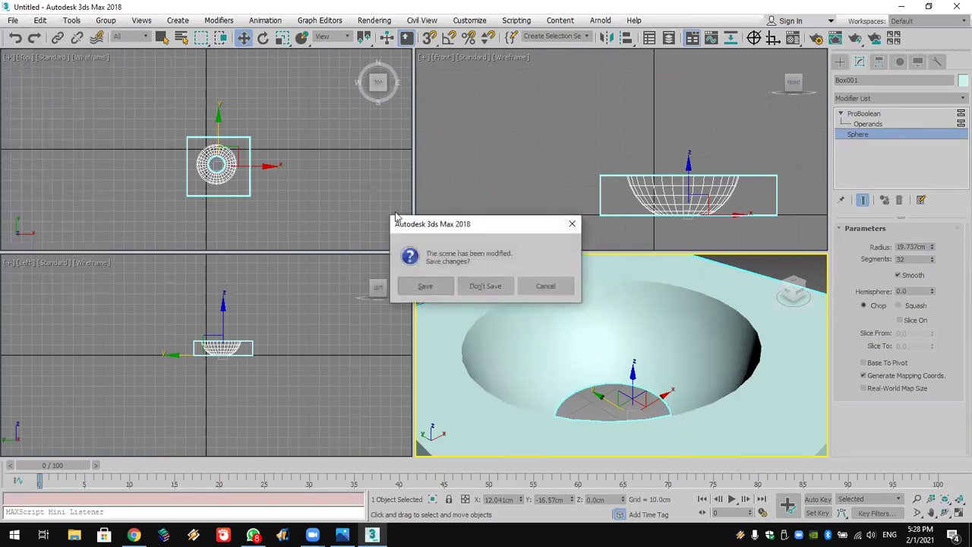
{"action": "left_click", "coordinate": [486, 285]}
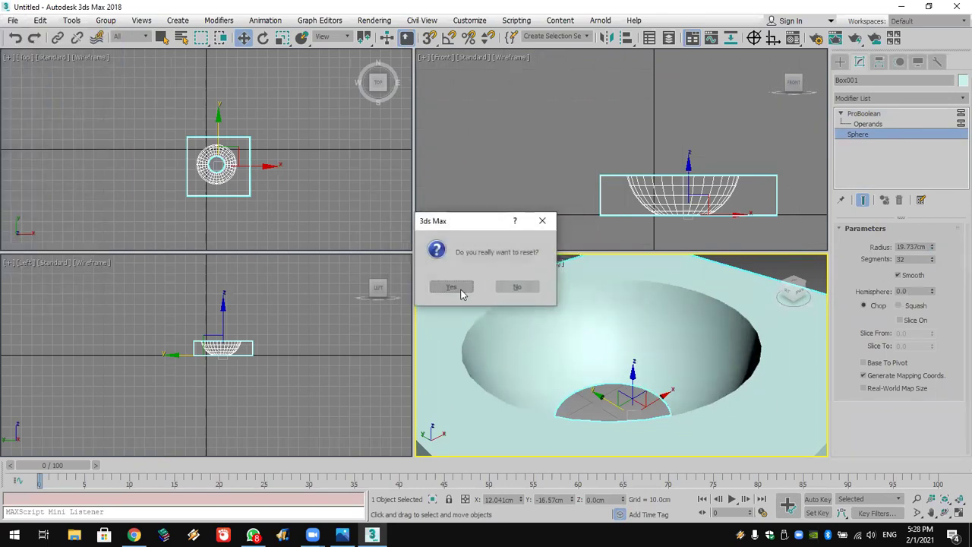
{"action": "left_click", "coordinate": [460, 289]}
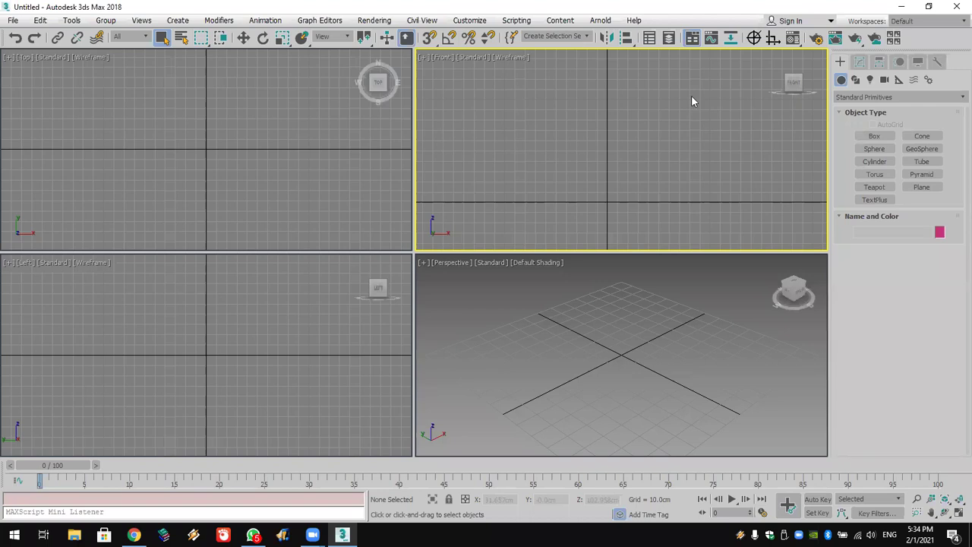
Create a long, thin upright box as a wall in the Front view, standing on the ground line.
{"action": "middle_click_drag", "start_coordinate": [628, 118], "coordinate": [628, 123]}
{"action": "scroll", "coordinate": [624, 145], "scroll_direction": "up", "scroll_amount": 2}
{"action": "left_click", "coordinate": [874, 136]}
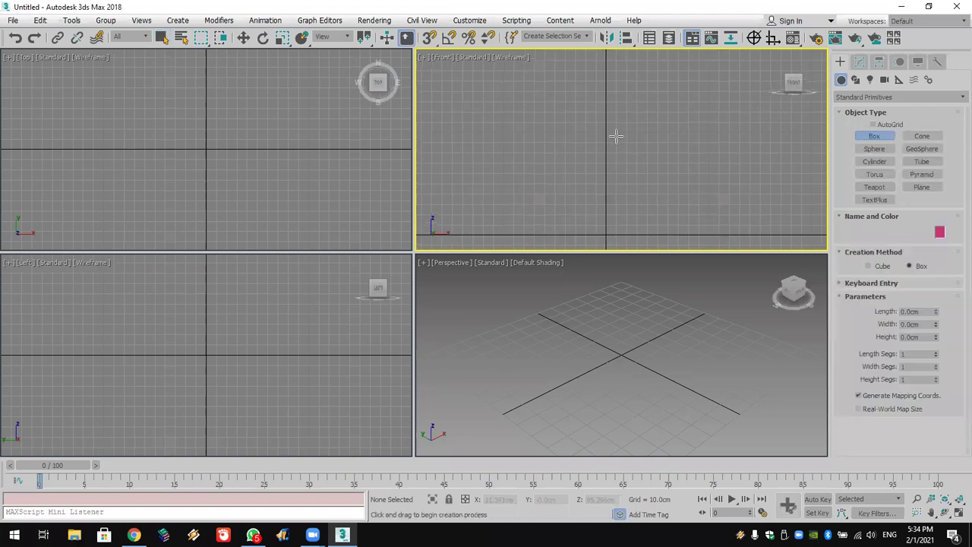
{"action": "left_click", "coordinate": [479, 126]}
{"action": "left_click_drag", "start_coordinate": [528, 149], "coordinate": [790, 234]}
{"action": "left_click", "coordinate": [522, 228]}
Create a window box about 67 cm high and 37 cm wide within one end of the wall, matching the wall's thickness.
{"action": "left_click_drag", "start_coordinate": [504, 138], "coordinate": [541, 201]}
{"action": "left_click", "coordinate": [542, 201]}
{"action": "middle_click_drag", "start_coordinate": [603, 326], "coordinate": [629, 364], "text": "alt"}
{"action": "right_click", "coordinate": [629, 364]}
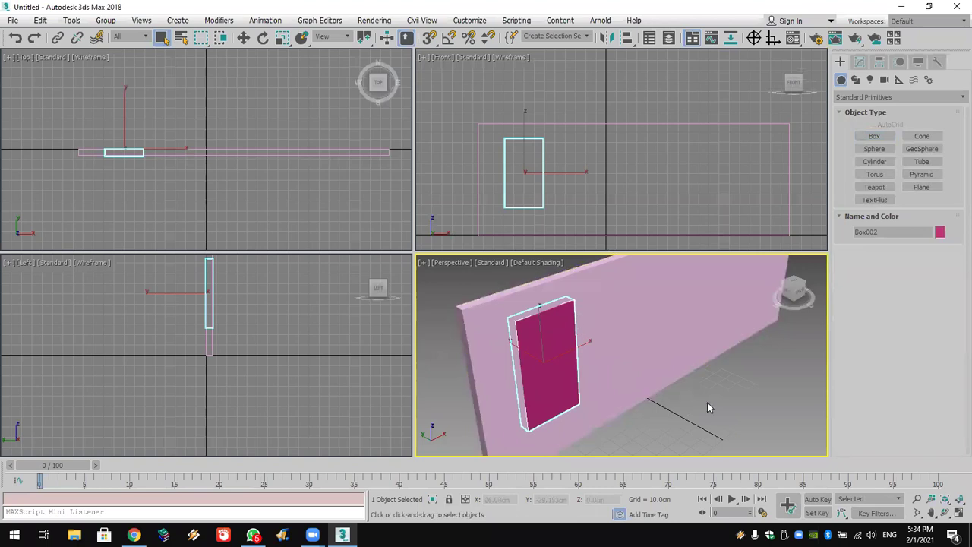
Subtract the window box from the wall with ProBoolean, using the Copy option so the original box is kept.
{"action": "right_click", "coordinate": [664, 402]}
{"action": "left_click", "coordinate": [687, 341]}
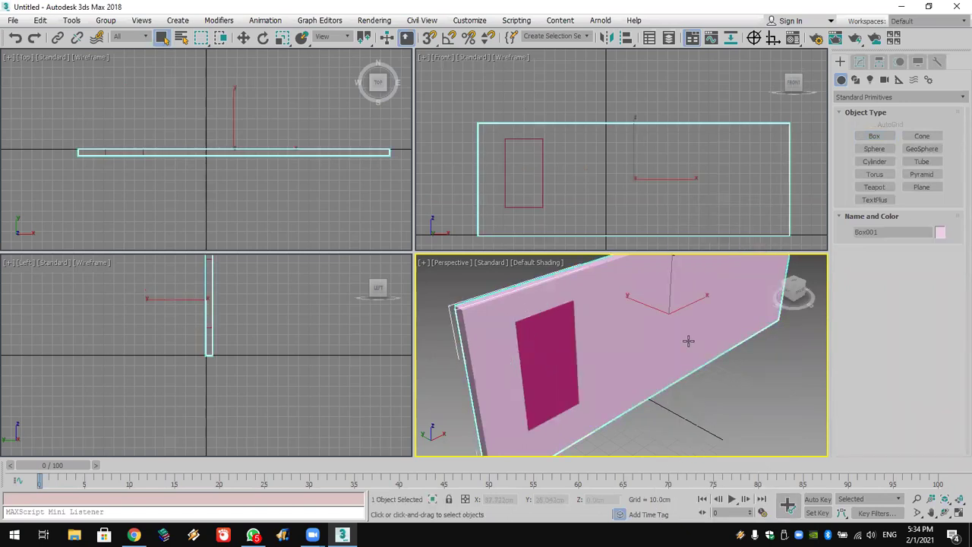
{"action": "left_click", "coordinate": [862, 98]}
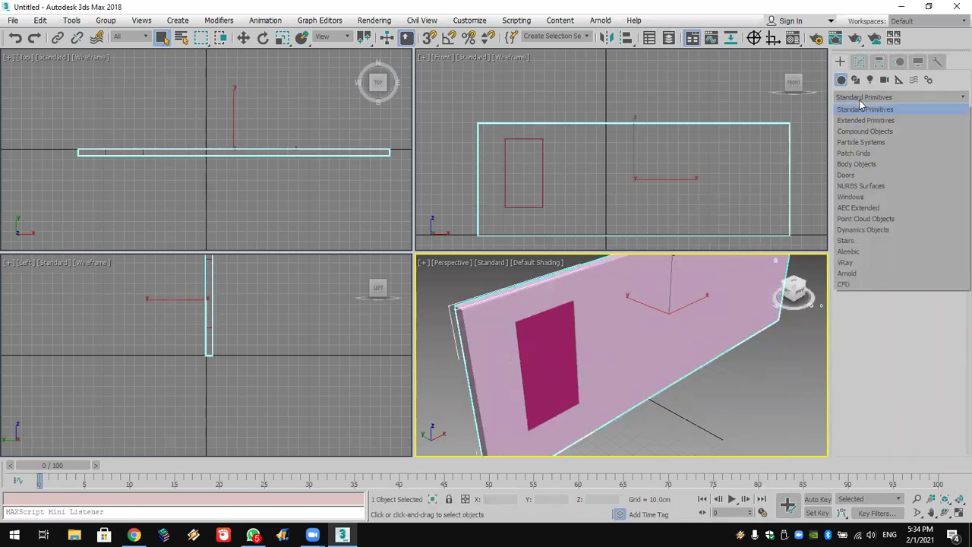
{"action": "left_click", "coordinate": [895, 133]}
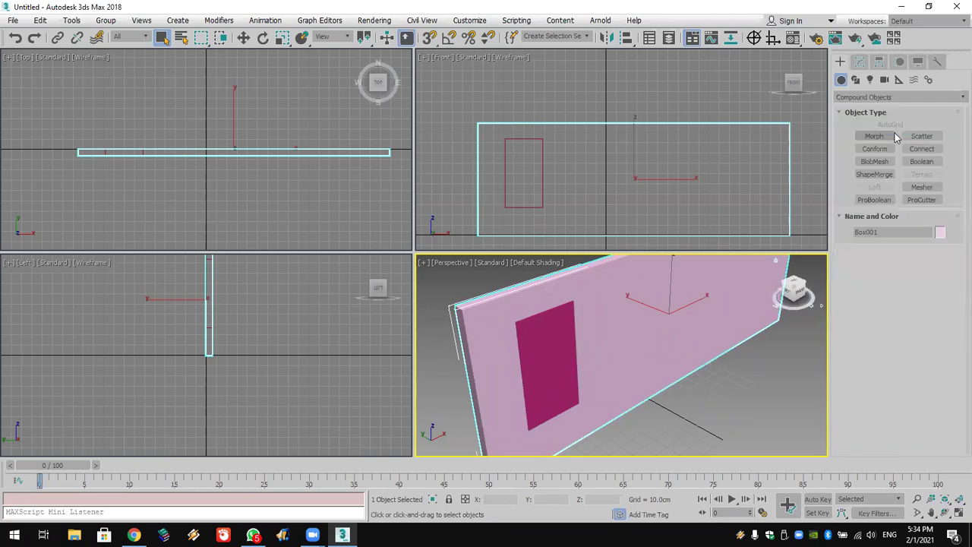
{"action": "left_click", "coordinate": [888, 202]}
{"action": "left_click", "coordinate": [882, 266]}
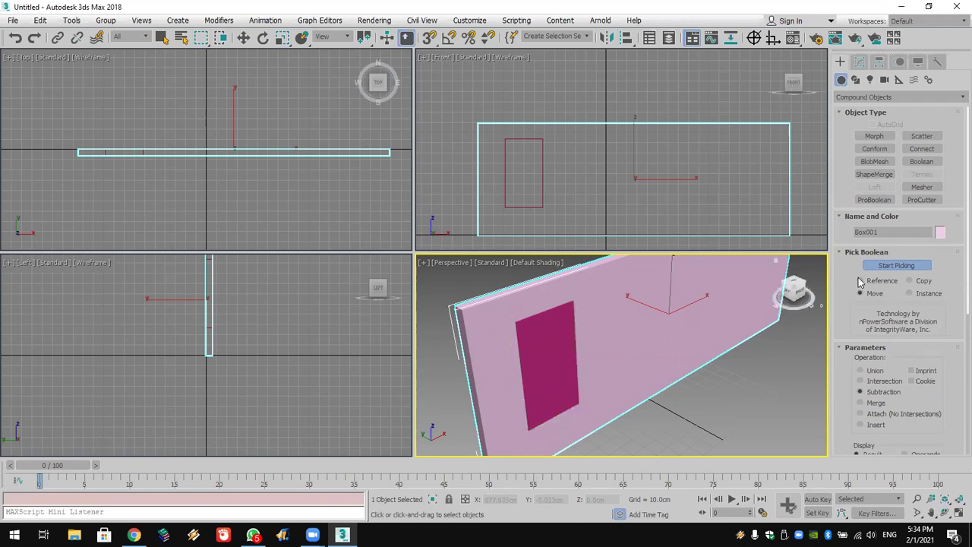
{"action": "left_click", "coordinate": [533, 351]}
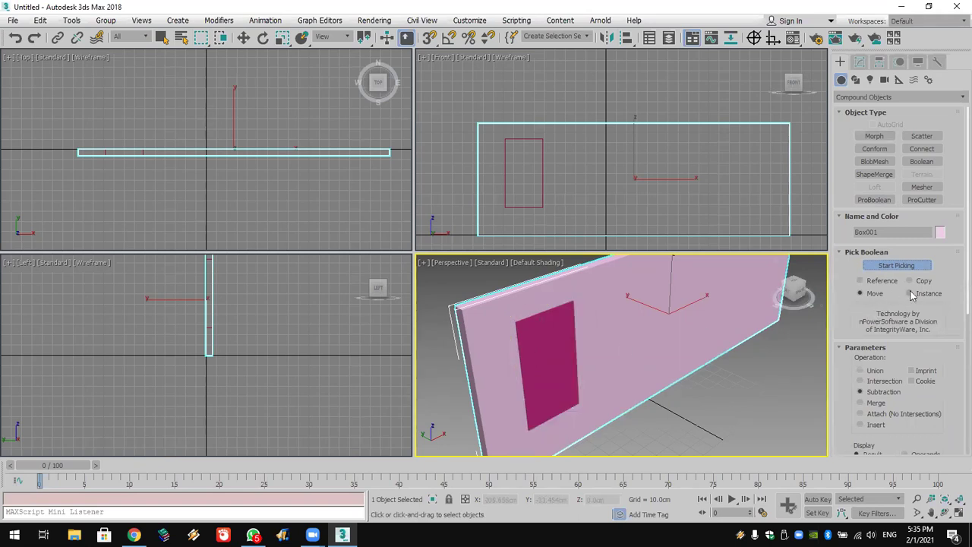
{"action": "left_click", "coordinate": [546, 323]}
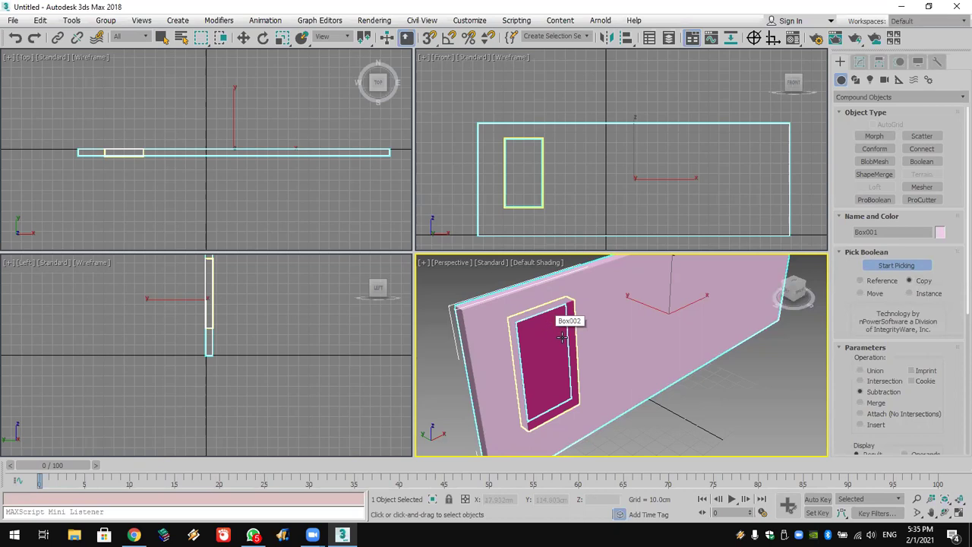
Pull the remaining window box out of the wall opening along the Y axis, and undo the move.
{"action": "key", "text": "w"}
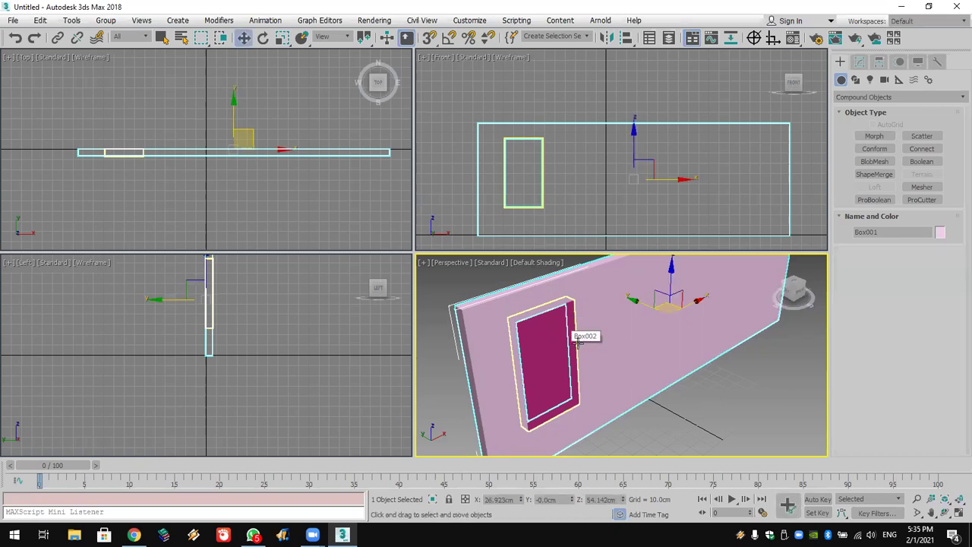
{"action": "left_click", "coordinate": [703, 410]}
{"action": "left_click", "coordinate": [546, 369]}
{"action": "left_click_drag", "start_coordinate": [516, 343], "coordinate": [560, 373]}
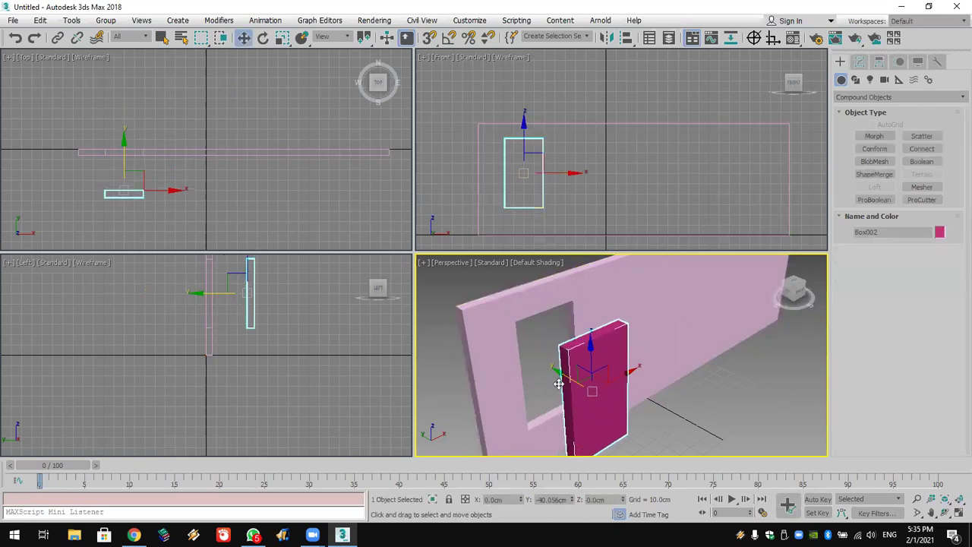
{"action": "left_click", "coordinate": [15, 37]}
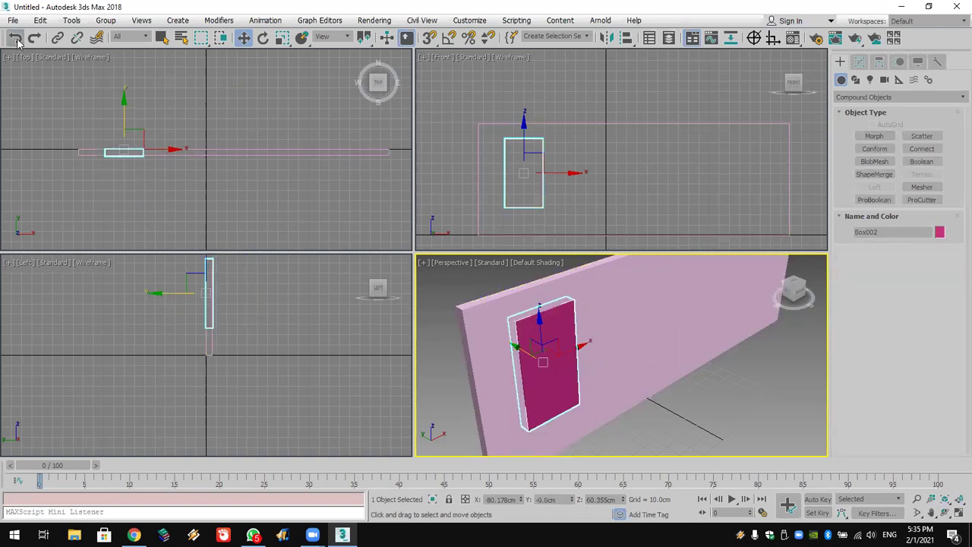
Set the window box's height to 0 and move it along Y to -4.117 cm, inside the wall's thickness.
{"action": "left_click", "coordinate": [860, 61]}
{"action": "double_click", "coordinate": [910, 268]}
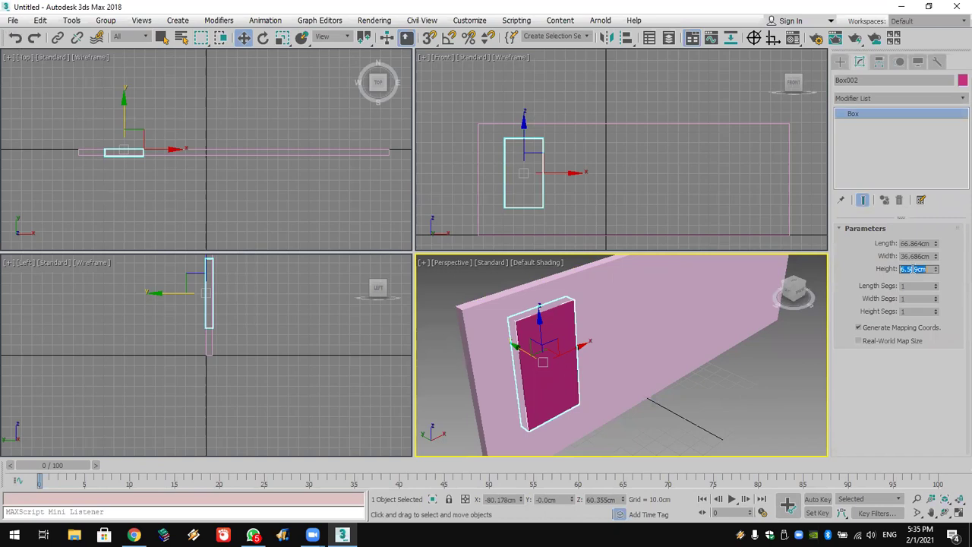
{"action": "type", "text": "0"}
{"action": "key", "text": "Return"}
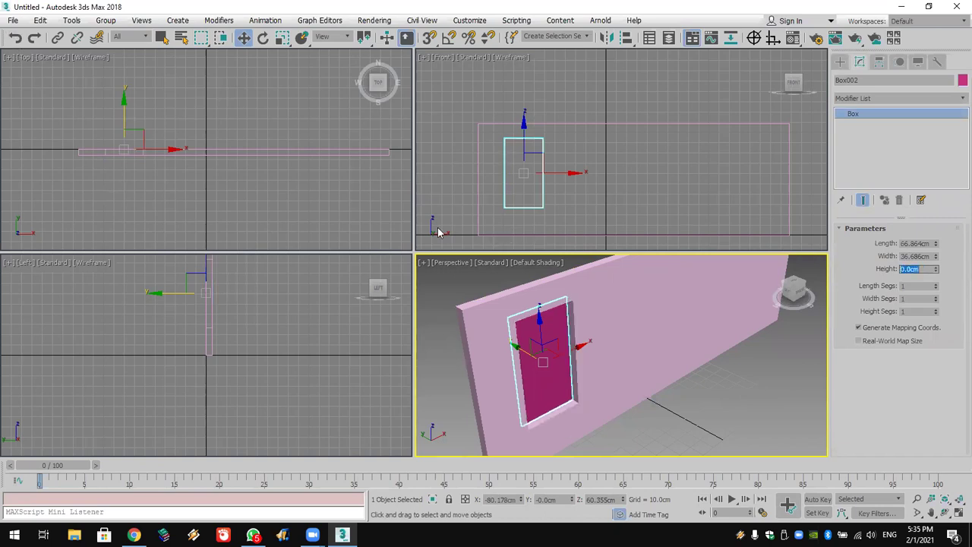
{"action": "middle_click_drag", "start_coordinate": [256, 183], "coordinate": [343, 190]}
{"action": "left_click_drag", "start_coordinate": [216, 113], "coordinate": [216, 115]}
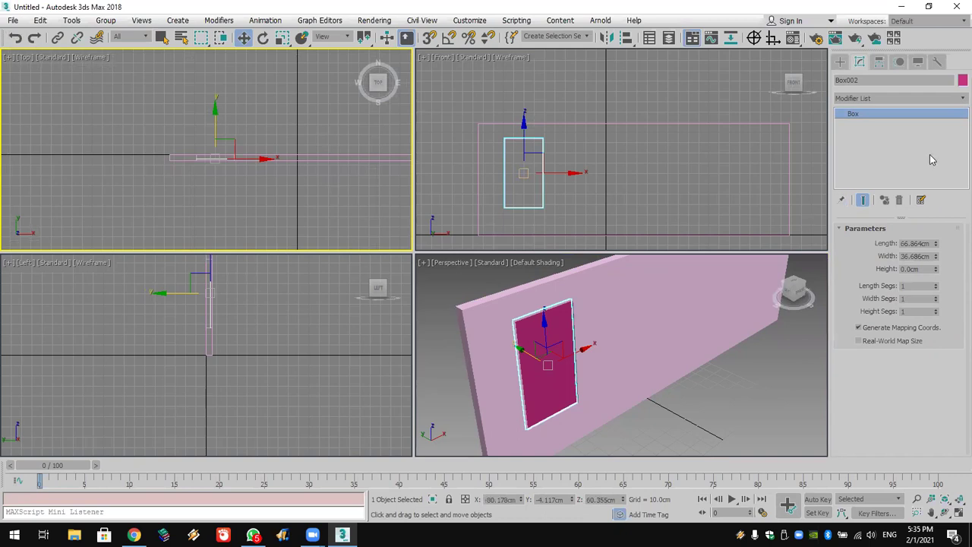
Apply a Lattice modifier to the flat window box with Struts Only from Edges.
{"action": "left_click", "coordinate": [895, 97]}
{"action": "scroll", "coordinate": [908, 106], "scroll_direction": "down", "scroll_amount": 5}
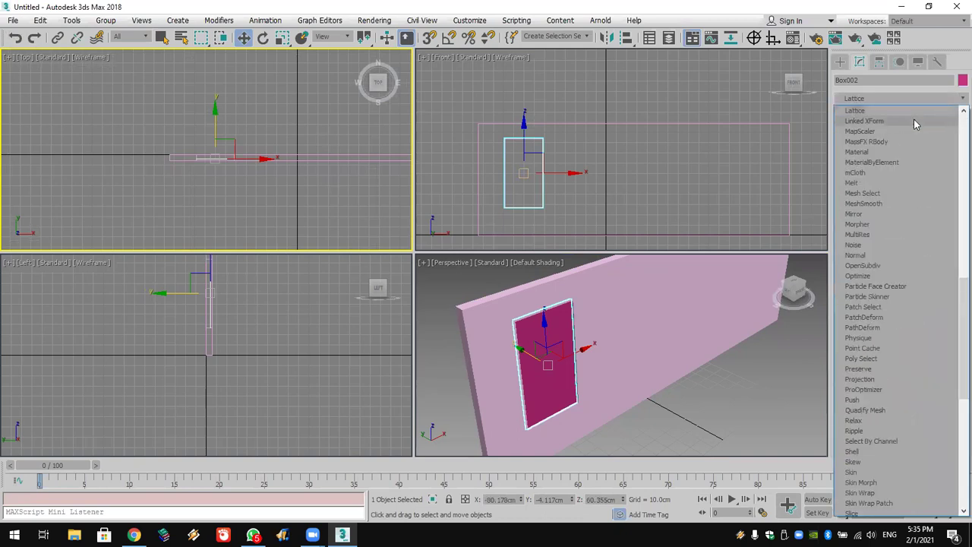
{"action": "left_click", "coordinate": [915, 112]}
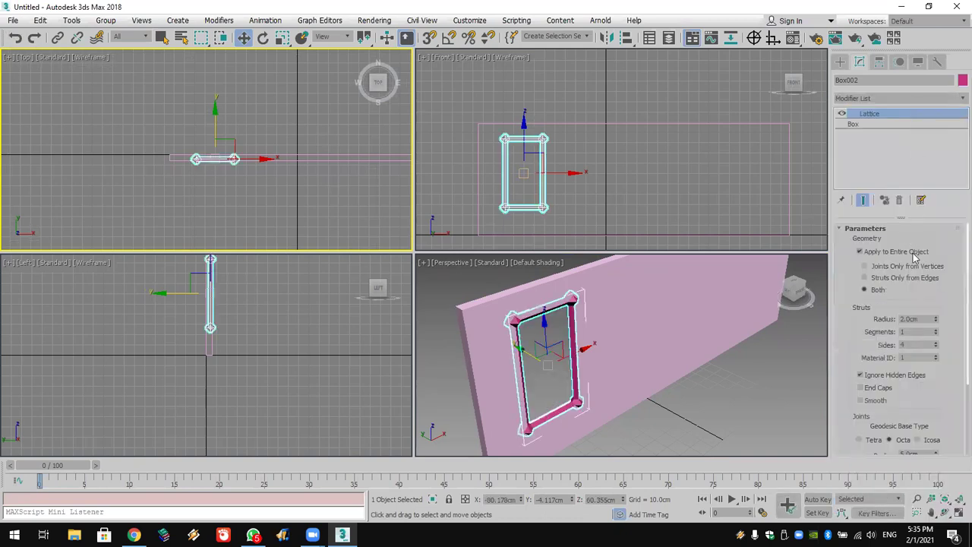
{"action": "left_click", "coordinate": [866, 278]}
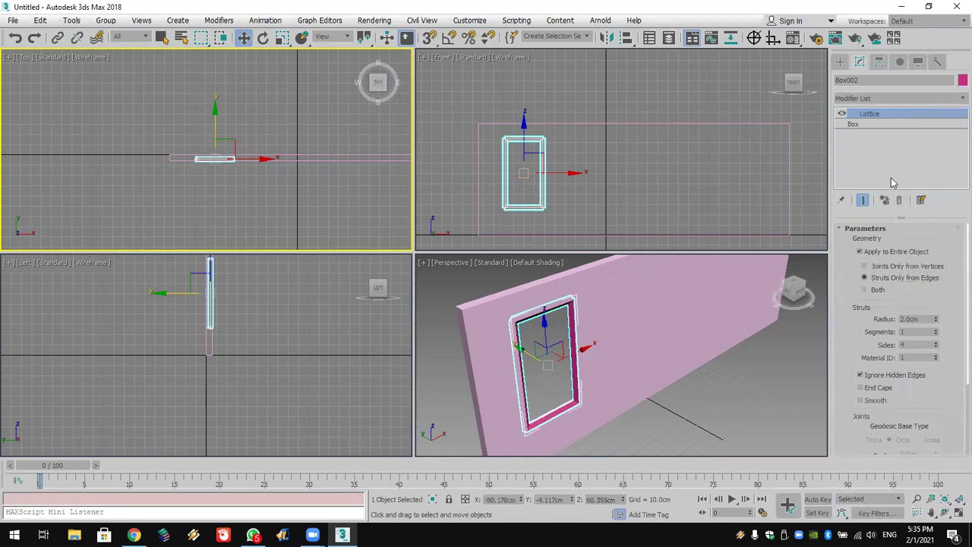
Set the base box's length segments and width segments to 3 each to divide the window into panes.
{"action": "left_click", "coordinate": [864, 123]}
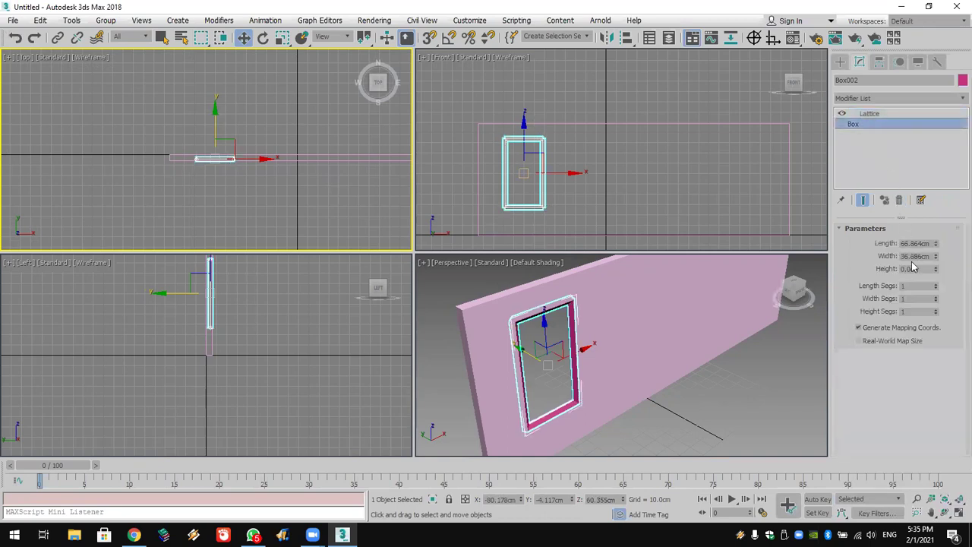
{"action": "left_click", "coordinate": [936, 284]}
{"action": "left_click", "coordinate": [936, 284]}
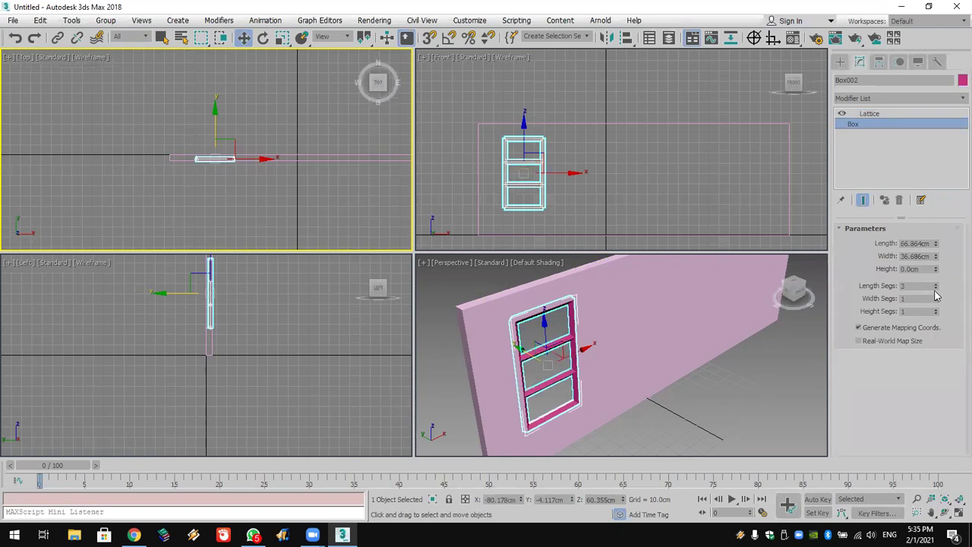
{"action": "left_click", "coordinate": [936, 297]}
{"action": "left_click", "coordinate": [937, 298]}
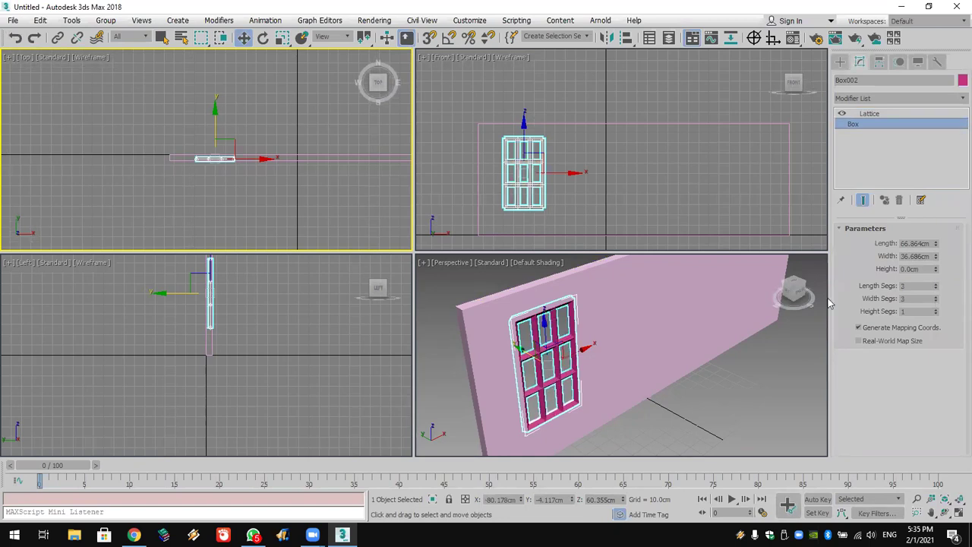
Set the Lattice struts to 5 sides and a radius of 1.5 cm.
{"action": "scroll", "coordinate": [579, 336], "scroll_direction": "up", "scroll_amount": 5}
{"action": "scroll", "coordinate": [608, 303], "scroll_direction": "down", "scroll_amount": 3}
{"action": "scroll", "coordinate": [618, 336], "scroll_direction": "up", "scroll_amount": 3}
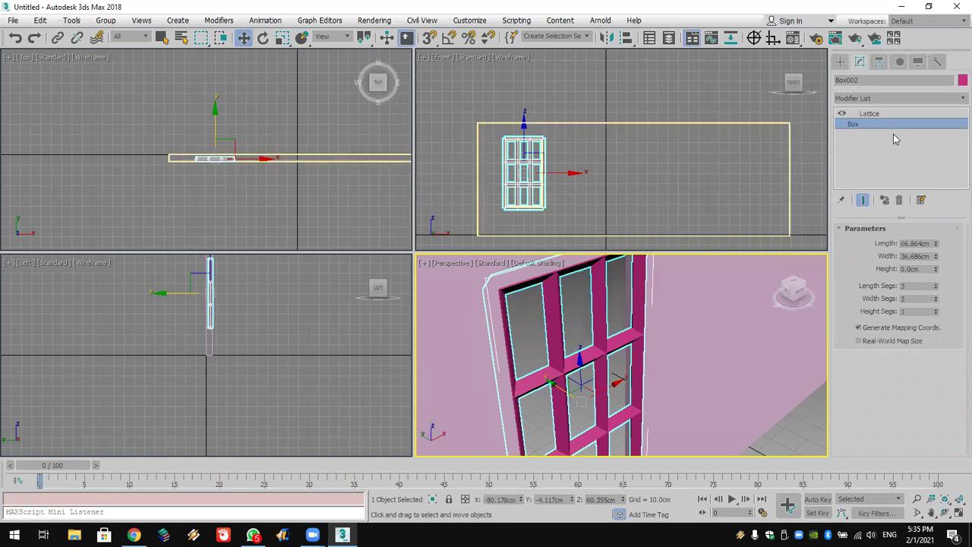
{"action": "left_click", "coordinate": [893, 114]}
{"action": "left_click", "coordinate": [939, 343]}
{"action": "middle_click_drag", "start_coordinate": [668, 335], "coordinate": [647, 324], "text": "alt"}
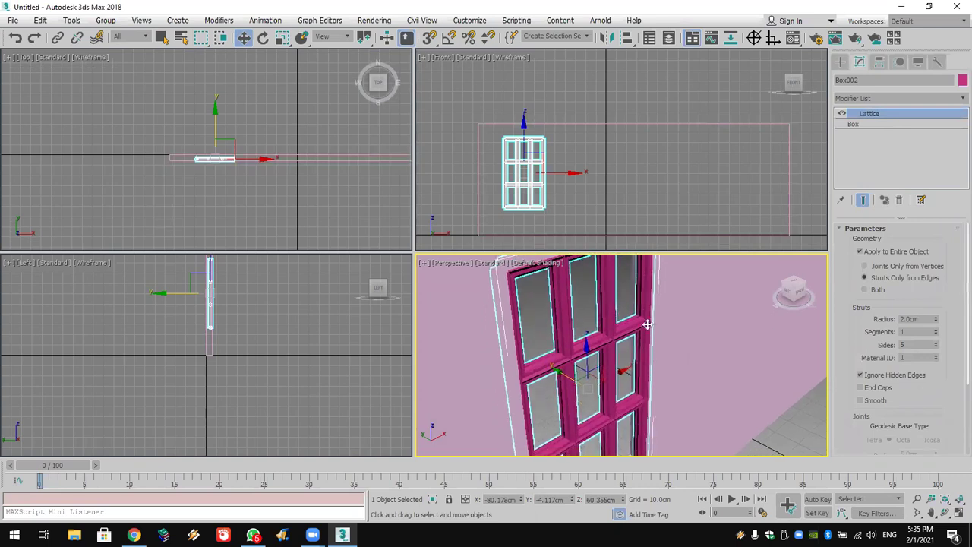
{"action": "left_click_drag", "start_coordinate": [935, 320], "coordinate": [936, 327]}
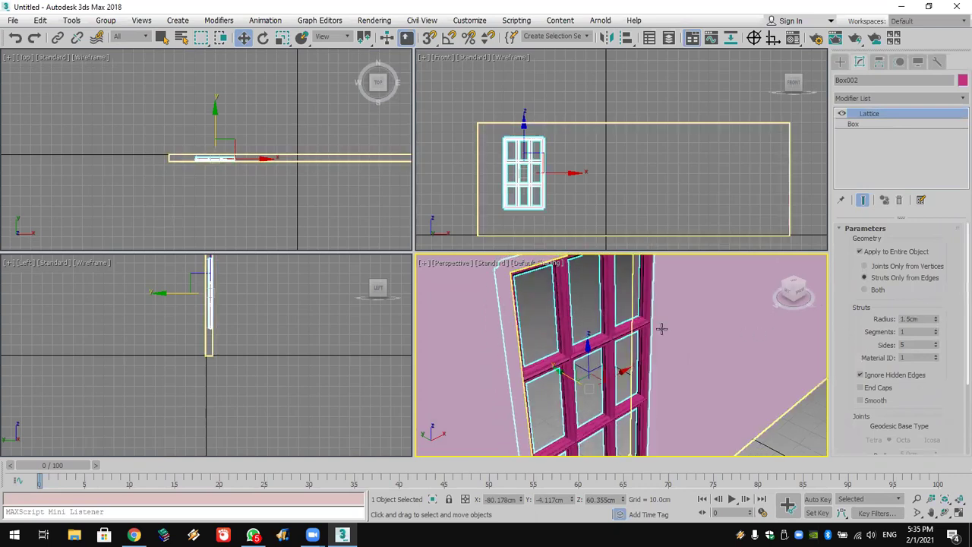
Clone the lattice window frame in place.
{"action": "right_click", "coordinate": [598, 337]}
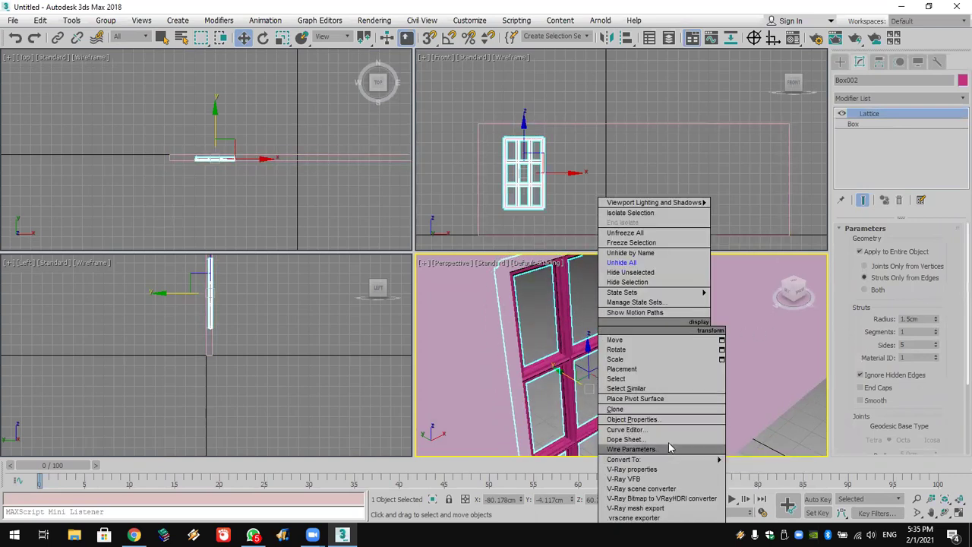
{"action": "left_click", "coordinate": [676, 410]}
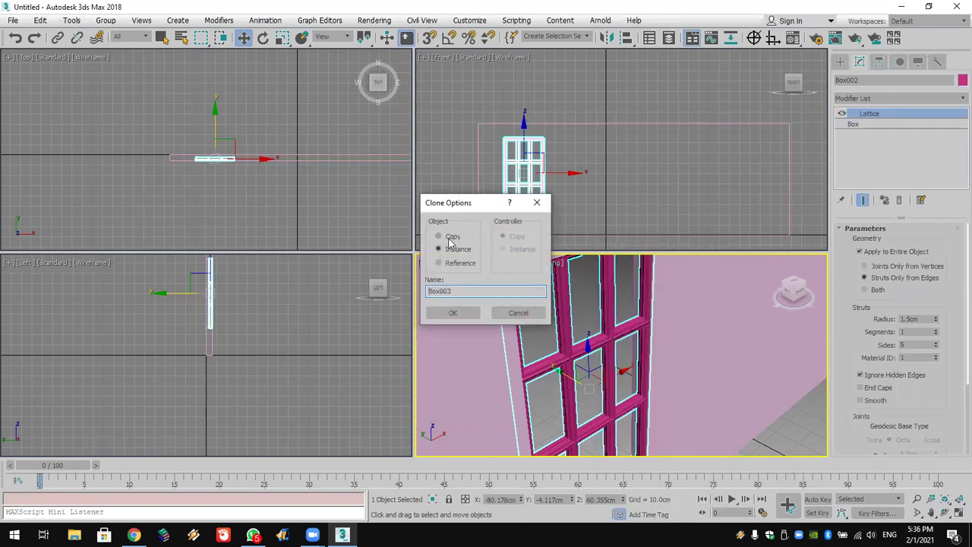
{"action": "left_click", "coordinate": [454, 312]}
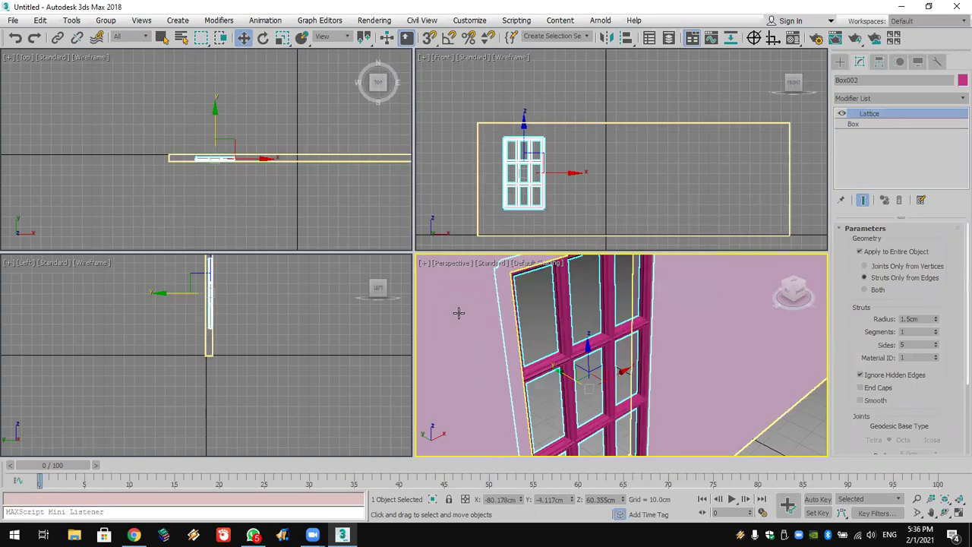
Remove the Lattice modifier from the cloned window frame and set the resulting solid pane's object color to pale lavender.
{"action": "left_click_drag", "start_coordinate": [579, 352], "coordinate": [619, 391]}
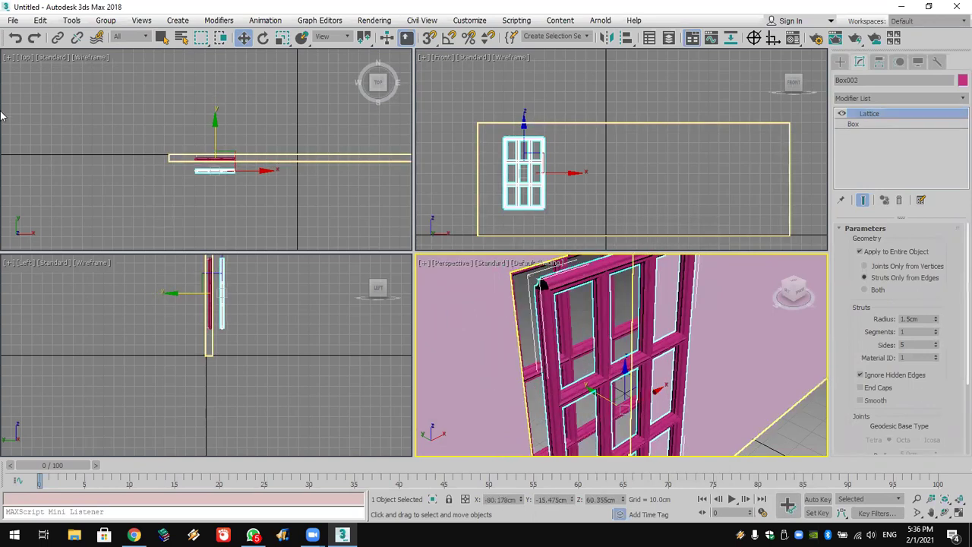
{"action": "left_click", "coordinate": [14, 38]}
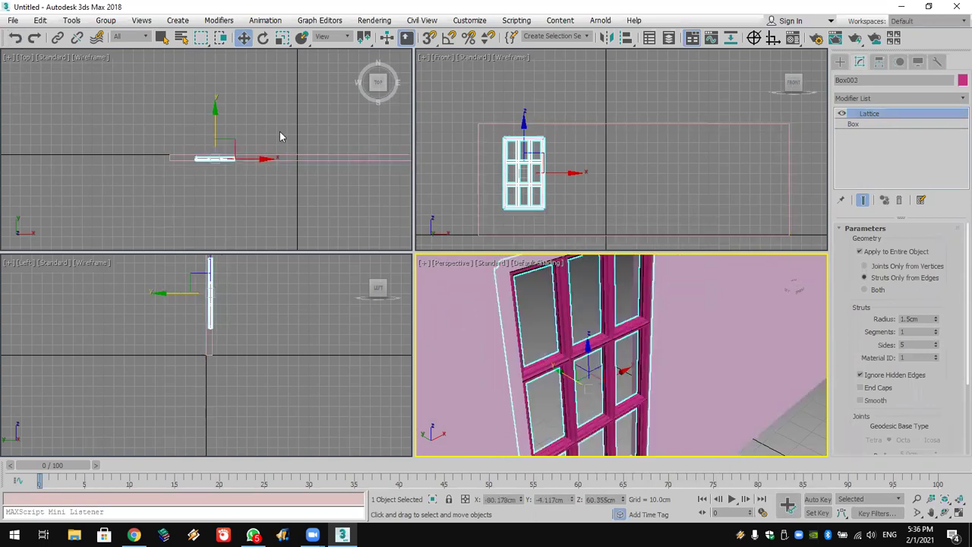
{"action": "left_click", "coordinate": [902, 203]}
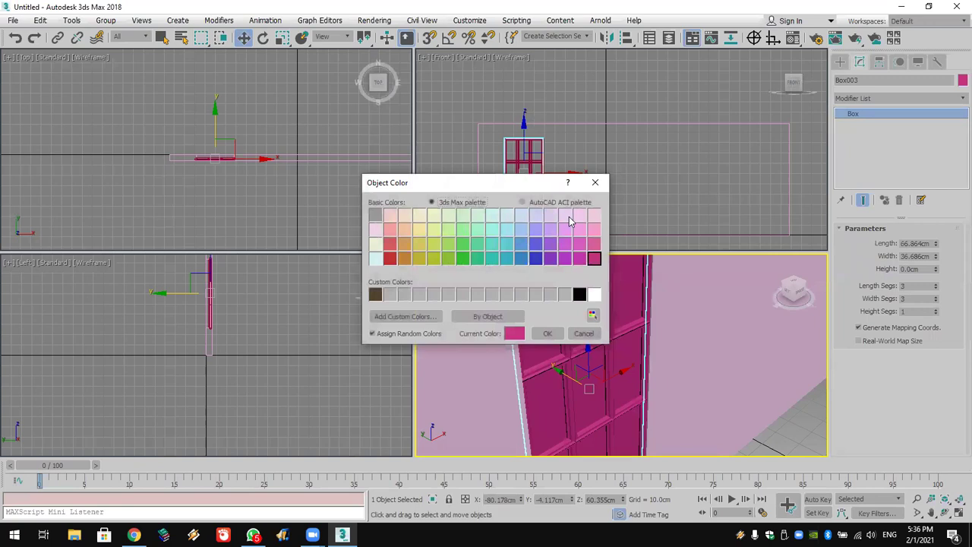
{"action": "left_click", "coordinate": [536, 217]}
{"action": "left_click", "coordinate": [547, 333]}
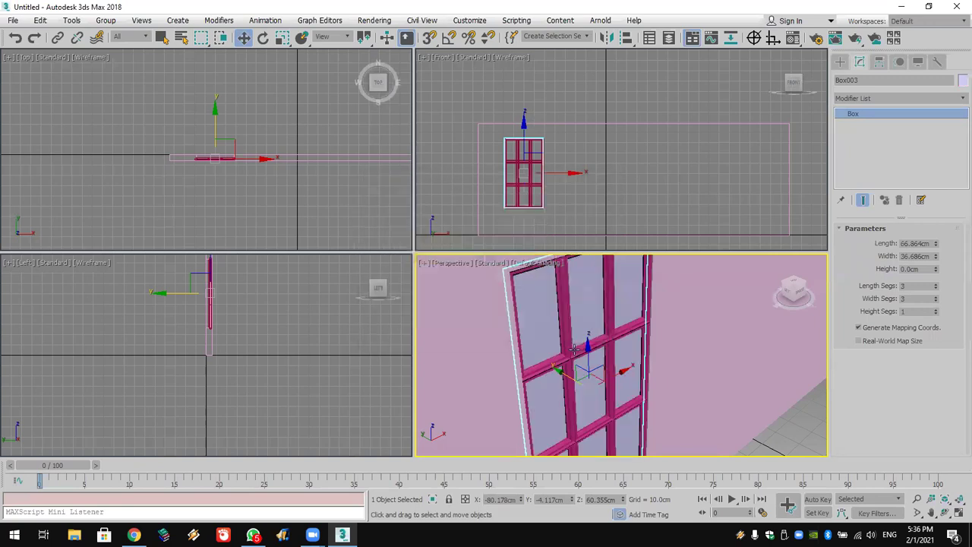
Create a box about 82 cm long, 51 cm wide and 10.7 cm high across the wall, beside the finished window in the Front view.
{"action": "scroll", "coordinate": [608, 354], "scroll_direction": "down", "scroll_amount": 4}
{"action": "middle_click_drag", "start_coordinate": [635, 226], "coordinate": [533, 195]}
{"action": "left_click", "coordinate": [840, 61]}
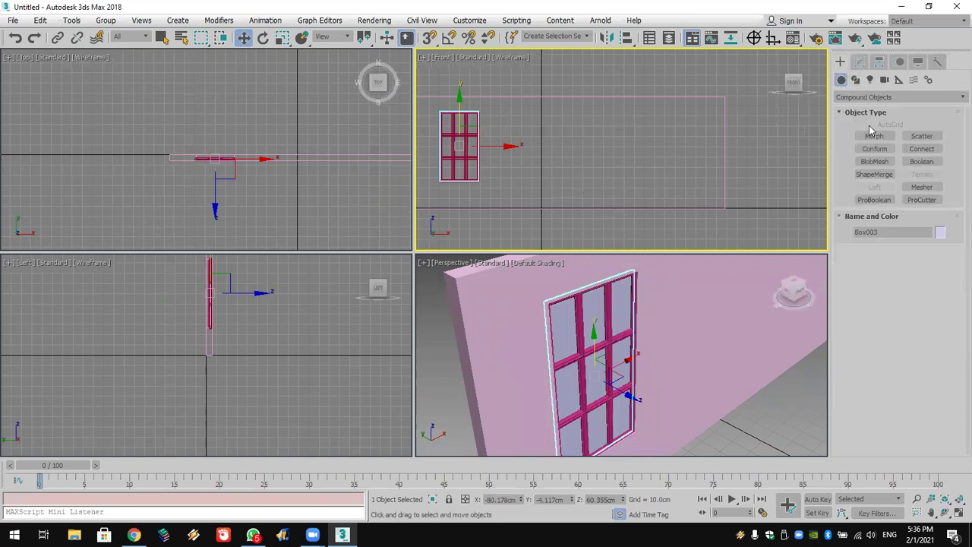
{"action": "left_click", "coordinate": [866, 97]}
{"action": "left_click", "coordinate": [865, 109]}
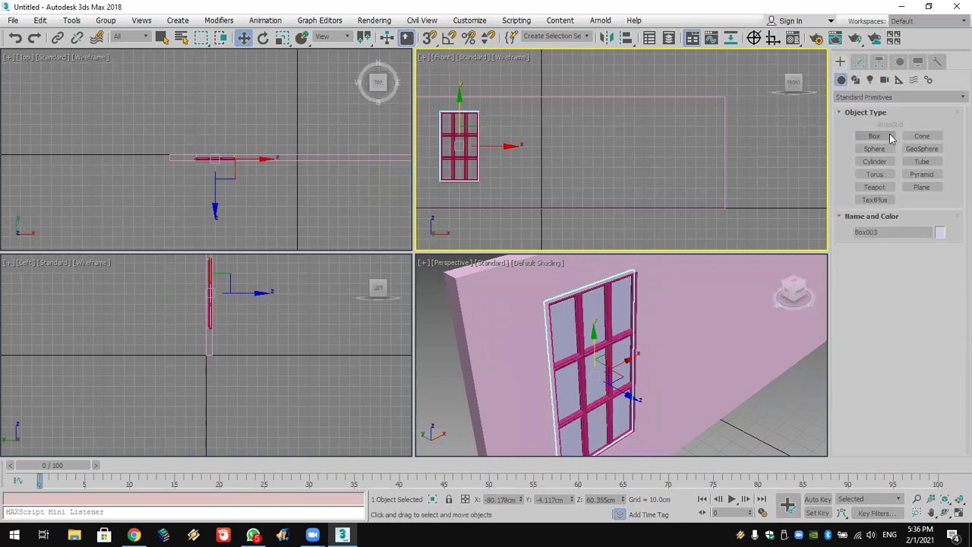
{"action": "left_click", "coordinate": [875, 136]}
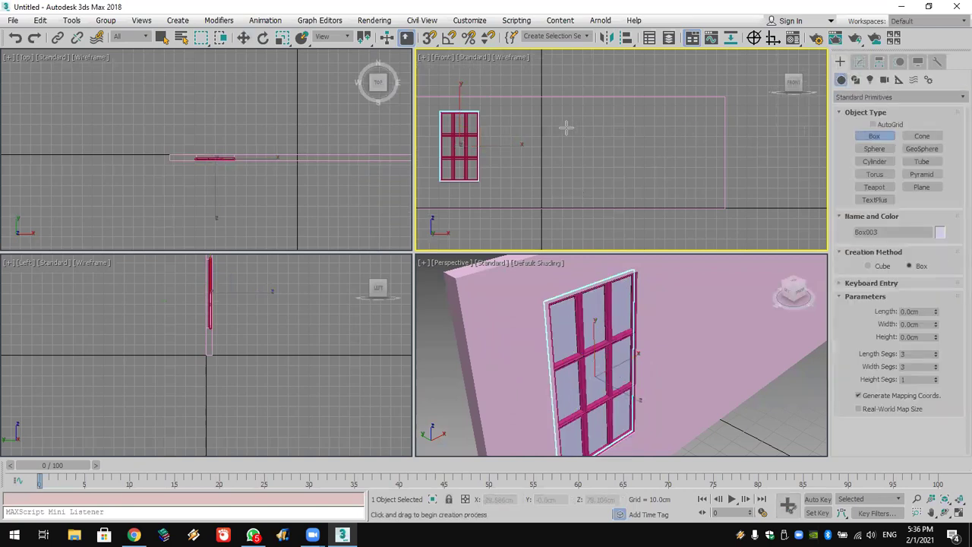
{"action": "left_click_drag", "start_coordinate": [534, 111], "coordinate": [586, 195]}
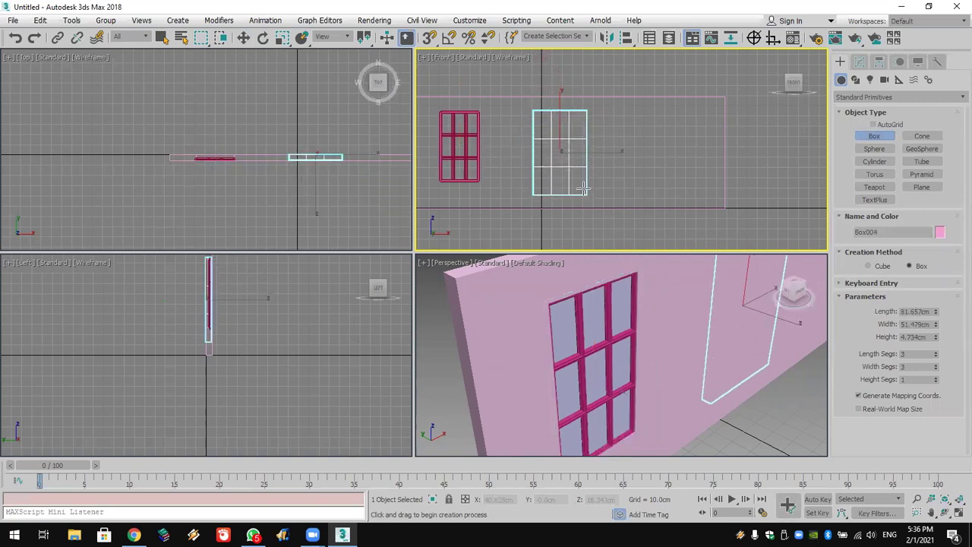
{"action": "left_click", "coordinate": [643, 198]}
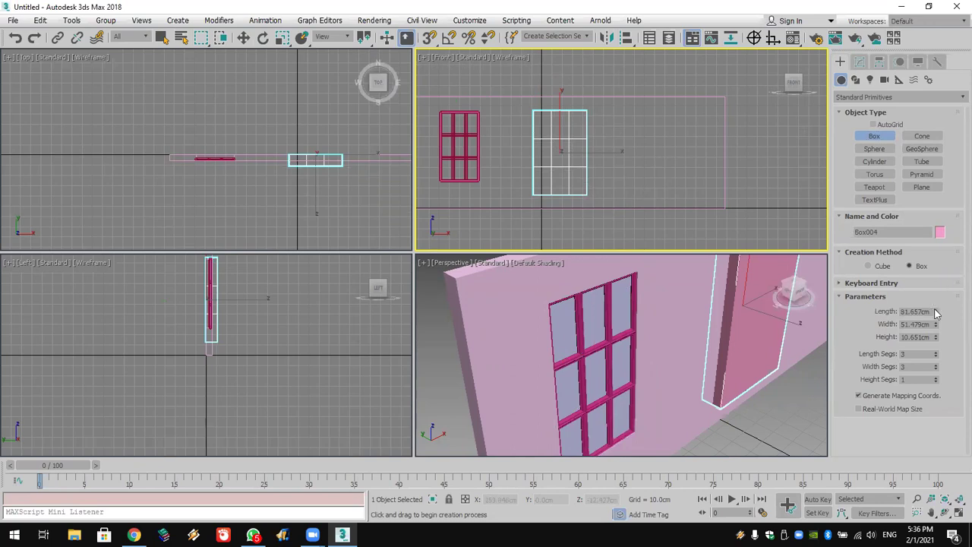
Set the new box's length segments and width segments to 1 each.
{"action": "left_click", "coordinate": [935, 356]}
{"action": "left_click", "coordinate": [936, 356]}
{"action": "left_click", "coordinate": [935, 370]}
{"action": "left_click", "coordinate": [935, 370]}
{"action": "right_click", "coordinate": [728, 345]}
Cut an opening in the wall by subtracting the new box from it with ProBoolean.
{"action": "middle_click_drag", "start_coordinate": [727, 345], "coordinate": [651, 380], "text": "alt"}
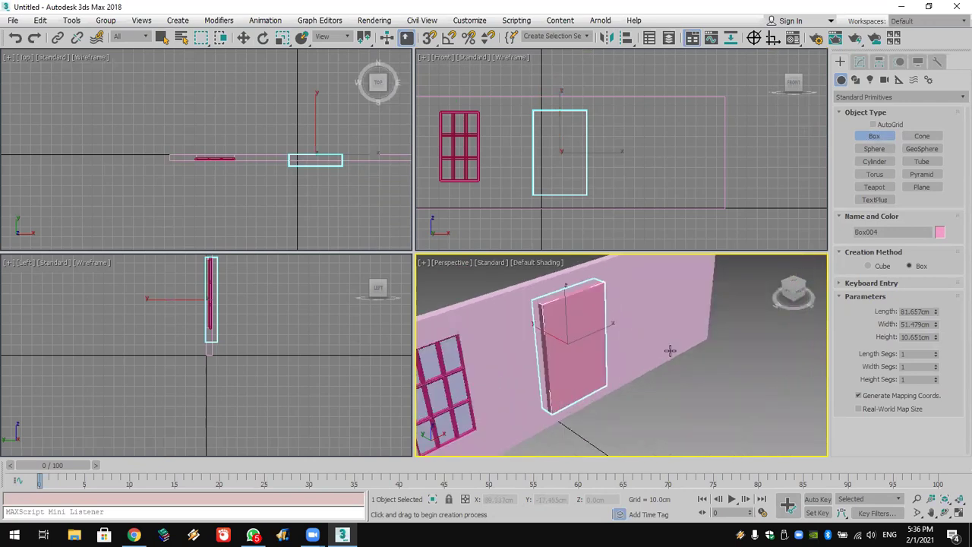
{"action": "key", "text": "w"}
{"action": "left_click", "coordinate": [658, 321]}
{"action": "left_click", "coordinate": [857, 98]}
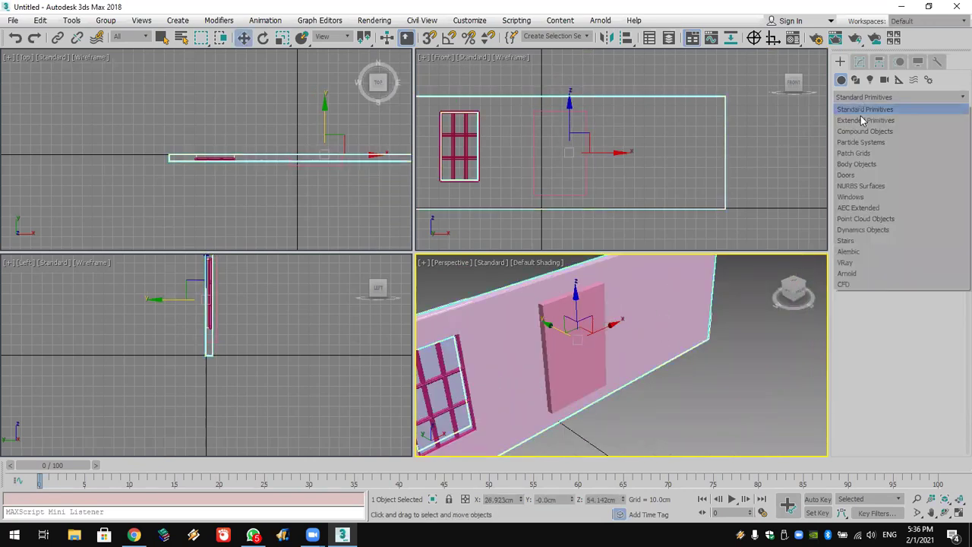
{"action": "left_click", "coordinate": [865, 127]}
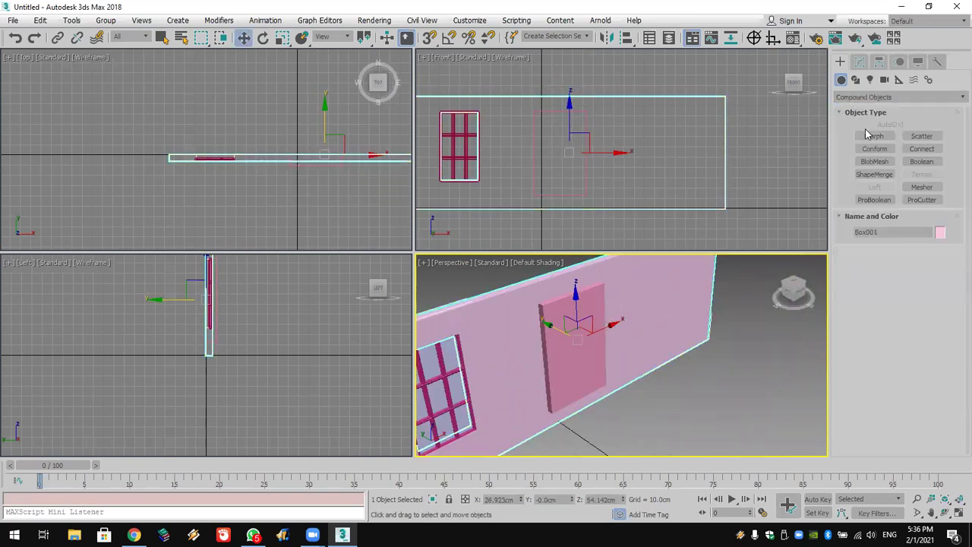
{"action": "left_click", "coordinate": [874, 200]}
{"action": "left_click", "coordinate": [892, 266]}
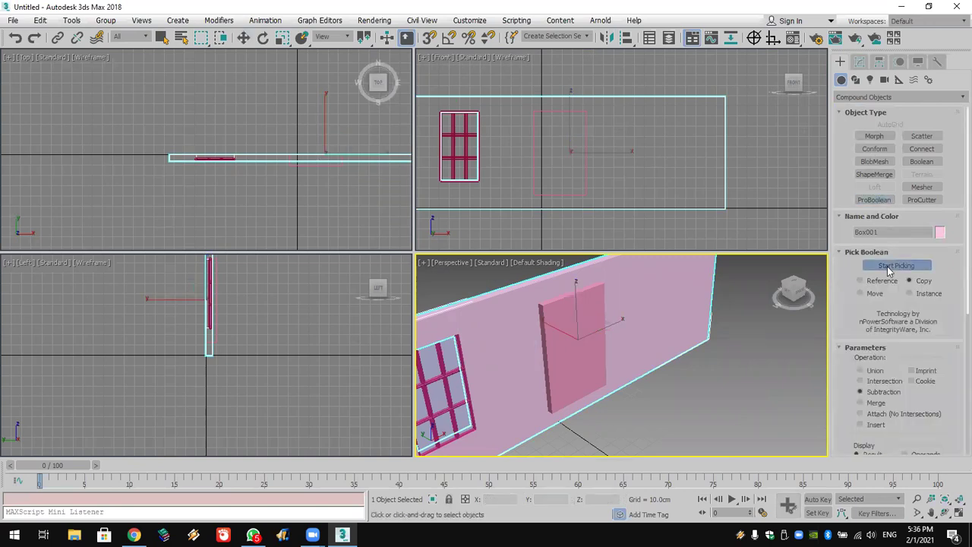
{"action": "left_click", "coordinate": [585, 318]}
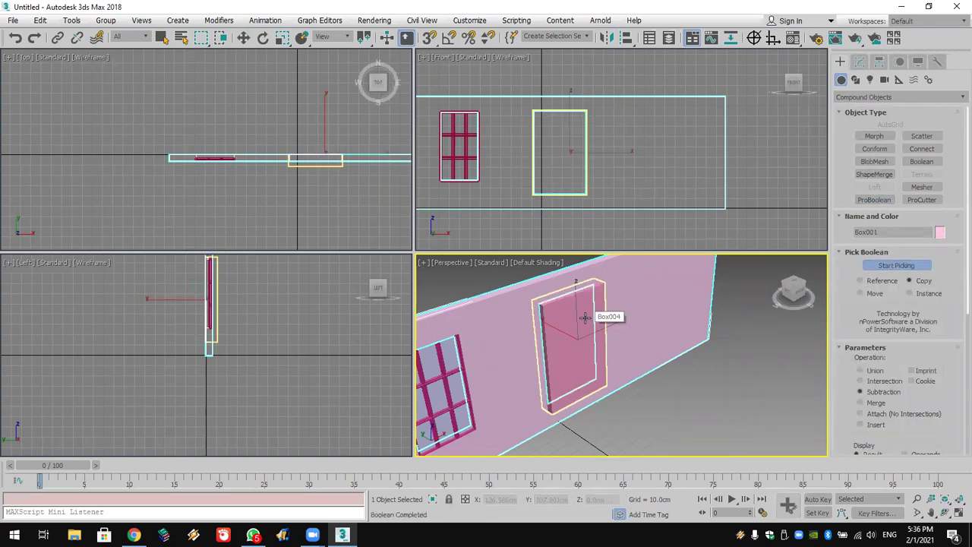
{"action": "key", "text": "w"}
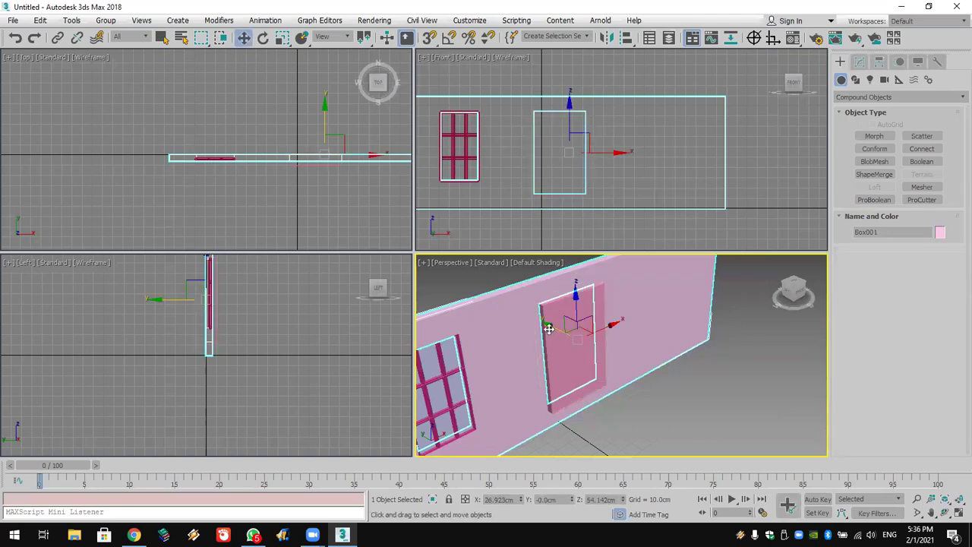
Move the wall away from the cutting box to check the opening, and undo the move.
{"action": "left_click_drag", "start_coordinate": [557, 326], "coordinate": [600, 411]}
{"action": "left_click", "coordinate": [15, 37]}
{"action": "key", "text": "ctrl+z"}
Flatten the box left in the second opening by setting its height to 0 cm.
{"action": "left_click", "coordinate": [332, 166]}
{"action": "left_click", "coordinate": [860, 61]}
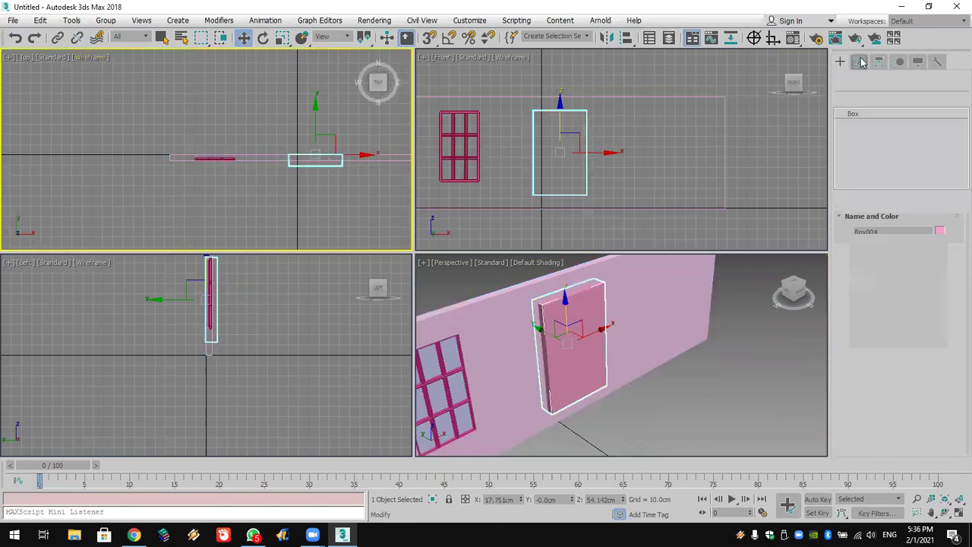
{"action": "double_click", "coordinate": [916, 268]}
{"action": "type", "text": "0.0cm"}
{"action": "key", "text": "Return"}
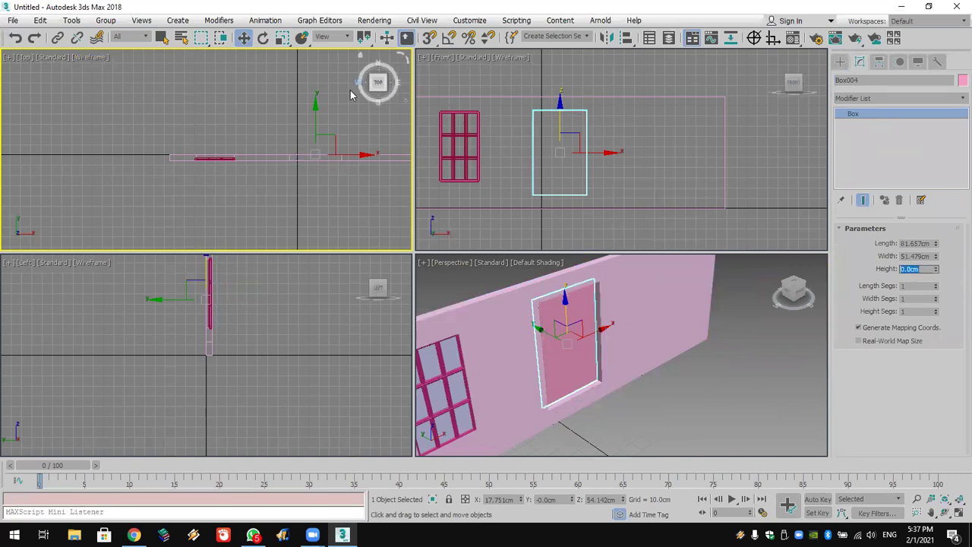
Center the flat box within the wall's thickness by moving it along Y to about -2.9 cm.
{"action": "scroll", "coordinate": [323, 144], "scroll_direction": "up", "scroll_amount": 5}
{"action": "middle_click_drag", "start_coordinate": [323, 145], "coordinate": [239, 121]}
{"action": "left_click_drag", "start_coordinate": [174, 125], "coordinate": [174, 138]}
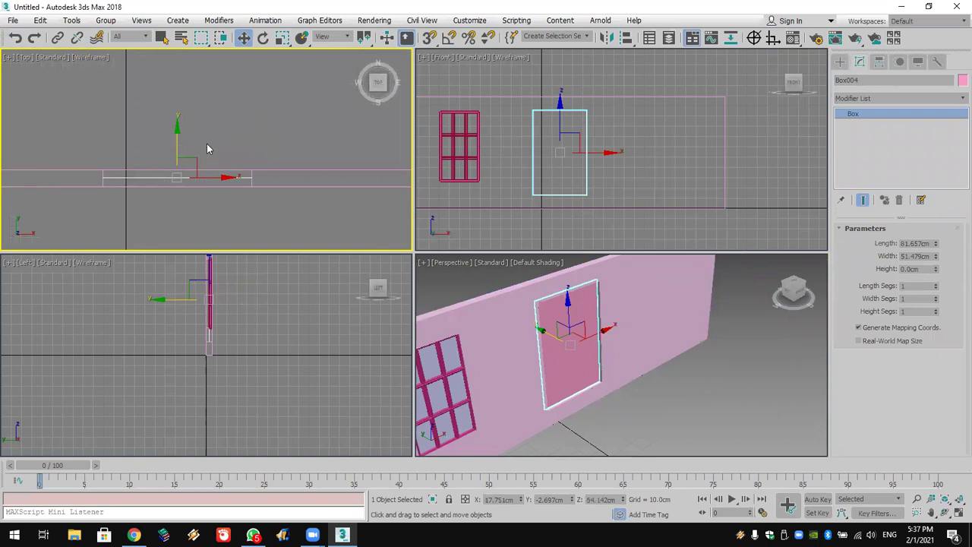
{"action": "right_click", "coordinate": [244, 38]}
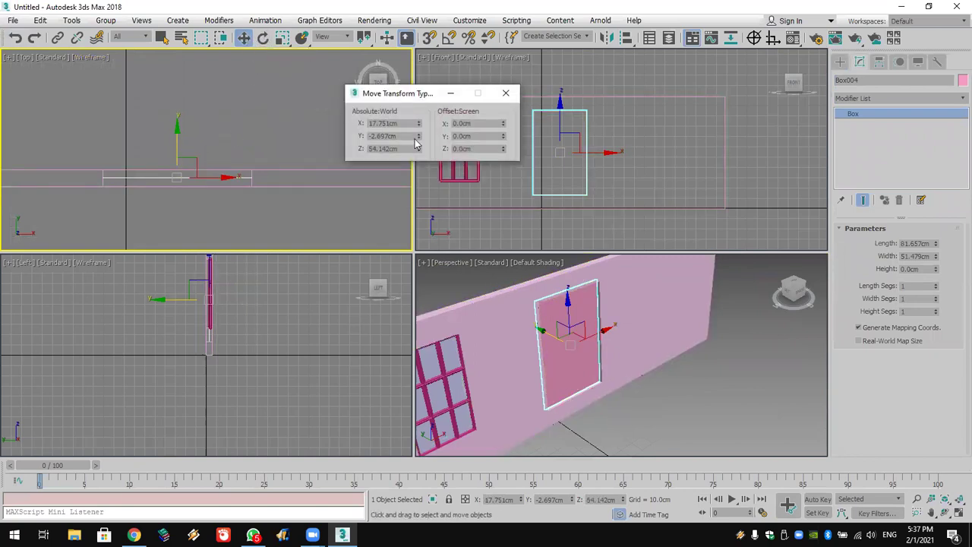
{"action": "left_click_drag", "start_coordinate": [418, 130], "coordinate": [418, 135]}
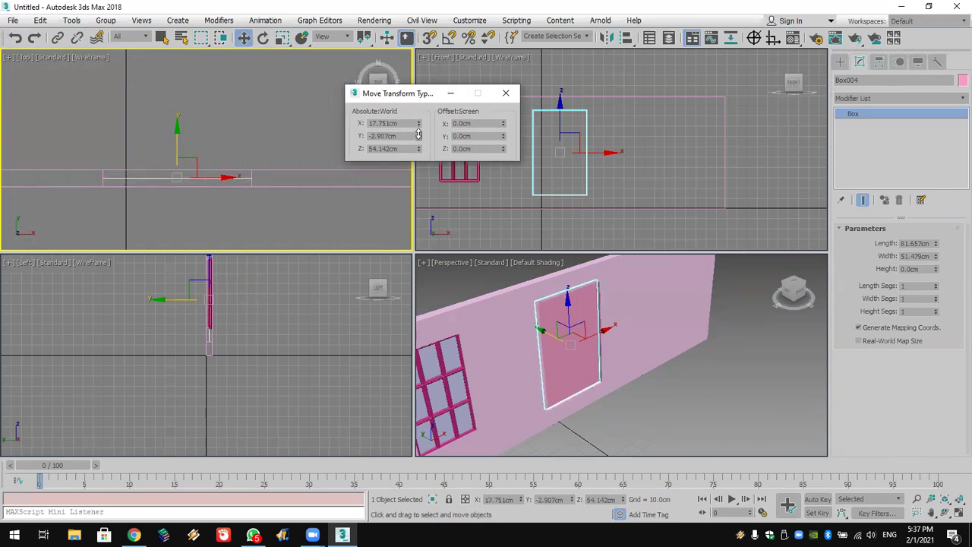
{"action": "left_click", "coordinate": [507, 94]}
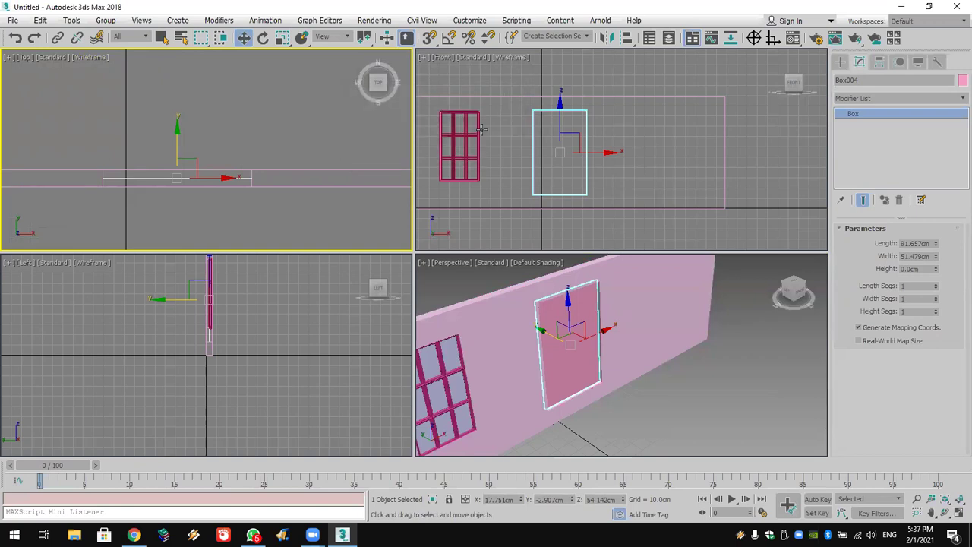
Apply a Lattice modifier to the flat box in the second opening with Struts Only from Edges.
{"action": "left_click", "coordinate": [869, 99]}
{"action": "key", "text": "l"}
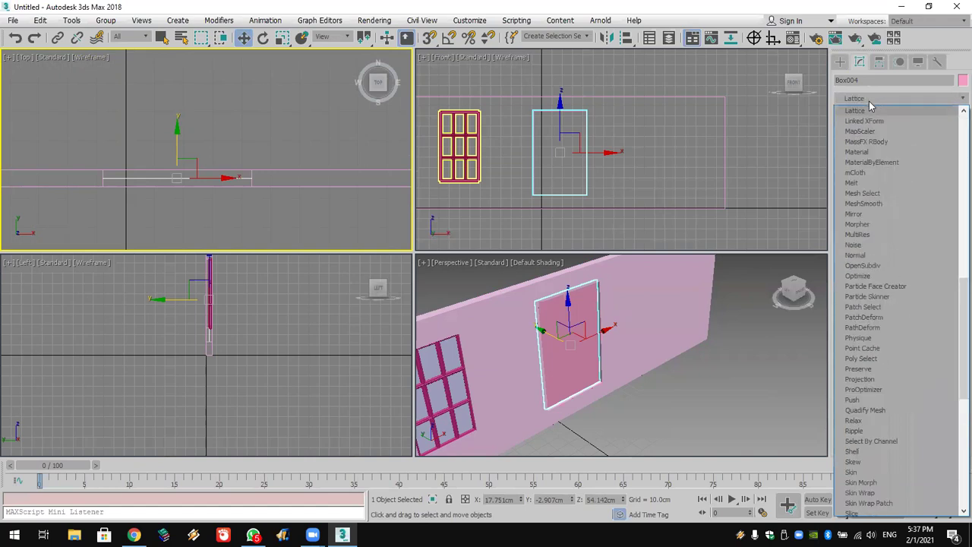
{"action": "left_click", "coordinate": [873, 111]}
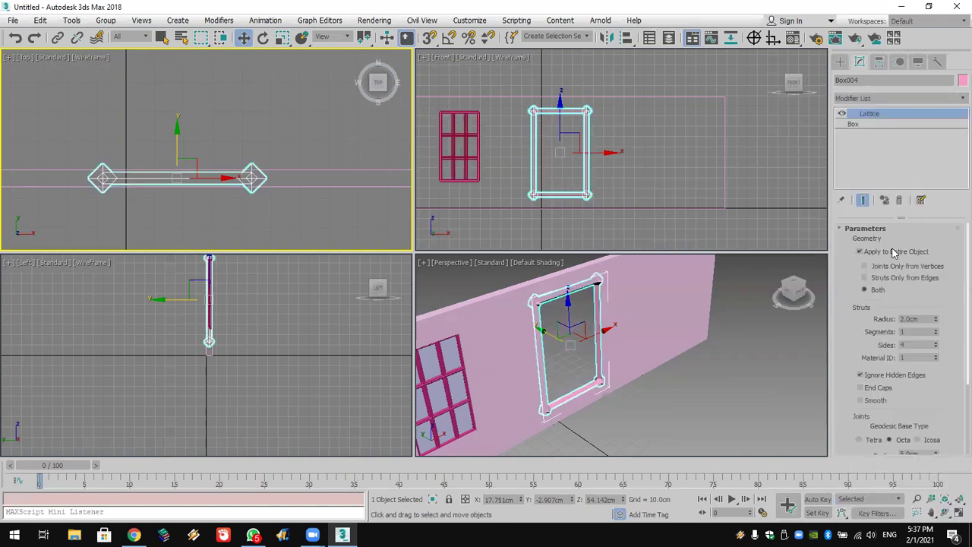
{"action": "left_click", "coordinate": [895, 277]}
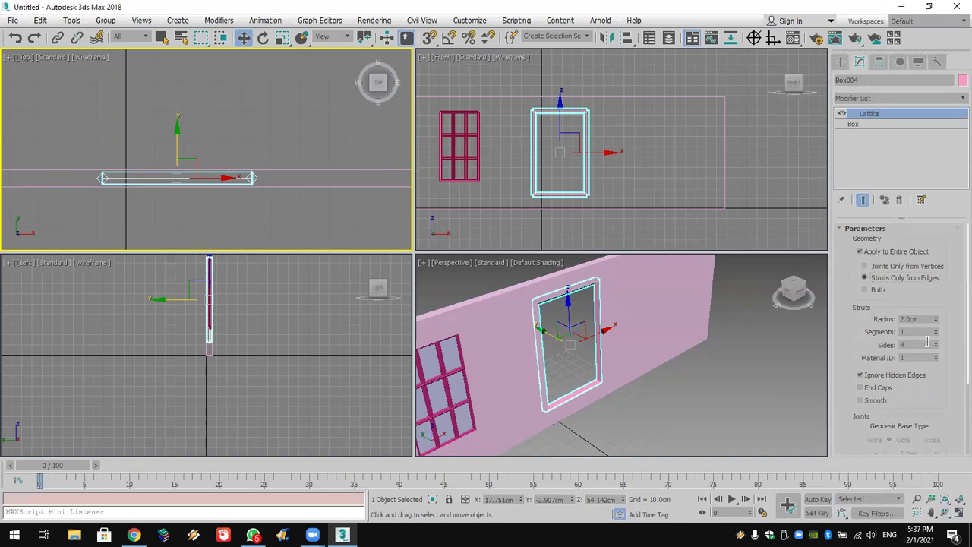
Divide the second window into panes by setting its base box's length segments and width segments to 3 each.
{"action": "left_click", "coordinate": [873, 126]}
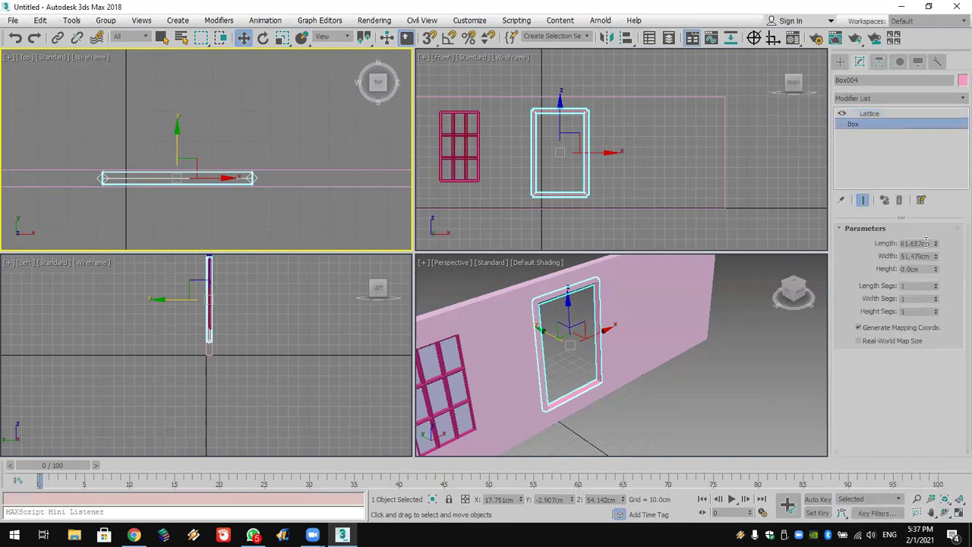
{"action": "left_click", "coordinate": [937, 283]}
{"action": "left_click", "coordinate": [936, 284]}
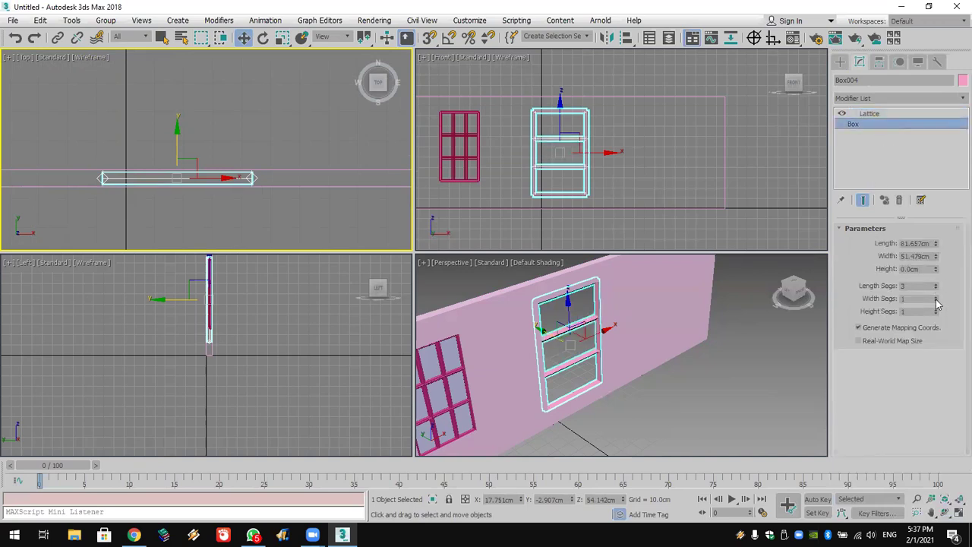
{"action": "left_click", "coordinate": [937, 296]}
{"action": "left_click", "coordinate": [936, 296]}
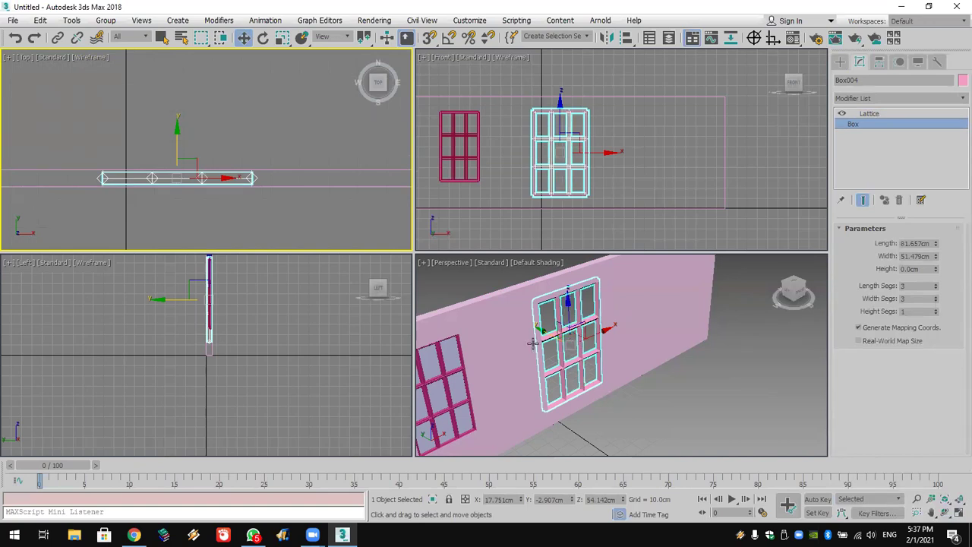
Clone the second lattice window frame in place as a copy.
{"action": "scroll", "coordinate": [540, 339], "scroll_direction": "up", "scroll_amount": 6}
{"action": "right_click", "coordinate": [572, 332]}
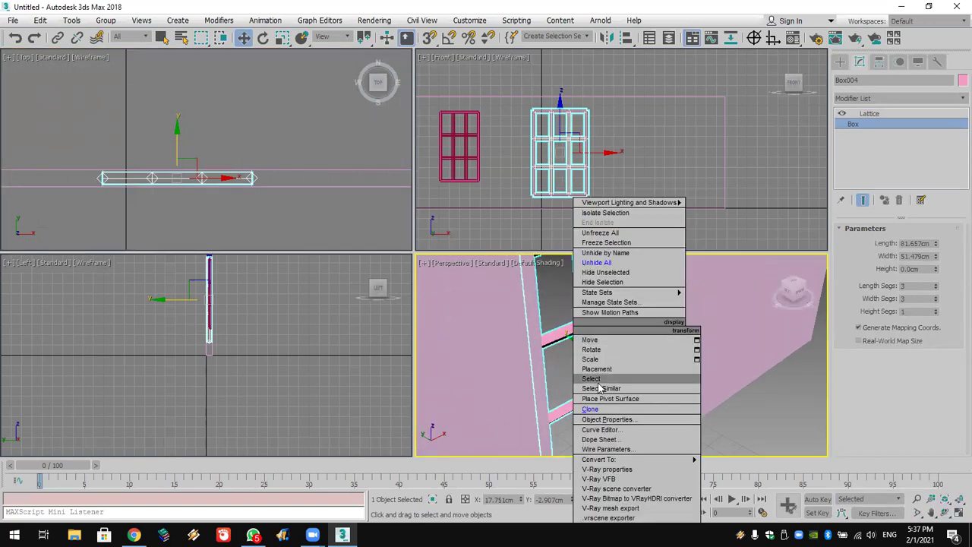
{"action": "left_click", "coordinate": [591, 408]}
{"action": "left_click", "coordinate": [452, 312]}
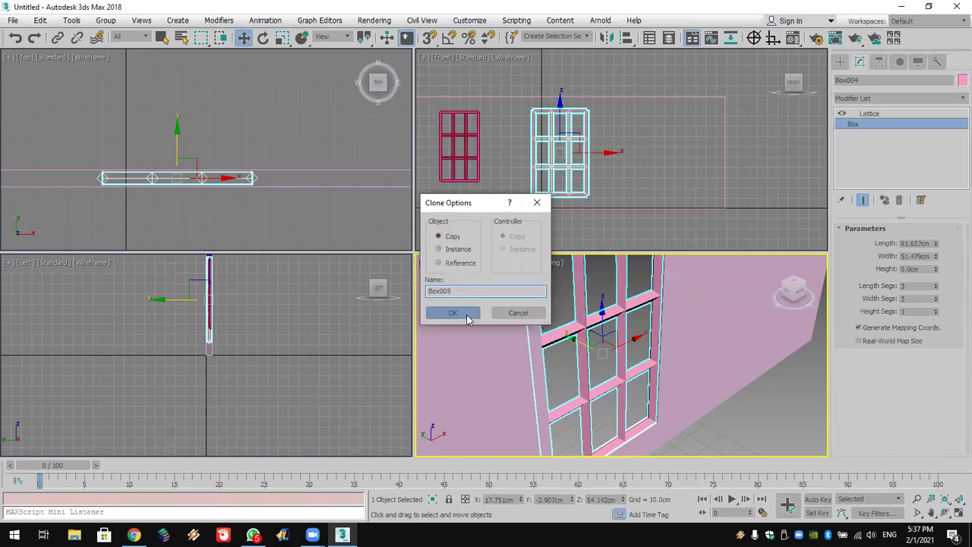
Remove the Lattice modifier from the second frame's copy and set the resulting glass pane's object color to pale green.
{"action": "left_click", "coordinate": [900, 201]}
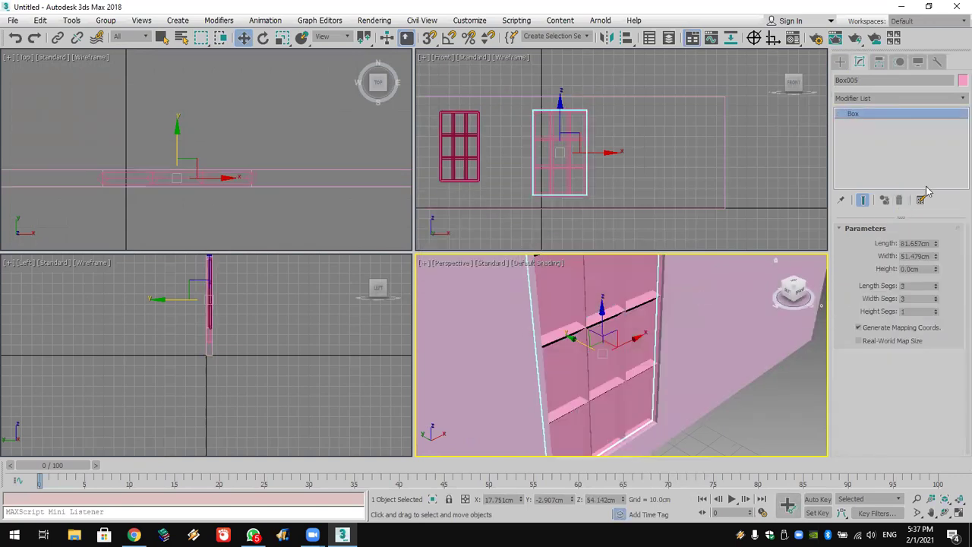
{"action": "left_click", "coordinate": [962, 80]}
{"action": "left_click", "coordinate": [463, 216]}
{"action": "left_click", "coordinate": [542, 334]}
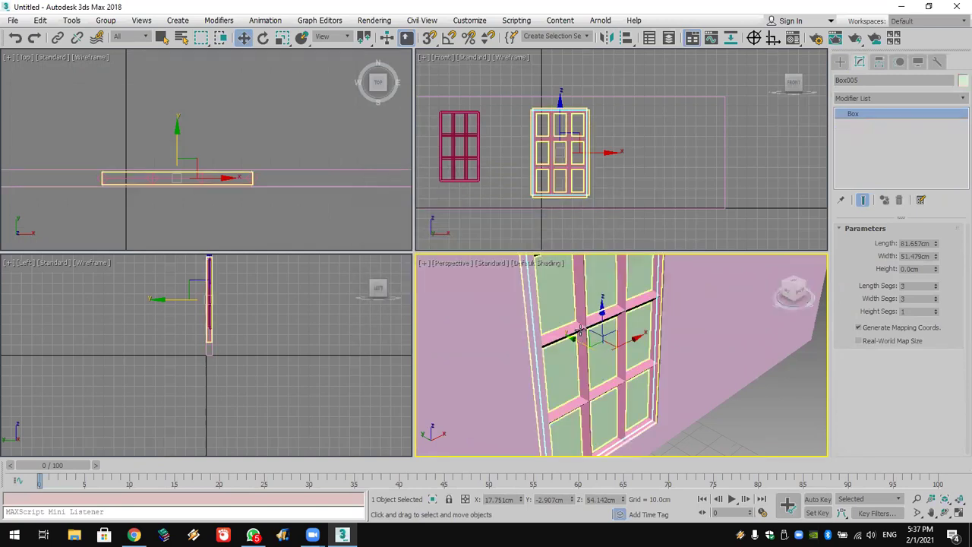
Review both windows in the wall and reset the scene without saving it.
{"action": "scroll", "coordinate": [684, 364], "scroll_direction": "down", "scroll_amount": 10}
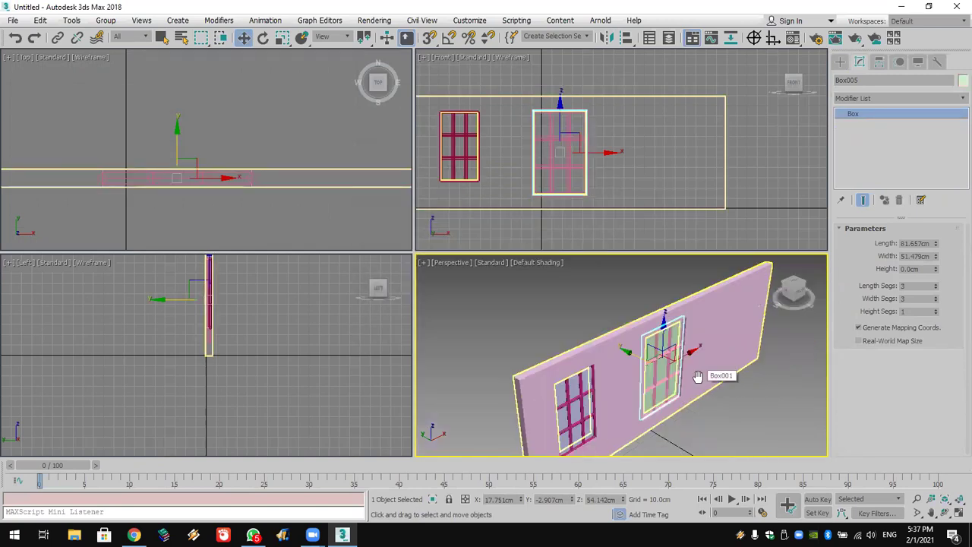
{"action": "scroll", "coordinate": [680, 357], "scroll_direction": "up", "scroll_amount": 8}
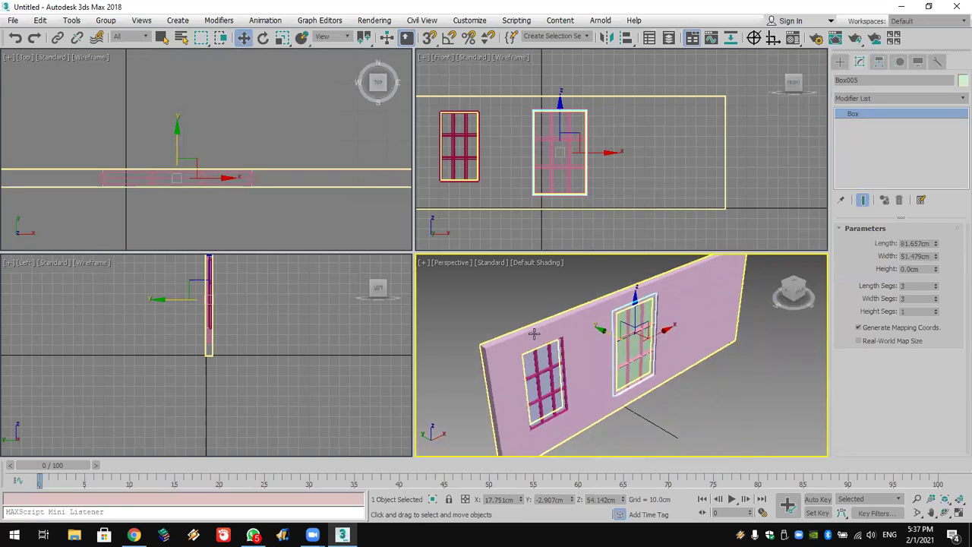
{"action": "left_click", "coordinate": [13, 20]}
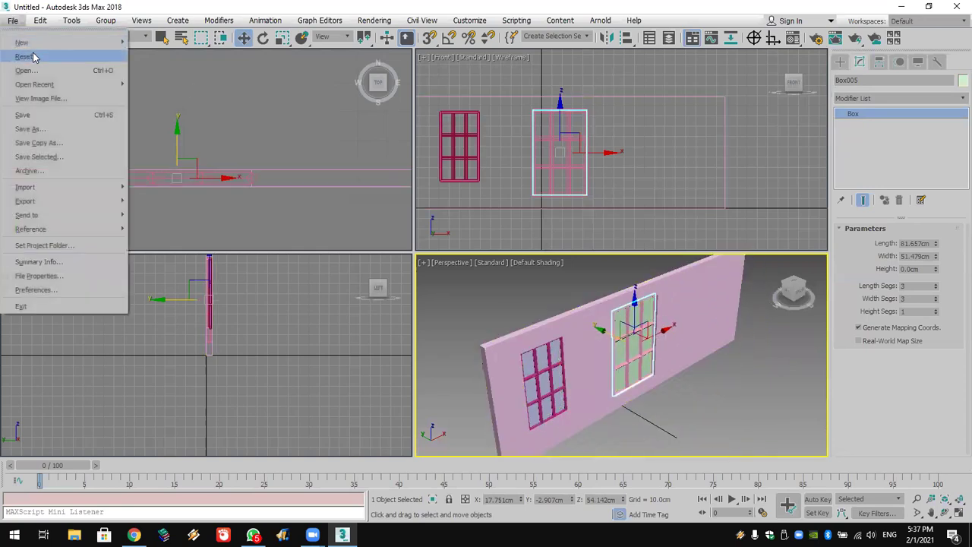
{"action": "left_click", "coordinate": [35, 56]}
{"action": "left_click", "coordinate": [485, 286]}
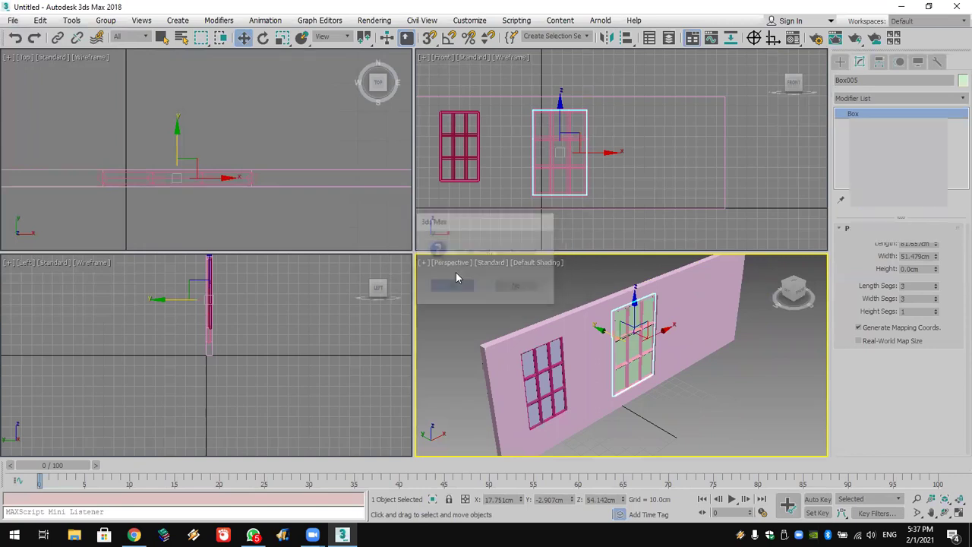
Confirm the scene reset and create a wall box in the front view, about 298 cm wide, 98 cm long and 3.5 cm high.
{"action": "left_click", "coordinate": [456, 278]}
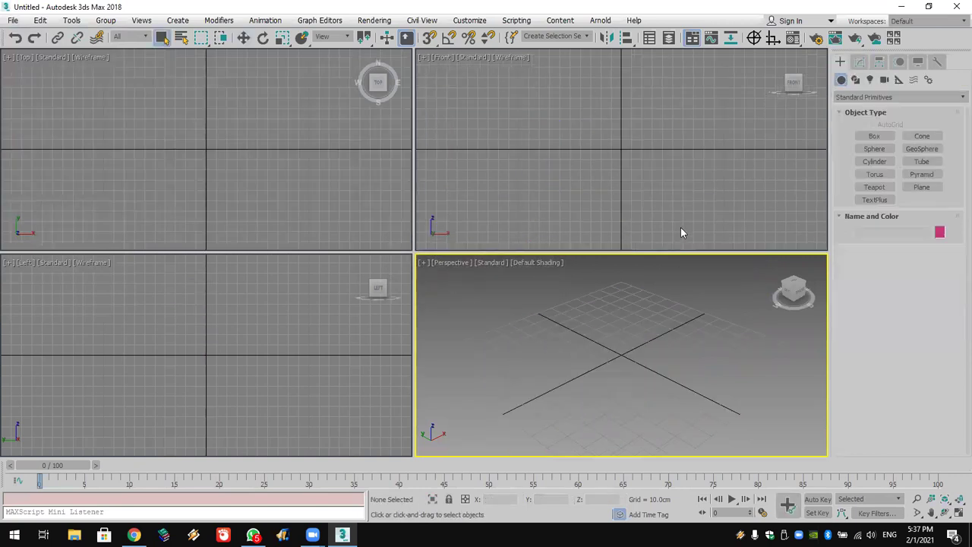
{"action": "left_click", "coordinate": [874, 136]}
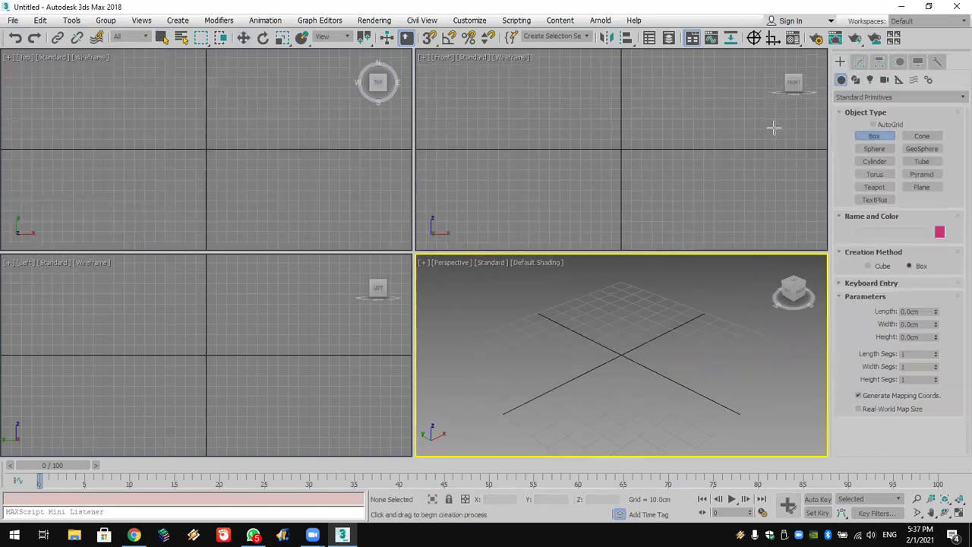
{"action": "middle_click_drag", "start_coordinate": [763, 152], "coordinate": [703, 177]}
{"action": "left_click_drag", "start_coordinate": [506, 108], "coordinate": [811, 206]}
{"action": "left_click", "coordinate": [813, 205]}
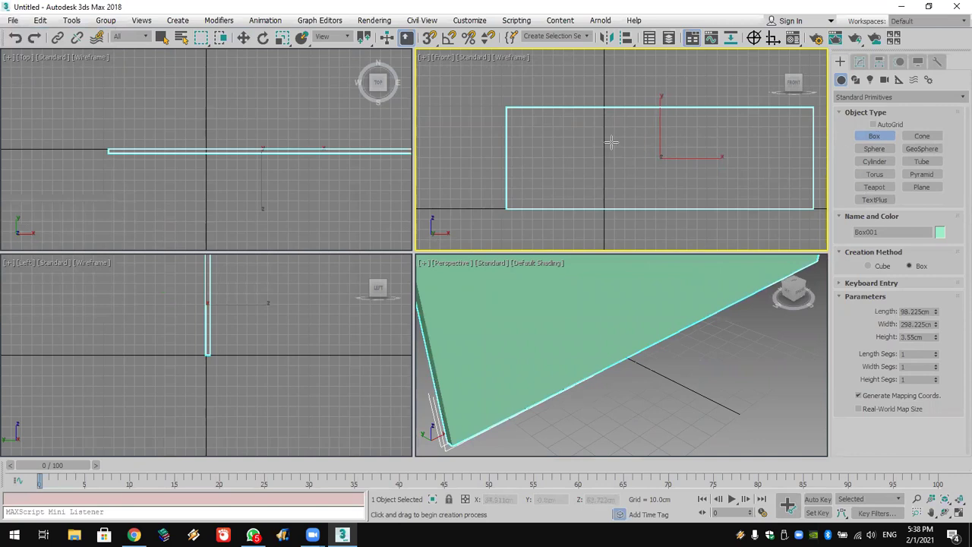
Create a window-opening box about 24 by 56 cm and 6.5 cm deep on the wall, and clone it along X as four evenly spaced copies.
{"action": "left_click_drag", "start_coordinate": [538, 124], "coordinate": [565, 177]}
{"action": "left_click", "coordinate": [547, 136]}
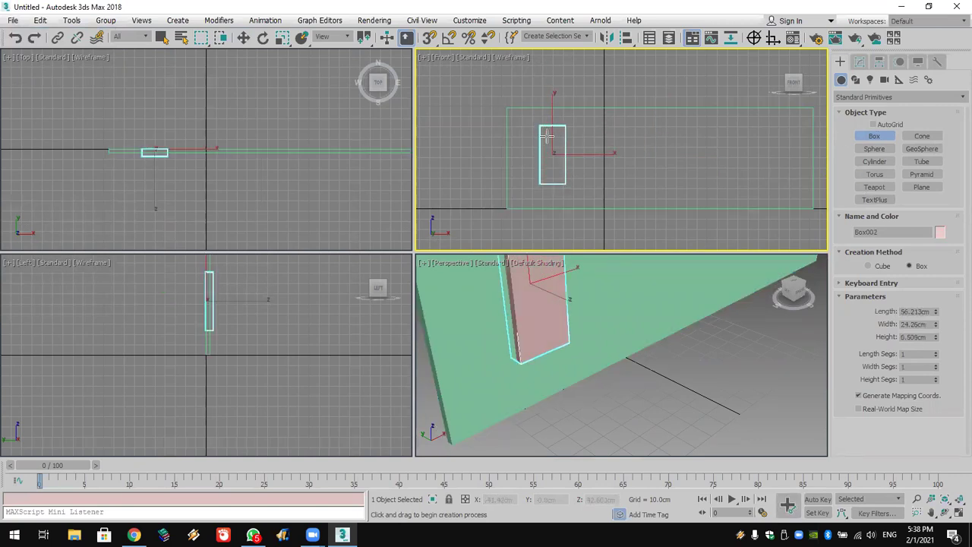
{"action": "left_click", "coordinate": [243, 38]}
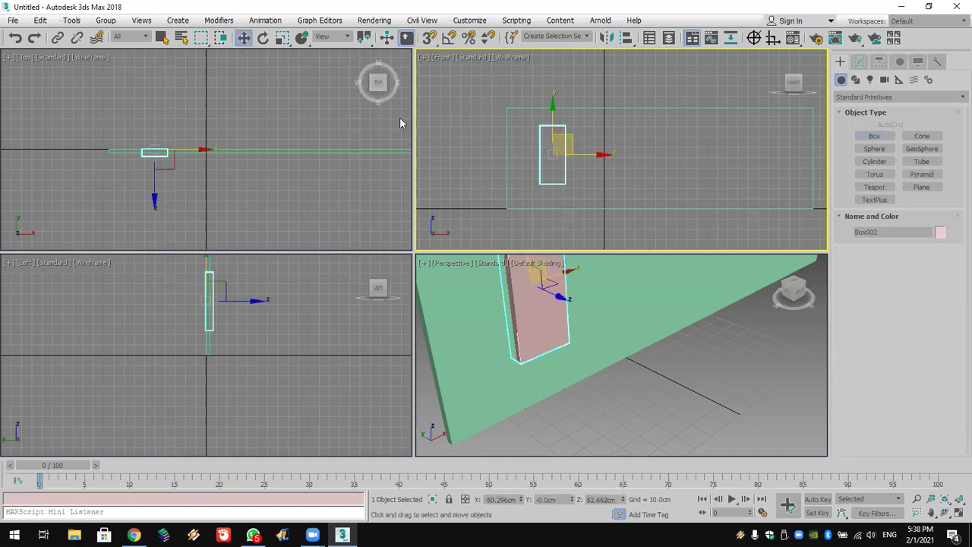
{"action": "left_click_drag", "start_coordinate": [593, 158], "coordinate": [642, 161]}
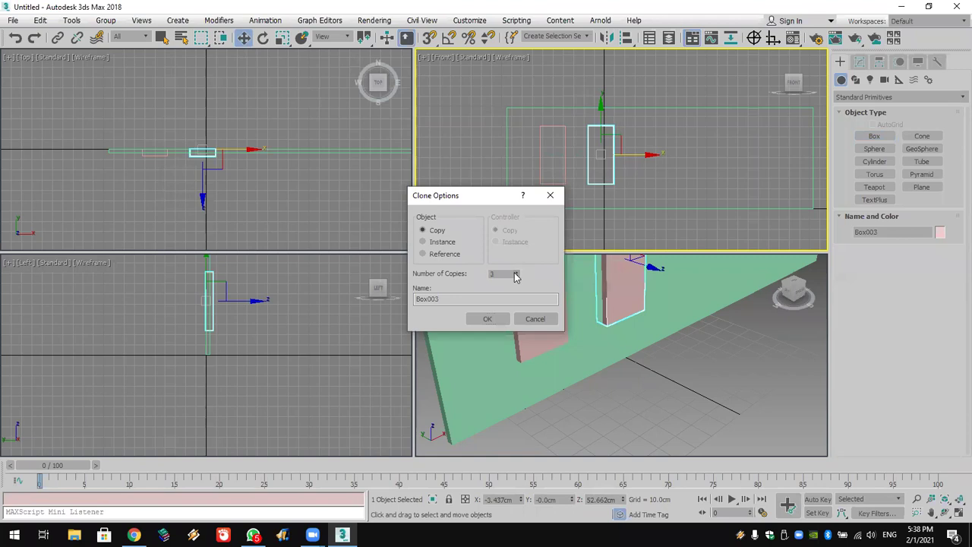
{"action": "left_click", "coordinate": [495, 319]}
Move the wall box along X so the row of five opening boxes is centred within its length.
{"action": "middle_click_drag", "start_coordinate": [611, 229], "coordinate": [568, 203]}
{"action": "left_click", "coordinate": [602, 183]}
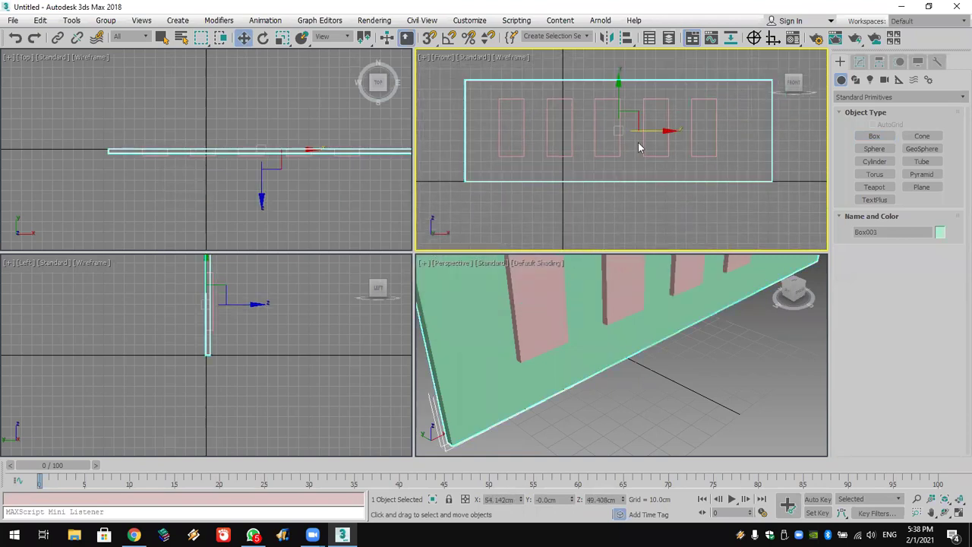
{"action": "left_click_drag", "start_coordinate": [650, 127], "coordinate": [638, 129]}
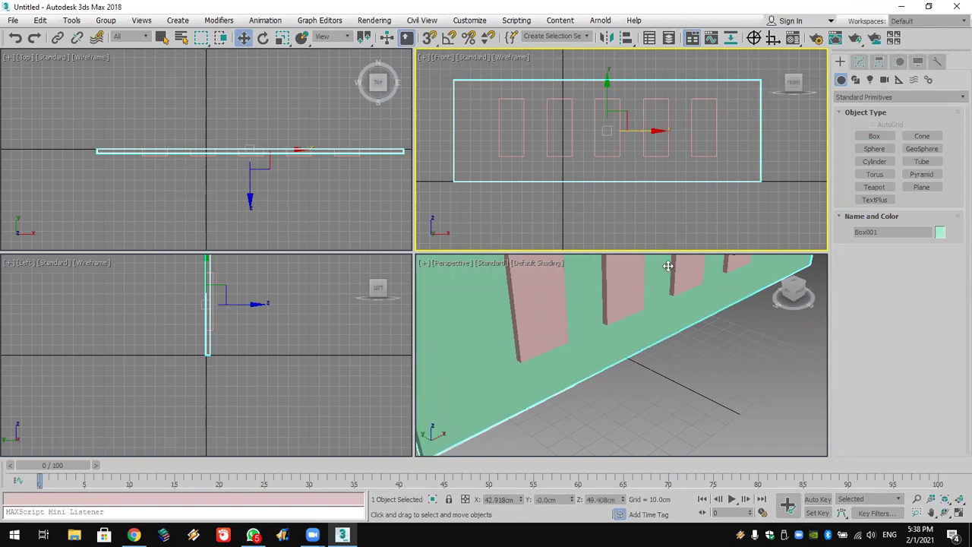
{"action": "scroll", "coordinate": [660, 314], "scroll_direction": "down", "scroll_amount": 5}
{"action": "scroll", "coordinate": [619, 364], "scroll_direction": "up", "scroll_amount": 5}
{"action": "left_click", "coordinate": [683, 383]}
{"action": "left_click", "coordinate": [641, 359]}
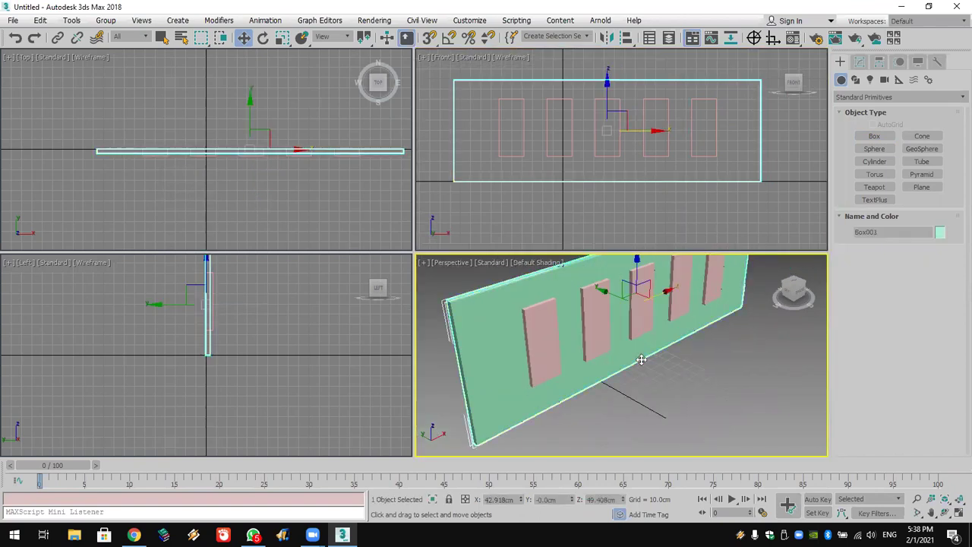
Subtract all five opening boxes from the wall with ProBoolean, picking the leftmost box as a Copy so the original is kept.
{"action": "left_click", "coordinate": [845, 97]}
{"action": "left_click", "coordinate": [853, 131]}
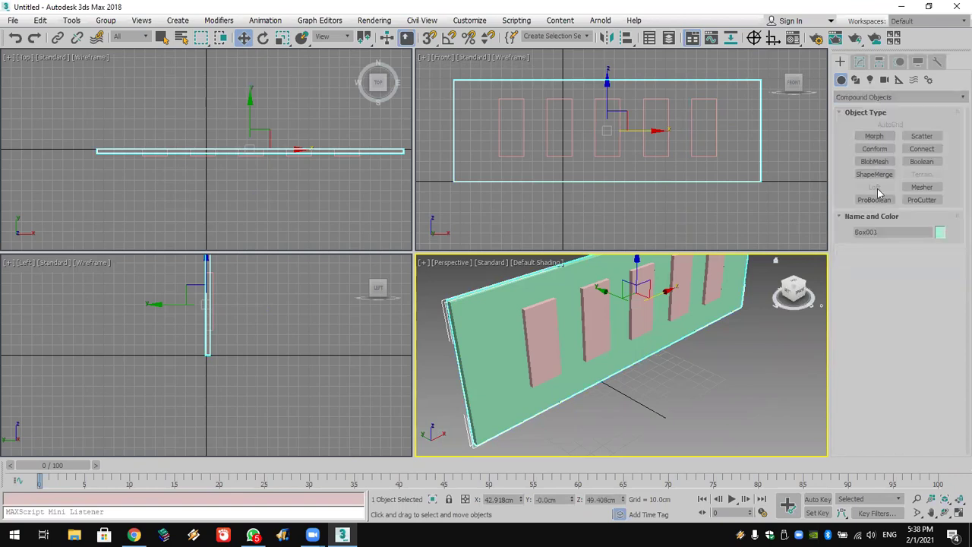
{"action": "left_click", "coordinate": [875, 200]}
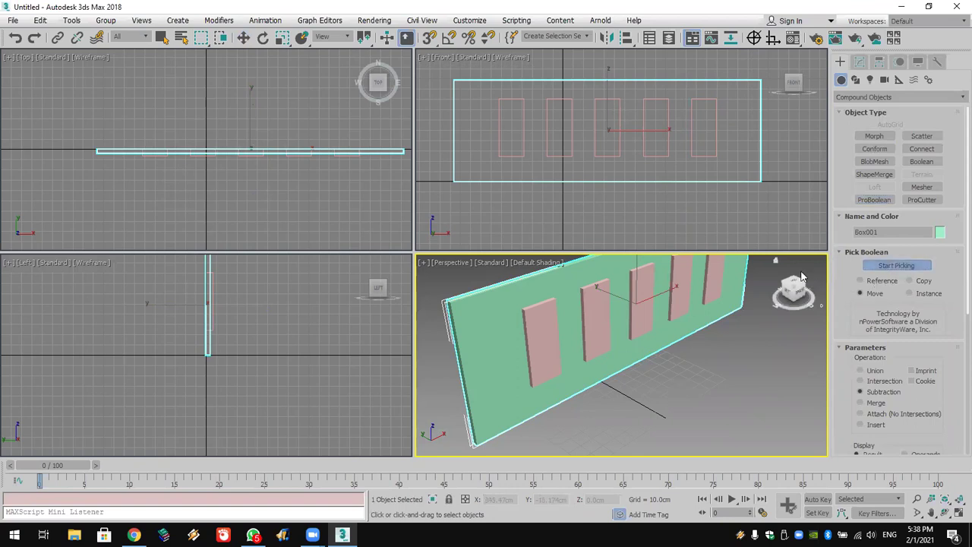
{"action": "left_click", "coordinate": [716, 279]}
{"action": "left_click", "coordinate": [680, 288]}
{"action": "left_click", "coordinate": [635, 296]}
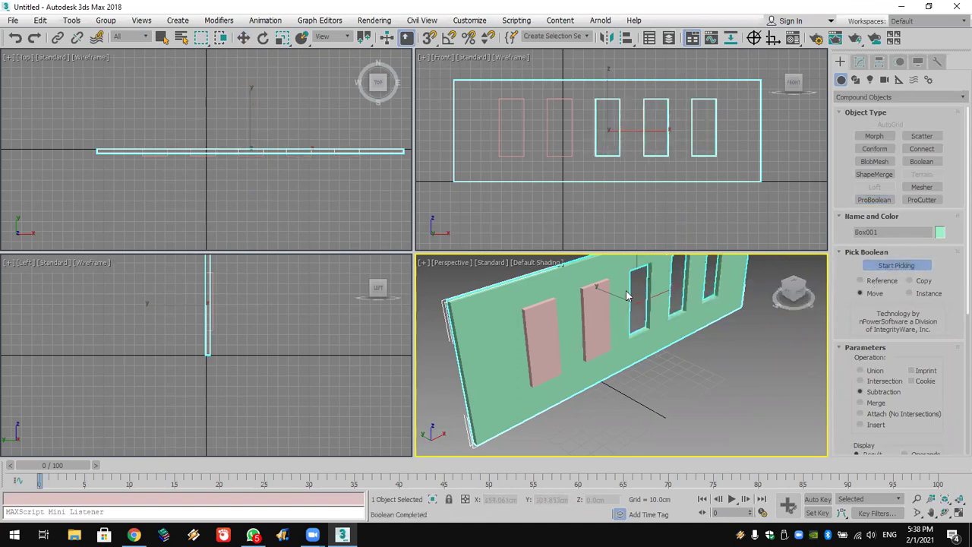
{"action": "left_click", "coordinate": [596, 319]}
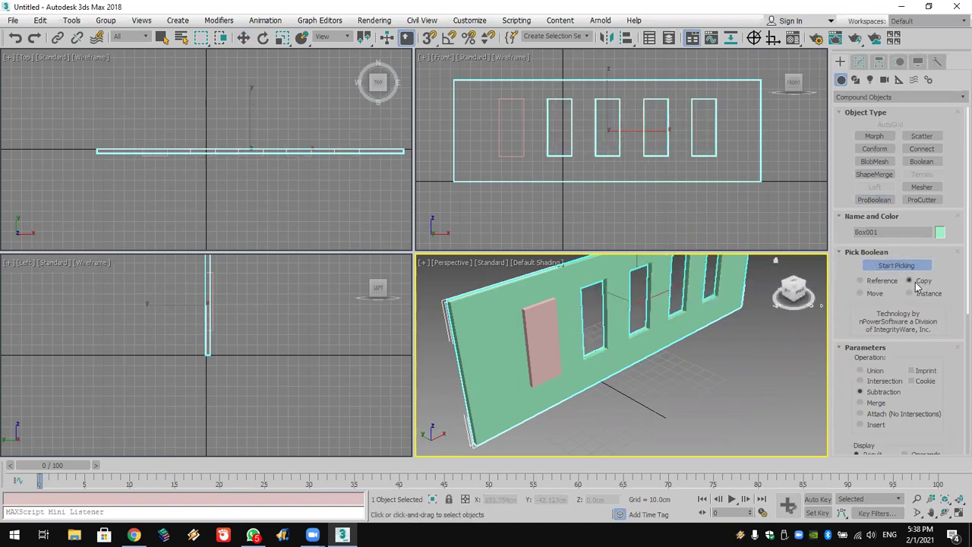
{"action": "left_click", "coordinate": [540, 334]}
{"action": "key", "text": "w"}
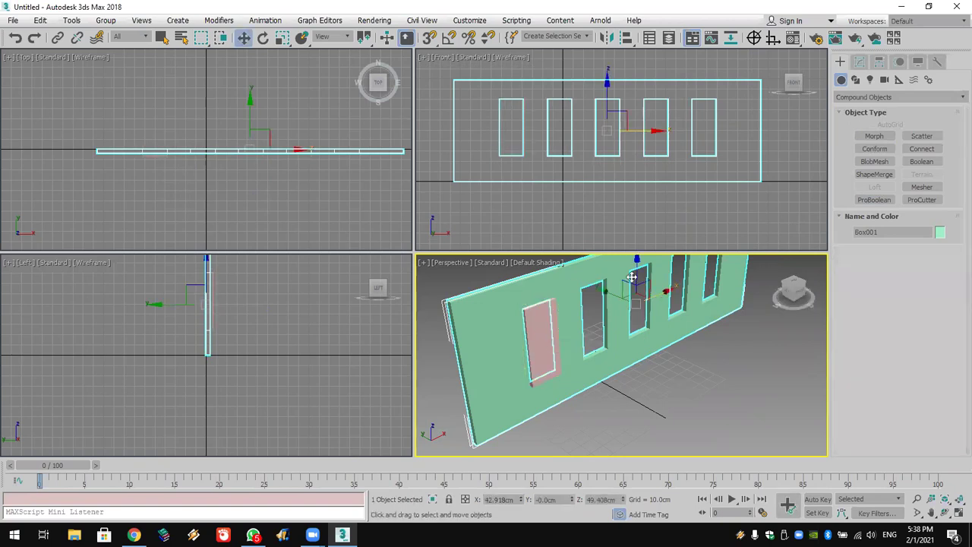
Flatten the remaining window box to a height of 0 cm and centre it within the wall's thickness.
{"action": "left_click", "coordinate": [531, 338]}
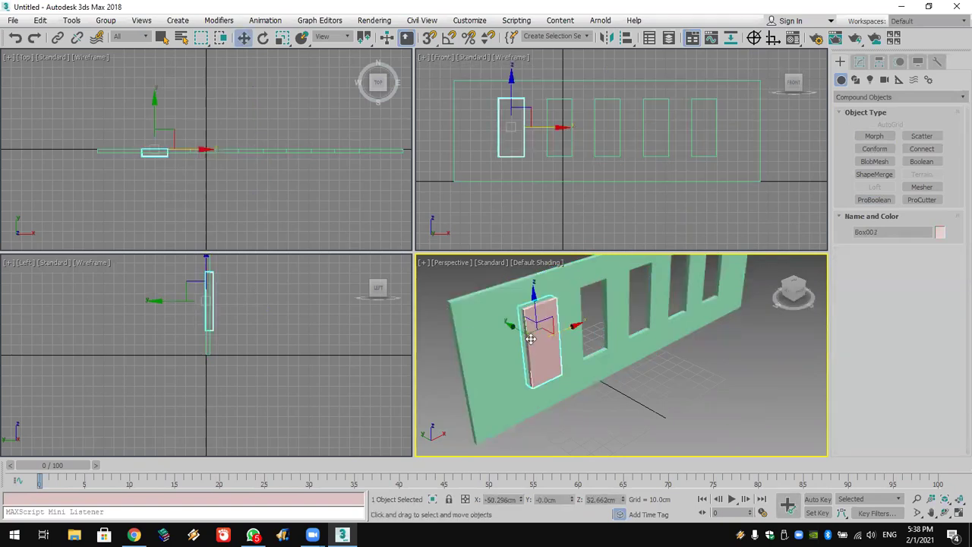
{"action": "left_click", "coordinate": [860, 61]}
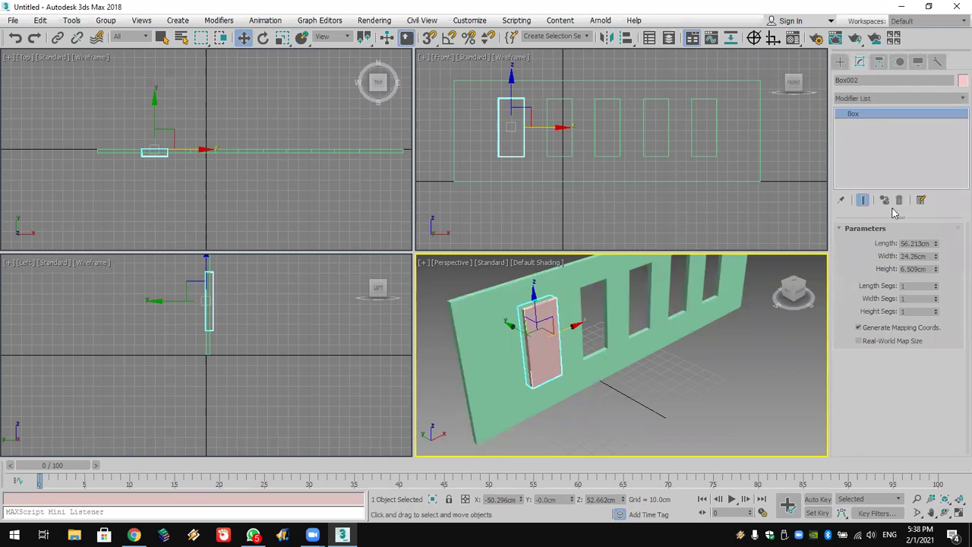
{"action": "double_click", "coordinate": [913, 269]}
{"action": "type", "text": "0"}
{"action": "key", "text": "Return"}
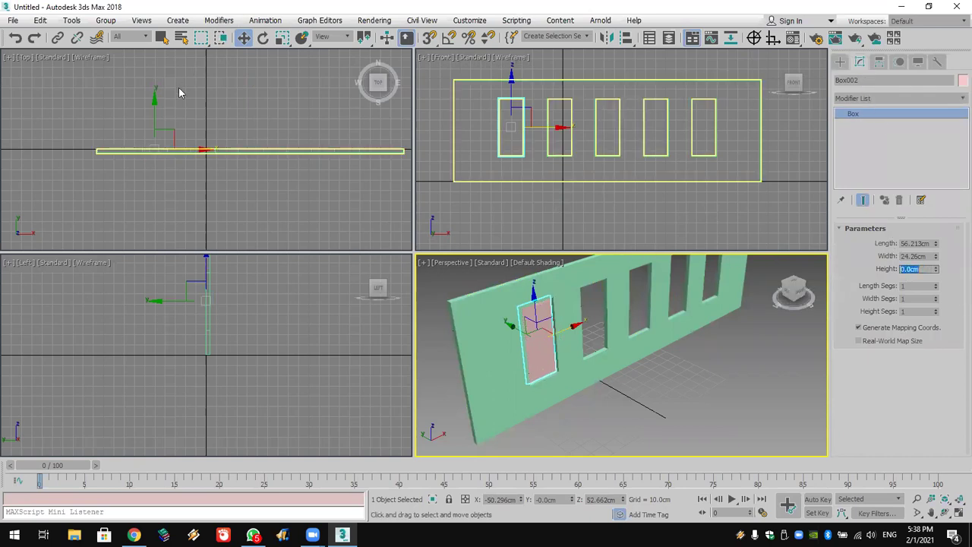
{"action": "scroll", "coordinate": [196, 136], "scroll_direction": "up", "scroll_amount": 5}
{"action": "left_click_drag", "start_coordinate": [177, 136], "coordinate": [178, 142]}
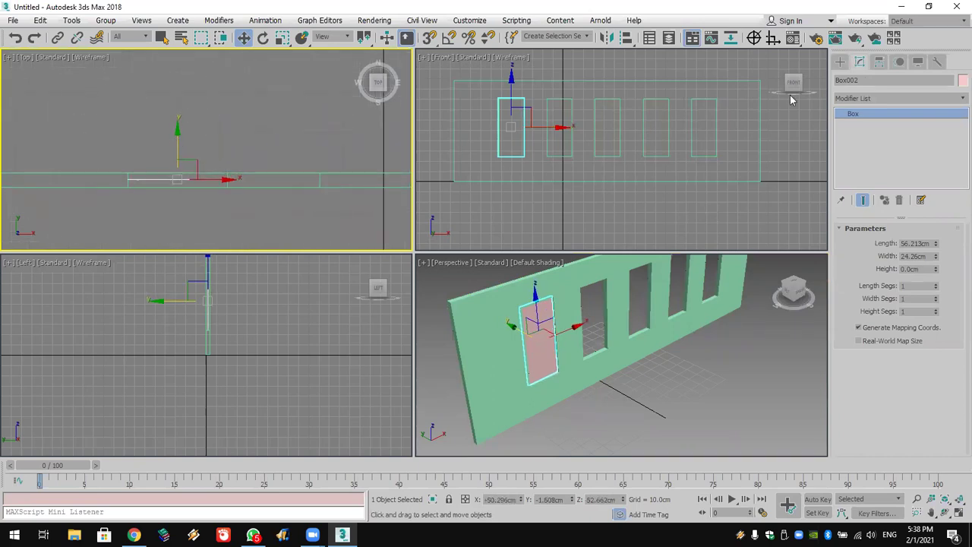
Apply a Lattice modifier to the flat window box, using Struts Only from Edges with a strut radius of 1.5 cm.
{"action": "left_click", "coordinate": [861, 97]}
{"action": "scroll", "coordinate": [874, 152], "scroll_direction": "down", "scroll_amount": 5}
{"action": "left_click", "coordinate": [883, 113]}
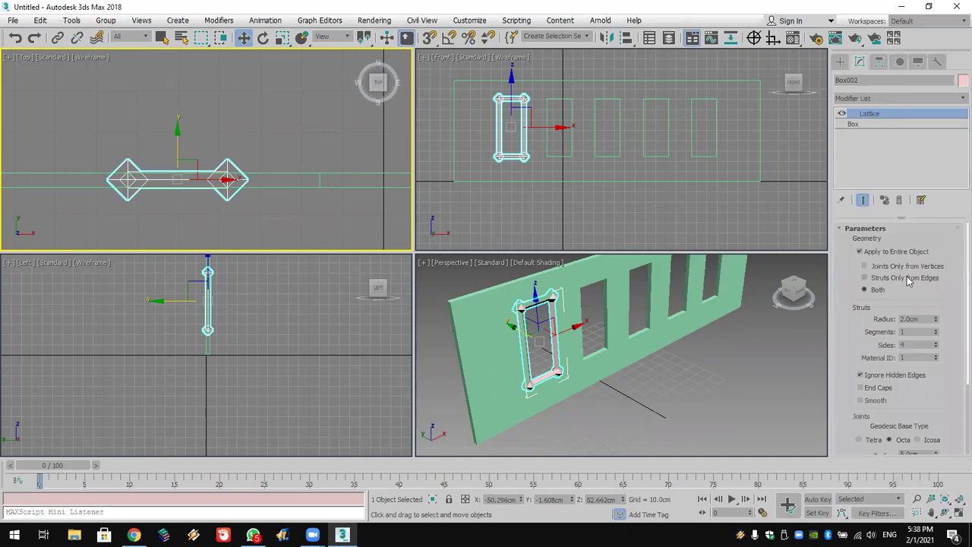
{"action": "left_click", "coordinate": [865, 278]}
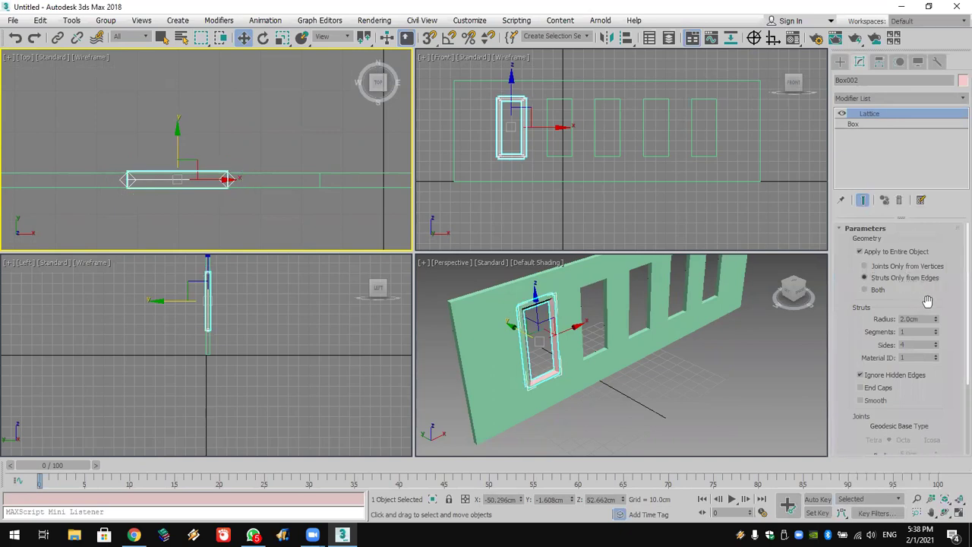
{"action": "left_click", "coordinate": [935, 322]}
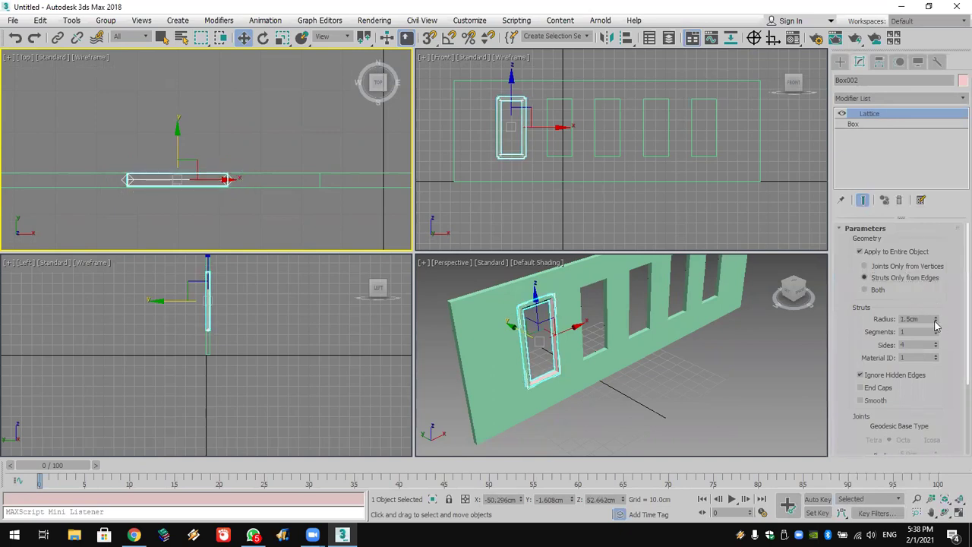
Divide the window into panes by setting its base box to 3 length segments and 2 width segments.
{"action": "left_click", "coordinate": [859, 124]}
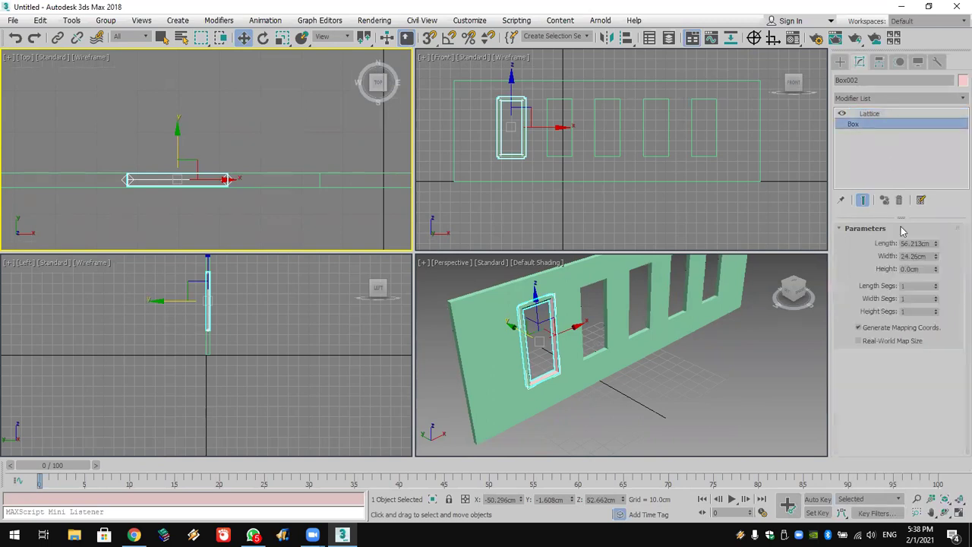
{"action": "left_click", "coordinate": [937, 284]}
{"action": "left_click", "coordinate": [937, 285]}
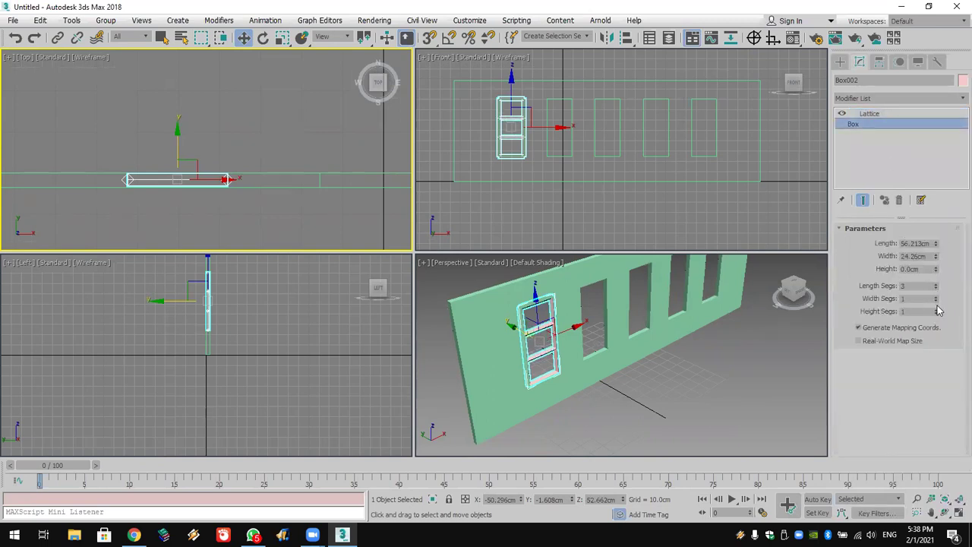
{"action": "left_click", "coordinate": [936, 297]}
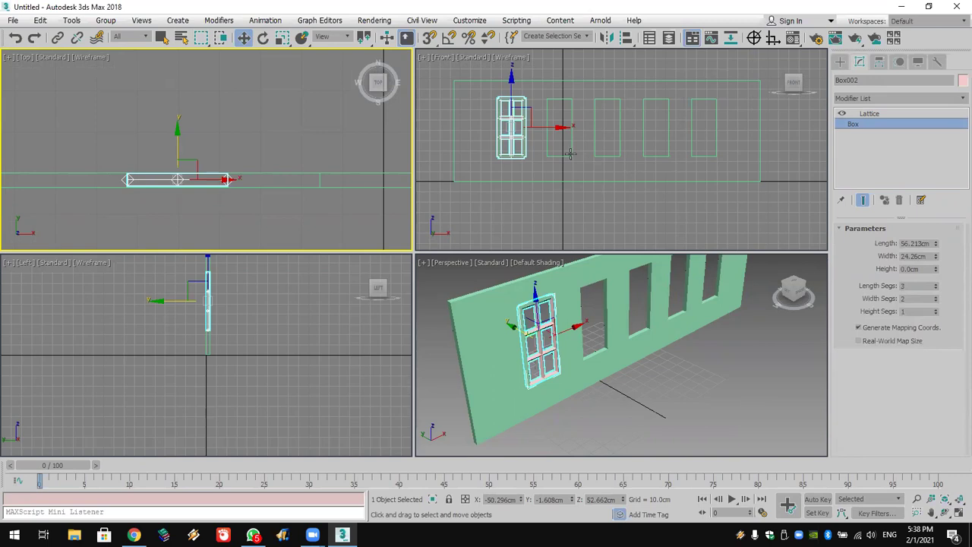
Set the Lattice struts of the window frame to 5 sides.
{"action": "scroll", "coordinate": [569, 154], "scroll_direction": "up", "scroll_amount": 4}
{"action": "scroll", "coordinate": [512, 313], "scroll_direction": "up", "scroll_amount": 6}
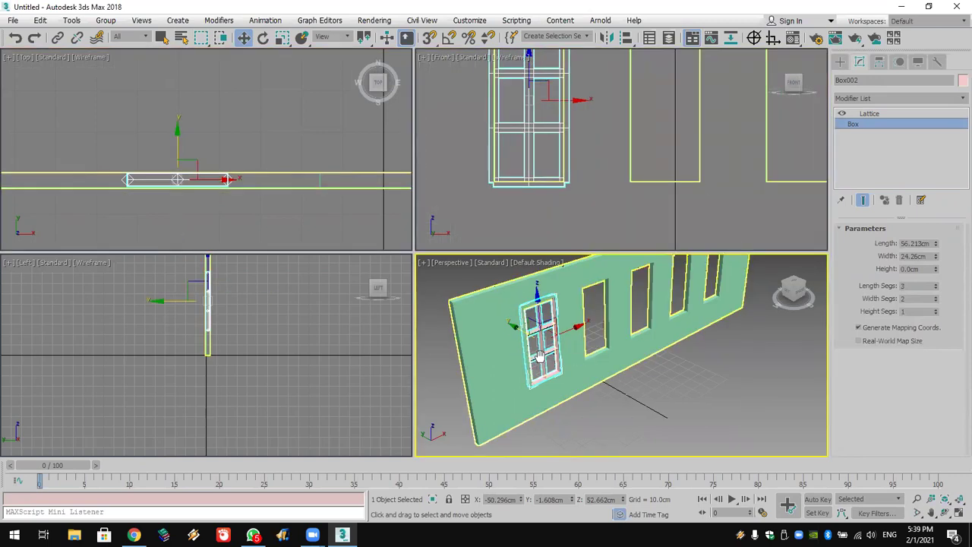
{"action": "left_click", "coordinate": [889, 114]}
{"action": "left_click", "coordinate": [921, 278]}
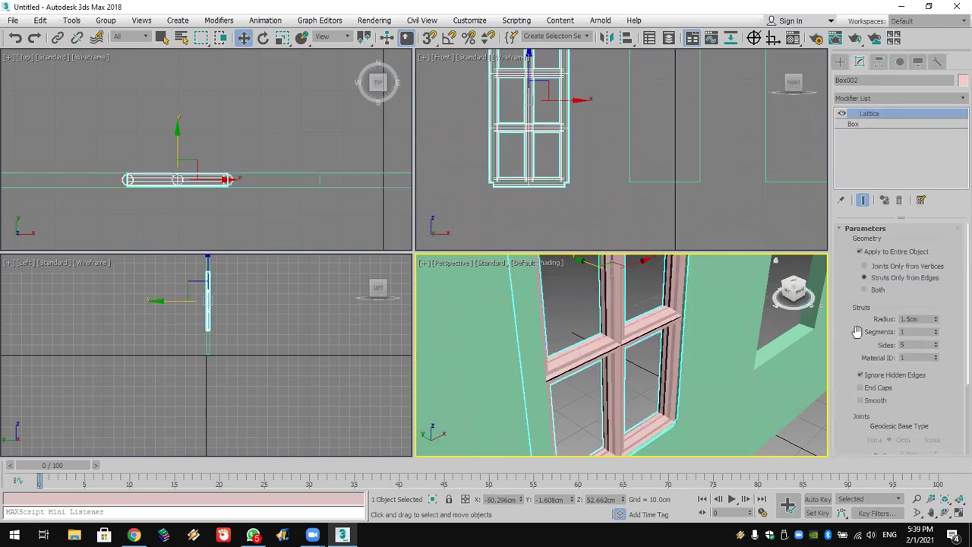
{"action": "scroll", "coordinate": [676, 335], "scroll_direction": "down", "scroll_amount": 5}
Clone the lattice window frame in place as a copy and remove the Lattice modifier from that copy to make a glass pane.
{"action": "right_click", "coordinate": [656, 335]}
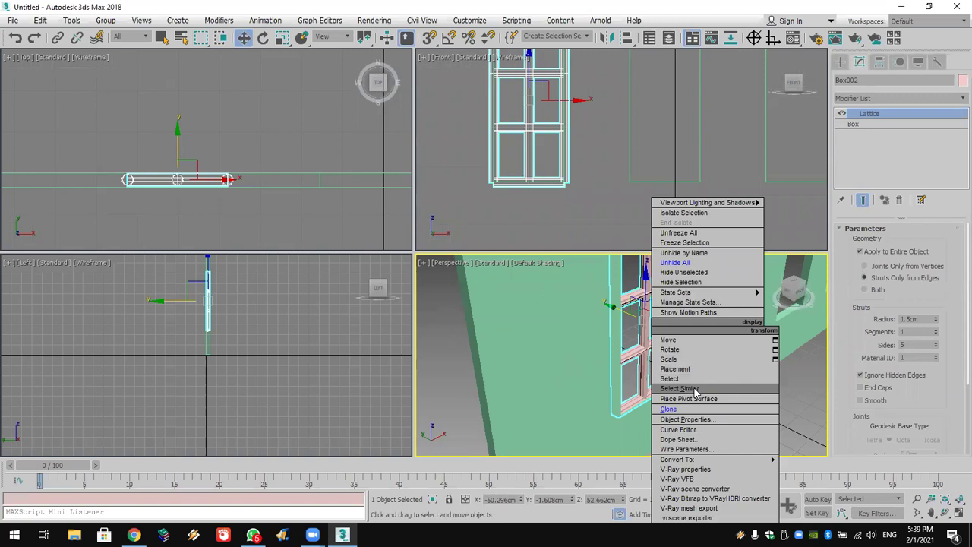
{"action": "left_click", "coordinate": [670, 408]}
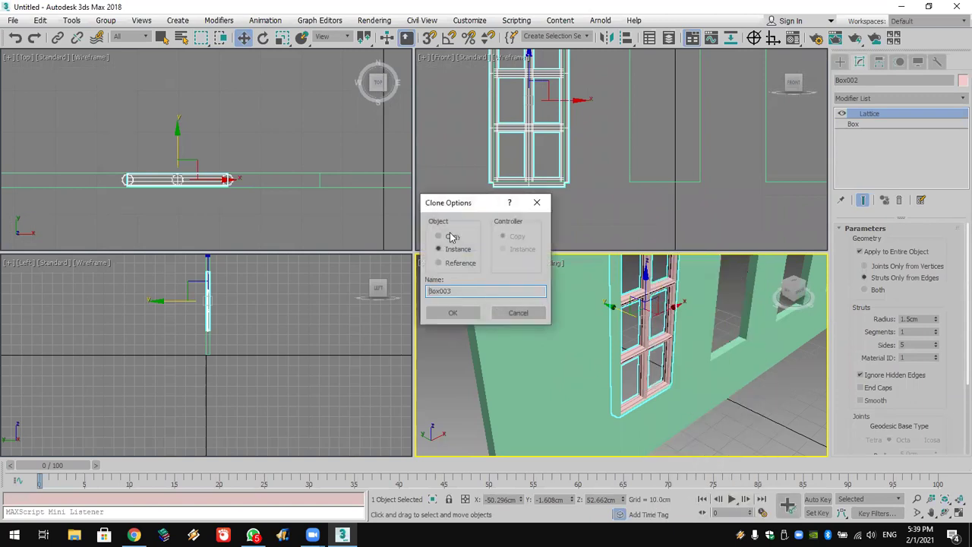
{"action": "left_click", "coordinate": [453, 312]}
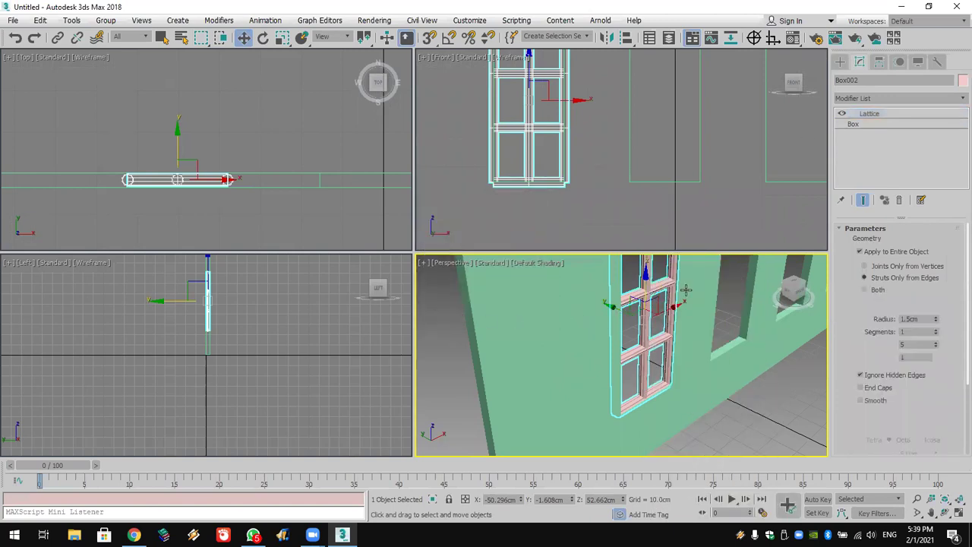
{"action": "left_click", "coordinate": [900, 200]}
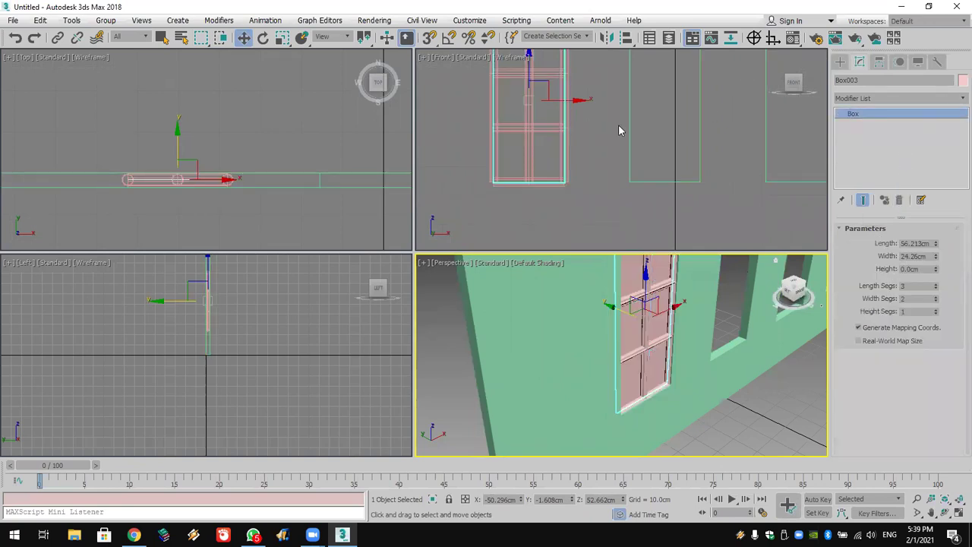
Change the glass pane's object color to a pale yellow-green and deselect it.
{"action": "left_click", "coordinate": [449, 217]}
{"action": "left_click", "coordinate": [548, 334]}
{"action": "scroll", "coordinate": [573, 341], "scroll_direction": "down", "scroll_amount": 2}
{"action": "middle_click_drag", "start_coordinate": [573, 341], "coordinate": [662, 399]}
{"action": "left_click", "coordinate": [722, 424]}
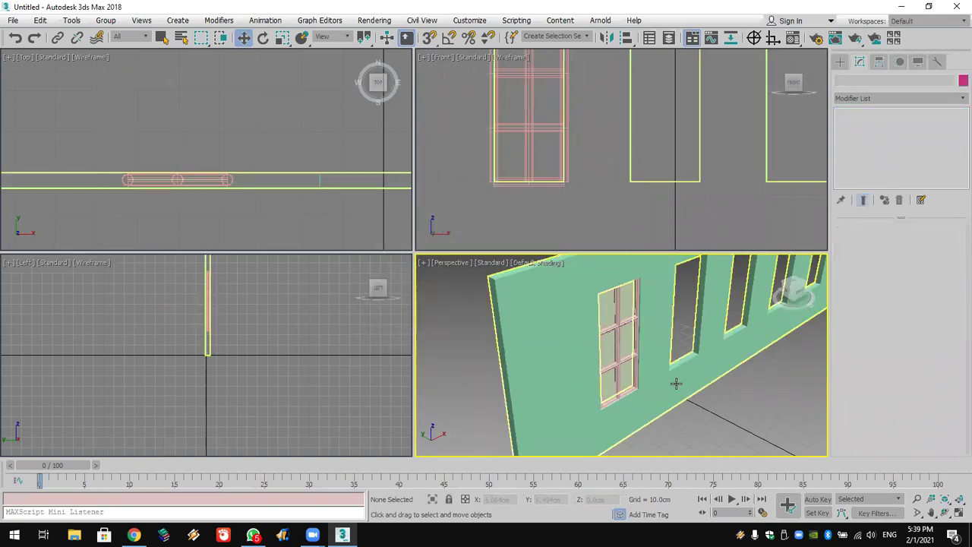
Turn on window selection, enclose the lattice frame and its glass pane, and group them under the default name.
{"action": "scroll", "coordinate": [610, 178], "scroll_direction": "down", "scroll_amount": 3}
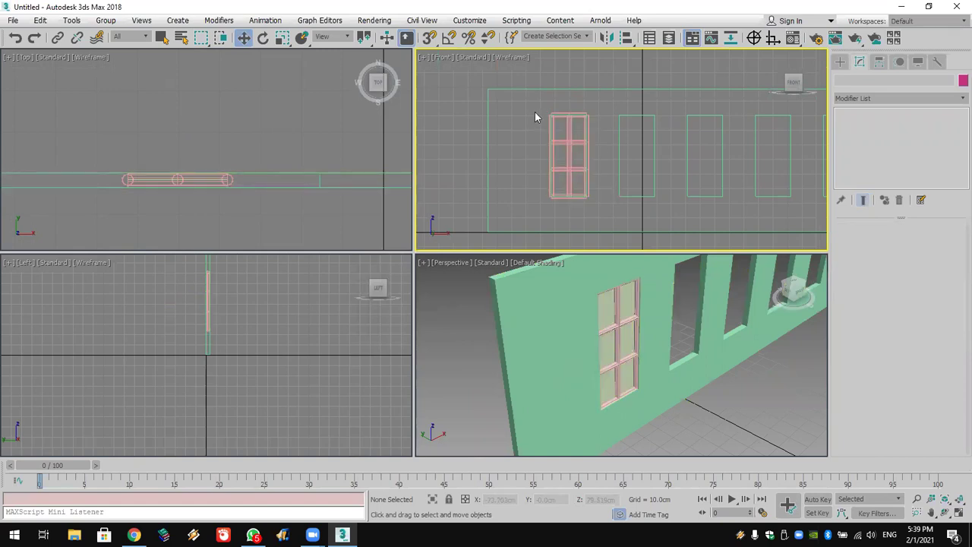
{"action": "left_click", "coordinate": [220, 37]}
{"action": "left_click_drag", "start_coordinate": [584, 194], "coordinate": [606, 215]}
{"action": "left_click", "coordinate": [106, 20]}
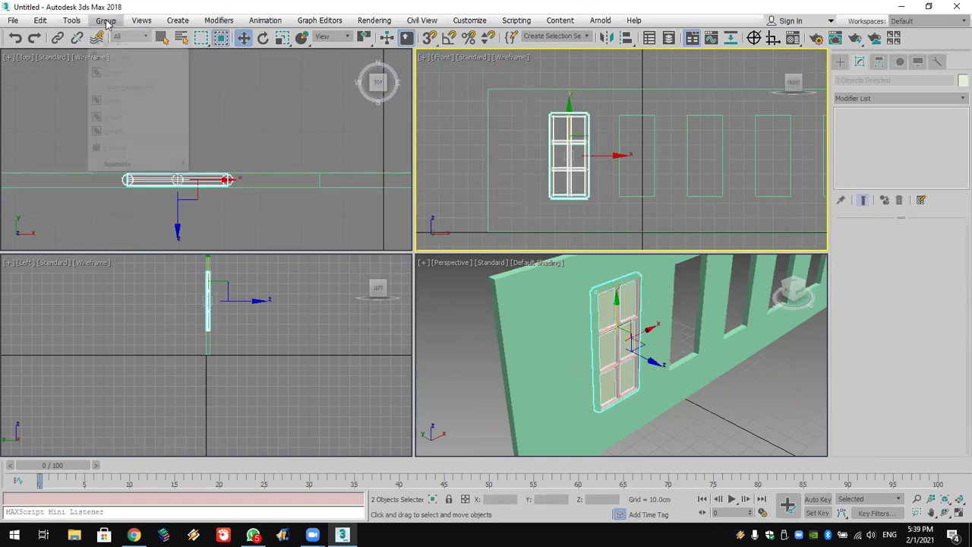
{"action": "left_click", "coordinate": [121, 43]}
{"action": "left_click", "coordinate": [494, 288]}
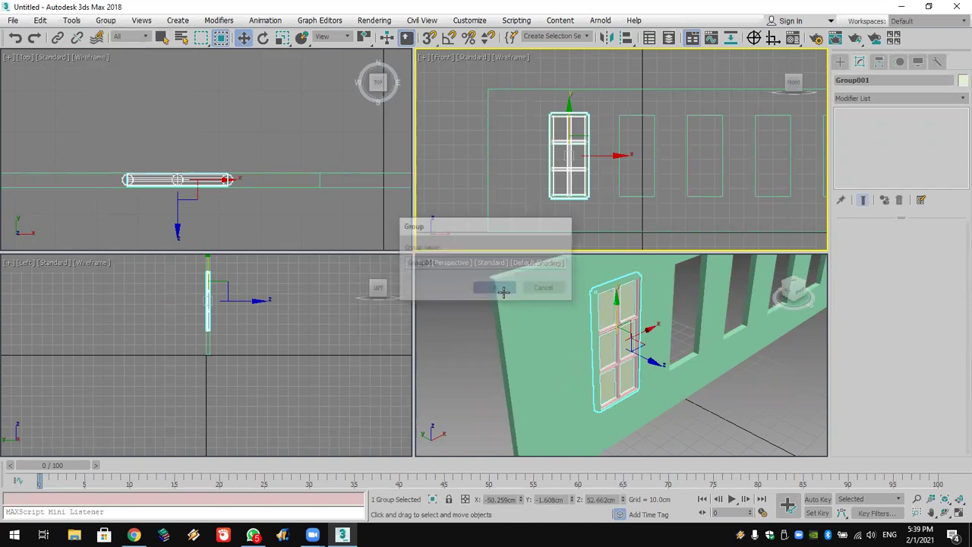
{"action": "middle_click_drag", "start_coordinate": [600, 215], "coordinate": [552, 220]}
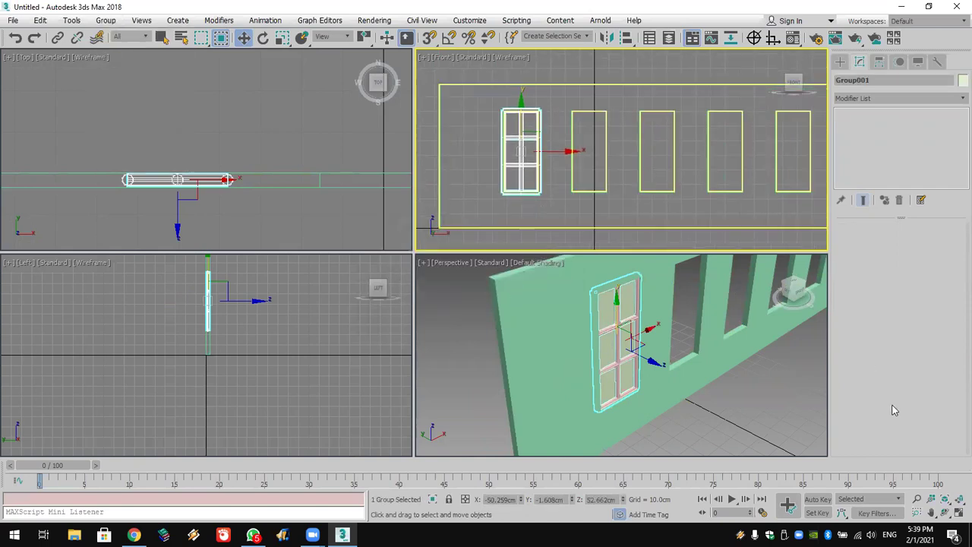
Turn on 3D snapping with the Midpoint snap type in the Front view and lock the selection on the window group.
{"action": "left_click", "coordinate": [958, 513]}
{"action": "middle_click_drag", "start_coordinate": [618, 349], "coordinate": [551, 331]}
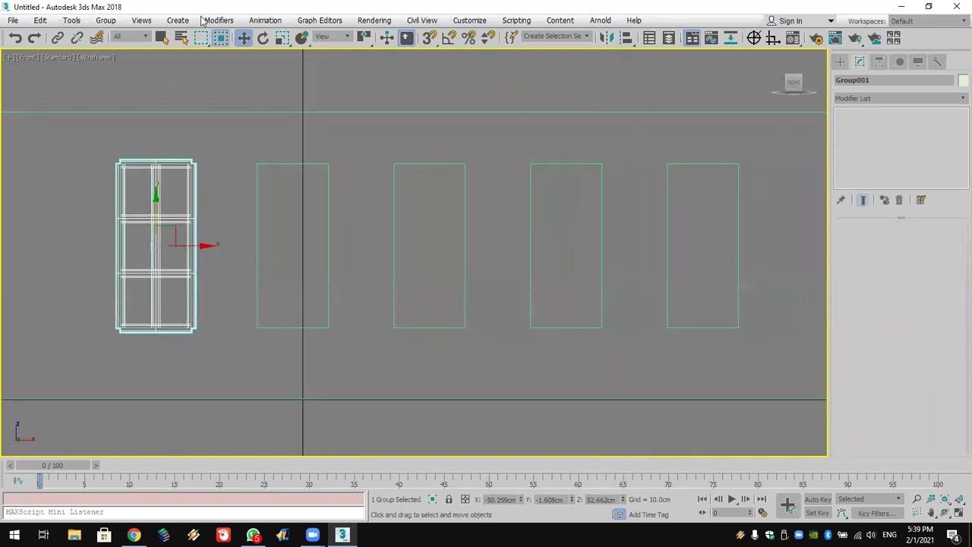
{"action": "left_click", "coordinate": [430, 38]}
{"action": "right_click", "coordinate": [429, 37]}
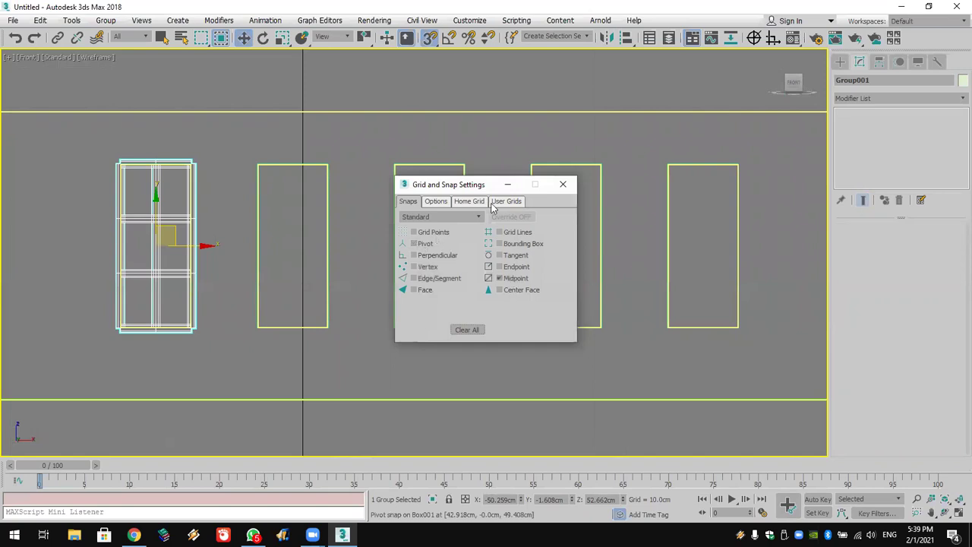
{"action": "left_click", "coordinate": [563, 184]}
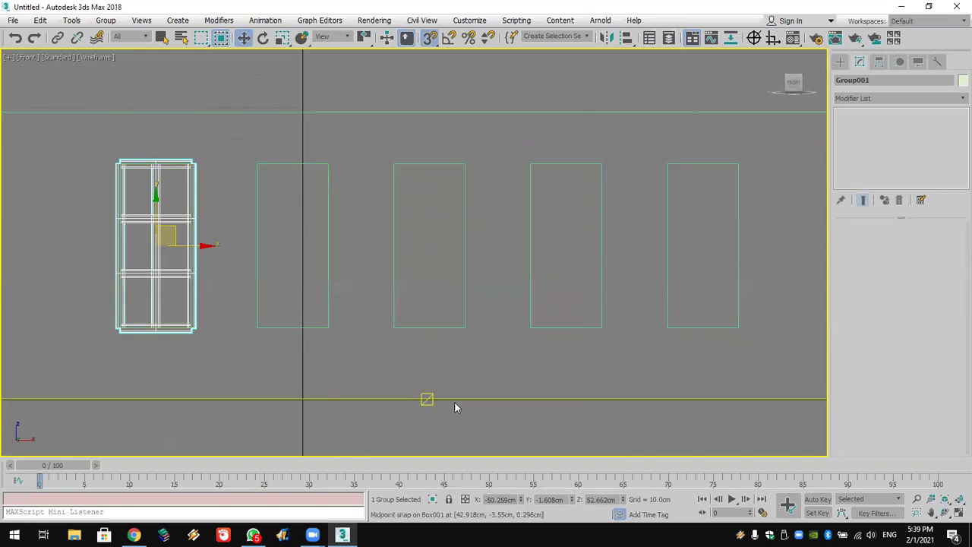
{"action": "left_click", "coordinate": [449, 500]}
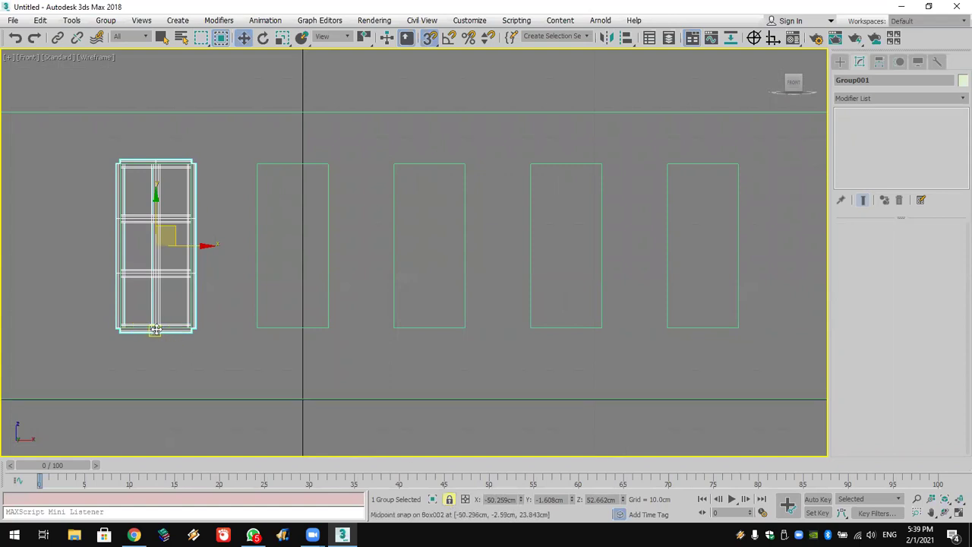
{"action": "scroll", "coordinate": [201, 346], "scroll_direction": "up", "scroll_amount": 6}
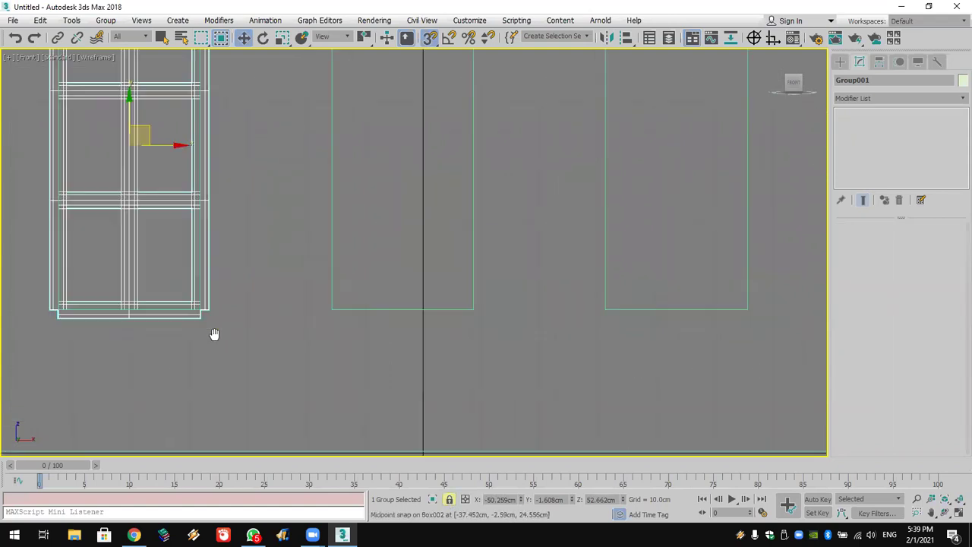
{"action": "key", "text": "space"}
{"action": "middle_click_drag", "start_coordinate": [102, 298], "coordinate": [130, 341], "text": "alt"}
{"action": "left_click_drag", "start_coordinate": [129, 341], "coordinate": [394, 385], "text": "shift"}
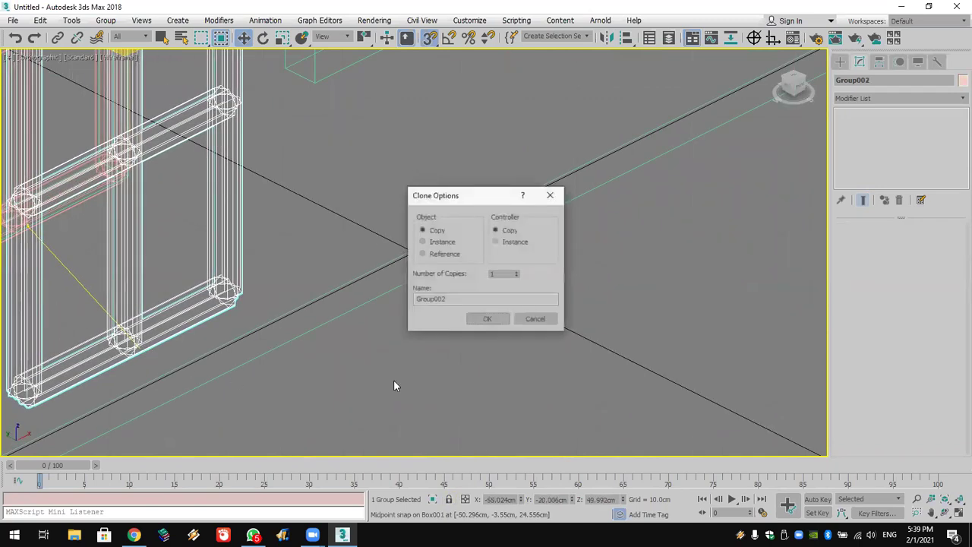
{"action": "key", "text": "Return"}
{"action": "key", "text": "space"}
{"action": "scroll", "coordinate": [430, 349], "scroll_direction": "up", "scroll_amount": 3}
{"action": "scroll", "coordinate": [443, 349], "scroll_direction": "down", "scroll_amount": 2}
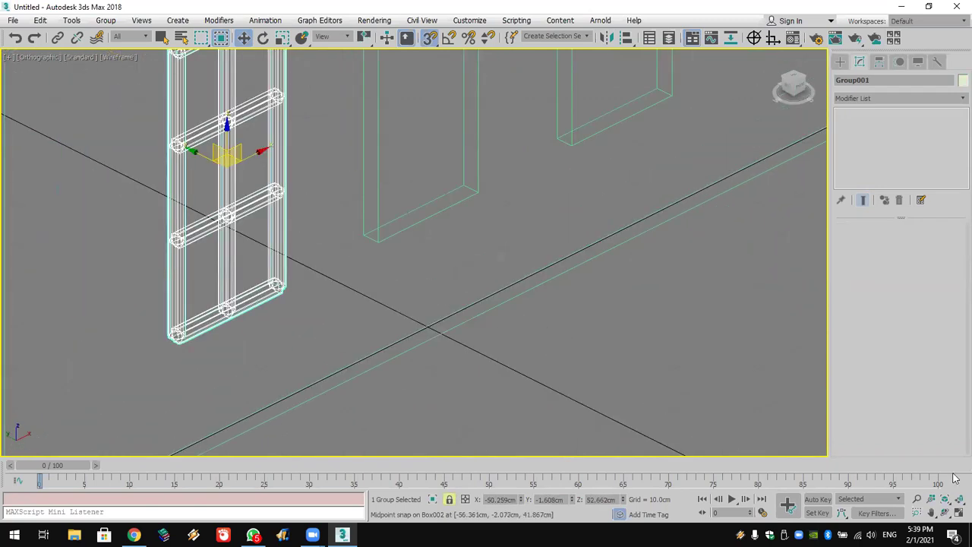
Clone the window group as five copies, snapping from its bottom midpoint to the bottom midpoint of the neighbouring wall opening.
{"action": "key", "text": "f"}
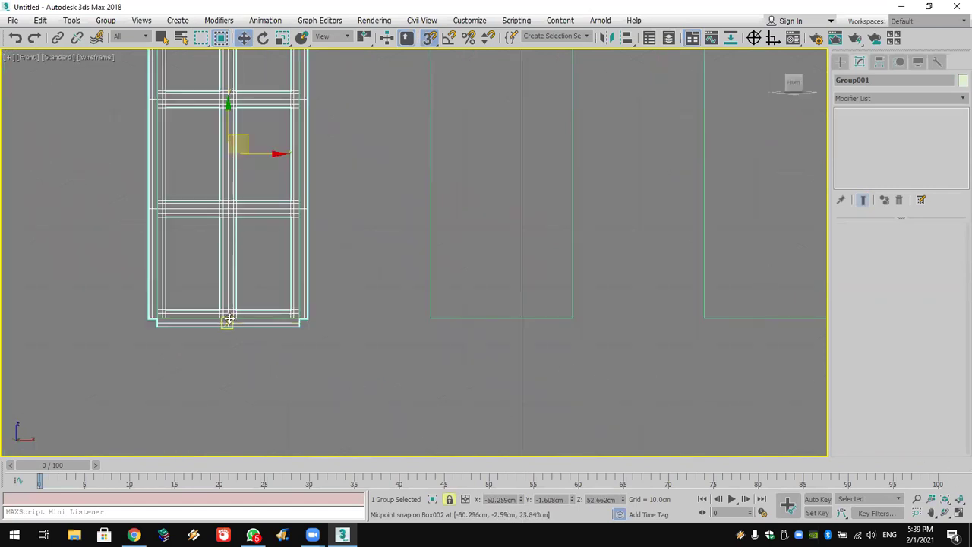
{"action": "left_click_drag", "start_coordinate": [229, 318], "coordinate": [393, 351], "text": "shift"}
{"action": "key", "text": "shift+z"}
{"action": "left_click_drag", "start_coordinate": [436, 191], "coordinate": [407, 139], "text": "shift"}
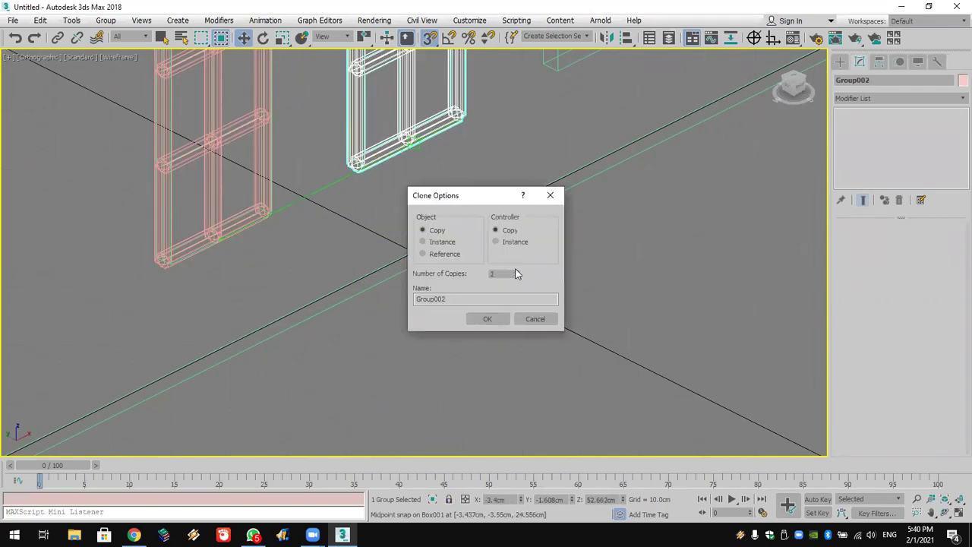
{"action": "left_click", "coordinate": [488, 318]}
{"action": "scroll", "coordinate": [518, 310], "scroll_direction": "down", "scroll_amount": 3}
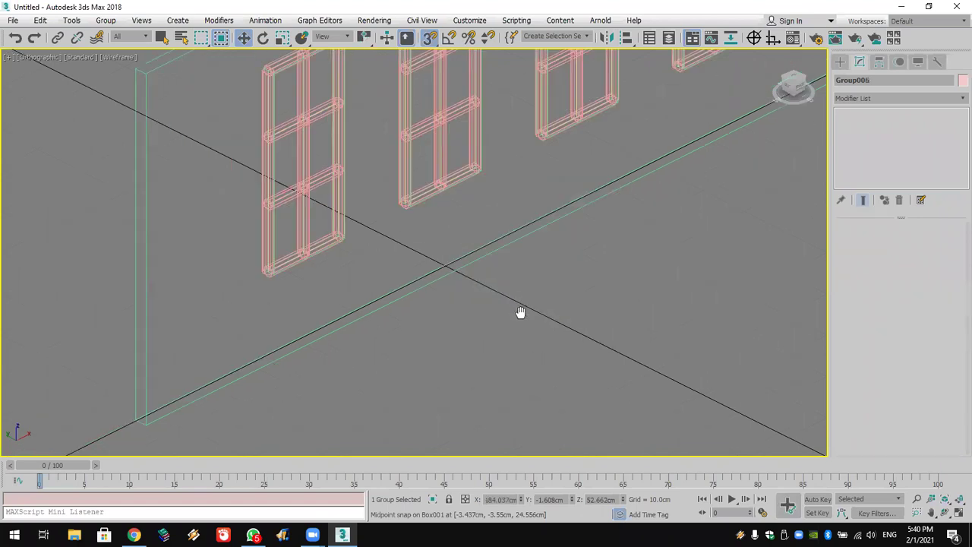
{"action": "middle_click_drag", "start_coordinate": [519, 312], "coordinate": [453, 349]}
{"action": "middle_click_drag", "start_coordinate": [559, 354], "coordinate": [608, 384]}
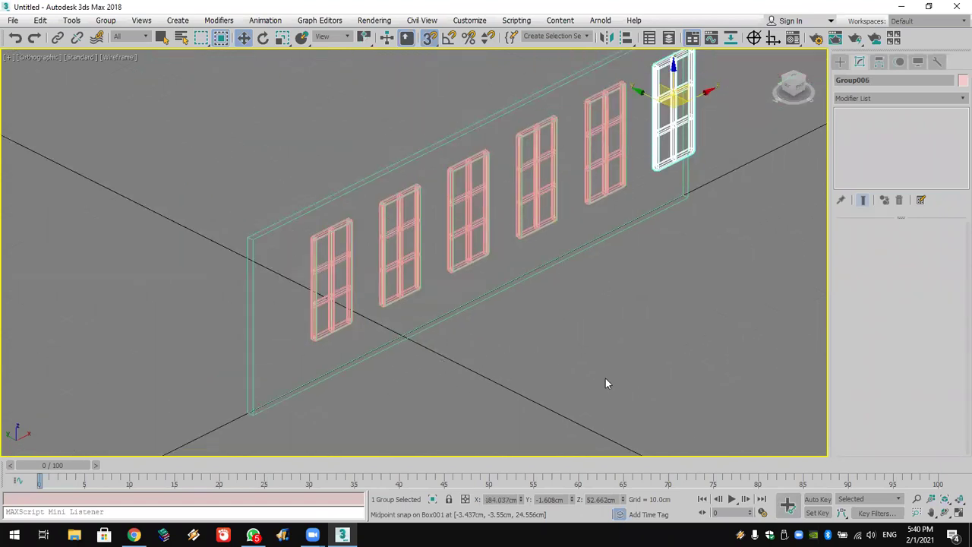
{"action": "key", "text": "f"}
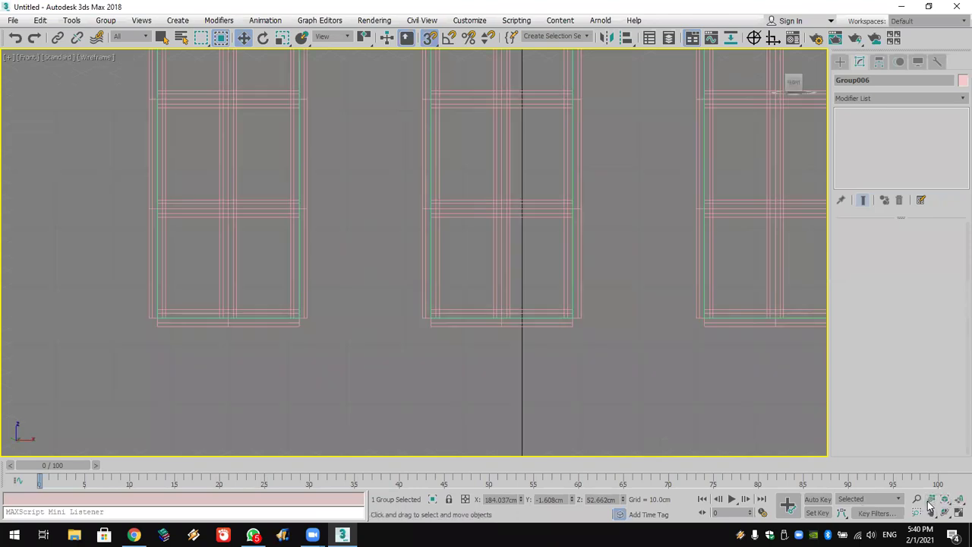
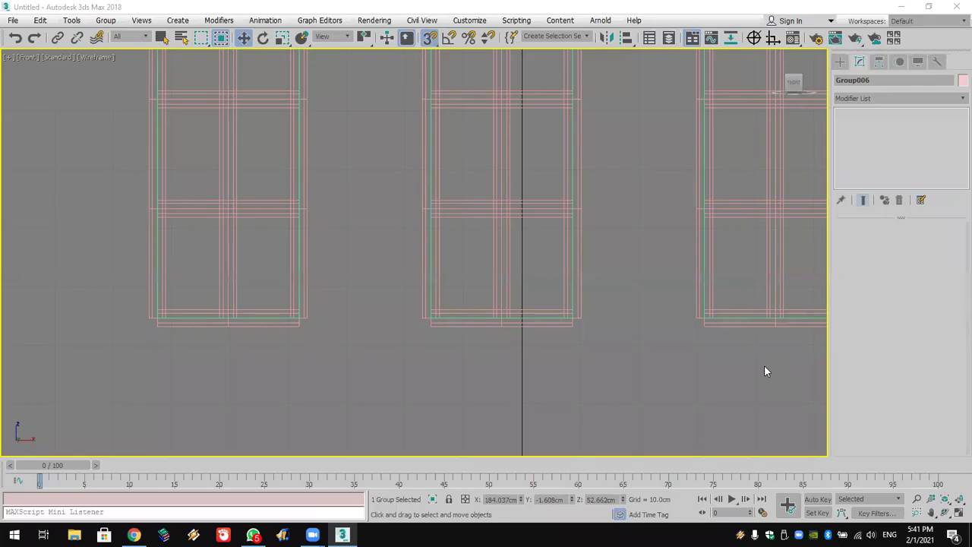
Return to the four-viewport layout and delete the surplus window at the wall's far end.
{"action": "left_click", "coordinate": [958, 500]}
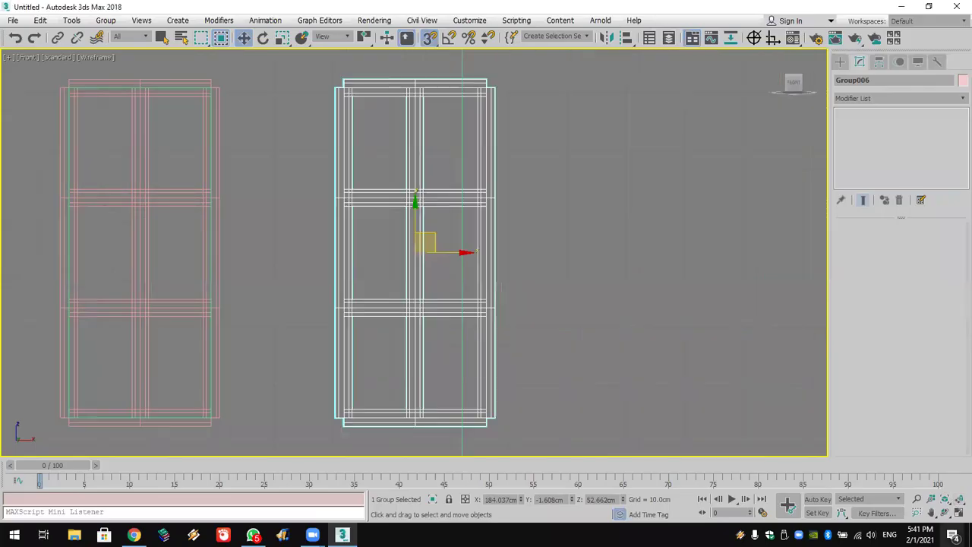
{"action": "left_click", "coordinate": [959, 512]}
{"action": "left_click", "coordinate": [706, 136]}
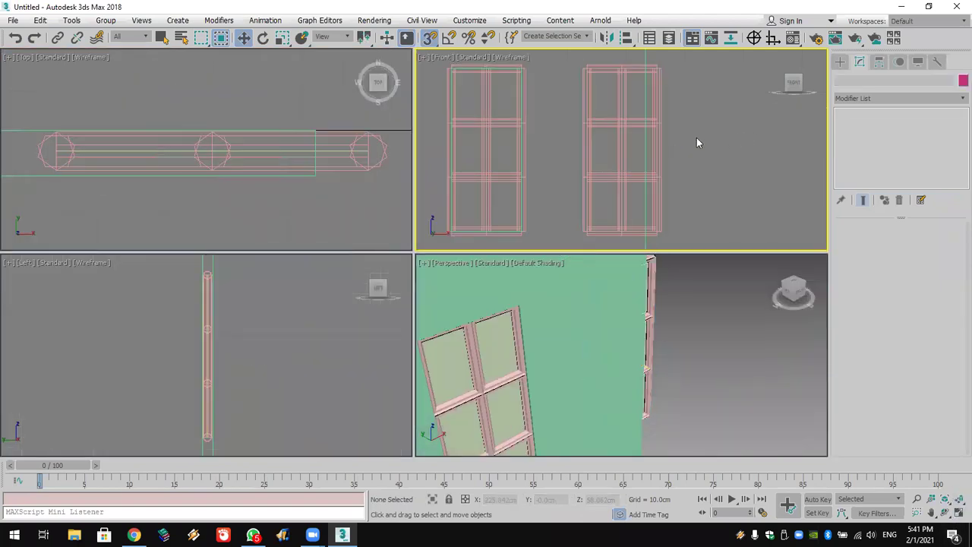
{"action": "left_click", "coordinate": [638, 168]}
{"action": "key", "text": "Delete"}
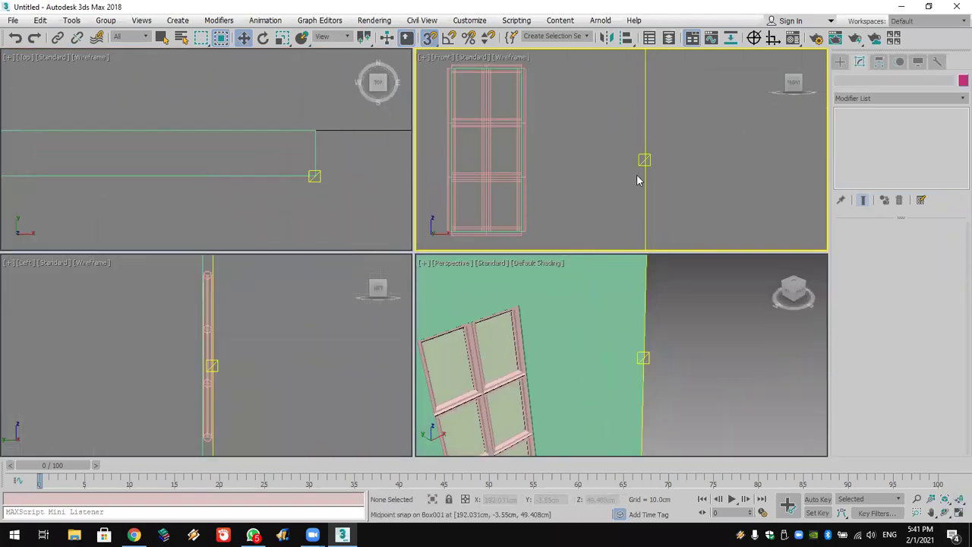
Group the front wall together with its five windows.
{"action": "scroll", "coordinate": [637, 174], "scroll_direction": "down", "scroll_amount": 5}
{"action": "middle_click_drag", "start_coordinate": [575, 177], "coordinate": [624, 156]}
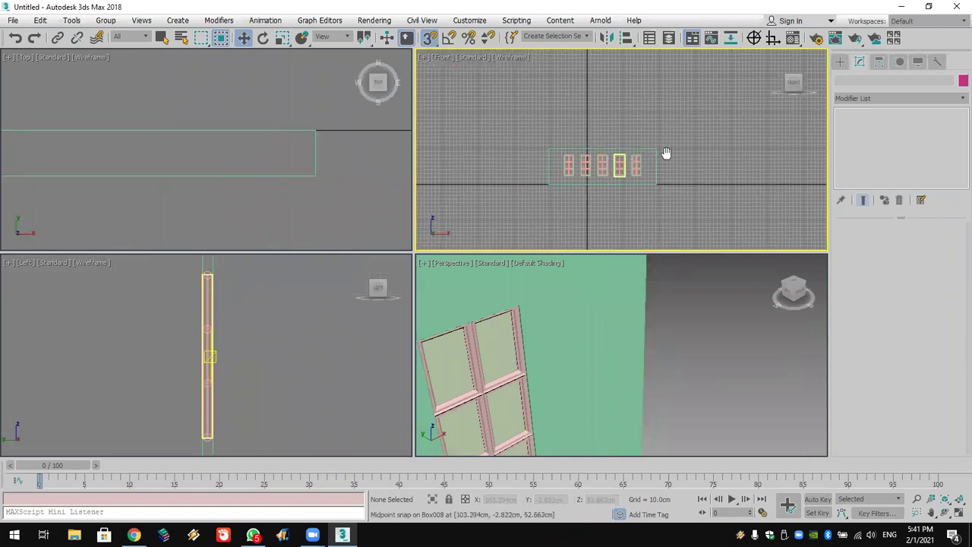
{"action": "scroll", "coordinate": [667, 154], "scroll_direction": "up", "scroll_amount": 5}
{"action": "scroll", "coordinate": [679, 149], "scroll_direction": "down", "scroll_amount": 2}
{"action": "scroll", "coordinate": [684, 155], "scroll_direction": "down", "scroll_amount": 2}
{"action": "left_click_drag", "start_coordinate": [751, 202], "coordinate": [451, 73]}
{"action": "left_click", "coordinate": [106, 21]}
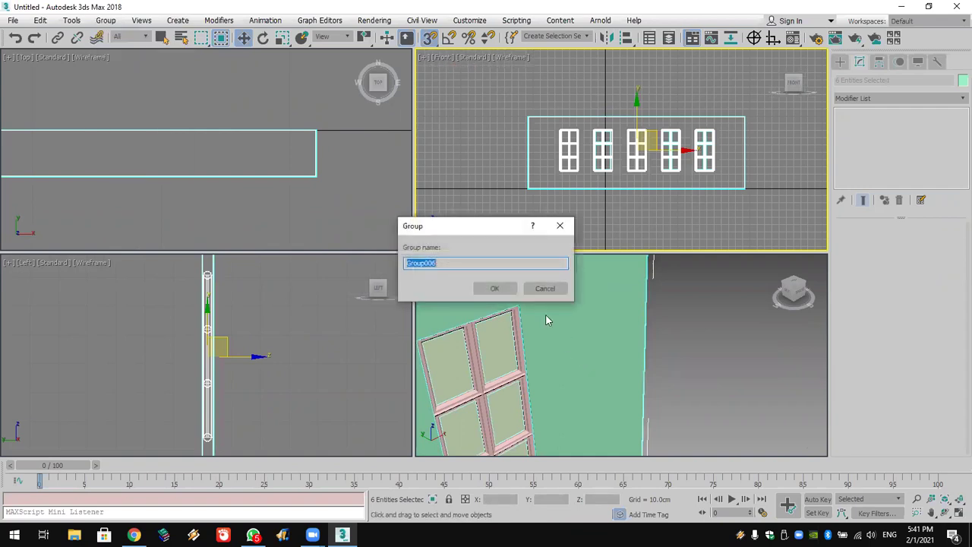
{"action": "left_click", "coordinate": [492, 287]}
Make a rotated copy of the wall group in the top view and set its absolute Z rotation to 90.
{"action": "scroll", "coordinate": [221, 181], "scroll_direction": "down", "scroll_amount": 5}
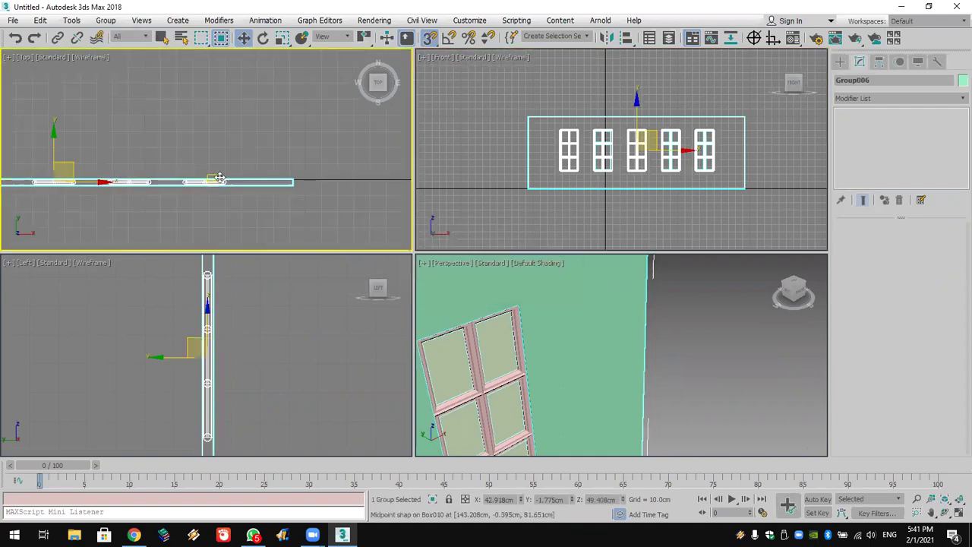
{"action": "scroll", "coordinate": [226, 180], "scroll_direction": "up", "scroll_amount": 4}
{"action": "scroll", "coordinate": [228, 179], "scroll_direction": "down", "scroll_amount": 3}
{"action": "middle_click_drag", "start_coordinate": [228, 178], "coordinate": [220, 205]}
{"action": "left_click", "coordinate": [261, 38]}
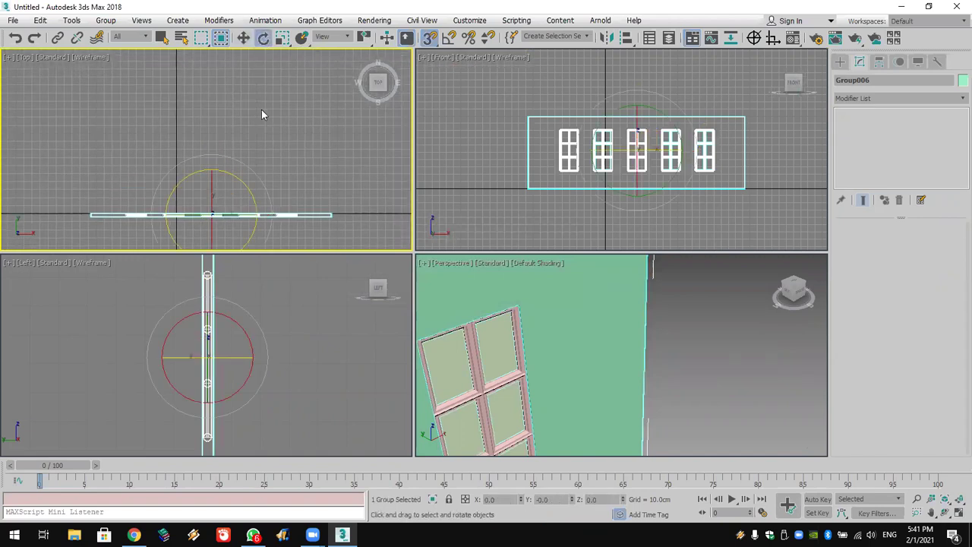
{"action": "mouse_move", "coordinate": [240, 180]}
{"action": "left_mouse_down", "text": "shift"}
{"action": "mouse_move", "coordinate": [262, 211]}
{"action": "mouse_move", "coordinate": [272, 261]}
{"action": "left_mouse_up", "text": "shift"}
{"action": "left_click_drag", "start_coordinate": [454, 328], "coordinate": [456, 365], "text": "shift"}
{"action": "left_click", "coordinate": [502, 311]}
{"action": "right_click", "coordinate": [263, 38]}
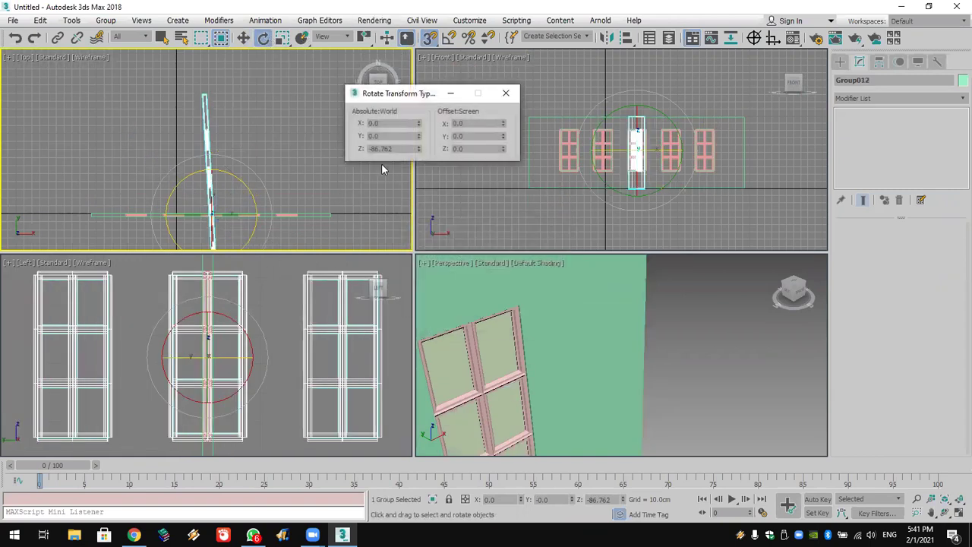
{"action": "double_click", "coordinate": [407, 148]}
{"action": "type", "text": "90"}
{"action": "key", "text": "Return"}
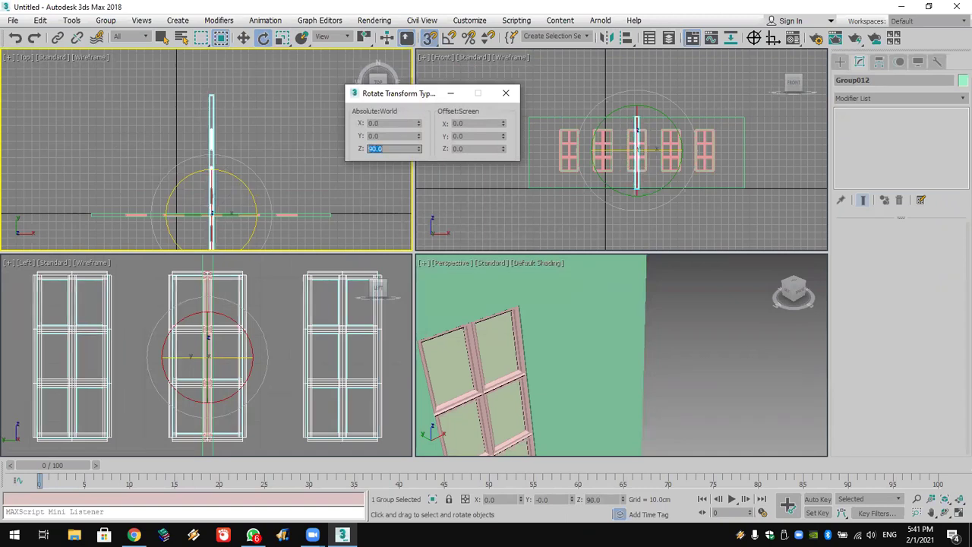
Move the perpendicular wall to the front wall's right end and join their corners using vertex snapping.
{"action": "left_click", "coordinate": [506, 92]}
{"action": "left_click", "coordinate": [243, 38]}
{"action": "left_click_drag", "start_coordinate": [232, 195], "coordinate": [295, 187]}
{"action": "scroll", "coordinate": [295, 187], "scroll_direction": "up", "scroll_amount": 3}
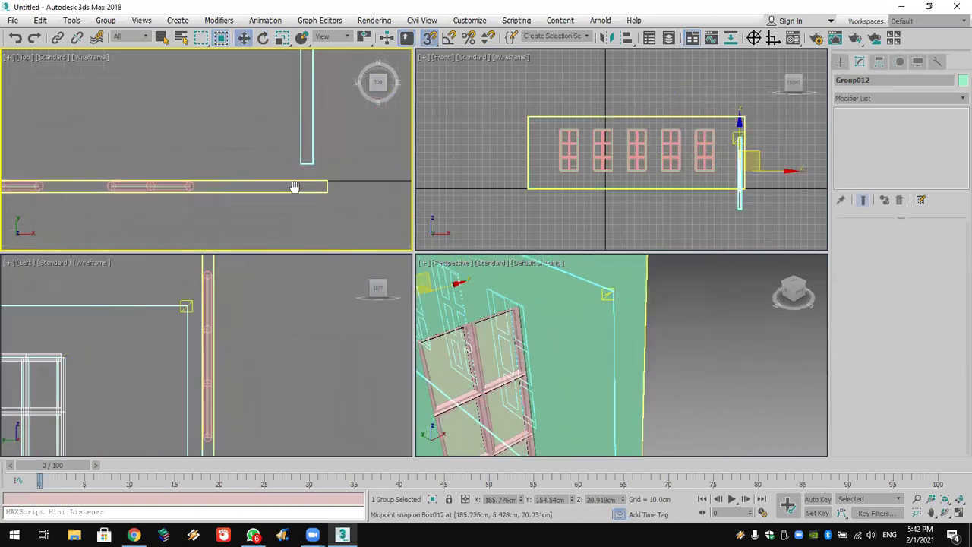
{"action": "right_click", "coordinate": [430, 40]}
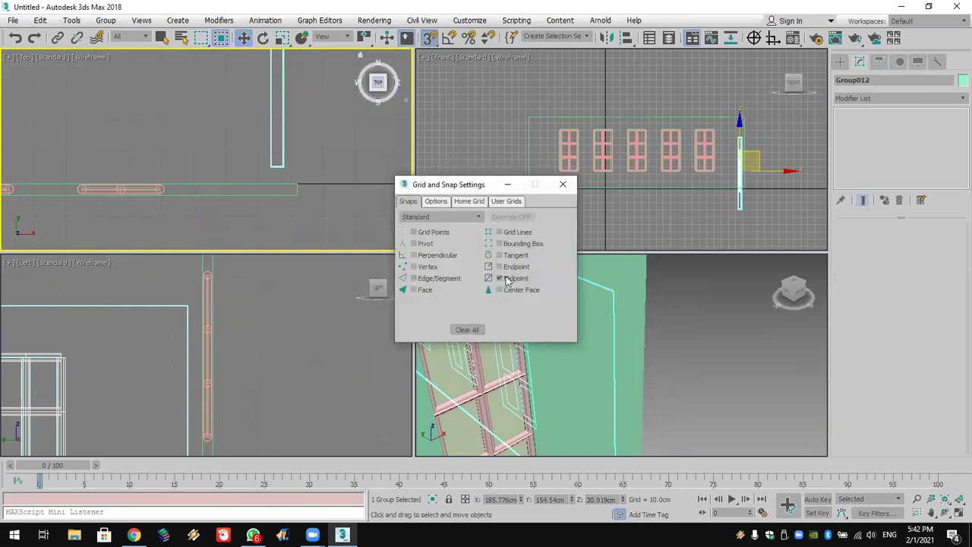
{"action": "left_click", "coordinate": [563, 184]}
{"action": "left_click_drag", "start_coordinate": [285, 167], "coordinate": [304, 174]}
{"action": "scroll", "coordinate": [304, 174], "scroll_direction": "down", "scroll_amount": 3}
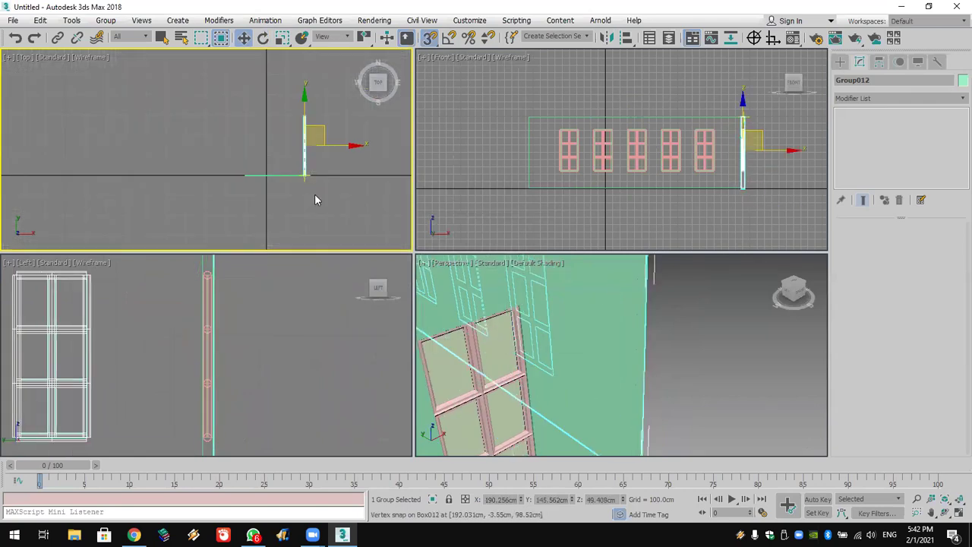
Group the two joined walls into one L-shaped group.
{"action": "key", "text": "ctrl+a"}
{"action": "left_click", "coordinate": [105, 20]}
{"action": "left_click", "coordinate": [114, 43]}
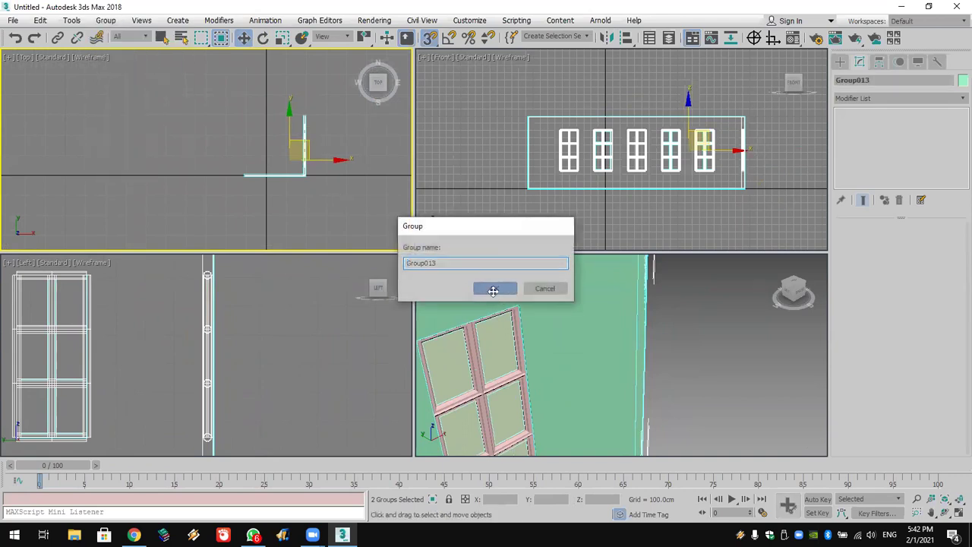
{"action": "left_click", "coordinate": [490, 295]}
{"action": "left_click", "coordinate": [263, 38]}
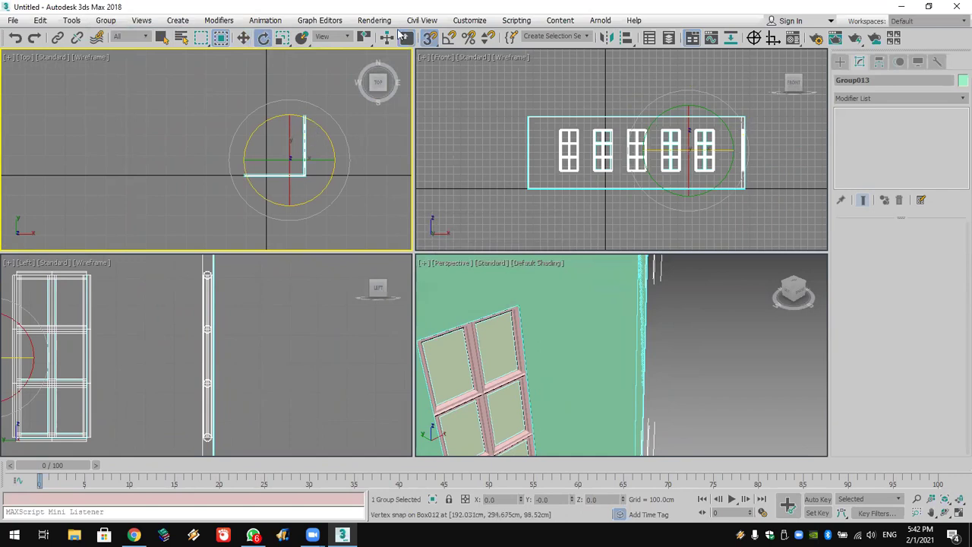
{"action": "left_click_drag", "start_coordinate": [317, 124], "coordinate": [364, 256]}
{"action": "left_click_drag", "start_coordinate": [457, 295], "coordinate": [459, 294], "text": "shift"}
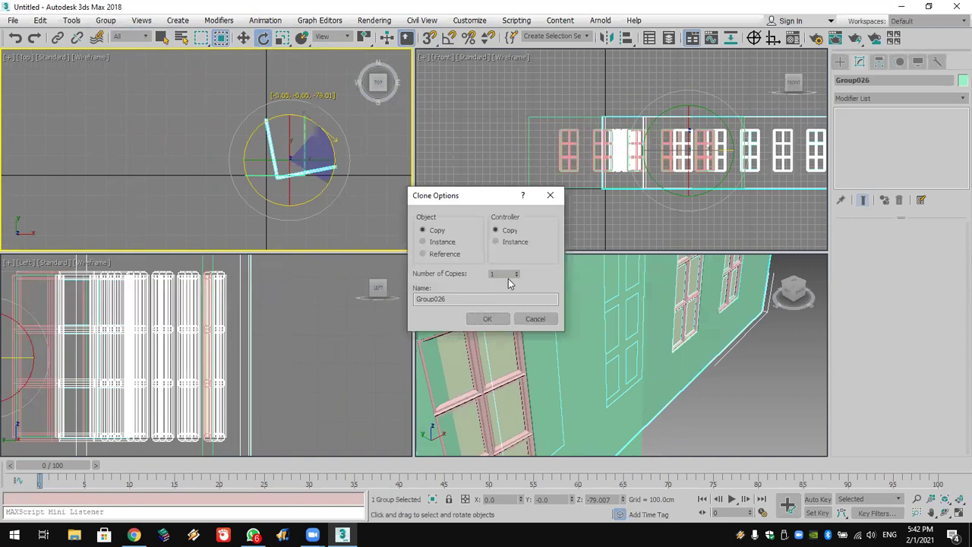
{"action": "left_click", "coordinate": [520, 319]}
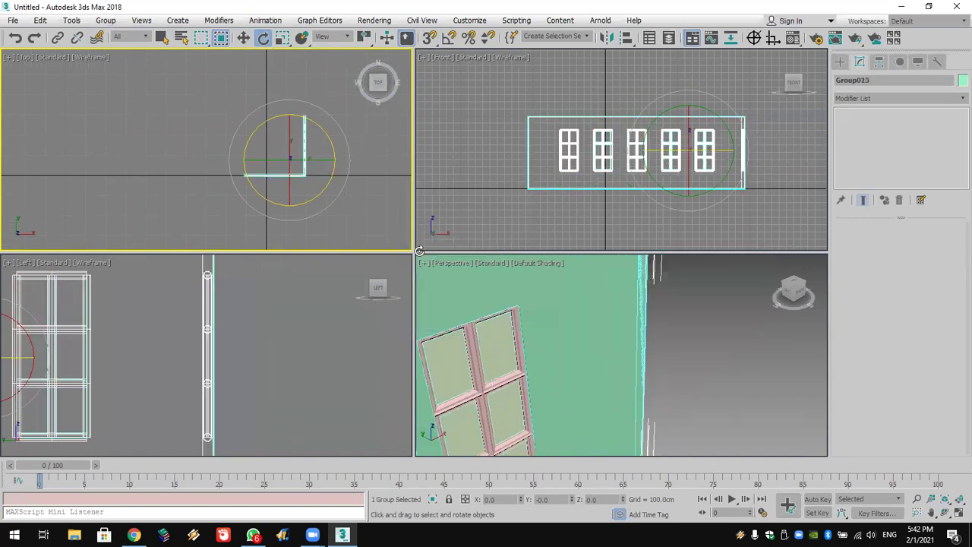
Make one rotated copy of the L-shaped wall group and set its absolute Z rotation to -180.
{"action": "mouse_move", "coordinate": [333, 143]}
{"action": "left_mouse_down", "text": "shift"}
{"action": "mouse_move", "coordinate": [351, 457]}
{"action": "mouse_move", "coordinate": [295, 285]}
{"action": "left_mouse_up", "text": "shift"}
{"action": "left_click", "coordinate": [486, 318]}
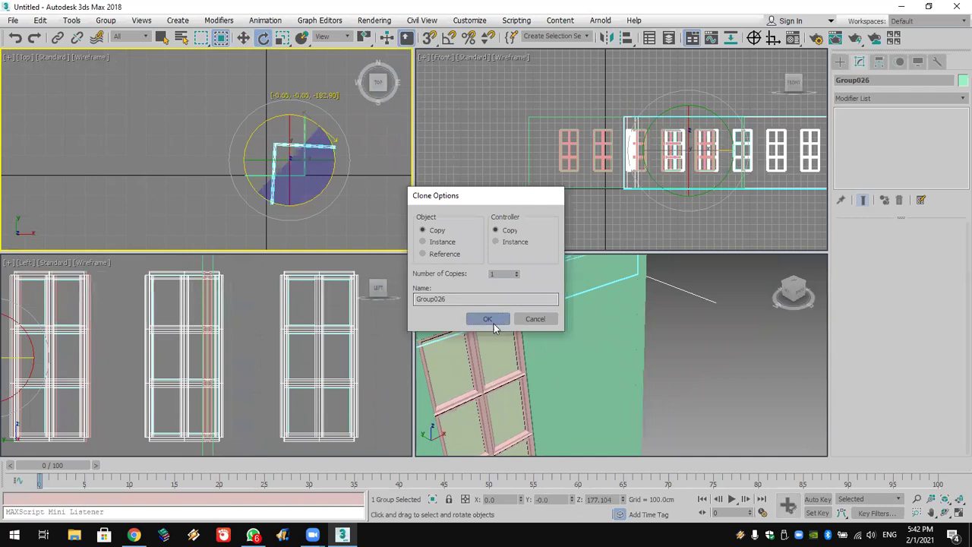
{"action": "right_click", "coordinate": [263, 37]}
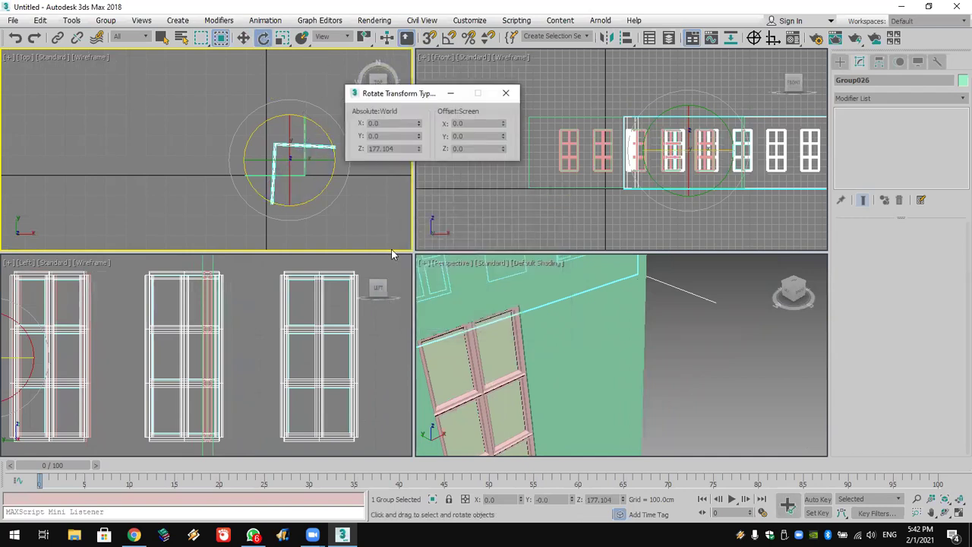
{"action": "double_click", "coordinate": [394, 149]}
{"action": "key", "text": "BackSpace"}
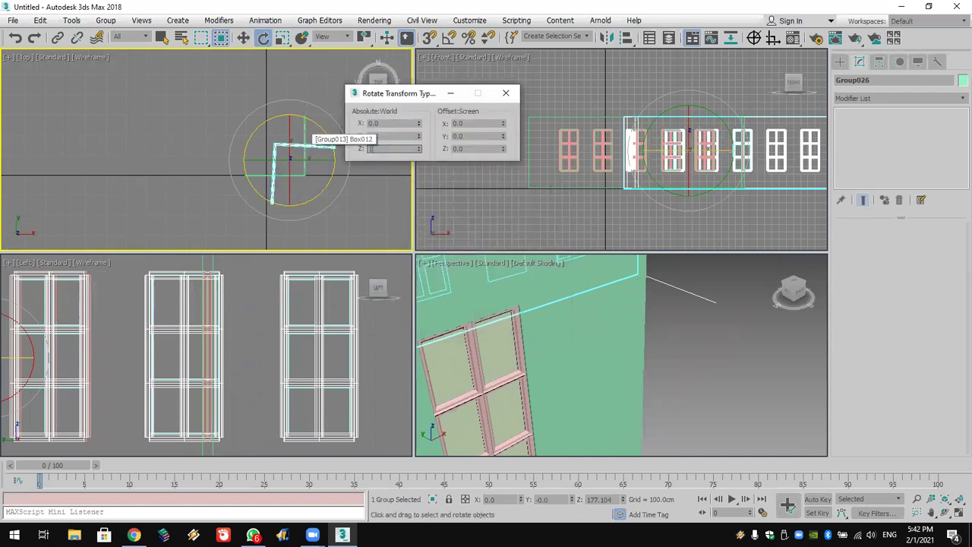
{"action": "key", "text": "Return"}
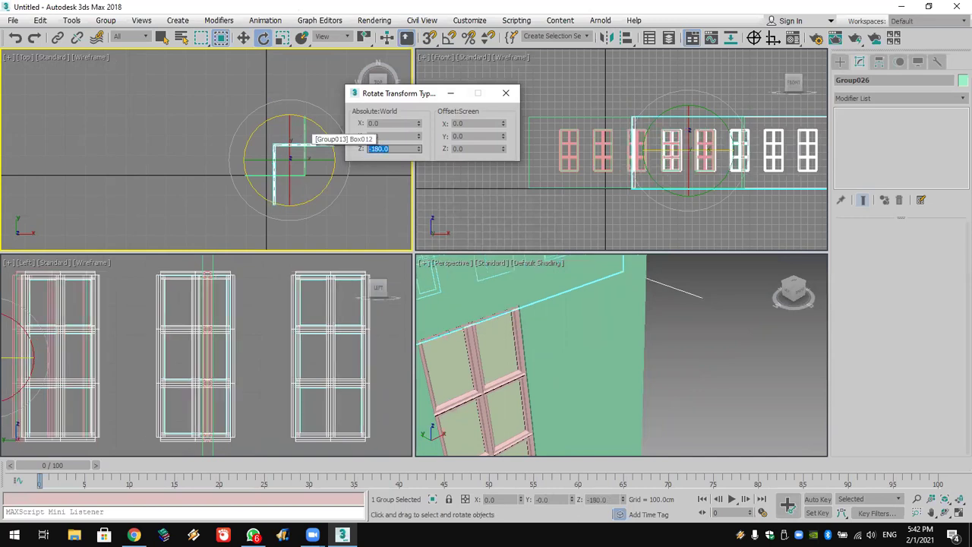
{"action": "left_click", "coordinate": [506, 93]}
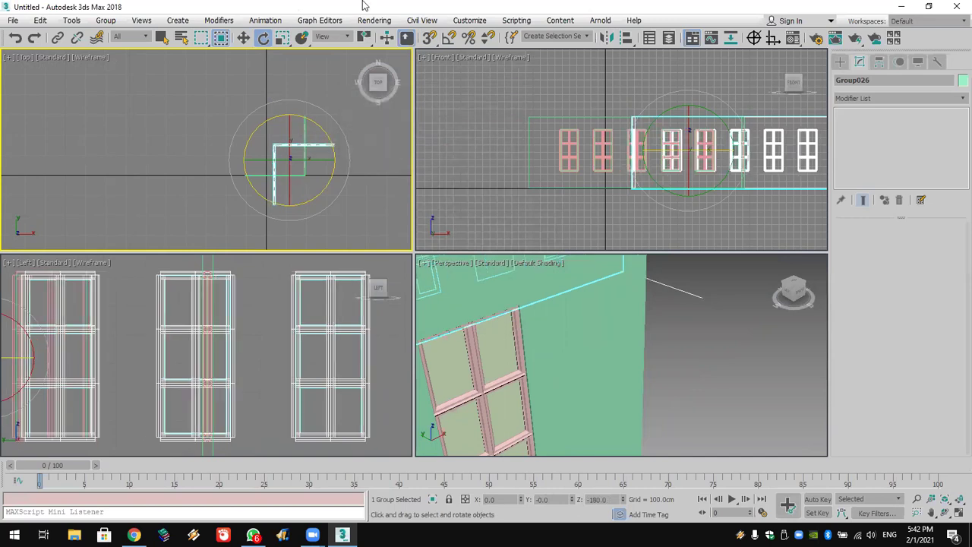
Move the copied L-shaped walls opposite the originals and snap their corner onto the front wall's free end to close the building.
{"action": "left_click", "coordinate": [243, 37]}
{"action": "left_click_drag", "start_coordinate": [308, 144], "coordinate": [276, 110]}
{"action": "scroll", "coordinate": [259, 176], "scroll_direction": "up", "scroll_amount": 5}
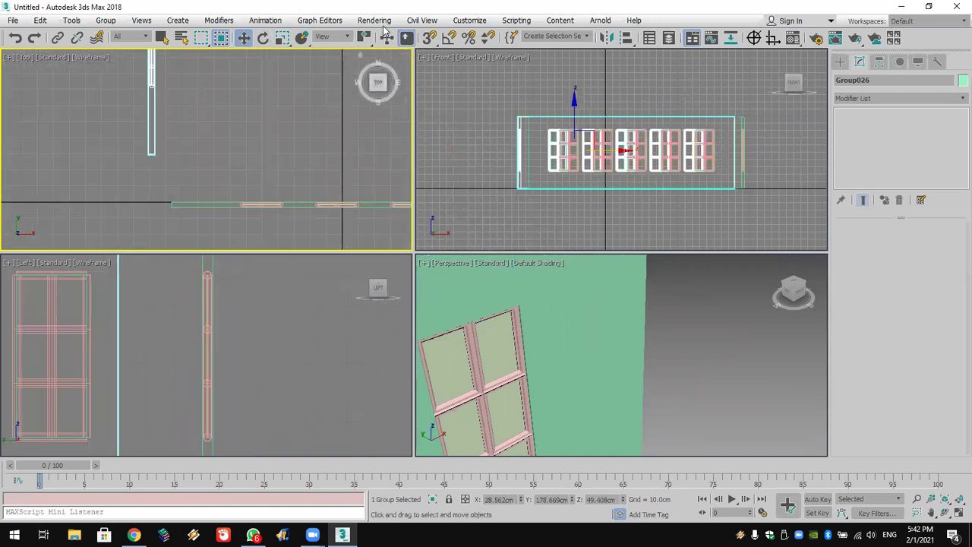
{"action": "left_click", "coordinate": [429, 37]}
{"action": "left_click_drag", "start_coordinate": [150, 153], "coordinate": [174, 205]}
Group the two L-shaped wall groups into a single building group.
{"action": "right_click", "coordinate": [472, 220]}
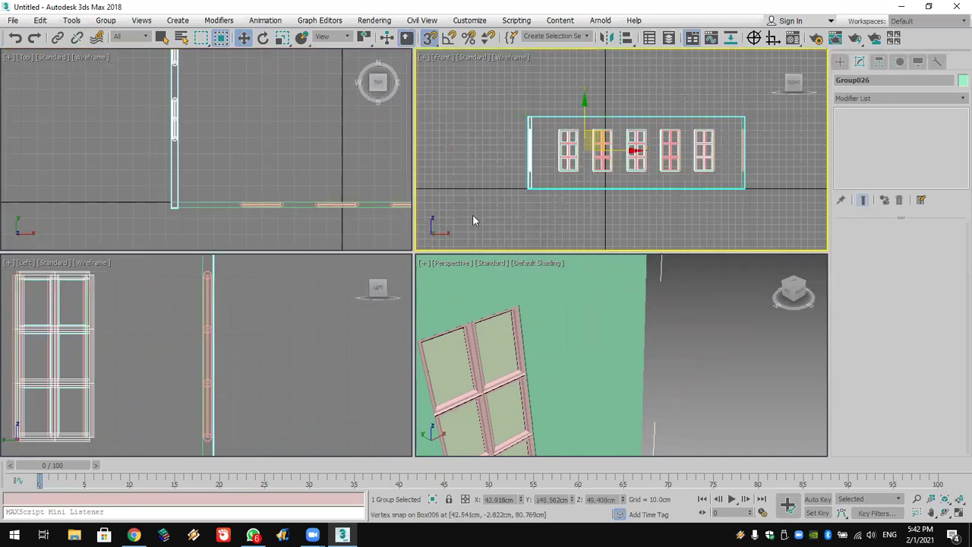
{"action": "left_click", "coordinate": [672, 235]}
{"action": "key", "text": "ctrl+a"}
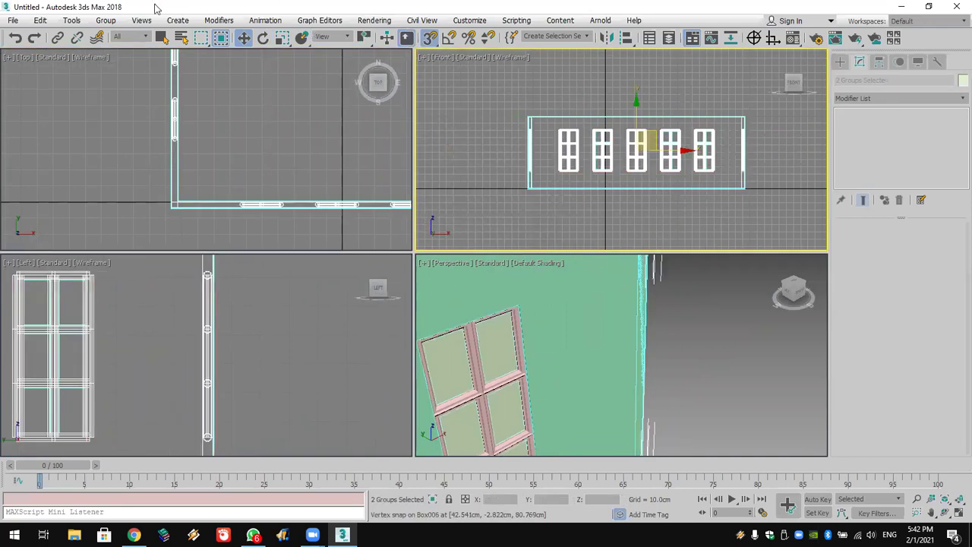
{"action": "left_click", "coordinate": [106, 20]}
{"action": "left_click", "coordinate": [115, 51]}
{"action": "left_click", "coordinate": [505, 288]}
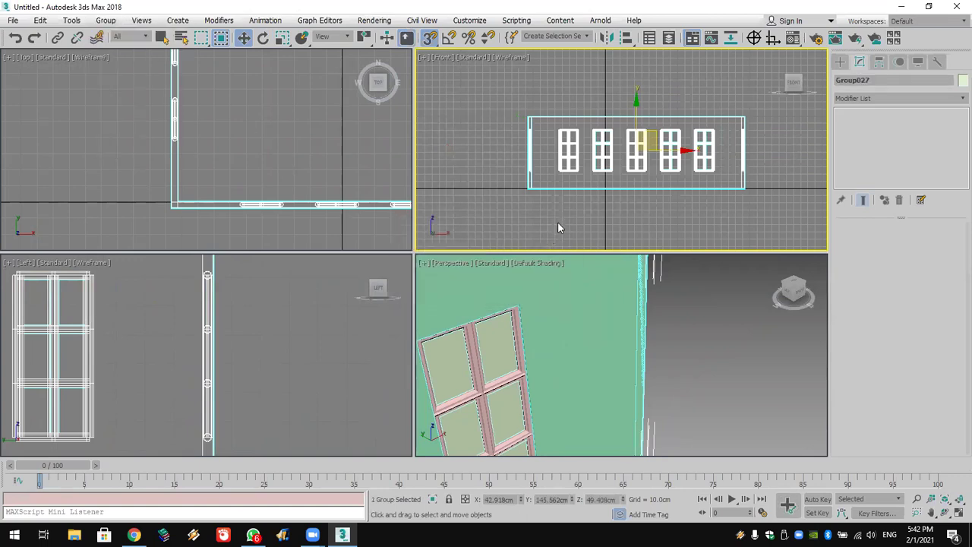
Draw a box across the building's footprint in the top view, about 298 by 295 cm, with a height of 0.01 cm.
{"action": "scroll", "coordinate": [559, 213], "scroll_direction": "down", "scroll_amount": 4}
{"action": "scroll", "coordinate": [247, 179], "scroll_direction": "down", "scroll_amount": 2}
{"action": "scroll", "coordinate": [250, 186], "scroll_direction": "down", "scroll_amount": 2}
{"action": "middle_click_drag", "start_coordinate": [225, 174], "coordinate": [160, 197]}
{"action": "left_click", "coordinate": [841, 62]}
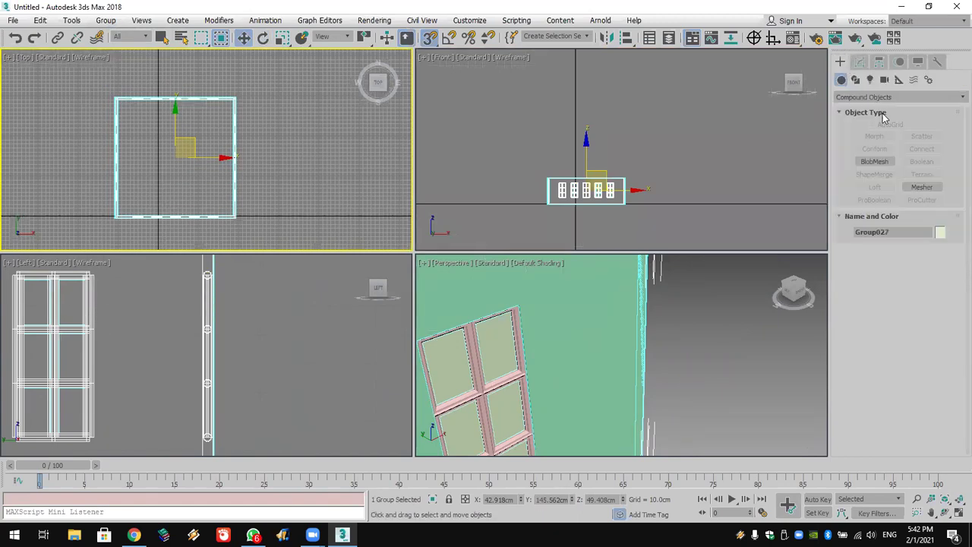
{"action": "left_click", "coordinate": [900, 96]}
{"action": "left_click", "coordinate": [873, 106]}
{"action": "left_click", "coordinate": [874, 136]}
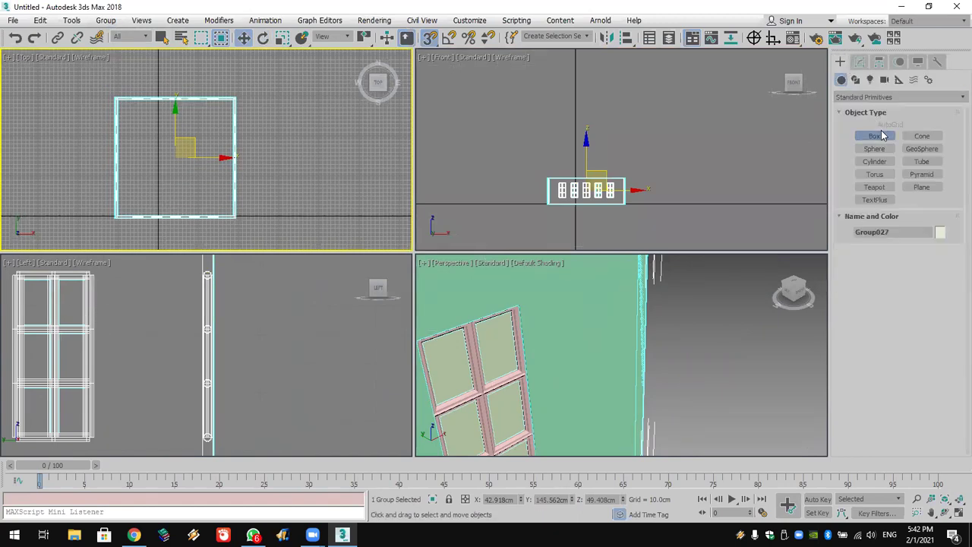
{"action": "left_click_drag", "start_coordinate": [116, 99], "coordinate": [233, 219]}
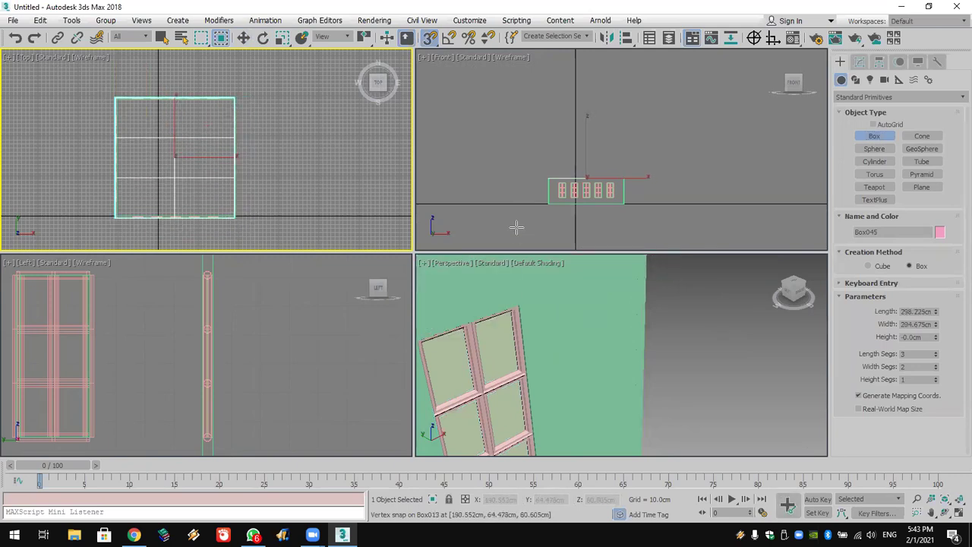
{"action": "right_click", "coordinate": [536, 195]}
{"action": "scroll", "coordinate": [539, 239], "scroll_direction": "up", "scroll_amount": 3}
{"action": "scroll", "coordinate": [593, 313], "scroll_direction": "down", "scroll_amount": 6}
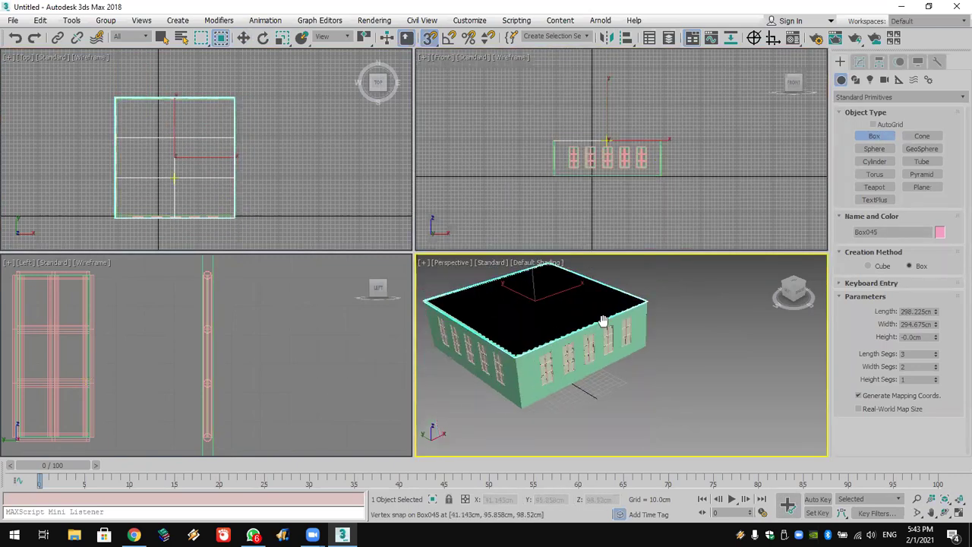
{"action": "left_click", "coordinate": [935, 335]}
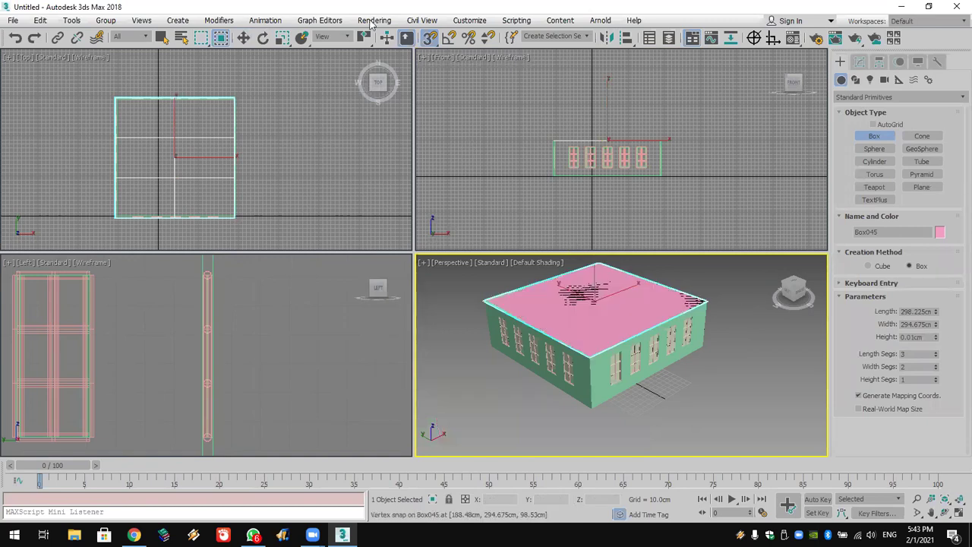
Set the flat box's absolute Z position to 0 cm so it forms the floor.
{"action": "left_click", "coordinate": [243, 37]}
{"action": "right_click", "coordinate": [243, 37]}
{"action": "double_click", "coordinate": [392, 148]}
{"action": "type", "text": "0"}
{"action": "key", "text": "Return"}
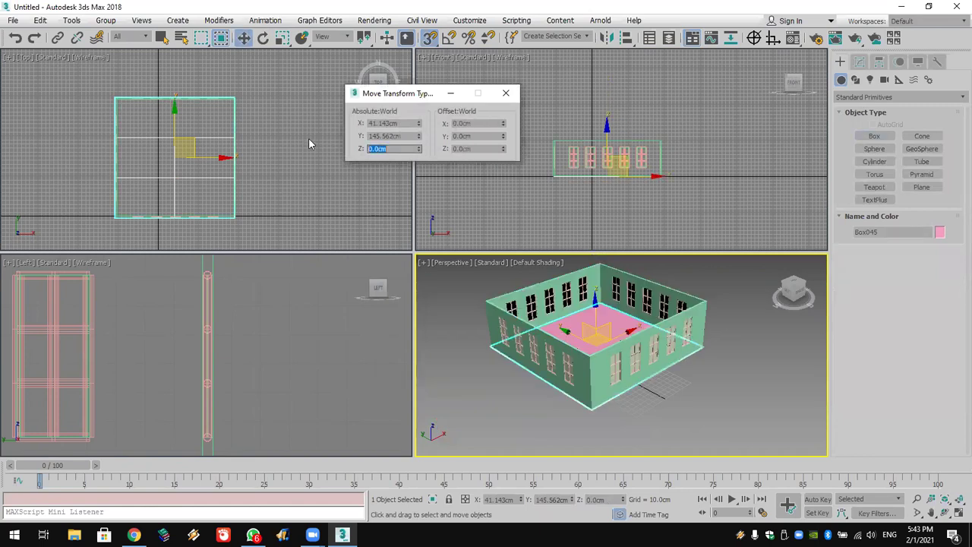
{"action": "left_click", "coordinate": [916, 137]}
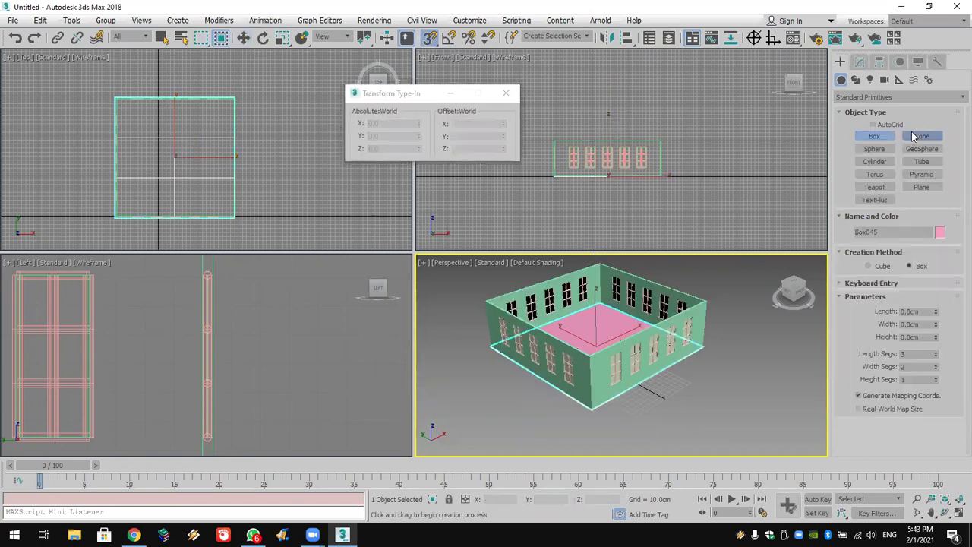
{"action": "left_click", "coordinate": [921, 174]}
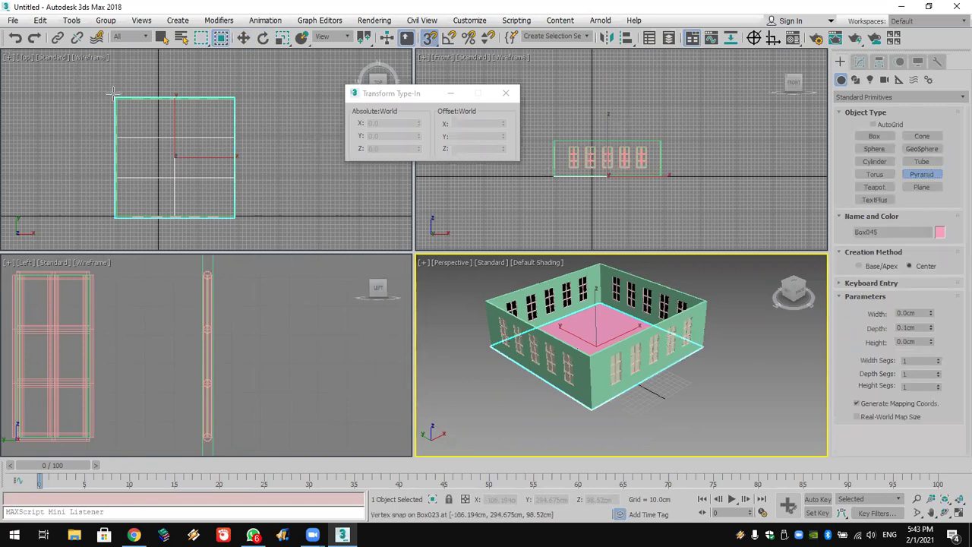
{"action": "left_click_drag", "start_coordinate": [110, 97], "coordinate": [152, 163]}
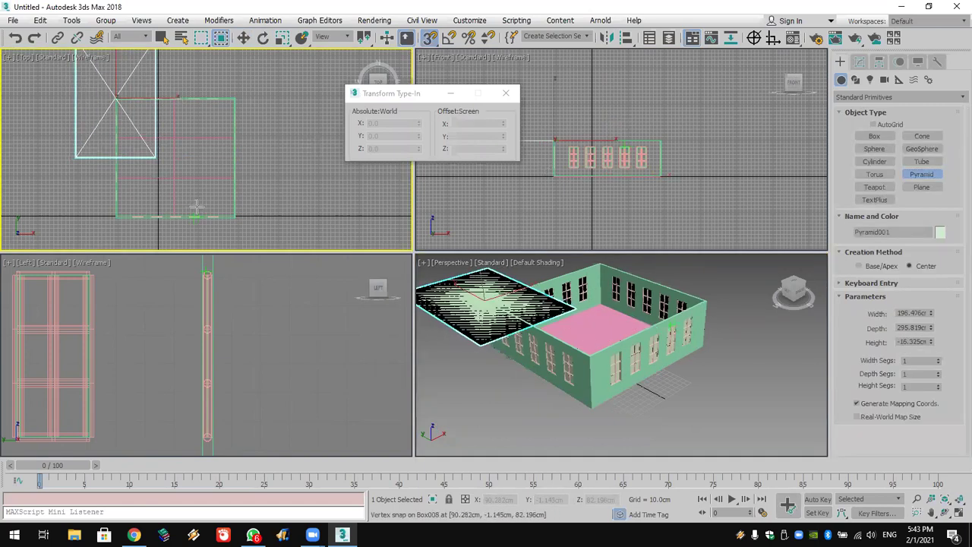
{"action": "right_click", "coordinate": [631, 256]}
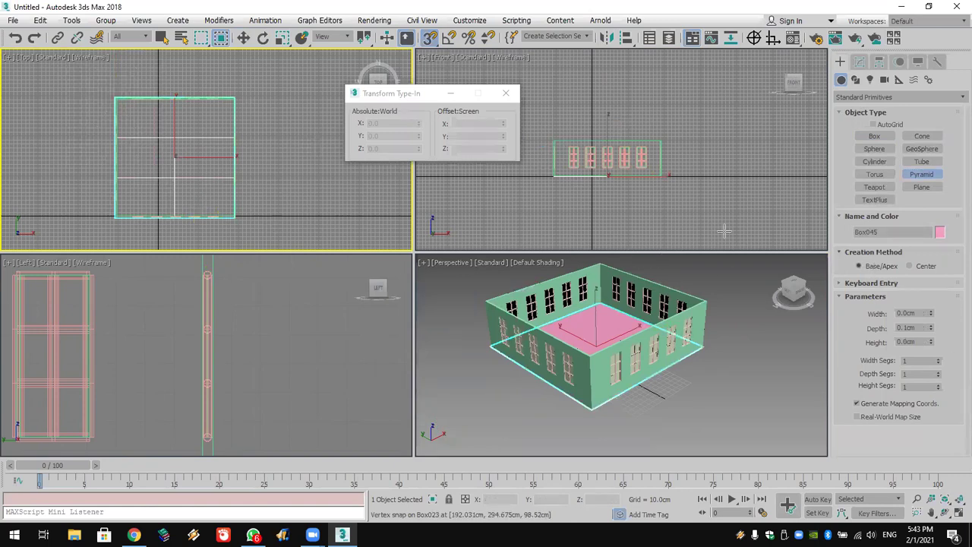
Create a pyramid roof over the building's footprint, about 298 by 298 cm with a height of about 105 cm, resting on the walls.
{"action": "left_click_drag", "start_coordinate": [115, 98], "coordinate": [242, 218]}
{"action": "left_click", "coordinate": [241, 196]}
{"action": "left_click_drag", "start_coordinate": [933, 342], "coordinate": [924, 414]}
{"action": "middle_click_drag", "start_coordinate": [734, 364], "coordinate": [809, 401]}
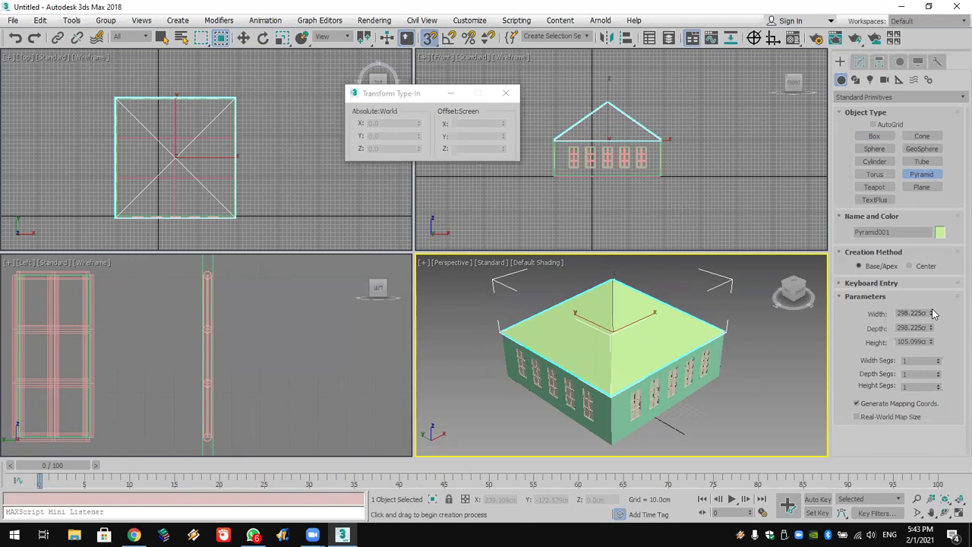
{"action": "left_click", "coordinate": [945, 510]}
{"action": "mouse_move", "coordinate": [632, 382]}
{"action": "left_mouse_down"}
{"action": "mouse_move", "coordinate": [604, 355]}
{"action": "mouse_move", "coordinate": [619, 407]}
{"action": "mouse_move", "coordinate": [638, 366]}
{"action": "left_mouse_up"}
{"action": "key", "text": "w"}
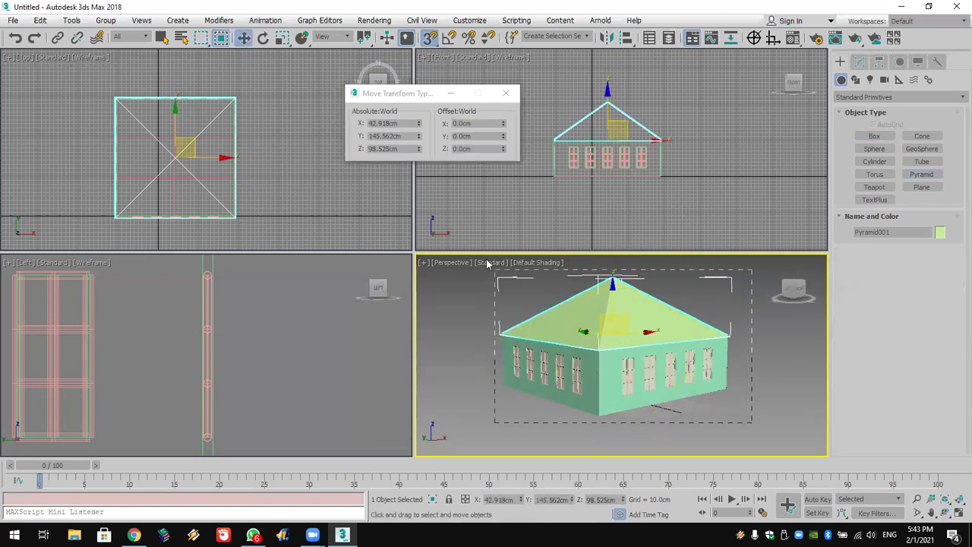
Select every object in the scene and set the object color to white.
{"action": "key", "text": "ctrl+a"}
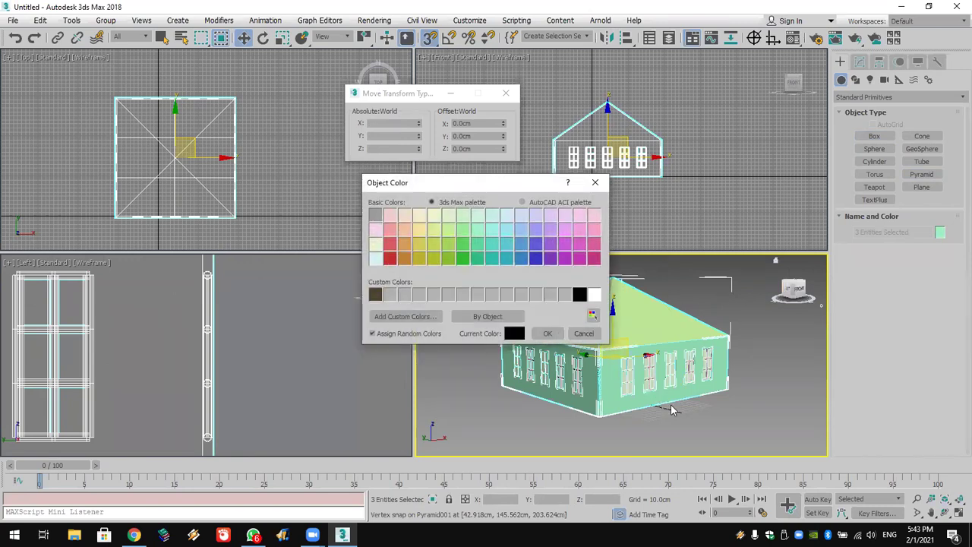
{"action": "key", "text": "Escape"}
{"action": "left_click", "coordinate": [718, 427]}
{"action": "scroll", "coordinate": [718, 427], "scroll_direction": "up", "scroll_amount": 5}
{"action": "scroll", "coordinate": [721, 397], "scroll_direction": "down", "scroll_amount": 3}
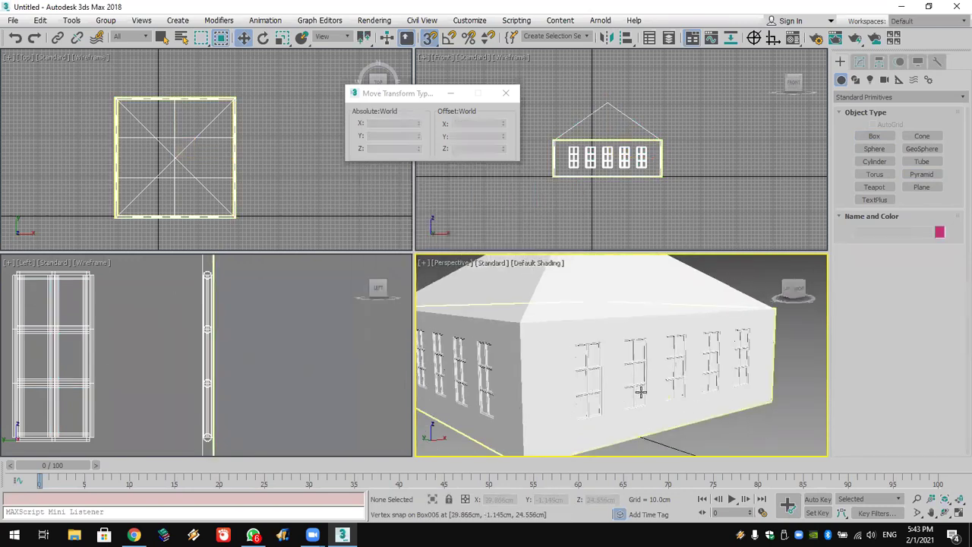
{"action": "middle_click_drag", "start_coordinate": [641, 391], "coordinate": [632, 397], "text": "alt"}
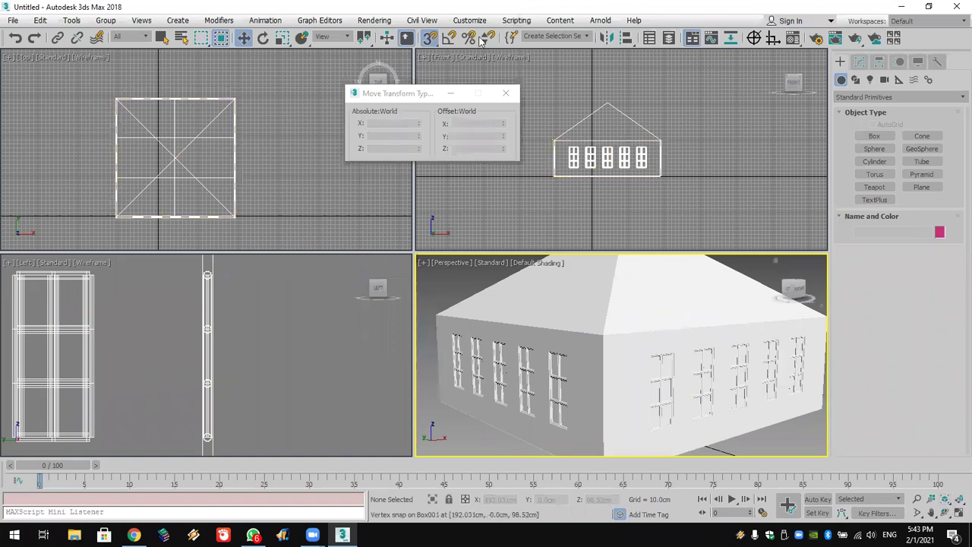
Turn off 3D snapping and review the finished building from another side.
{"action": "left_click", "coordinate": [429, 38]}
{"action": "left_click", "coordinate": [943, 515]}
{"action": "left_click_drag", "start_coordinate": [625, 364], "coordinate": [832, 357]}
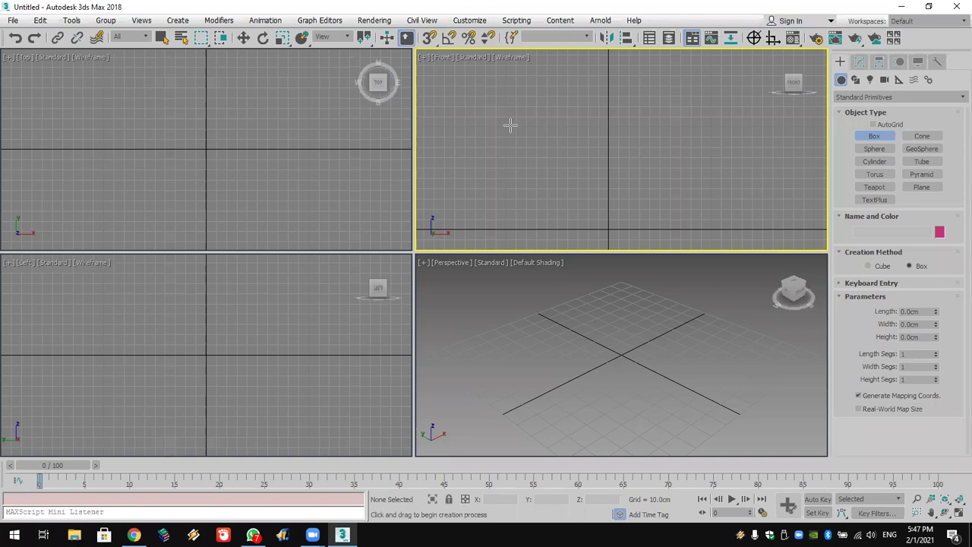
Draw a wall box about 104 by 269 by 6.5 cm in the front view and a window box about 54 by 23 by 7.7 cm.
{"action": "left_click_drag", "start_coordinate": [507, 120], "coordinate": [783, 227]}
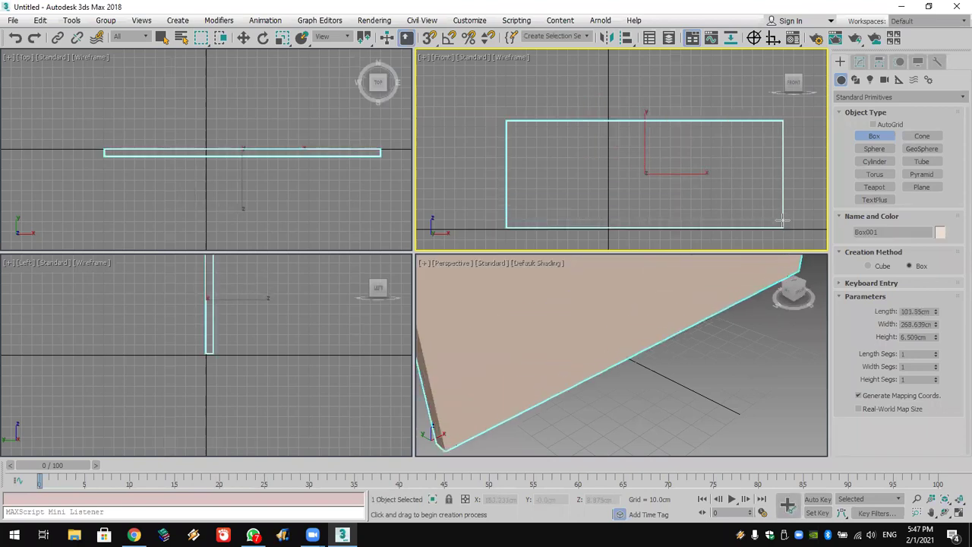
{"action": "left_click", "coordinate": [532, 140]}
{"action": "left_click_drag", "start_coordinate": [532, 140], "coordinate": [556, 196]}
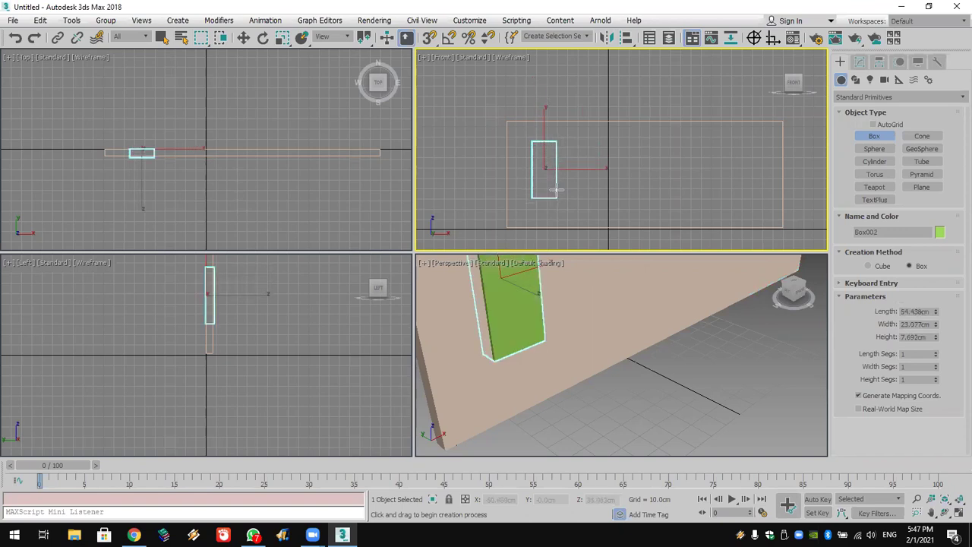
{"action": "right_click", "coordinate": [557, 191]}
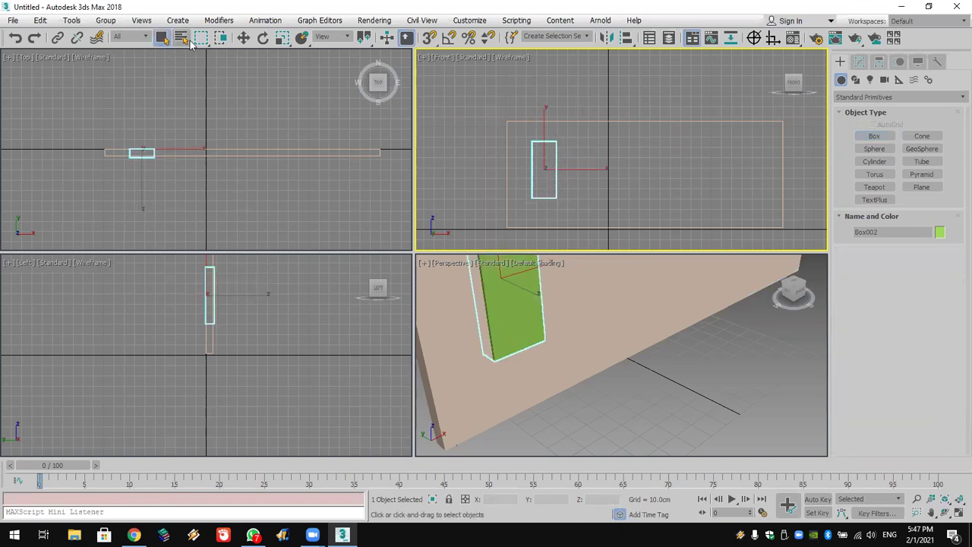
Copy the window box along the X axis to make four evenly spaced copies across the wall.
{"action": "left_click", "coordinate": [243, 38]}
{"action": "left_click_drag", "start_coordinate": [584, 172], "coordinate": [631, 178]}
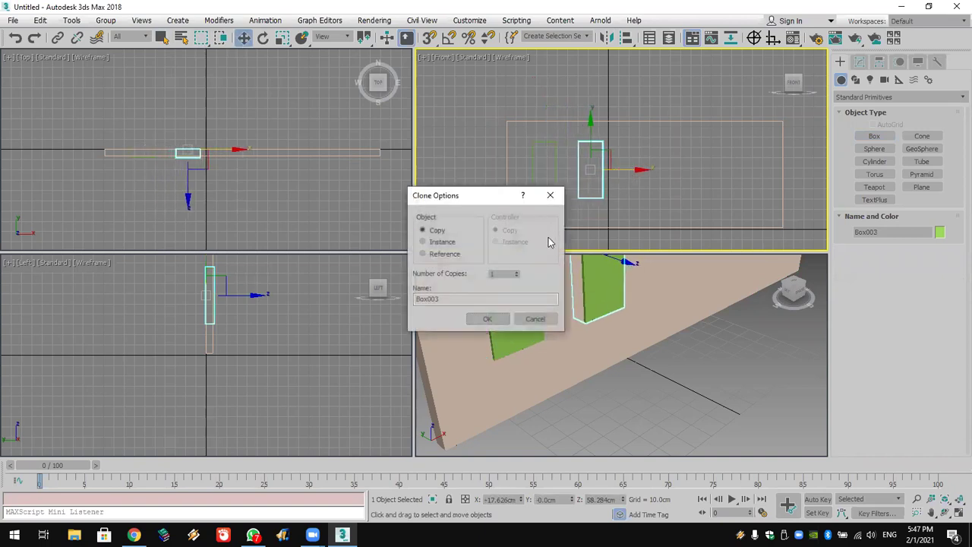
{"action": "left_click", "coordinate": [496, 319]}
Shift the wall box about 9.5 cm in the negative X direction to centre it around the window boxes.
{"action": "left_click", "coordinate": [629, 228]}
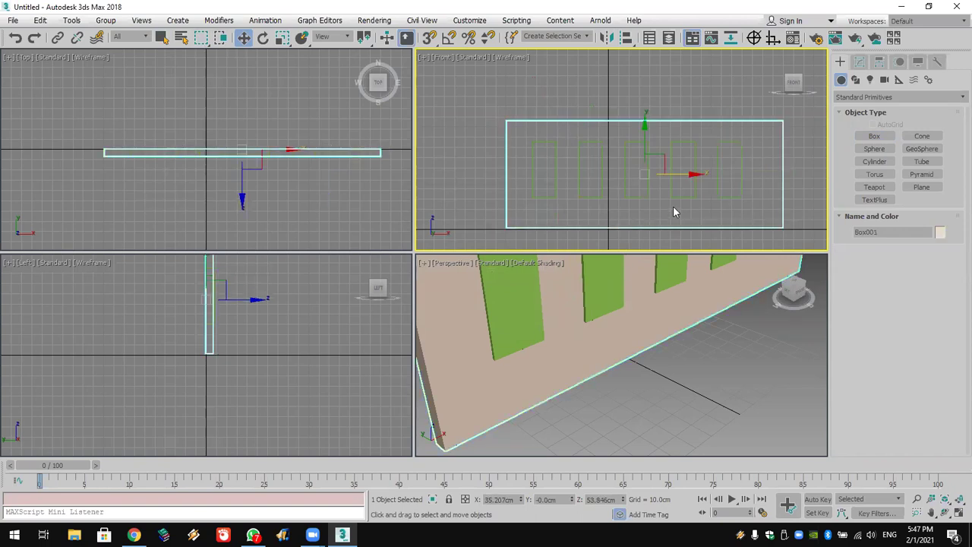
{"action": "left_click_drag", "start_coordinate": [674, 177], "coordinate": [664, 174]}
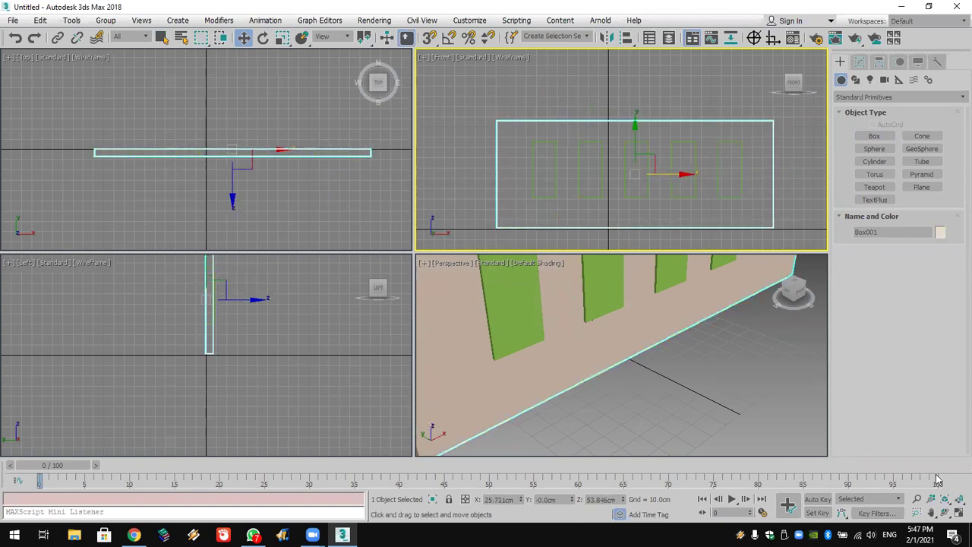
{"action": "middle_click_drag", "start_coordinate": [744, 246], "coordinate": [716, 231]}
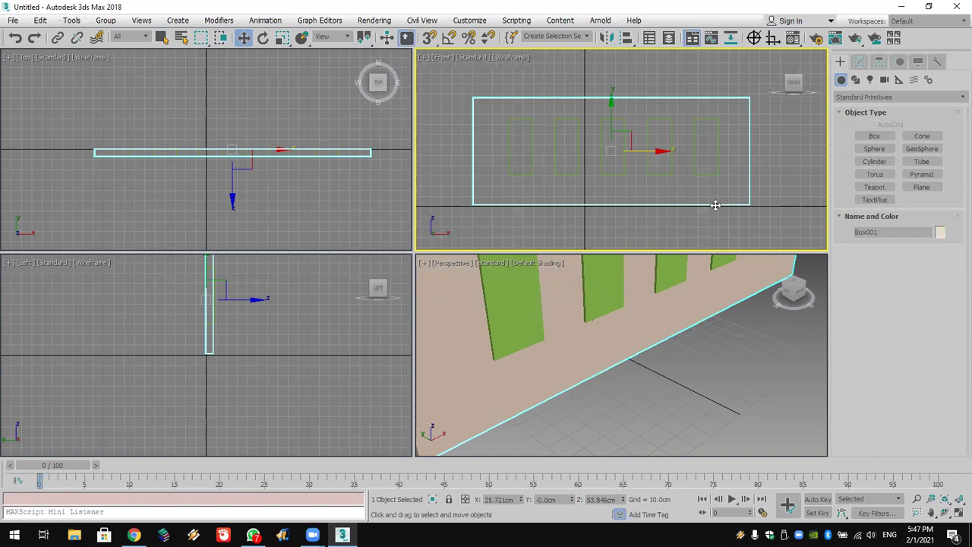
Subtract all five window boxes from the wall with ProBoolean, using Move for four and Copy for the leftmost one to keep its box.
{"action": "left_click", "coordinate": [890, 98]}
{"action": "left_click", "coordinate": [888, 133]}
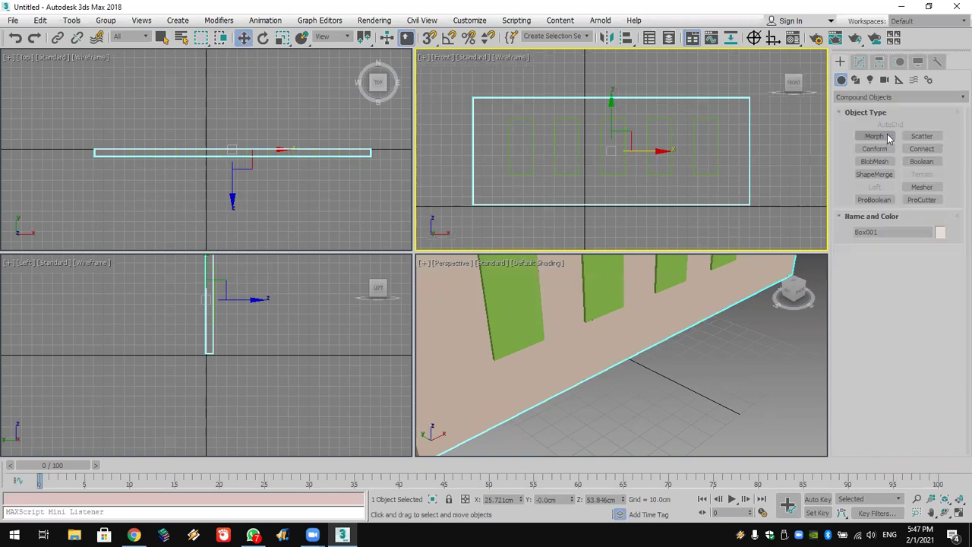
{"action": "left_click", "coordinate": [881, 199]}
{"action": "left_click", "coordinate": [889, 265]}
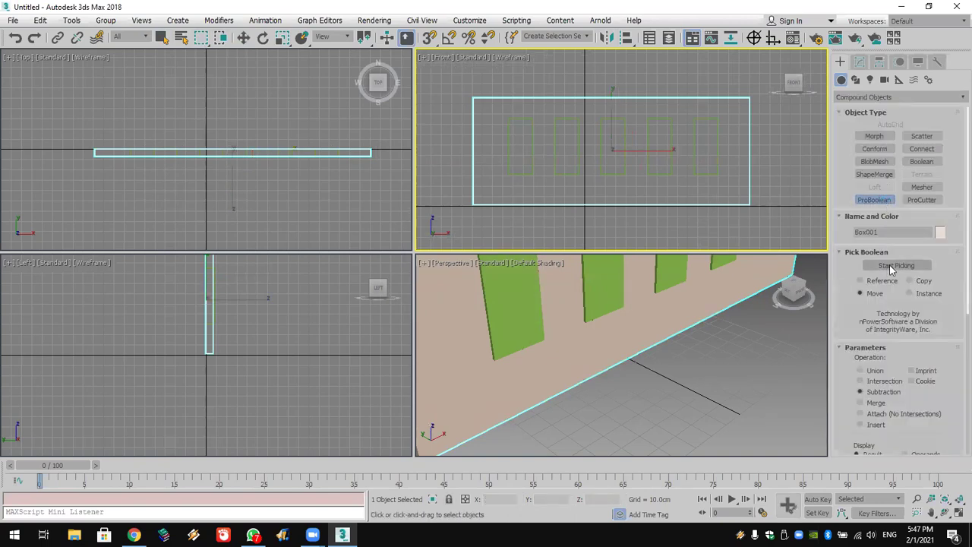
{"action": "scroll", "coordinate": [684, 342], "scroll_direction": "down", "scroll_amount": 5}
{"action": "middle_click_drag", "start_coordinate": [729, 326], "coordinate": [687, 325], "text": "alt"}
{"action": "left_click", "coordinate": [695, 286]}
{"action": "left_click", "coordinate": [659, 294]}
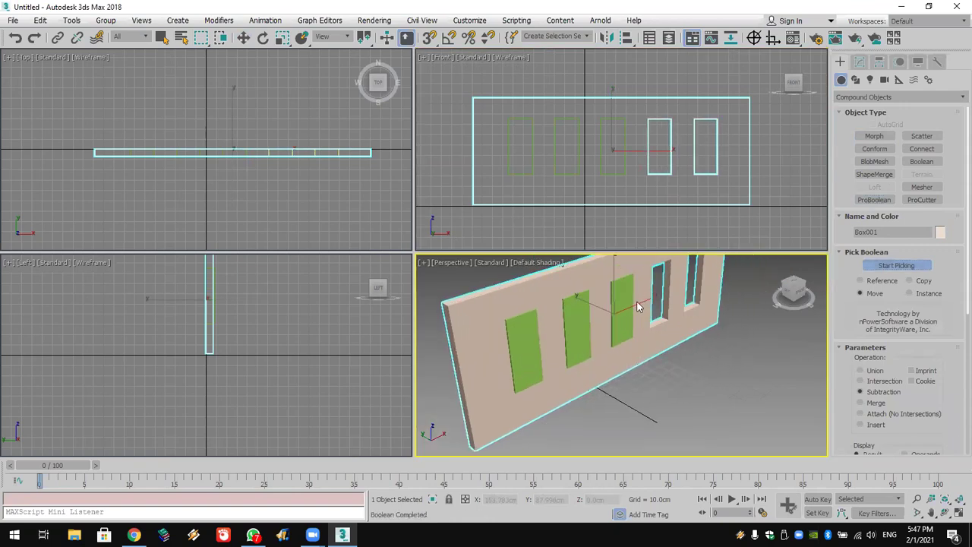
{"action": "left_click", "coordinate": [617, 307]}
{"action": "left_click", "coordinate": [570, 322]}
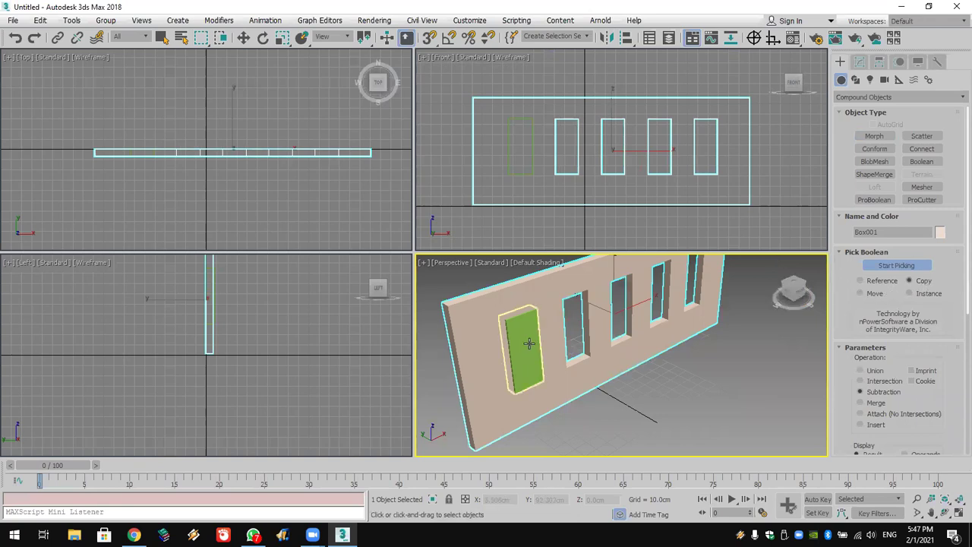
{"action": "key", "text": "w"}
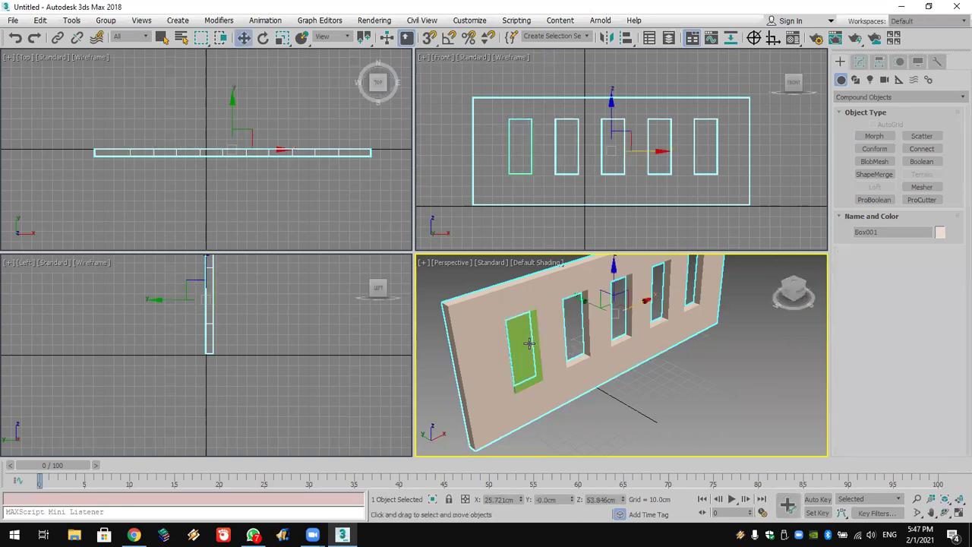
Apply a Lattice modifier to the window box remaining in the wall's leftmost opening.
{"action": "left_click", "coordinate": [529, 344]}
{"action": "left_click", "coordinate": [862, 61]}
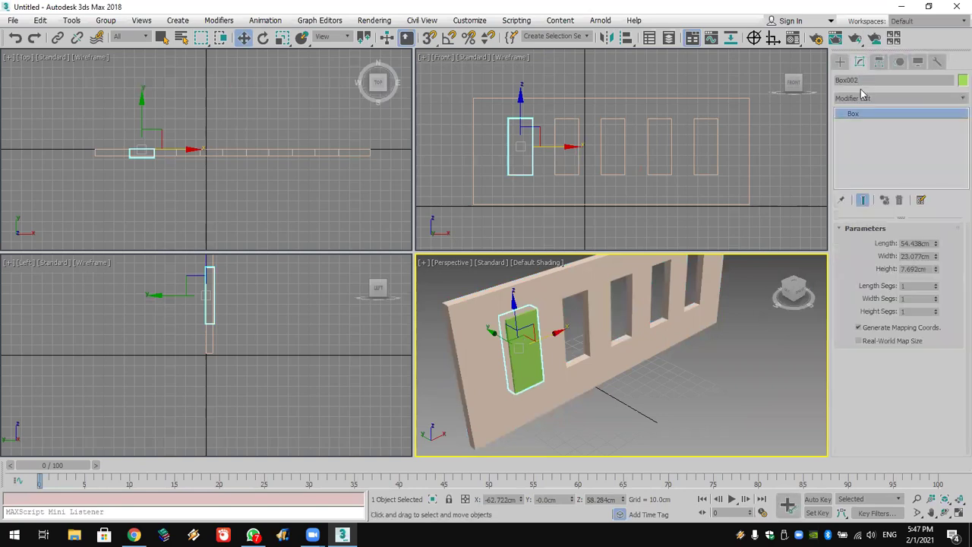
{"action": "left_click", "coordinate": [863, 97]}
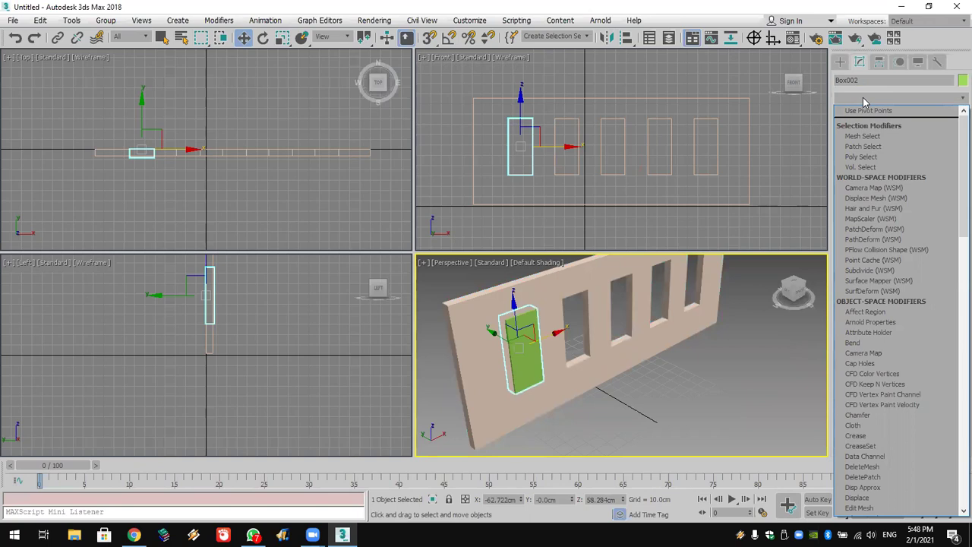
{"action": "key", "text": "l"}
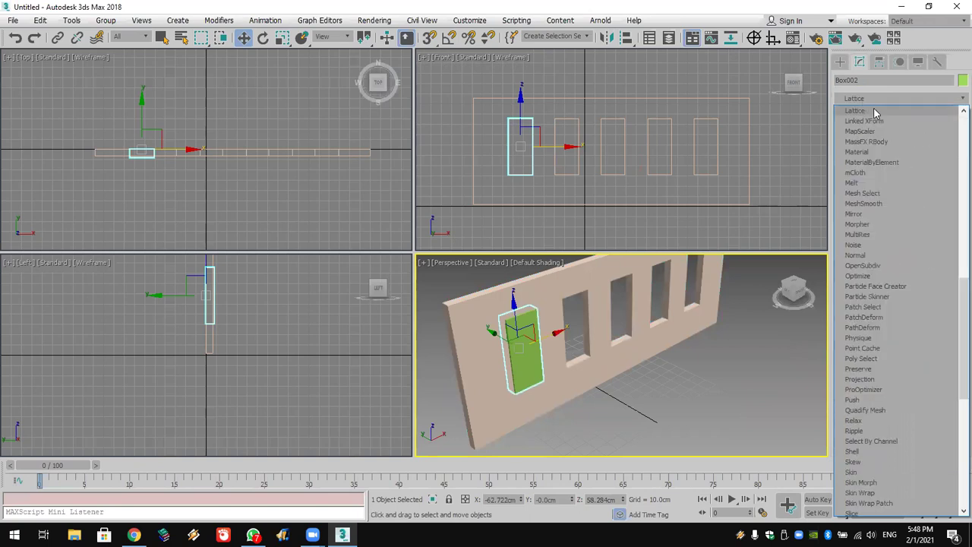
{"action": "left_click", "coordinate": [875, 112]}
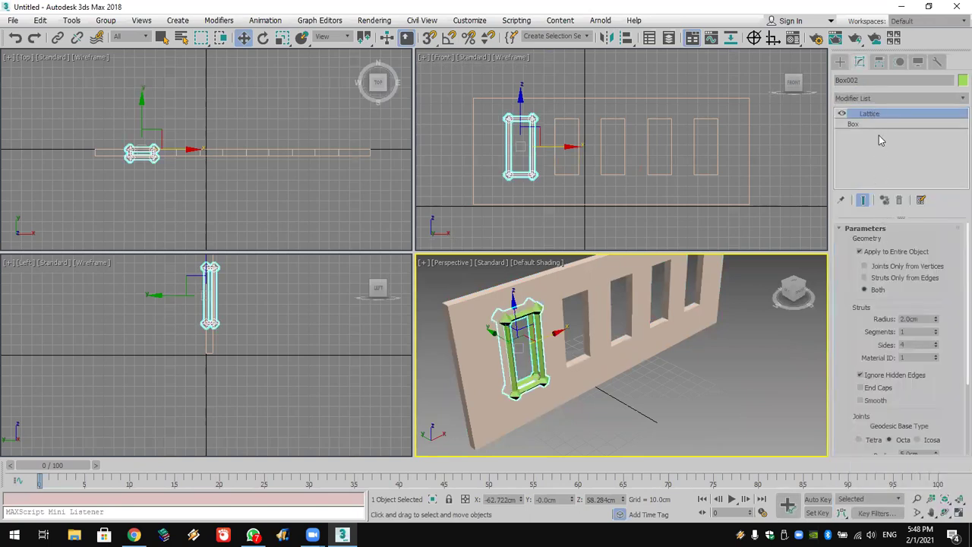
Set the window box's height to 0 cm and move the frame along Y to the middle of the wall's thickness.
{"action": "left_click", "coordinate": [881, 124]}
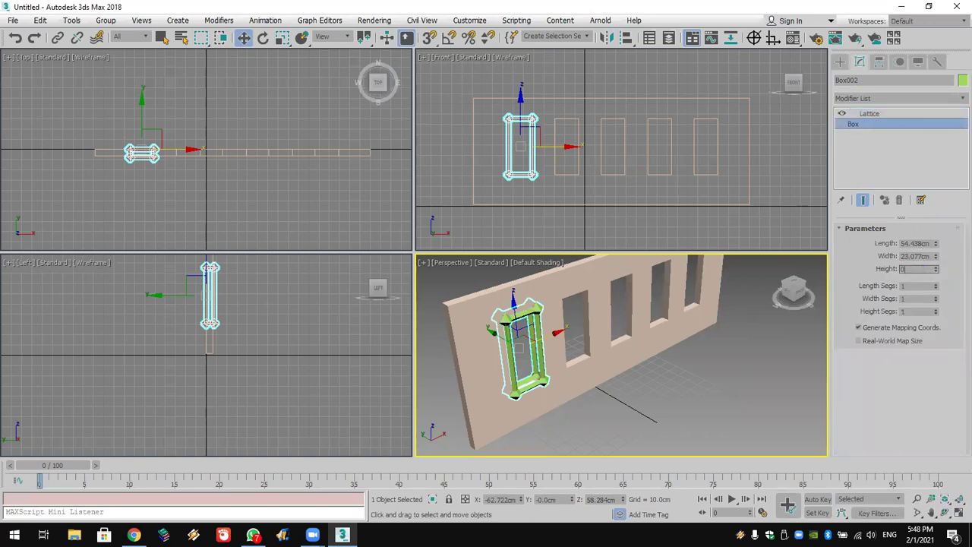
{"action": "type", "text": "0"}
{"action": "key", "text": "Return"}
{"action": "scroll", "coordinate": [159, 129], "scroll_direction": "up", "scroll_amount": 3}
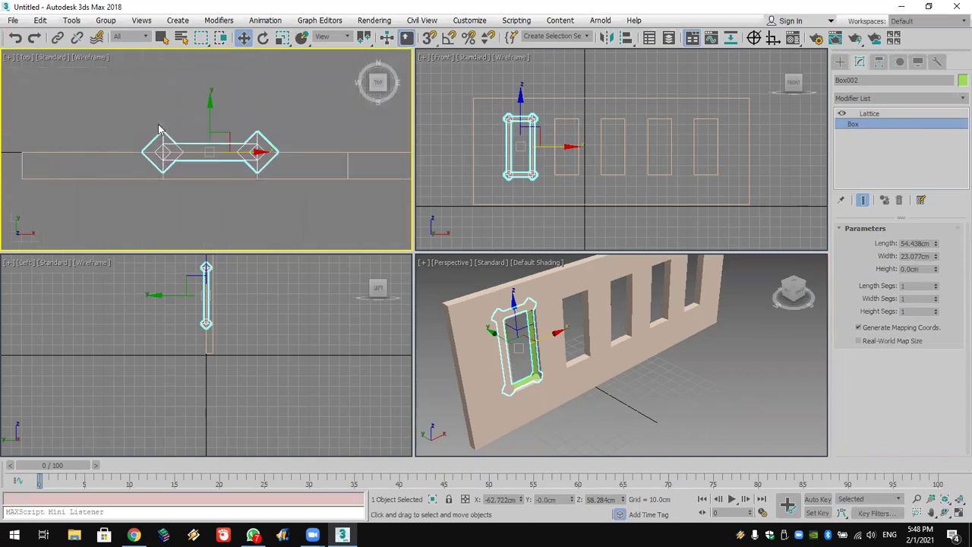
{"action": "left_click_drag", "start_coordinate": [217, 117], "coordinate": [223, 133]}
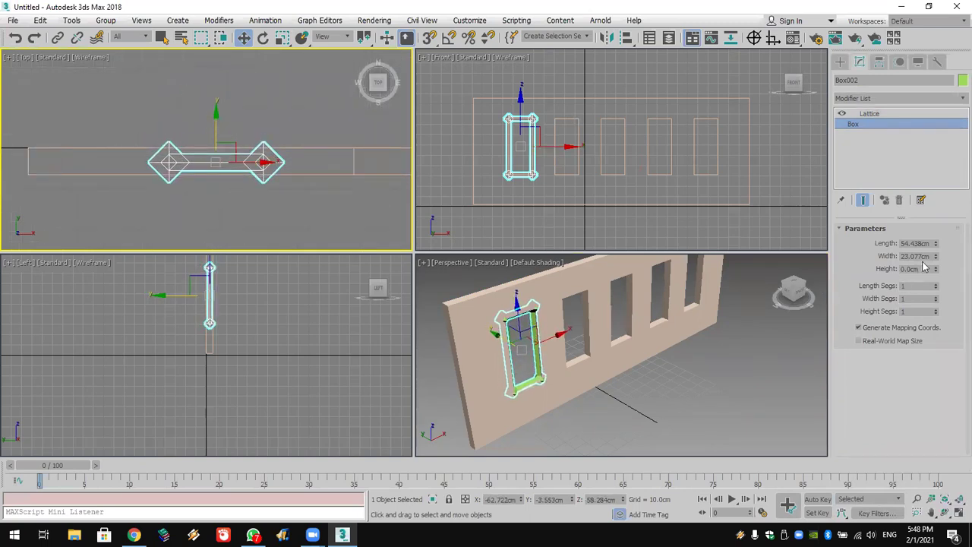
Restrict the window's lattice to Struts Only from Edges and set the strut radius to 1.5 cm.
{"action": "left_click", "coordinate": [894, 113]}
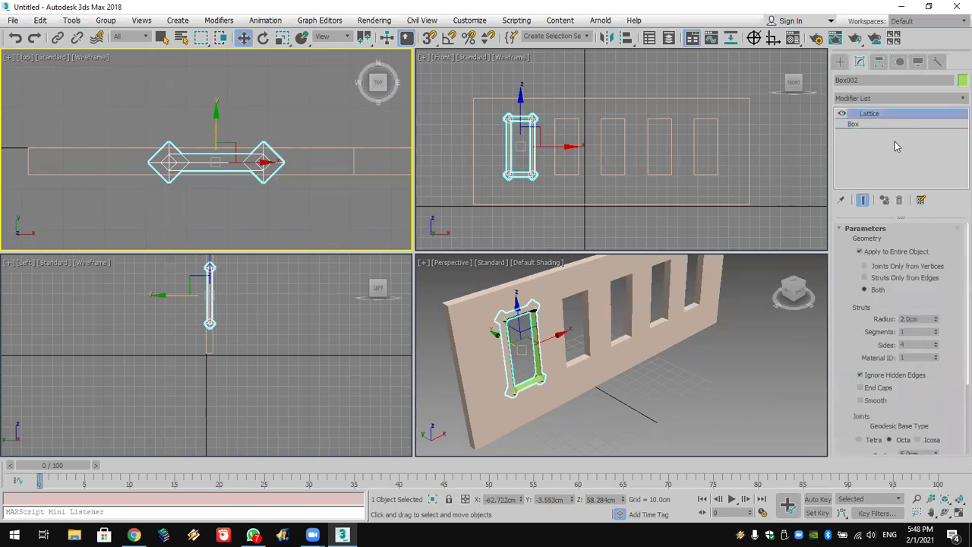
{"action": "left_click", "coordinate": [919, 279]}
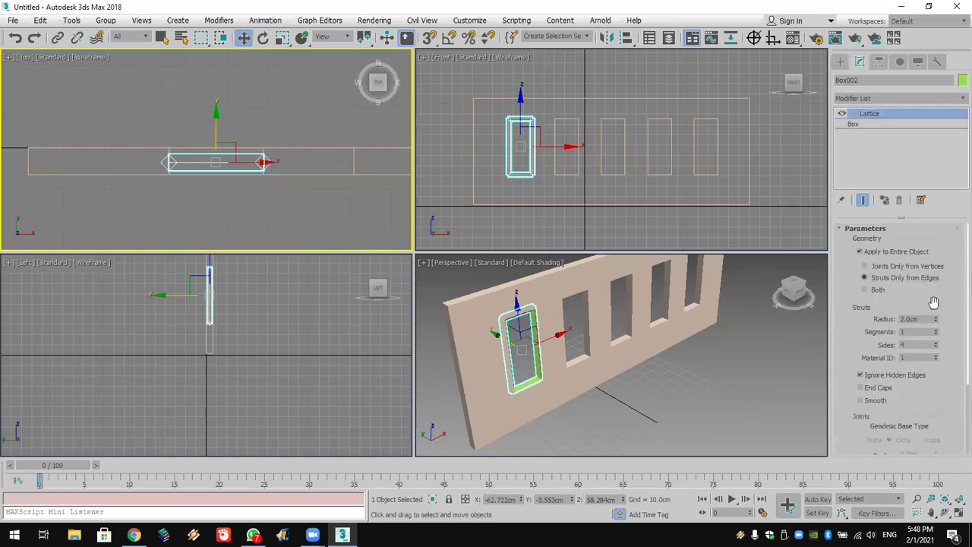
{"action": "left_click", "coordinate": [936, 323]}
{"action": "left_click", "coordinate": [935, 323]}
{"action": "left_click", "coordinate": [935, 322]}
{"action": "left_click", "coordinate": [936, 323]}
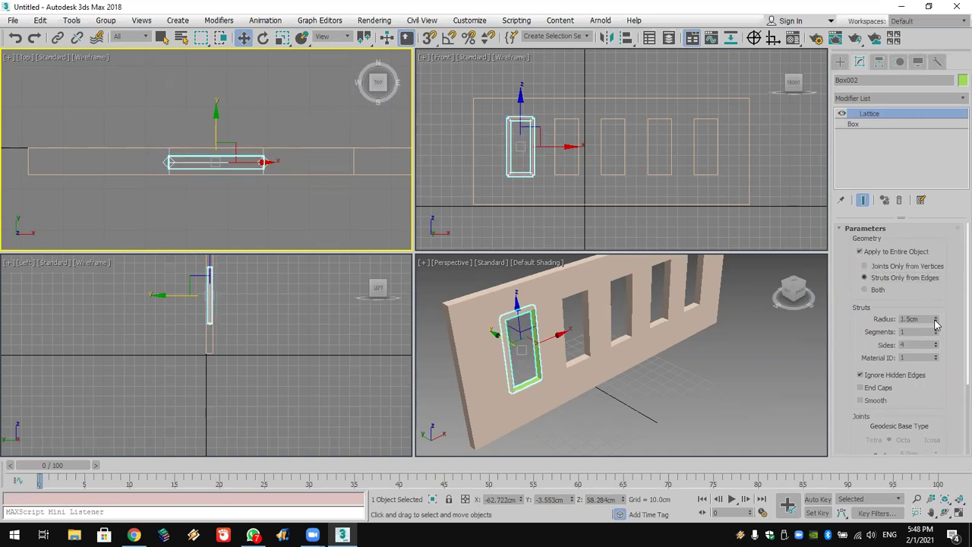
Divide the window frame into panes with 3 length segments and 2 width segments on its base box.
{"action": "left_click", "coordinate": [890, 124]}
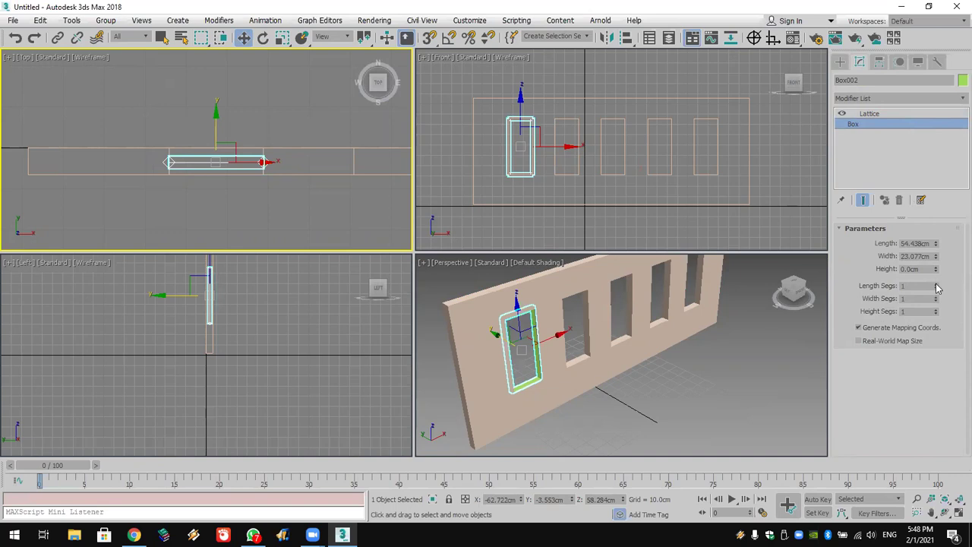
{"action": "left_click", "coordinate": [936, 284]}
{"action": "left_click", "coordinate": [936, 284]}
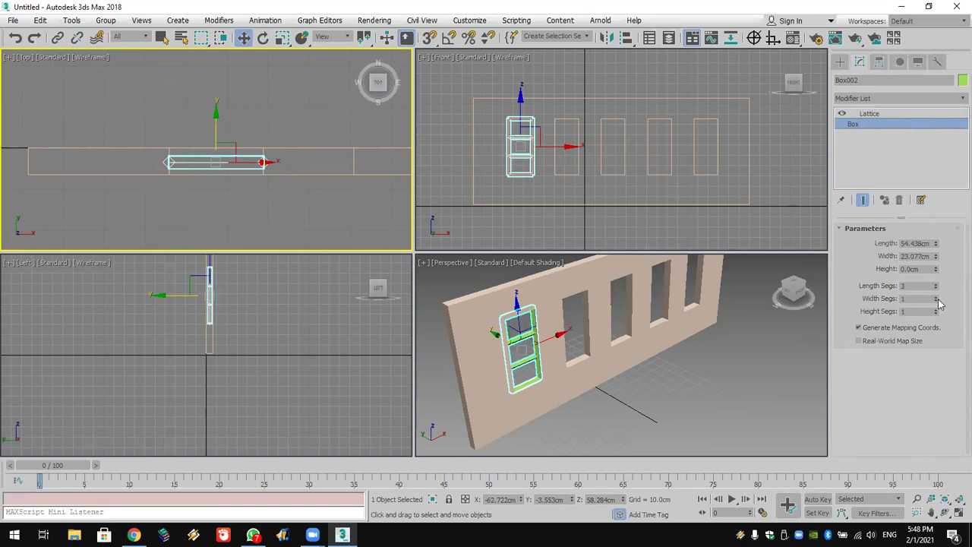
{"action": "left_click", "coordinate": [935, 297]}
{"action": "scroll", "coordinate": [528, 154], "scroll_direction": "up", "scroll_amount": 5}
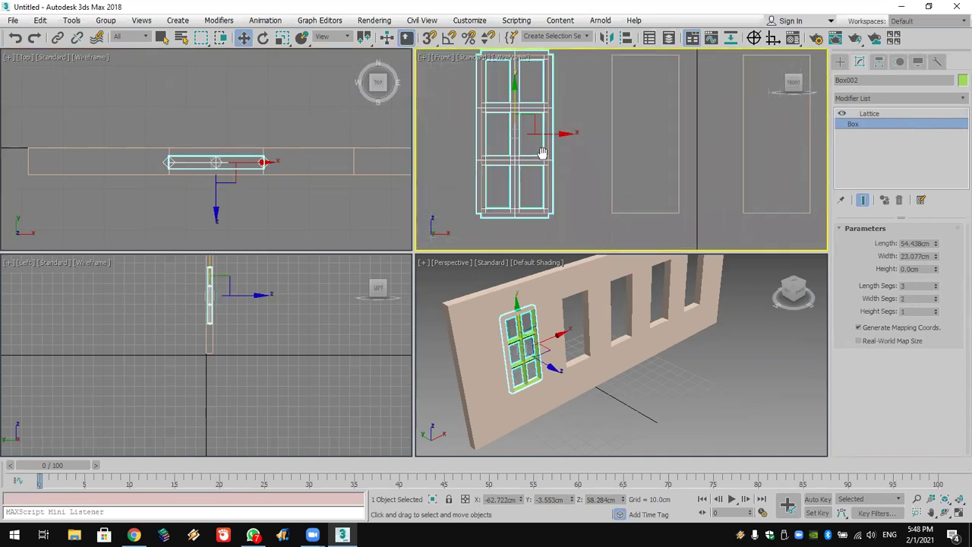
{"action": "scroll", "coordinate": [575, 159], "scroll_direction": "down", "scroll_amount": 2}
Set the lattice struts of the window frame to 5 sides.
{"action": "left_click", "coordinate": [869, 113]}
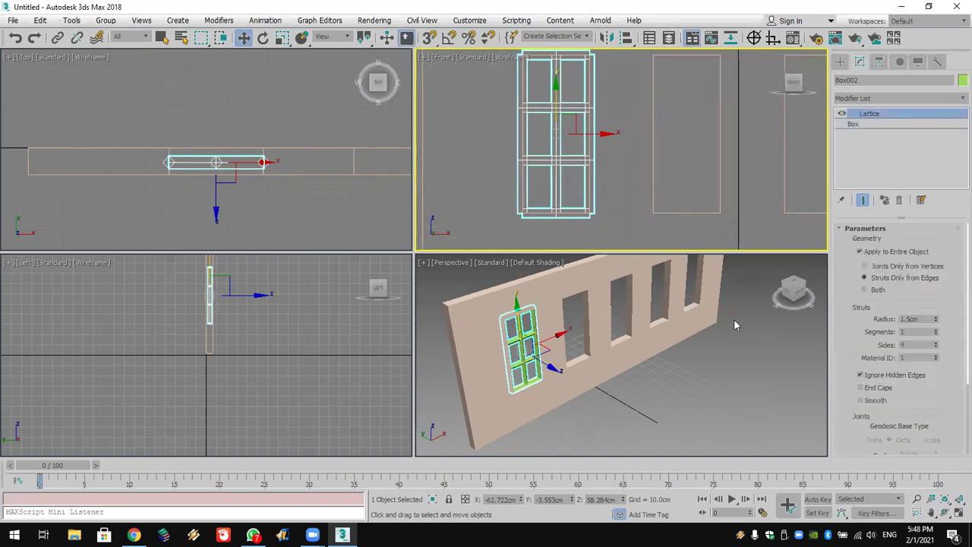
{"action": "middle_click_drag", "start_coordinate": [734, 326], "coordinate": [826, 329], "text": "alt"}
{"action": "scroll", "coordinate": [611, 341], "scroll_direction": "up", "scroll_amount": 5}
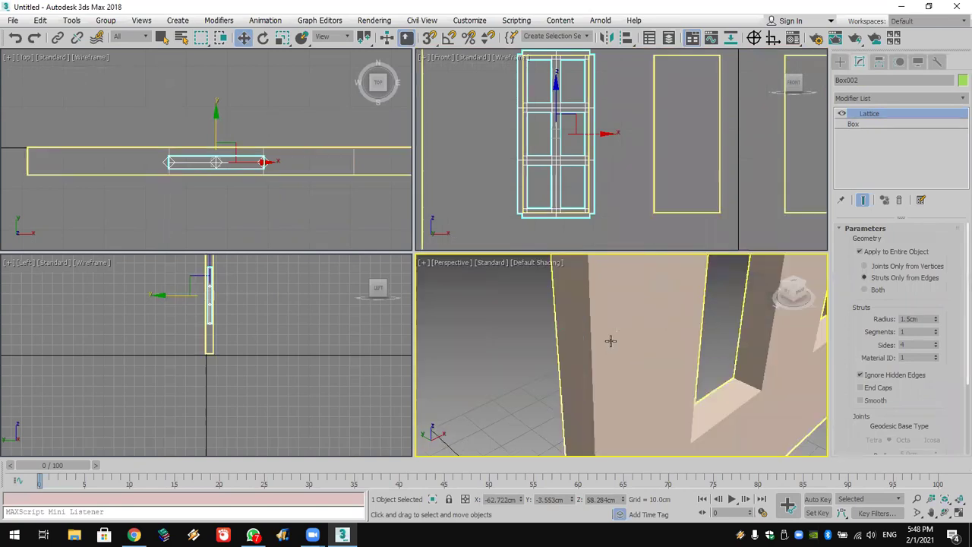
{"action": "scroll", "coordinate": [557, 325], "scroll_direction": "down", "scroll_amount": 3}
{"action": "scroll", "coordinate": [544, 347], "scroll_direction": "up", "scroll_amount": 5}
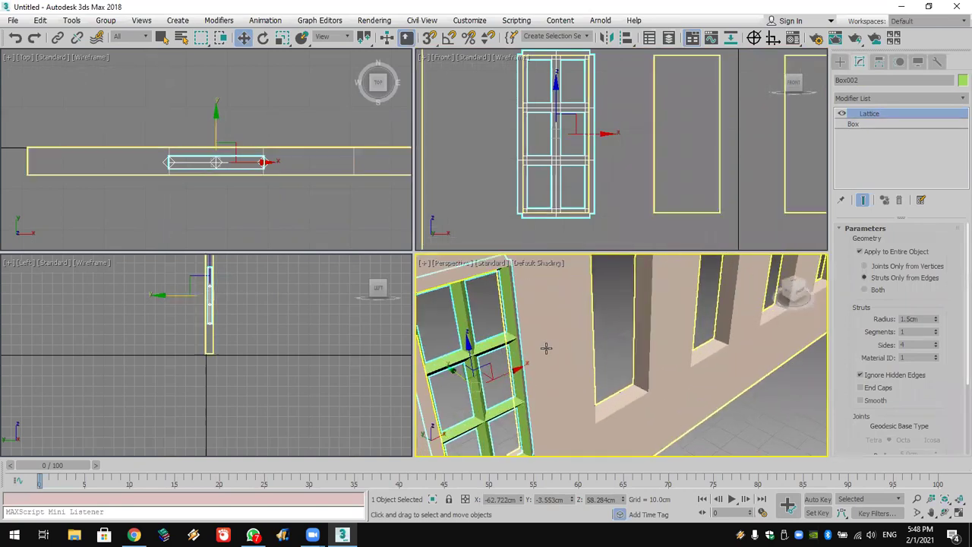
{"action": "left_click", "coordinate": [936, 343]}
{"action": "middle_click_drag", "start_coordinate": [646, 326], "coordinate": [666, 328]}
{"action": "scroll", "coordinate": [716, 319], "scroll_direction": "up", "scroll_amount": 2}
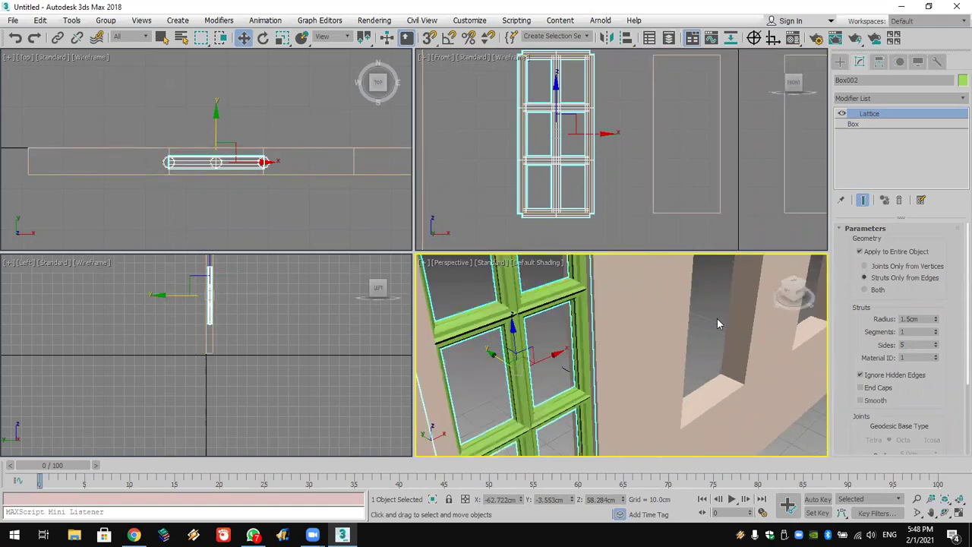
Clone the lattice window frame in place as an independent copy.
{"action": "scroll", "coordinate": [717, 318], "scroll_direction": "up", "scroll_amount": 2}
{"action": "scroll", "coordinate": [475, 334], "scroll_direction": "down", "scroll_amount": 2}
{"action": "scroll", "coordinate": [479, 338], "scroll_direction": "up", "scroll_amount": 1}
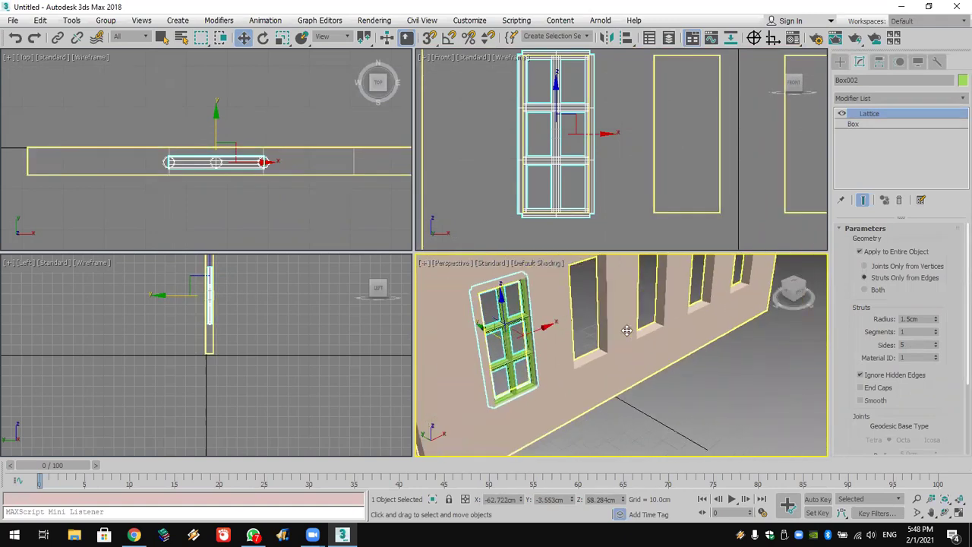
{"action": "middle_click_drag", "start_coordinate": [486, 345], "coordinate": [616, 349]}
{"action": "scroll", "coordinate": [617, 351], "scroll_direction": "up", "scroll_amount": 2}
{"action": "right_click", "coordinate": [602, 350]}
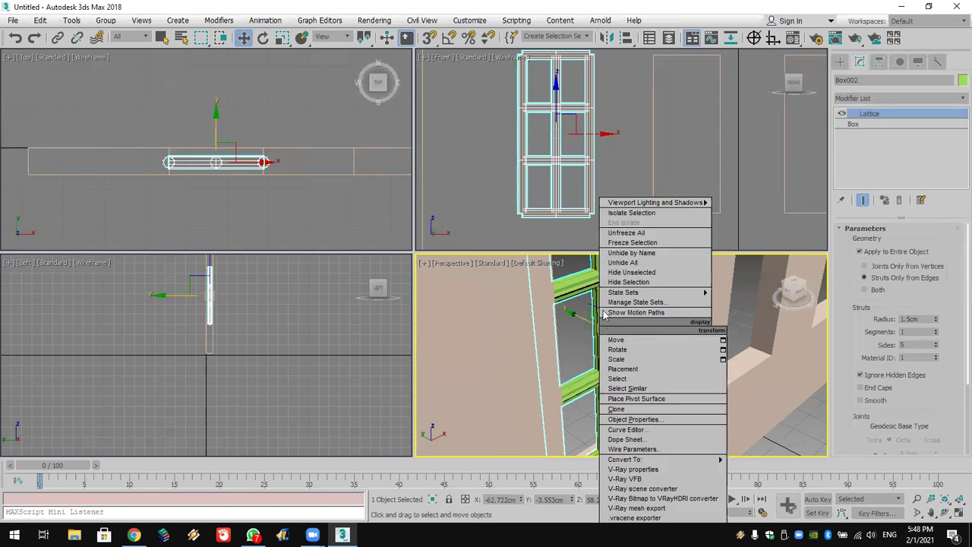
{"action": "left_click", "coordinate": [650, 410]}
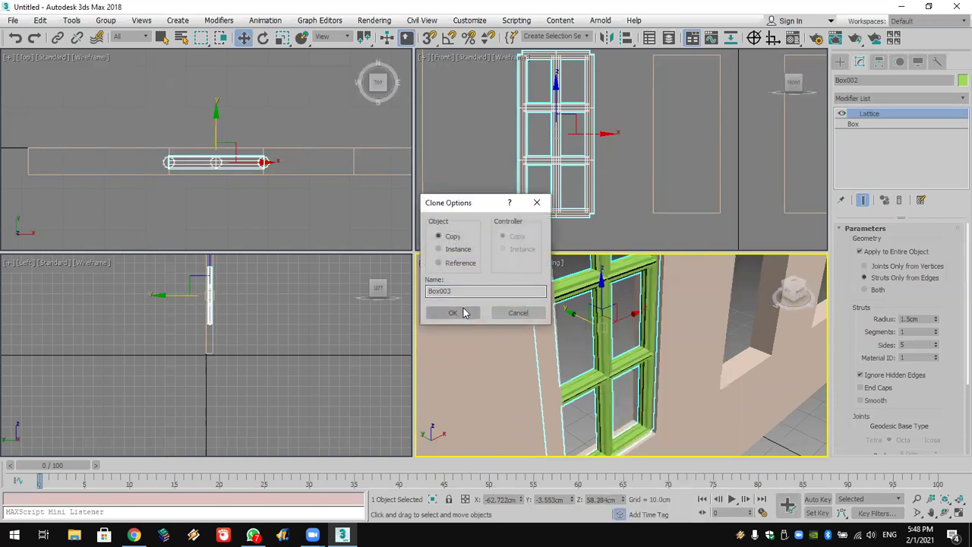
{"action": "left_click", "coordinate": [460, 312]}
Remove the Lattice modifier from the cloned box and give it a pale blue object colour as the glass pane.
{"action": "left_click", "coordinate": [900, 199]}
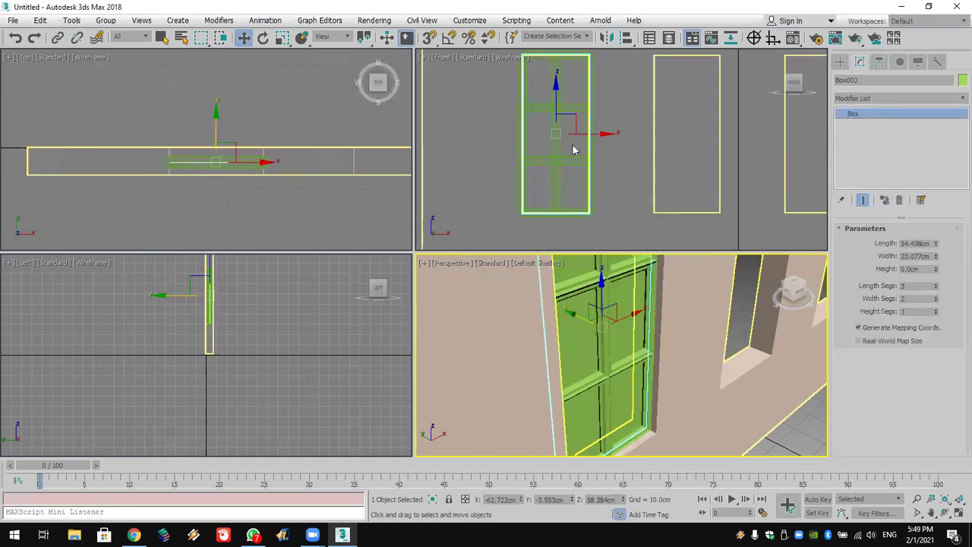
{"action": "left_click", "coordinate": [521, 215]}
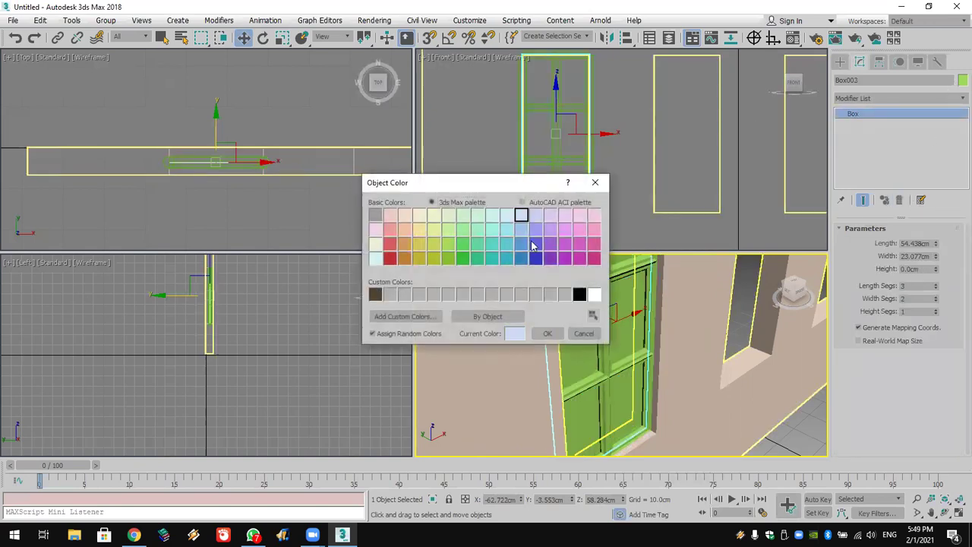
{"action": "left_click", "coordinate": [548, 332]}
Group the window frame and its glass pane under the default group name.
{"action": "scroll", "coordinate": [560, 182], "scroll_direction": "down", "scroll_amount": 5}
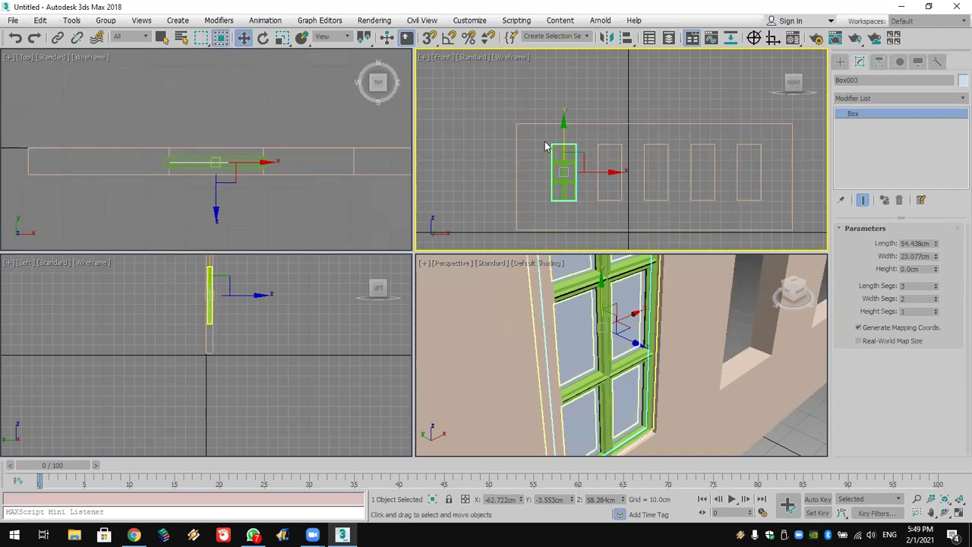
{"action": "left_click_drag", "start_coordinate": [592, 217], "coordinate": [592, 218]}
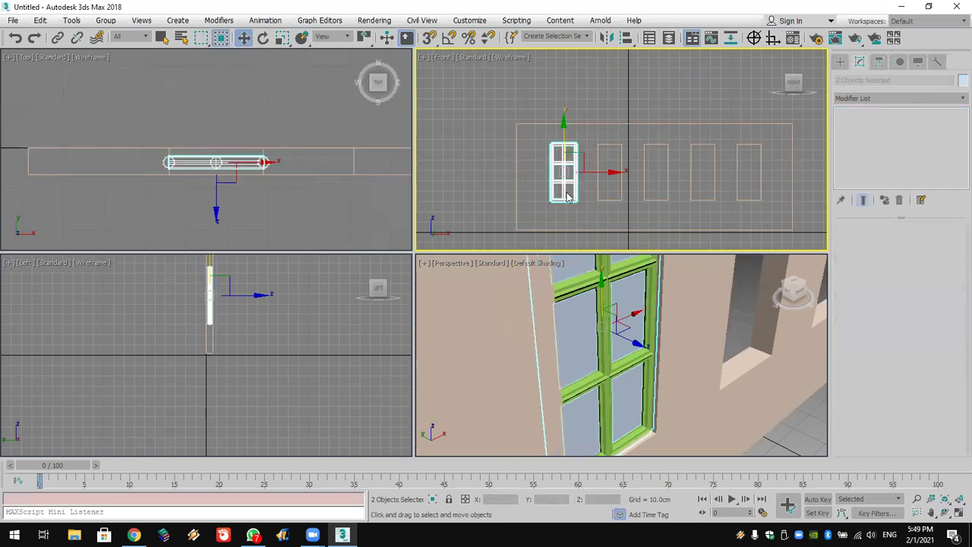
{"action": "left_click", "coordinate": [106, 20]}
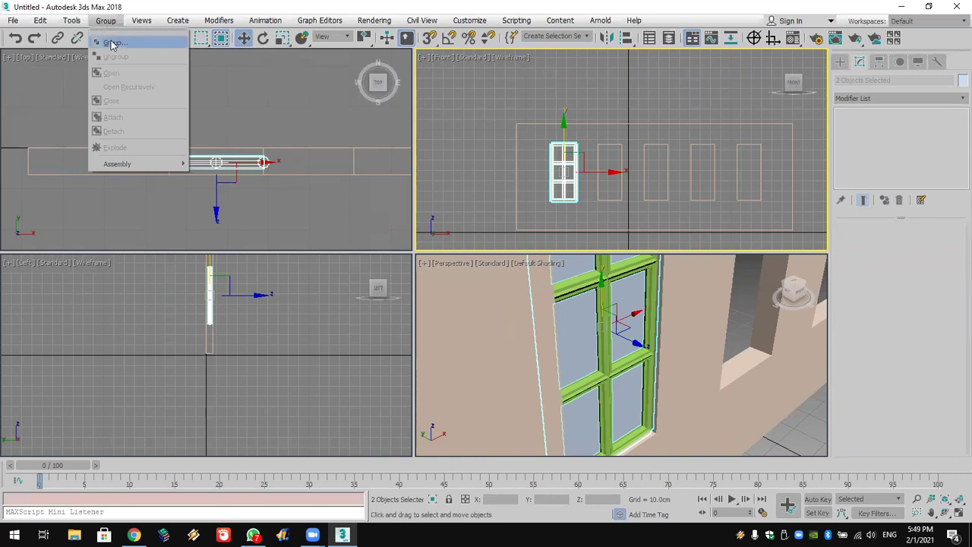
{"action": "left_click", "coordinate": [116, 43]}
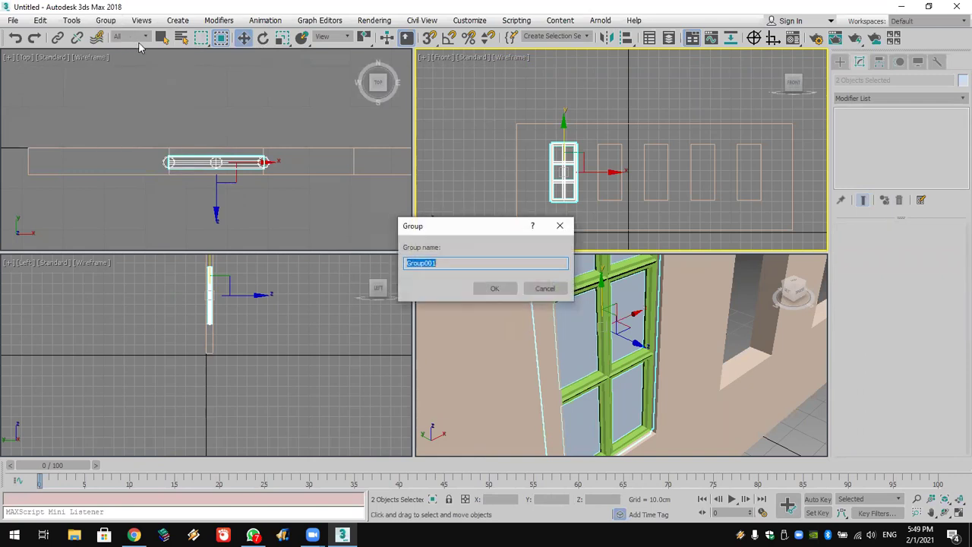
{"action": "left_click", "coordinate": [513, 285]}
Lock the selection on the window group in the Front view and enable 3D snapping with Midpoint active.
{"action": "middle_click_drag", "start_coordinate": [575, 215], "coordinate": [550, 184]}
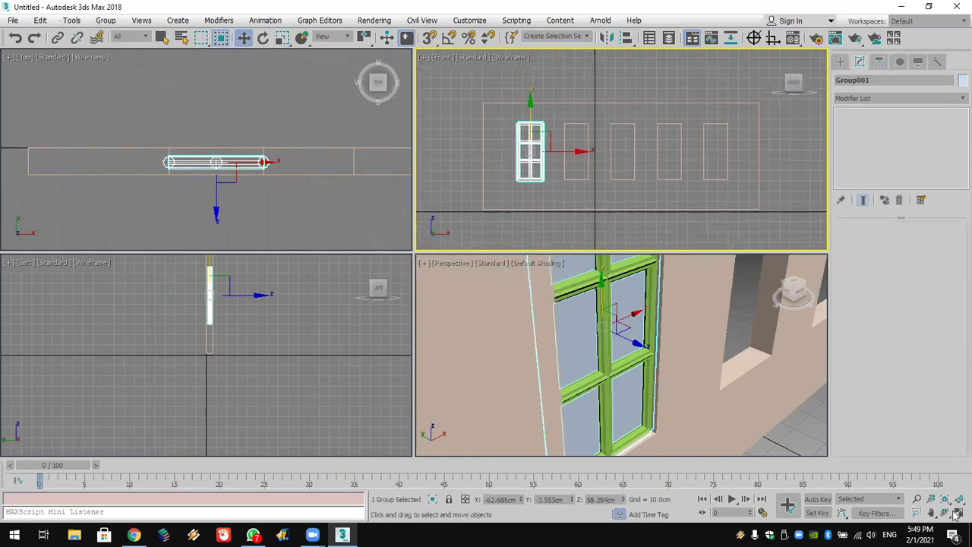
{"action": "left_click", "coordinate": [958, 514]}
{"action": "middle_click_drag", "start_coordinate": [677, 449], "coordinate": [688, 395]}
{"action": "scroll", "coordinate": [584, 349], "scroll_direction": "up", "scroll_amount": 2}
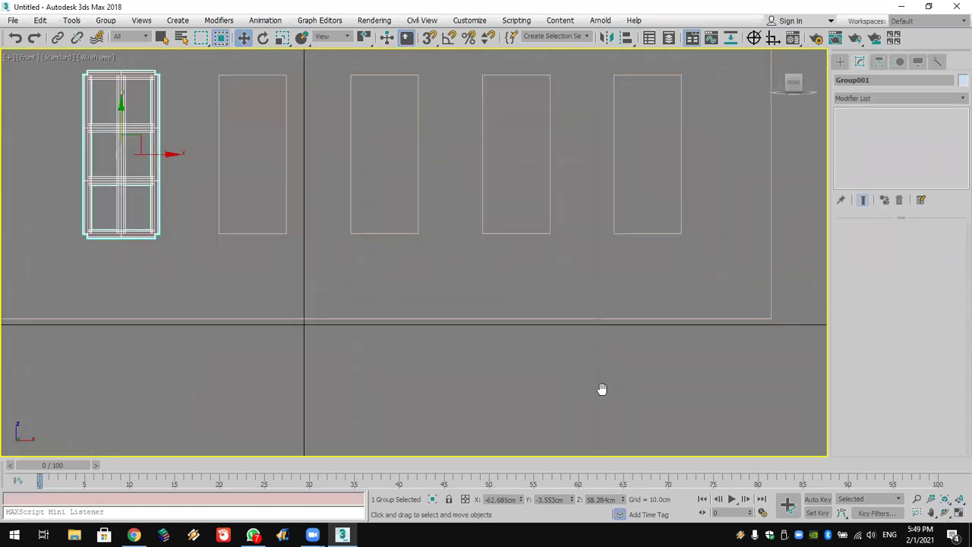
{"action": "middle_click_drag", "start_coordinate": [602, 389], "coordinate": [629, 432]}
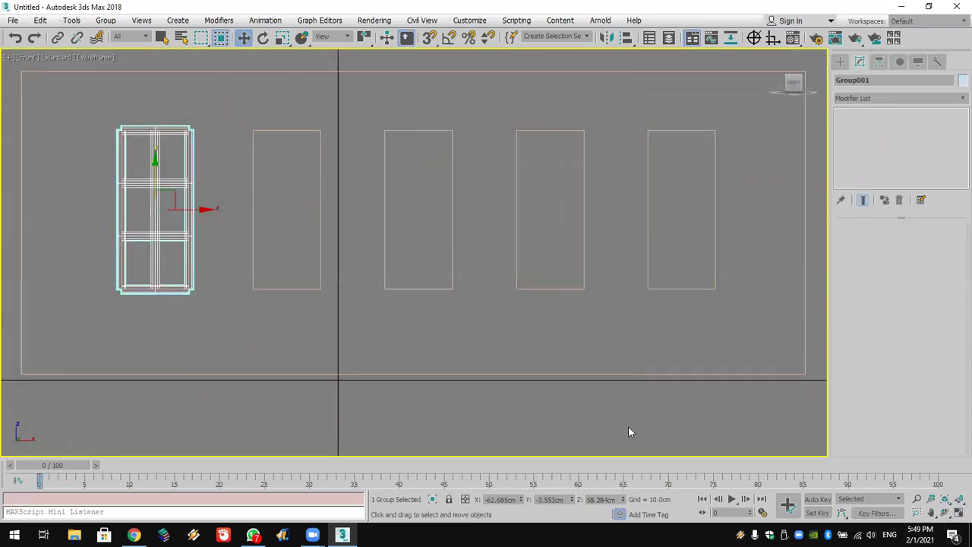
{"action": "left_click", "coordinate": [449, 500]}
{"action": "left_click", "coordinate": [427, 38]}
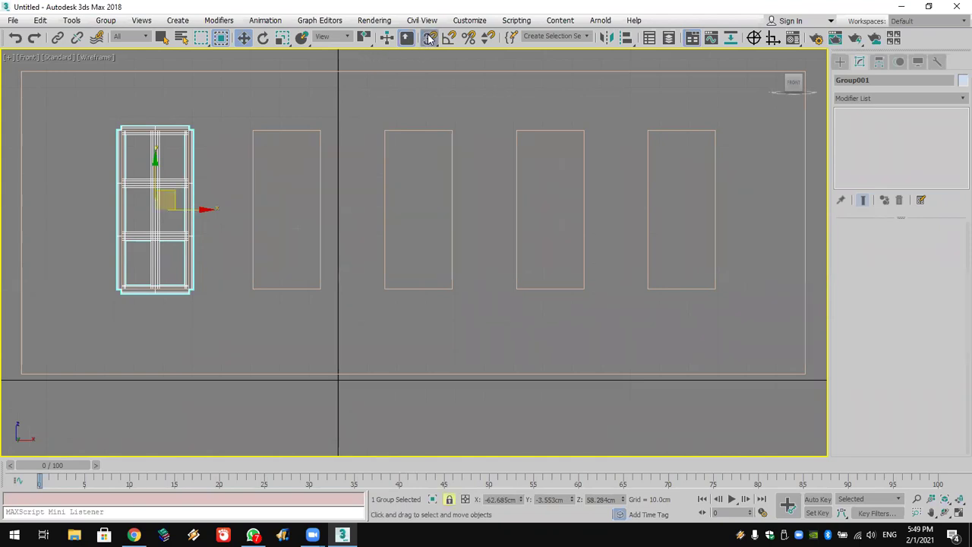
{"action": "right_click", "coordinate": [428, 38]}
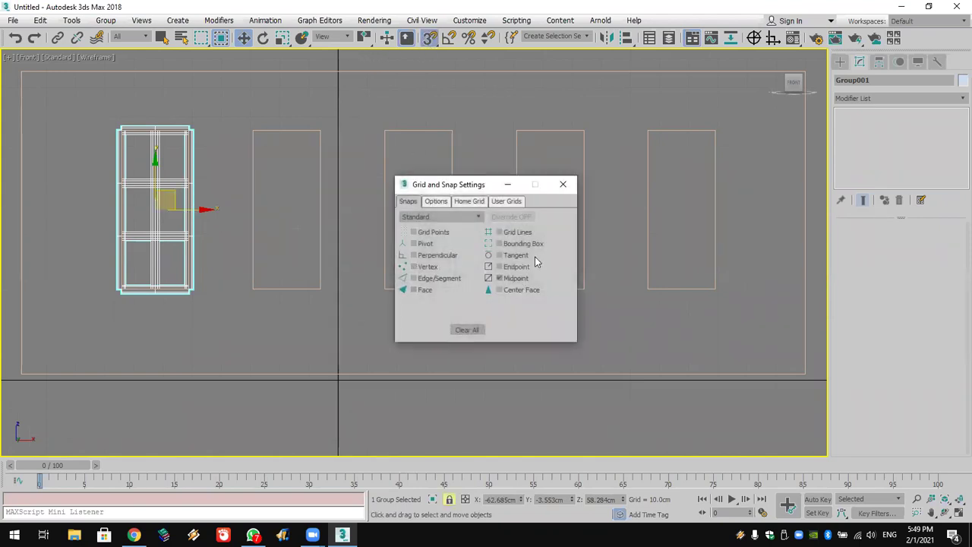
{"action": "left_click", "coordinate": [561, 184]}
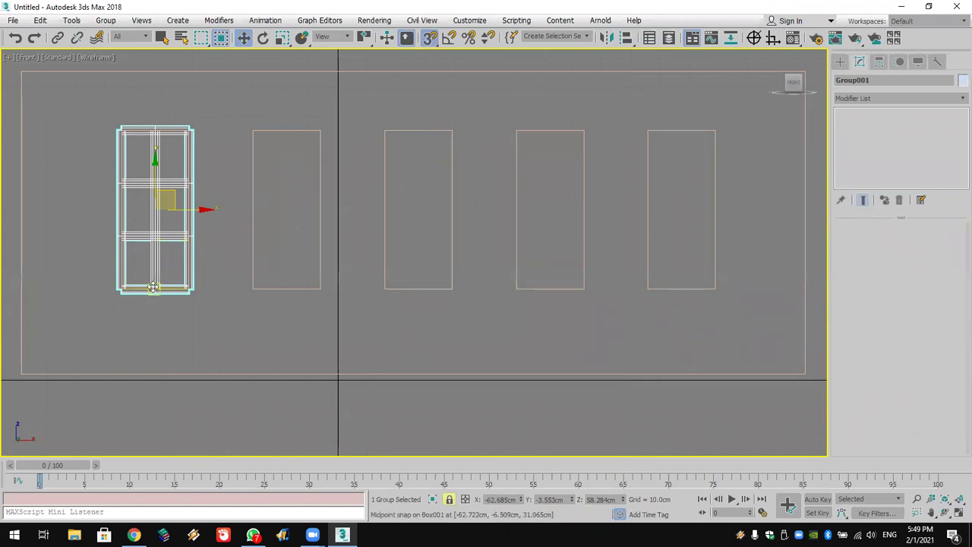
Copy the window group from the first opening's bottom midpoint to the next one's, repeating it across the remaining openings.
{"action": "scroll", "coordinate": [168, 293], "scroll_direction": "up", "scroll_amount": 6}
{"action": "middle_click_drag", "start_coordinate": [309, 303], "coordinate": [235, 302]}
{"action": "scroll", "coordinate": [234, 302], "scroll_direction": "down", "scroll_amount": 3}
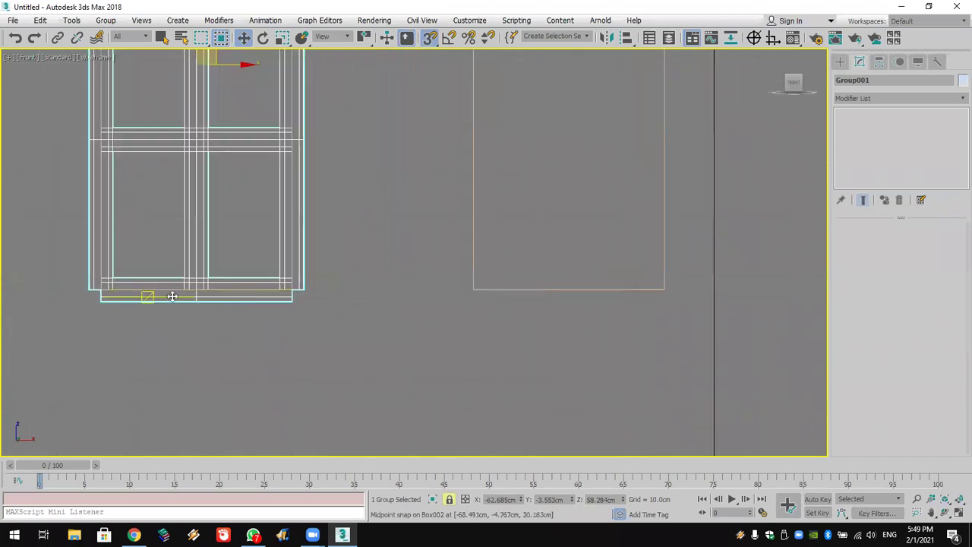
{"action": "mouse_move", "coordinate": [198, 289]}
{"action": "left_mouse_down", "text": "shift"}
{"action": "mouse_move", "coordinate": [514, 300]}
{"action": "mouse_move", "coordinate": [561, 291]}
{"action": "left_mouse_up", "text": "shift"}
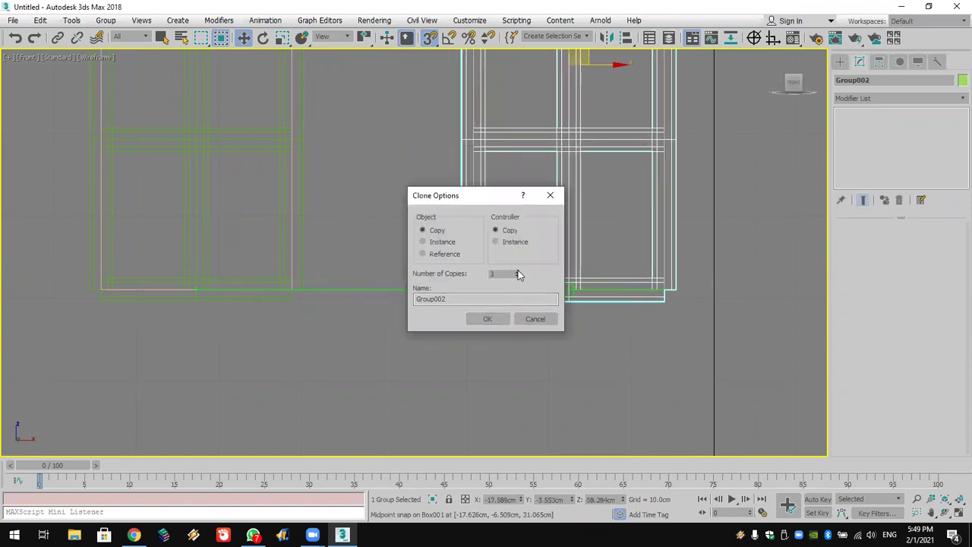
{"action": "left_click", "coordinate": [498, 318]}
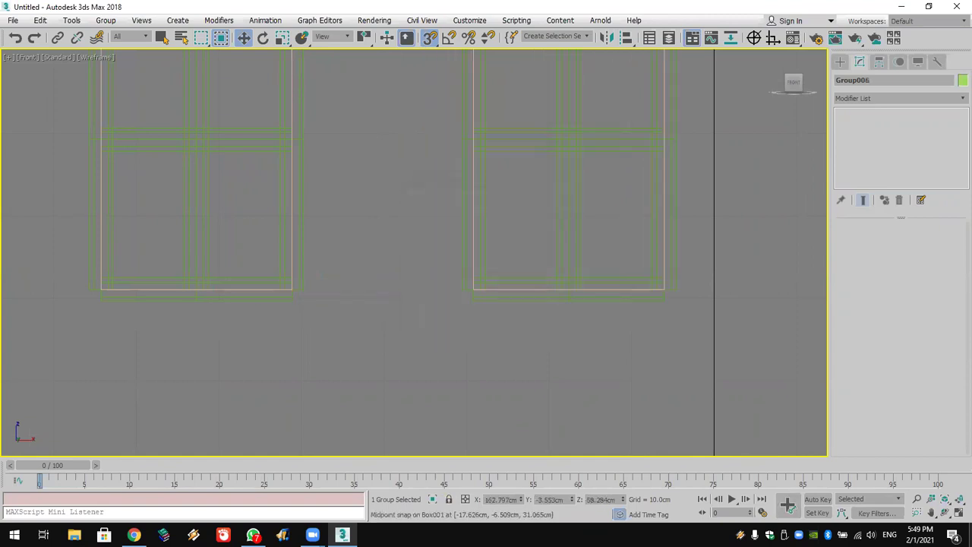
Group the wall together with all of its windows.
{"action": "left_click", "coordinate": [957, 514]}
{"action": "scroll", "coordinate": [769, 393], "scroll_direction": "down", "scroll_amount": 5}
{"action": "middle_click_drag", "start_coordinate": [769, 393], "coordinate": [605, 392]}
{"action": "left_click", "coordinate": [629, 416]}
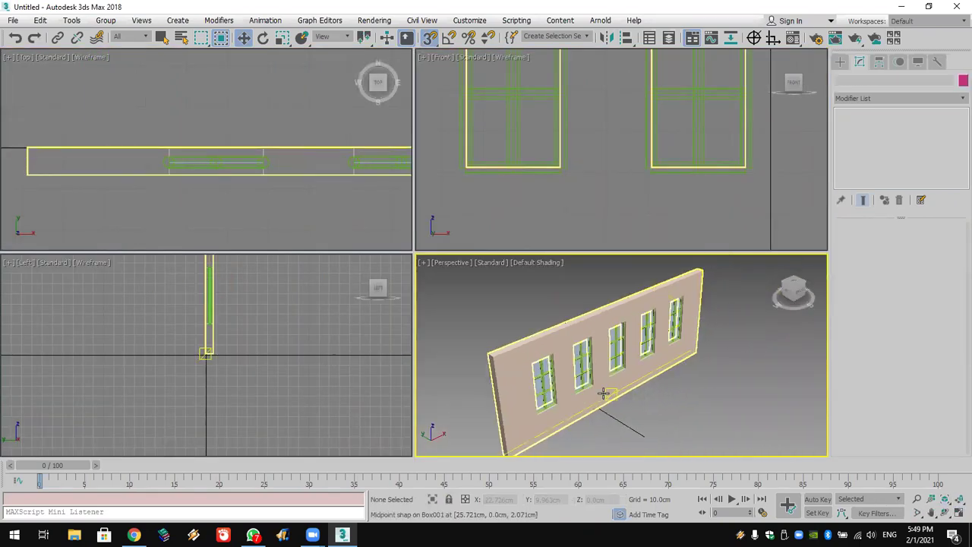
{"action": "scroll", "coordinate": [318, 194], "scroll_direction": "down", "scroll_amount": 8}
{"action": "middle_click_drag", "start_coordinate": [318, 194], "coordinate": [135, 165]}
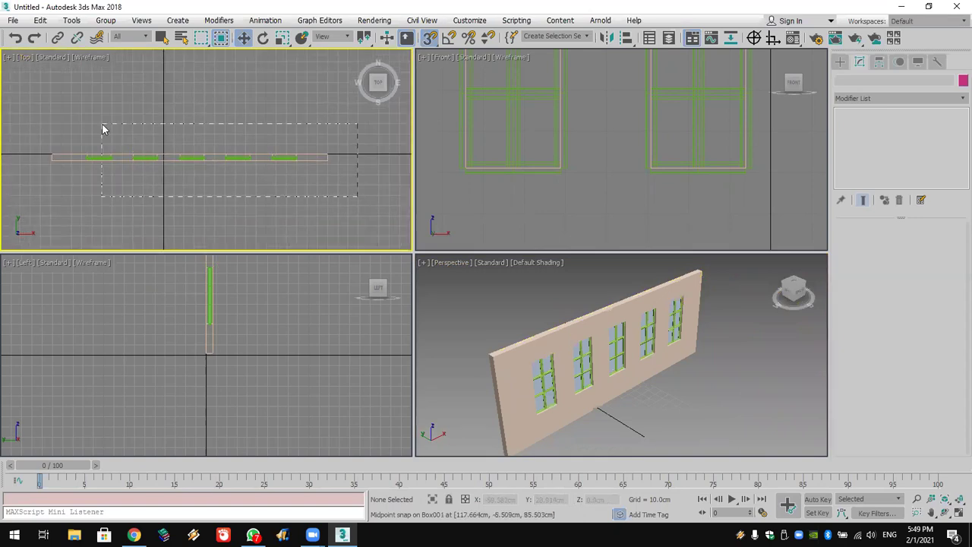
{"action": "left_click_drag", "start_coordinate": [103, 130], "coordinate": [102, 125]}
{"action": "left_click", "coordinate": [105, 21]}
{"action": "left_click", "coordinate": [113, 41]}
{"action": "left_click", "coordinate": [494, 290]}
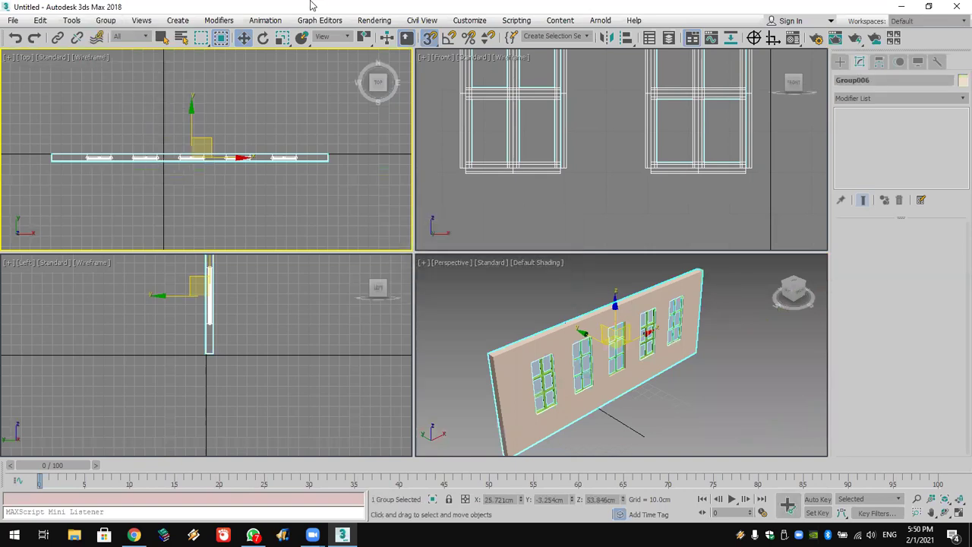
Make a rotated copy of the windowed wall group and set its absolute Z rotation to 90 degrees.
{"action": "left_click", "coordinate": [263, 37]}
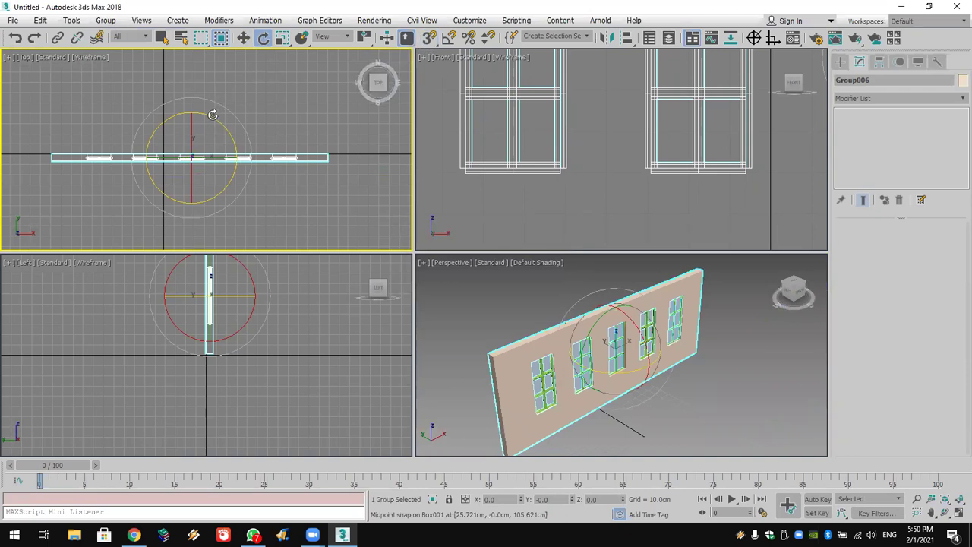
{"action": "left_click_drag", "start_coordinate": [213, 119], "coordinate": [258, 207], "text": "shift"}
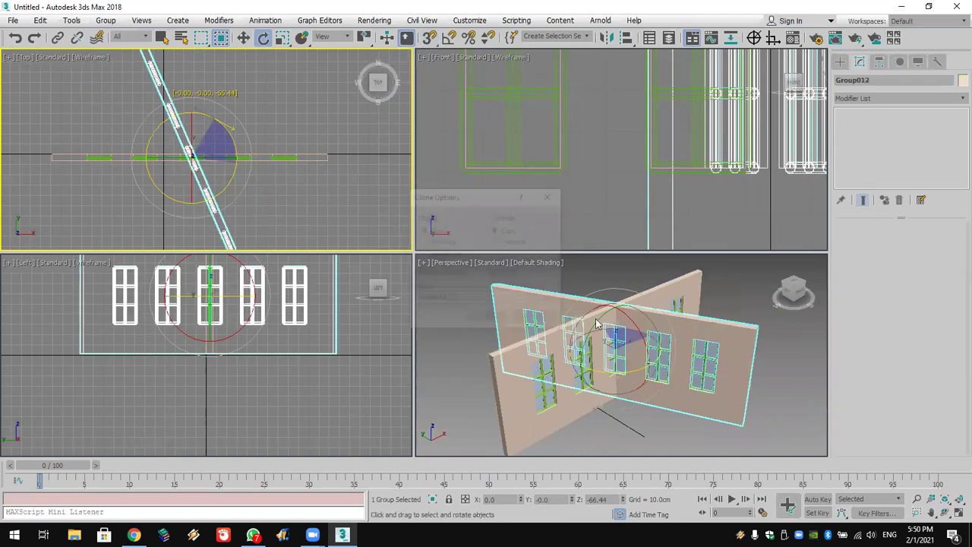
{"action": "left_click", "coordinate": [495, 319]}
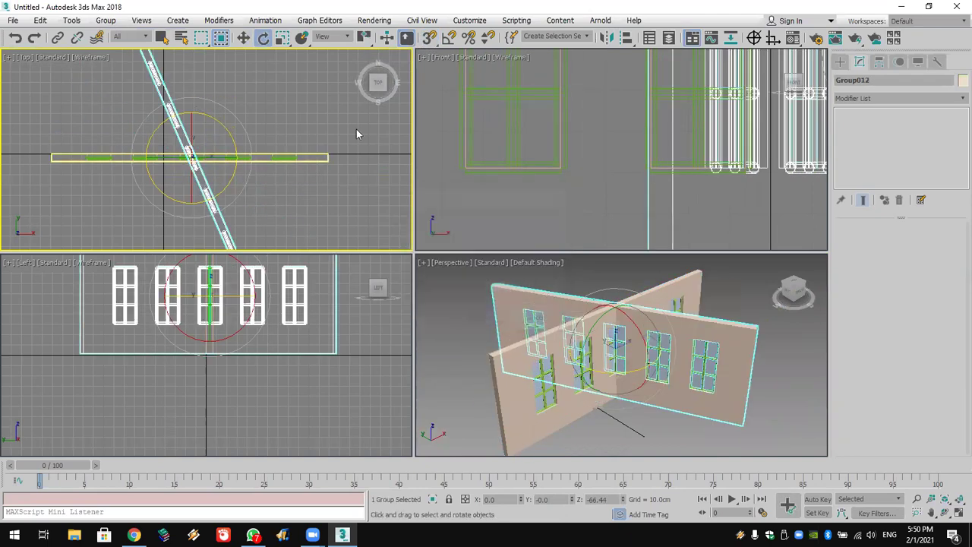
{"action": "key", "text": "F12"}
{"action": "double_click", "coordinate": [389, 148]}
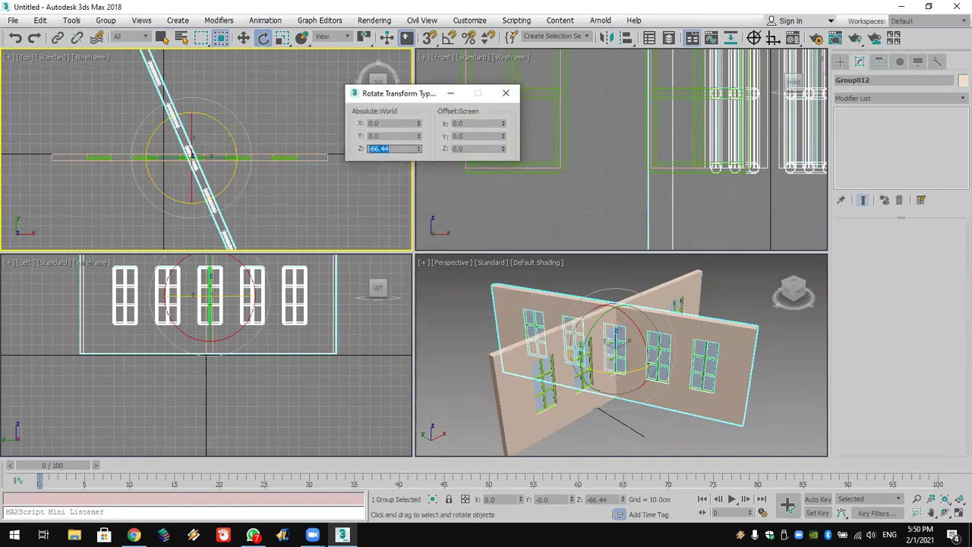
{"action": "type", "text": "90"}
{"action": "key", "text": "Return"}
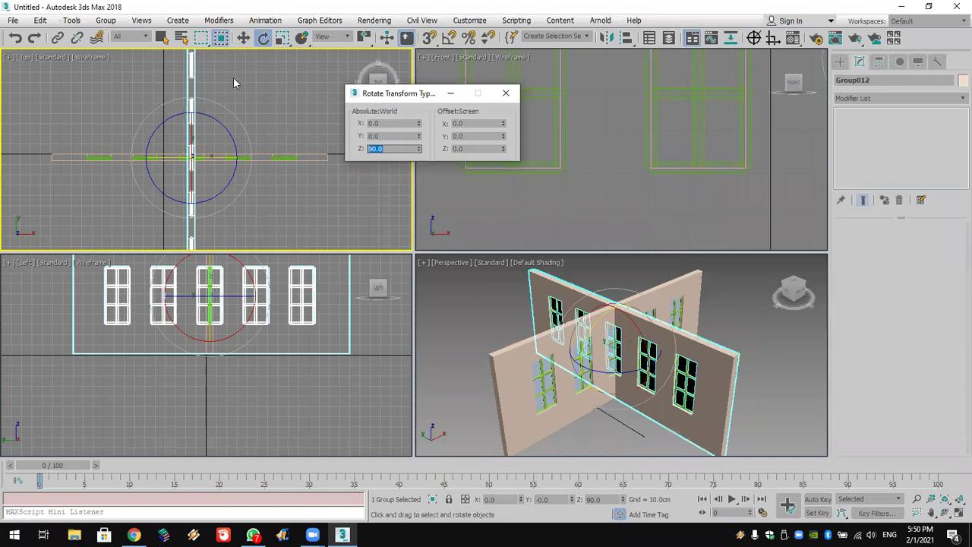
Move the perpendicular wall to the end of the first wall, joining their outer corners with Vertex snap.
{"action": "key", "text": "w"}
{"action": "scroll", "coordinate": [233, 77], "scroll_direction": "down", "scroll_amount": 3}
{"action": "left_click_drag", "start_coordinate": [209, 137], "coordinate": [260, 90]}
{"action": "scroll", "coordinate": [261, 89], "scroll_direction": "up", "scroll_amount": 3}
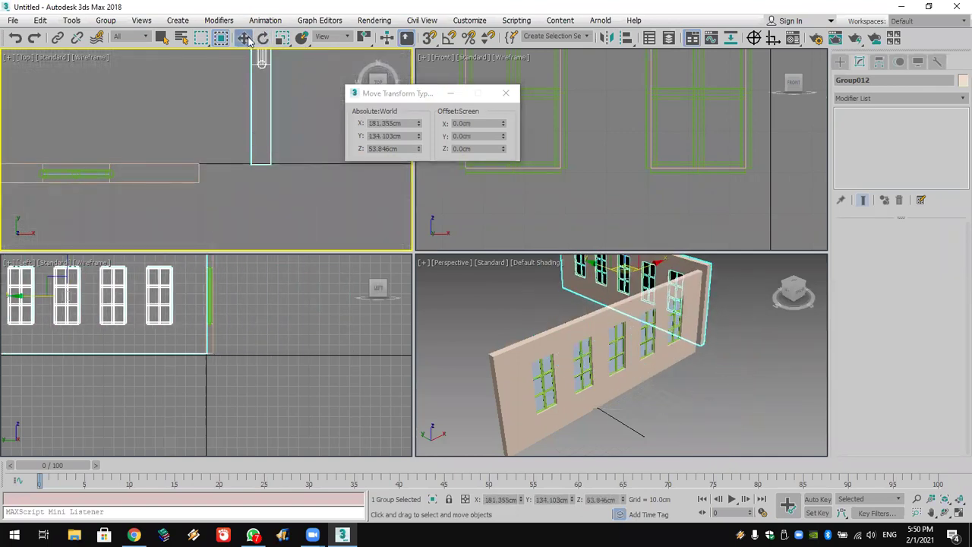
{"action": "right_click", "coordinate": [429, 37]}
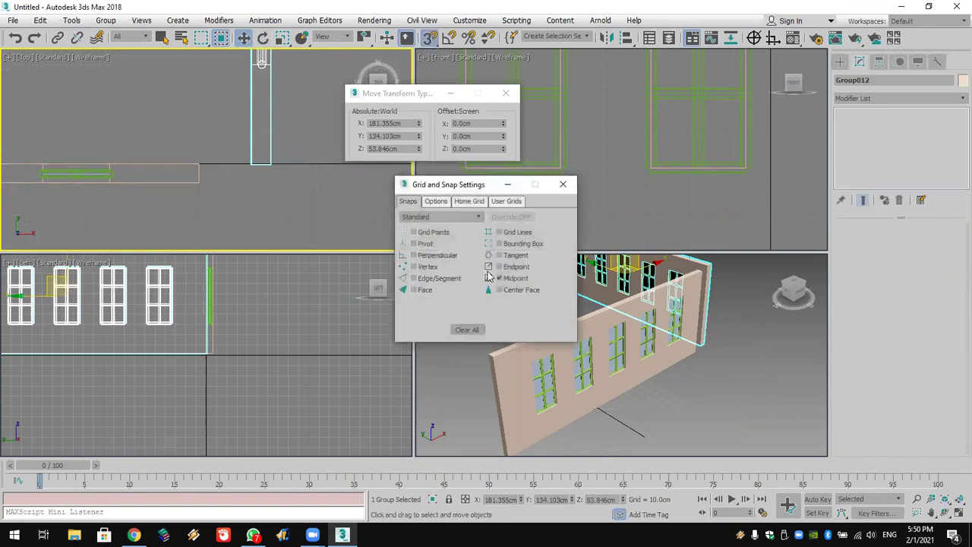
{"action": "left_click", "coordinate": [563, 185]}
{"action": "left_click_drag", "start_coordinate": [268, 165], "coordinate": [195, 174]}
{"action": "scroll", "coordinate": [223, 191], "scroll_direction": "up", "scroll_amount": 3}
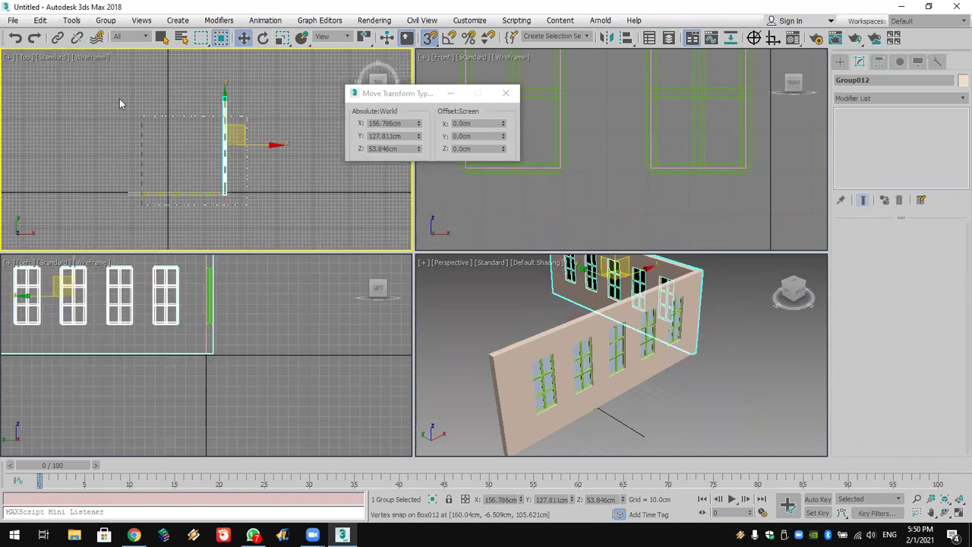
Group the two perpendicular windowed walls into one L-shaped group.
{"action": "key", "text": "ctrl+a"}
{"action": "left_click", "coordinate": [106, 20]}
{"action": "left_click", "coordinate": [113, 42]}
{"action": "left_click", "coordinate": [494, 288]}
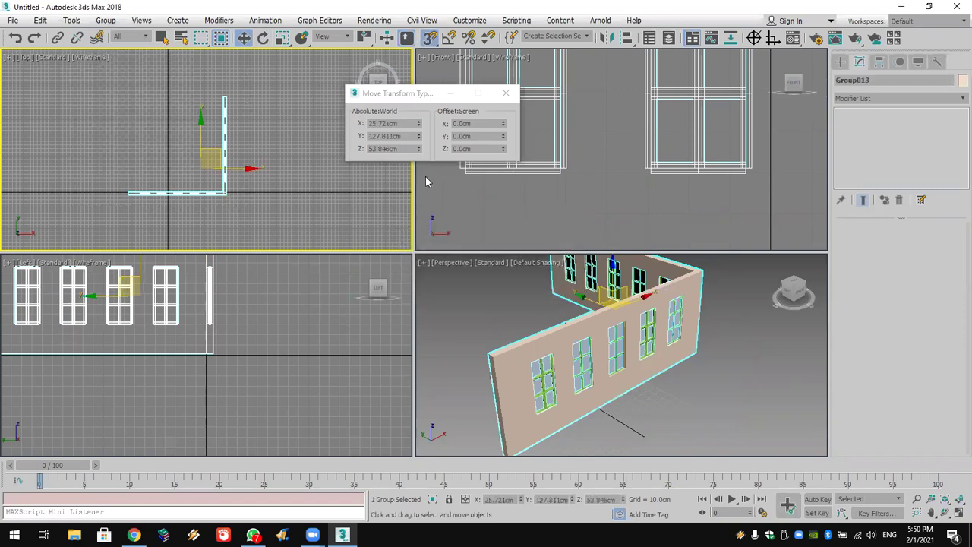
Make a rotated copy of the L-shaped wall group and set its absolute Z rotation to 180 degrees.
{"action": "left_click", "coordinate": [262, 37]}
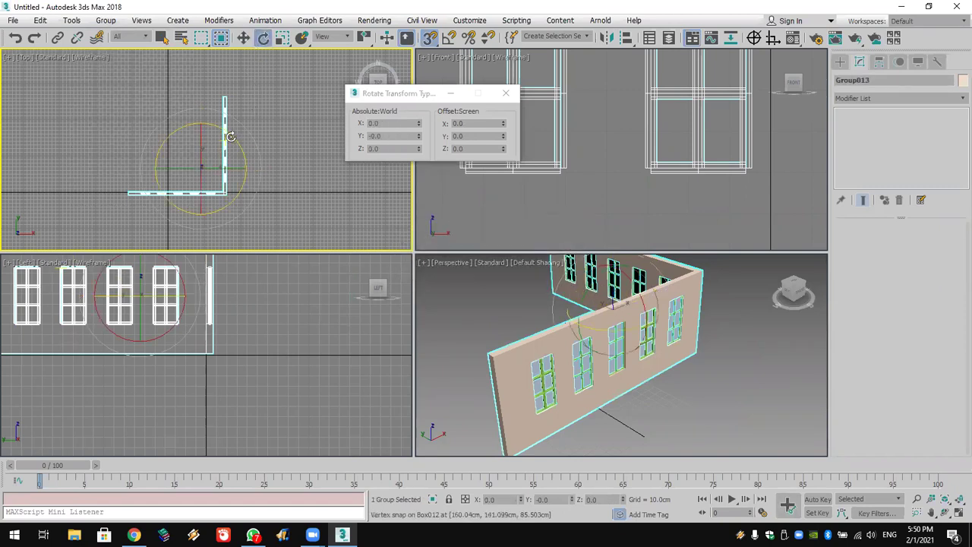
{"action": "left_click_drag", "start_coordinate": [232, 137], "coordinate": [301, 292]}
{"action": "left_click_drag", "start_coordinate": [312, 336], "coordinate": [371, 203], "text": "shift"}
{"action": "left_click", "coordinate": [477, 318]}
{"action": "double_click", "coordinate": [411, 147]}
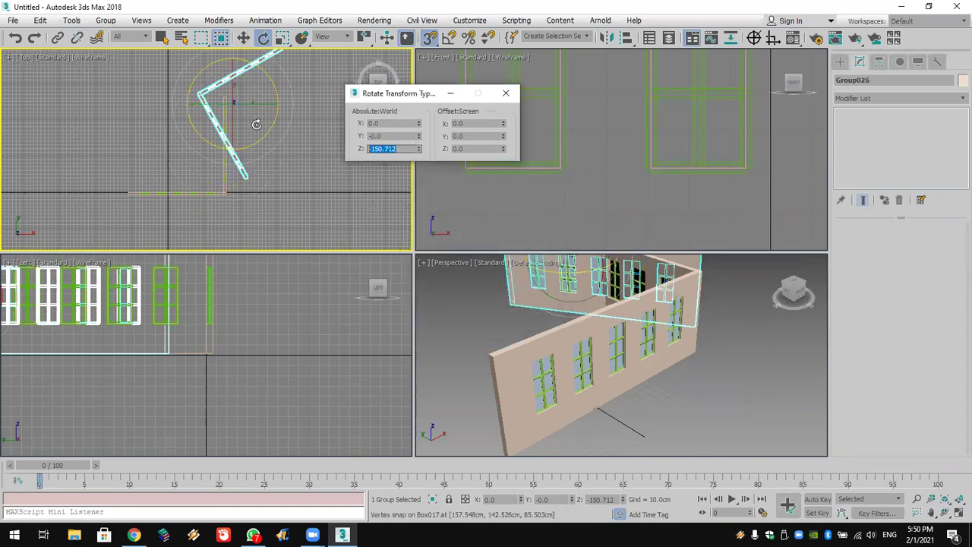
{"action": "type", "text": "-18"}
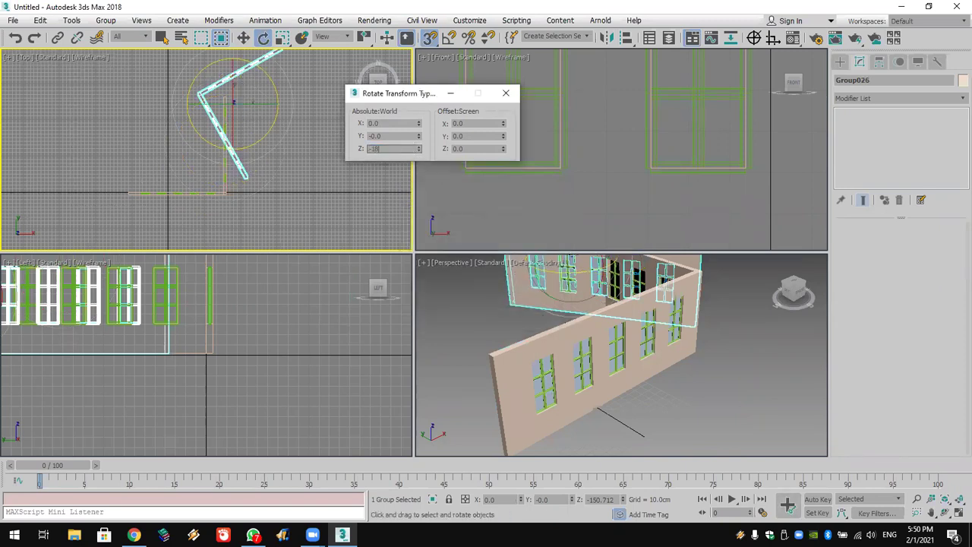
{"action": "key", "text": "Return"}
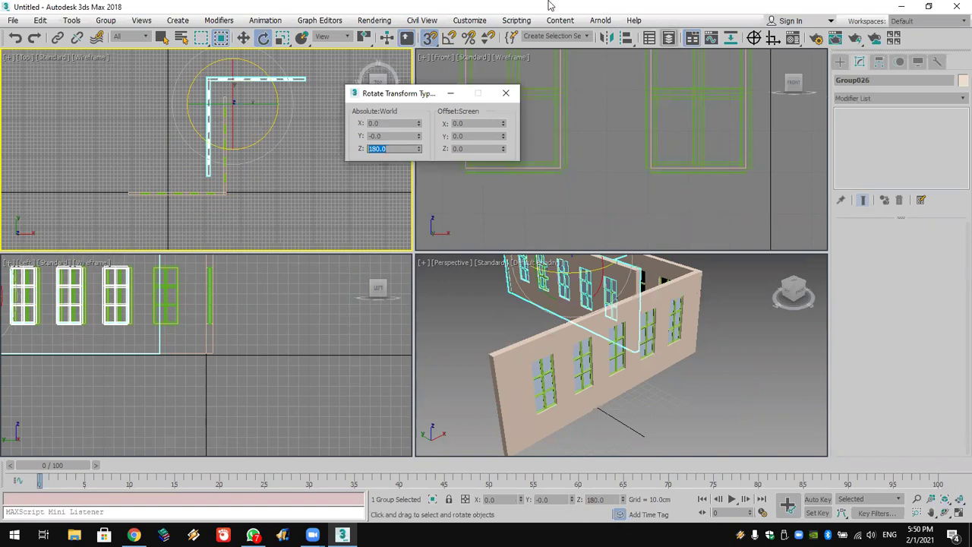
Move the copied L-shaped walls so their ends snap onto the original pair, closing the four-sided building outline.
{"action": "left_click", "coordinate": [243, 38]}
{"action": "left_click_drag", "start_coordinate": [209, 189], "coordinate": [120, 187]}
{"action": "scroll", "coordinate": [486, 304], "scroll_direction": "down", "scroll_amount": 5}
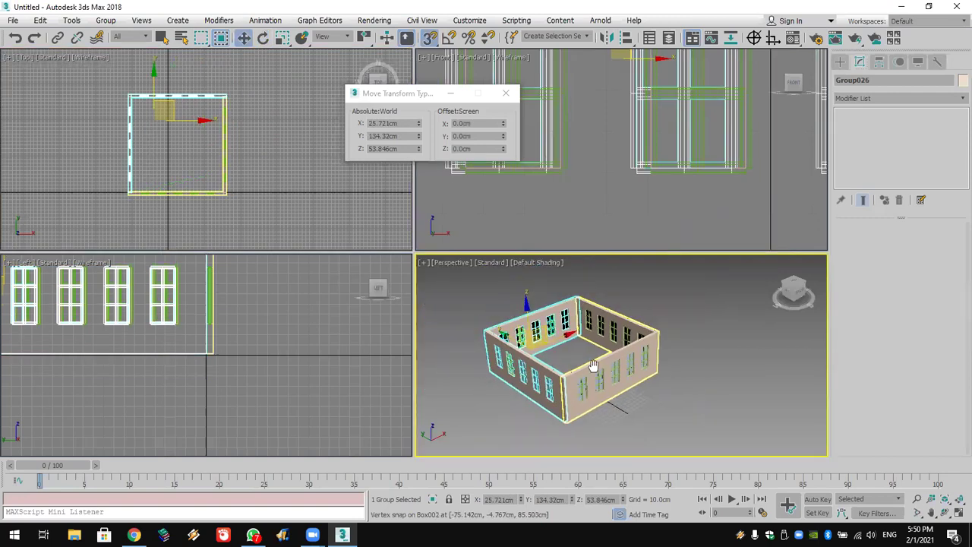
Draw a box covering the whole building outline, about 275.15 by 268.64 cm, and set its height to 0.16 cm.
{"action": "left_click", "coordinate": [506, 92]}
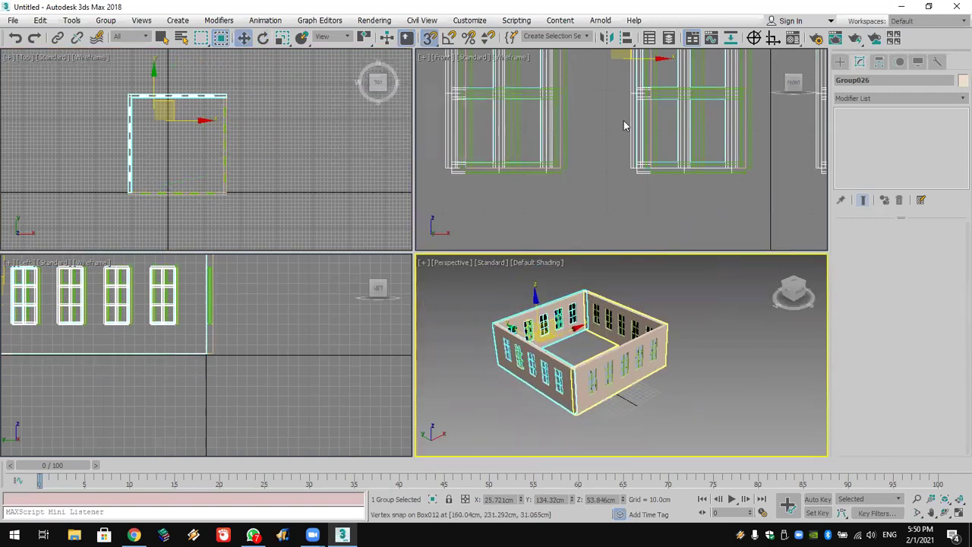
{"action": "left_click", "coordinate": [840, 62]}
{"action": "left_click", "coordinate": [871, 101]}
{"action": "left_click", "coordinate": [870, 111]}
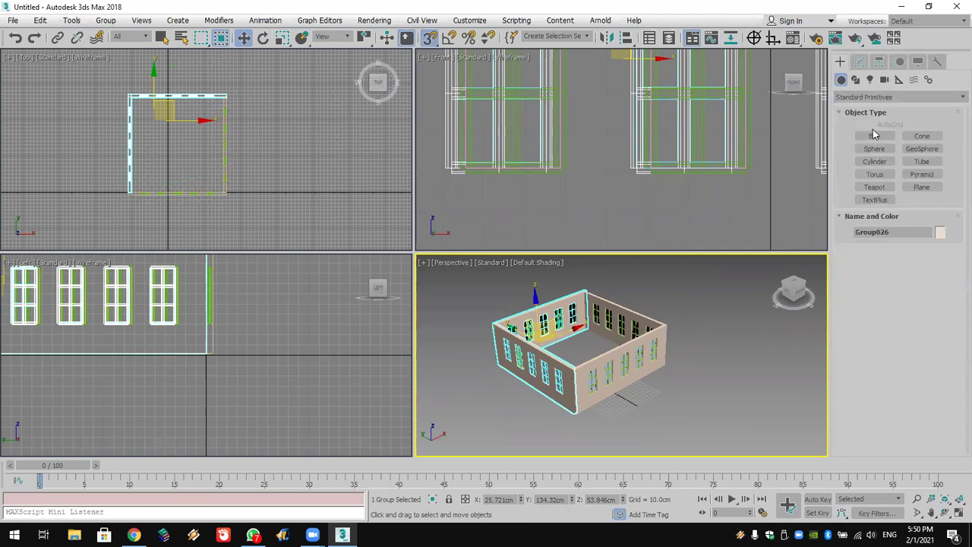
{"action": "left_click", "coordinate": [874, 136]}
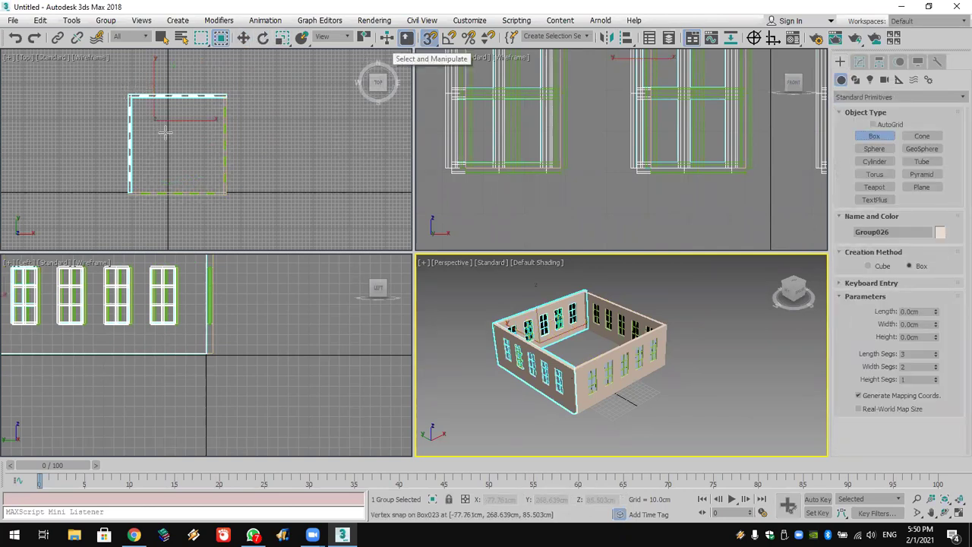
{"action": "left_click_drag", "start_coordinate": [193, 173], "coordinate": [230, 202]}
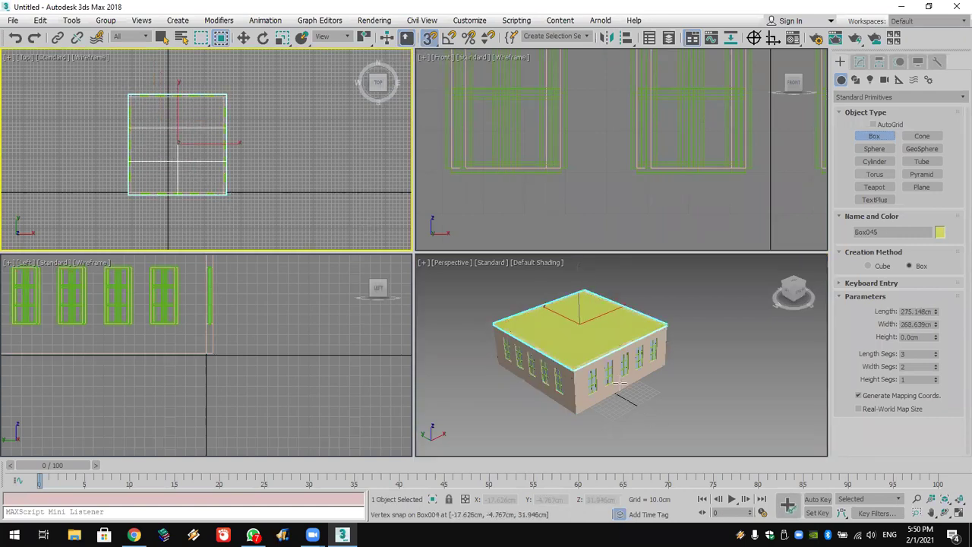
{"action": "left_click", "coordinate": [935, 335]}
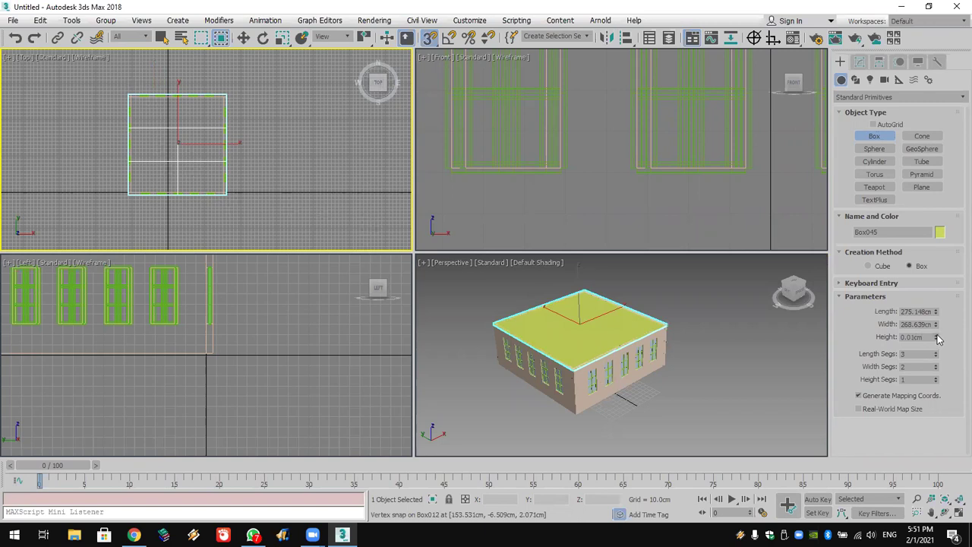
{"action": "left_click", "coordinate": [936, 335]}
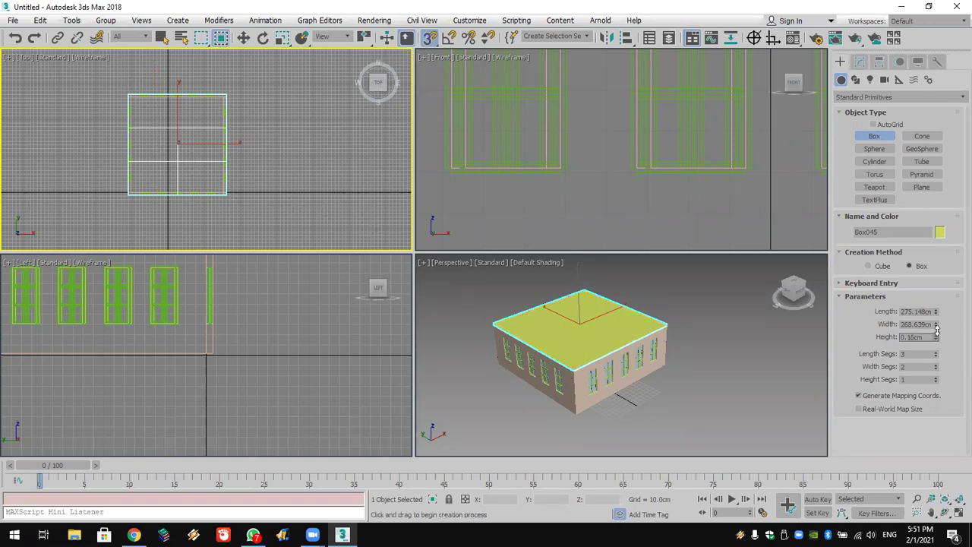
Lower the thin box to absolute Z 0 so it forms the building's floor.
{"action": "right_click", "coordinate": [243, 37]}
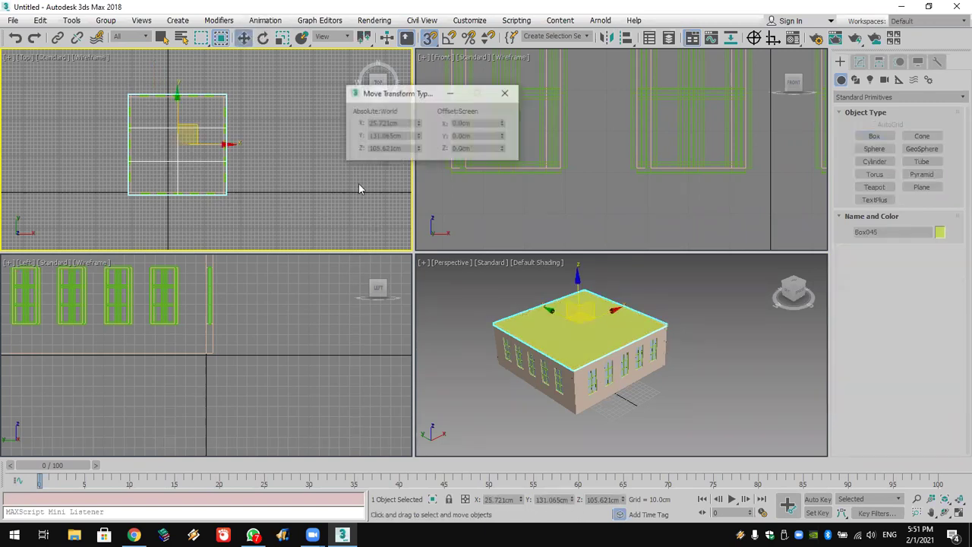
{"action": "double_click", "coordinate": [387, 149]}
{"action": "key", "text": "BackSpace"}
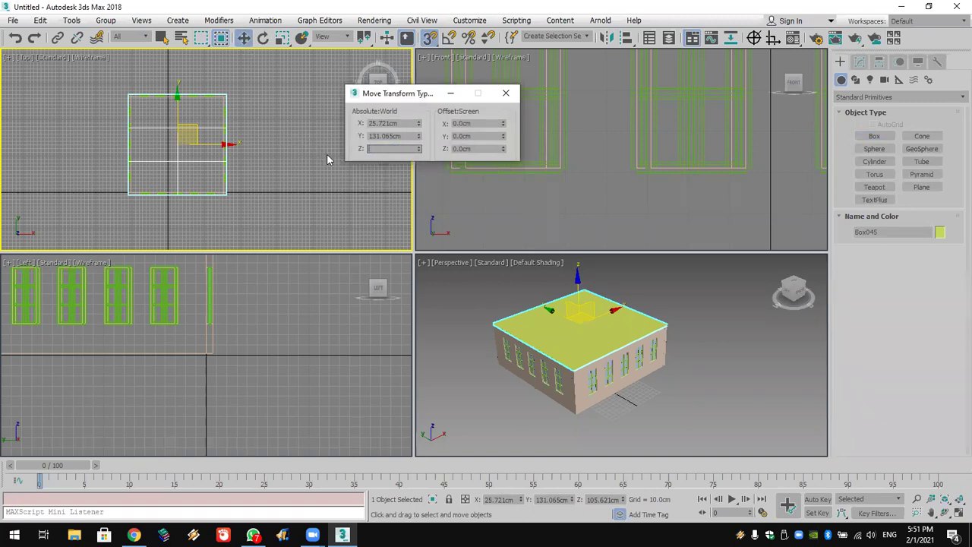
{"action": "key", "text": "Return"}
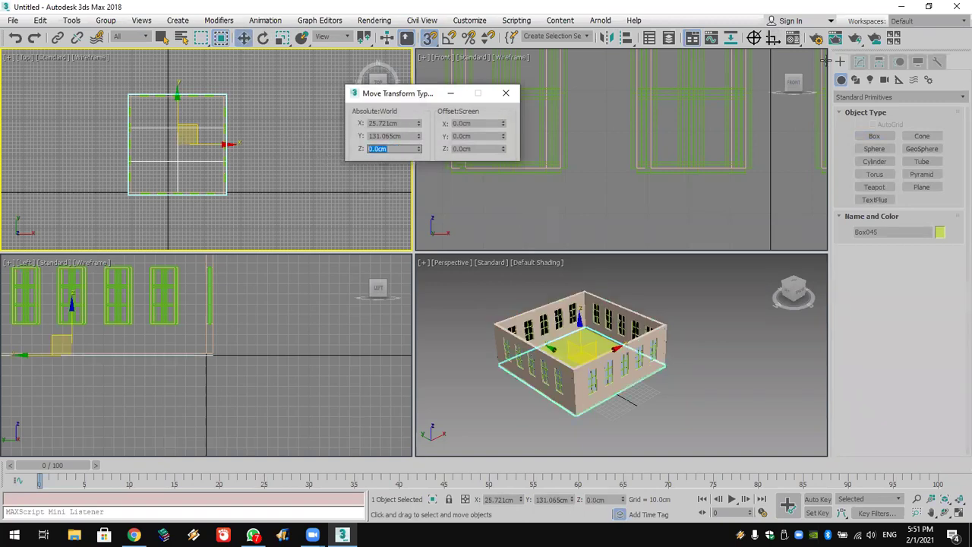
Draw a pyramid by Base/Apex from corner to corner of the building outline, about 268.64 by 275.15 cm.
{"action": "left_click", "coordinate": [922, 174]}
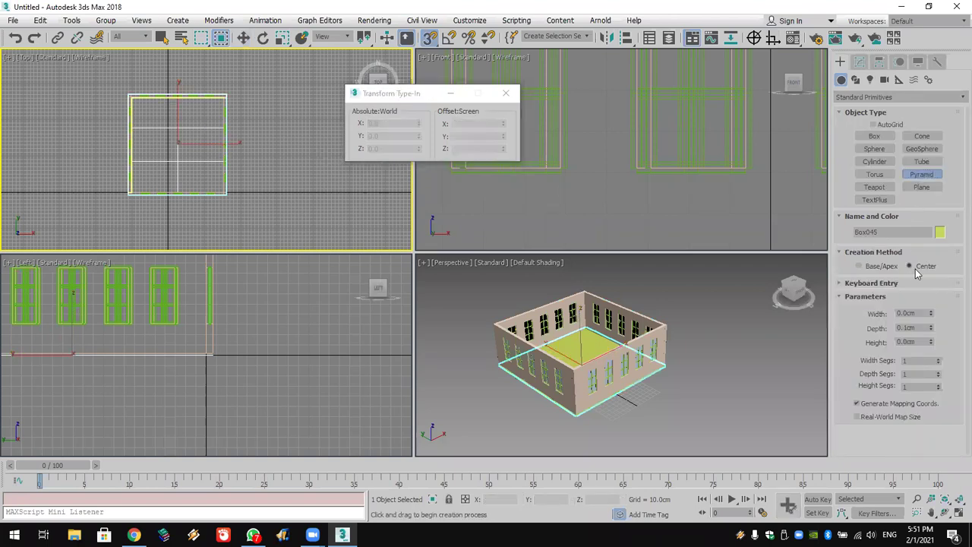
{"action": "left_click", "coordinate": [877, 266]}
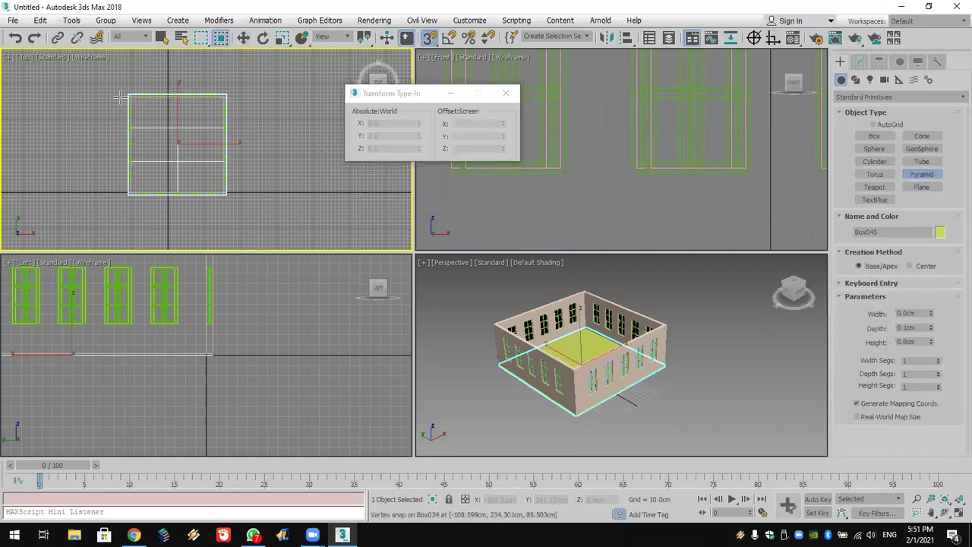
{"action": "left_click_drag", "start_coordinate": [127, 94], "coordinate": [224, 199]}
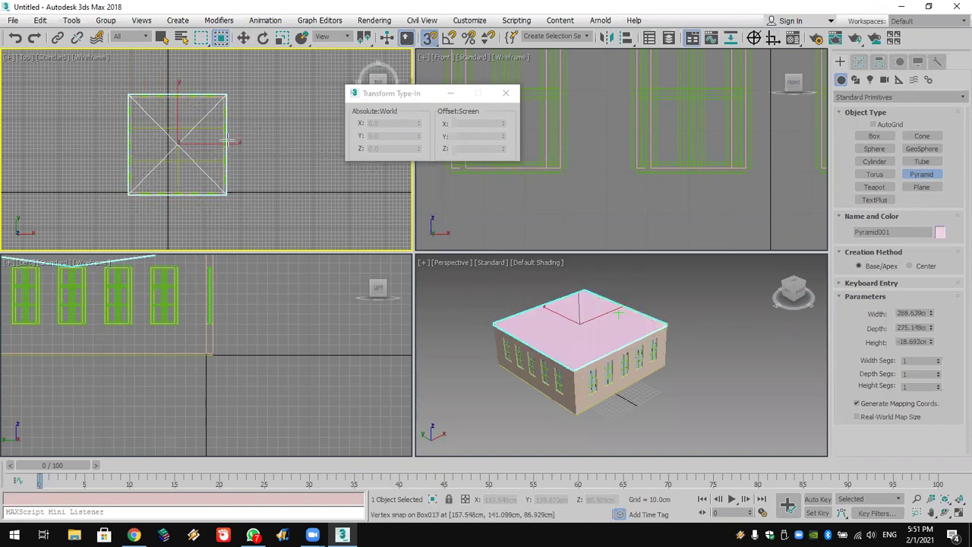
Raise the pyramid's height to 67.103 cm to form the pitched roof.
{"action": "scroll", "coordinate": [553, 329], "scroll_direction": "down", "scroll_amount": 5}
{"action": "scroll", "coordinate": [558, 330], "scroll_direction": "up", "scroll_amount": 3}
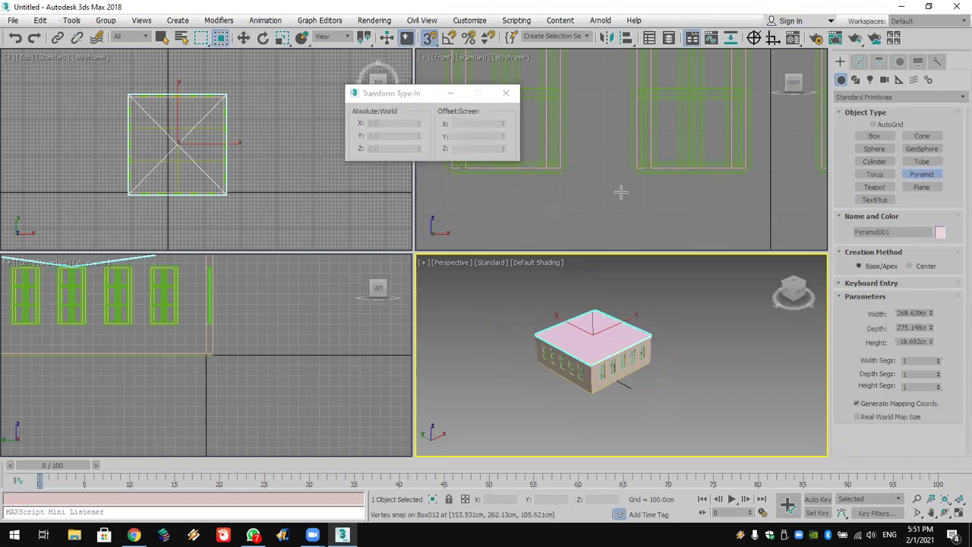
{"action": "scroll", "coordinate": [623, 187], "scroll_direction": "down", "scroll_amount": 5}
{"action": "scroll", "coordinate": [577, 187], "scroll_direction": "up", "scroll_amount": 2}
{"action": "middle_click_drag", "start_coordinate": [577, 187], "coordinate": [570, 189]}
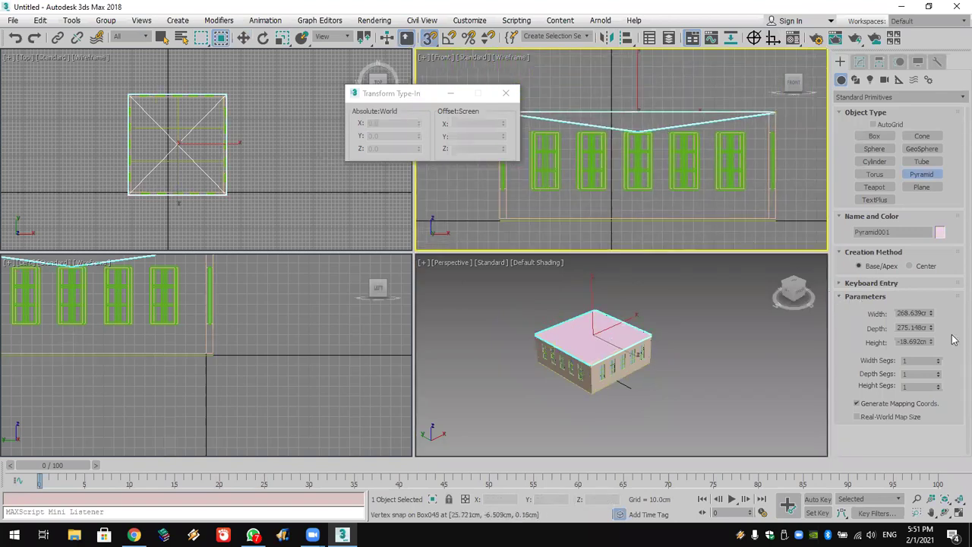
{"action": "left_click_drag", "start_coordinate": [932, 328], "coordinate": [928, 68]}
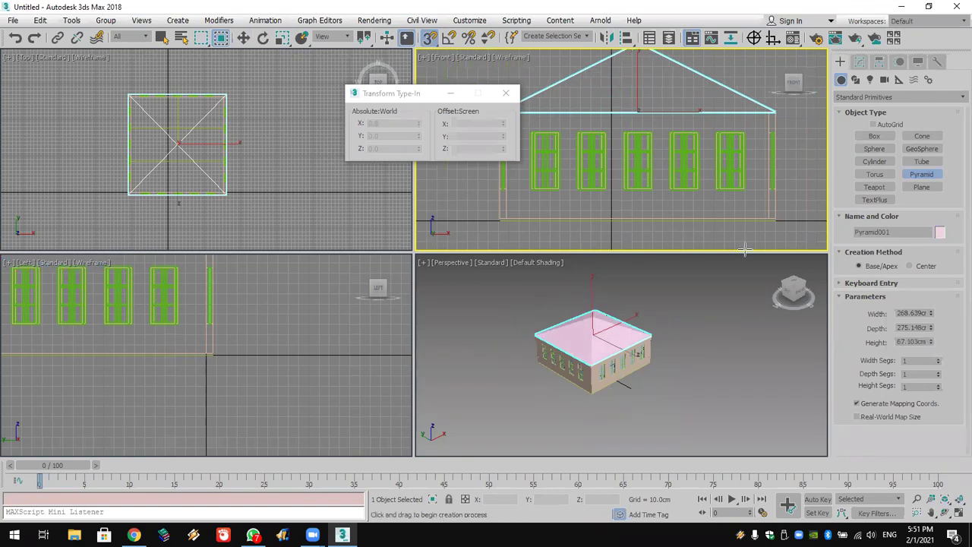
{"action": "scroll", "coordinate": [600, 353], "scroll_direction": "up", "scroll_amount": 4}
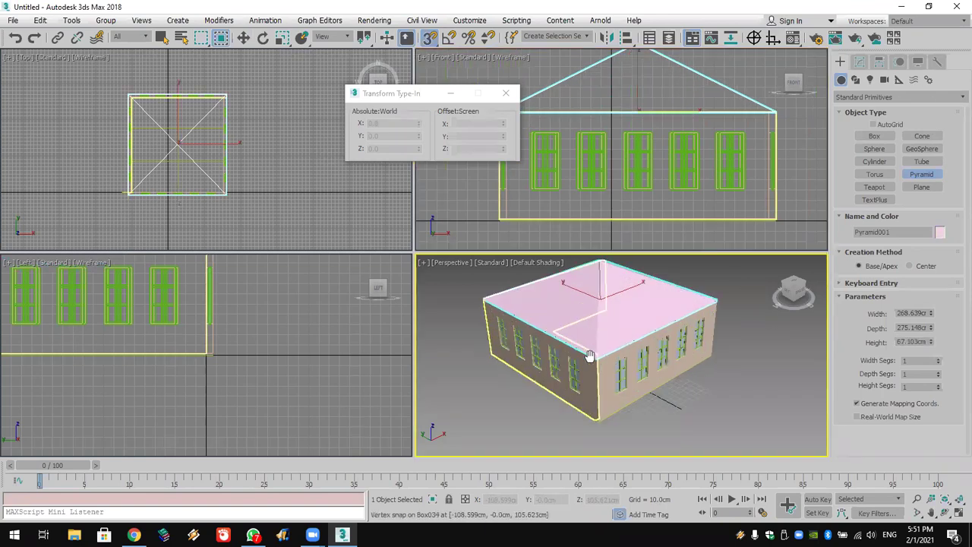
{"action": "left_click", "coordinate": [946, 513]}
{"action": "left_click_drag", "start_coordinate": [639, 365], "coordinate": [727, 398]}
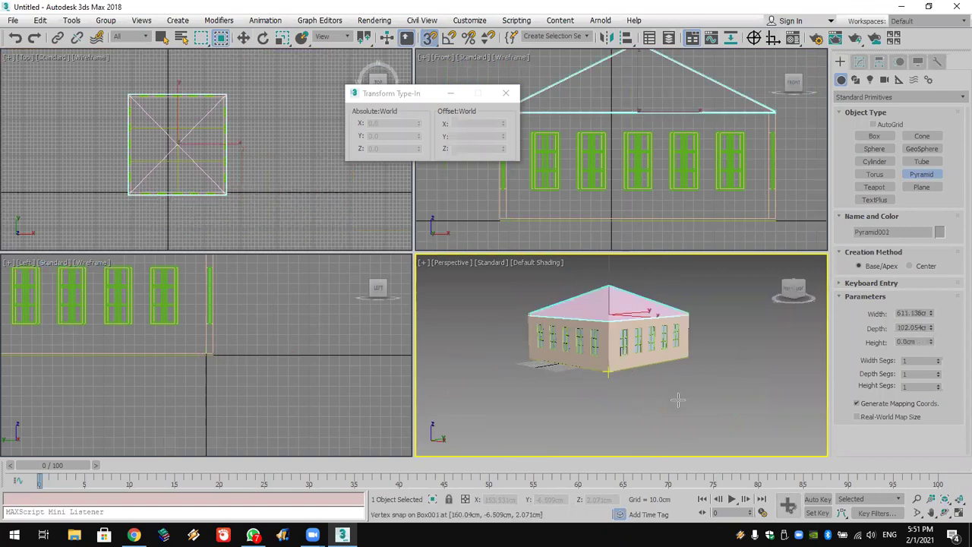
{"action": "key", "text": "w"}
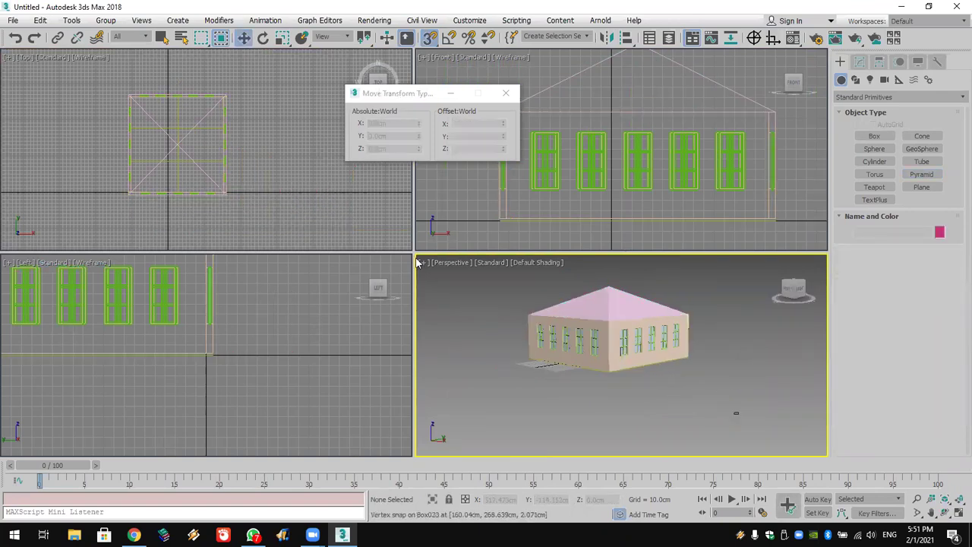
Select all objects in the scene and set their object color to white.
{"action": "key", "text": "ctrl+a"}
{"action": "left_click", "coordinate": [940, 234]}
{"action": "left_click", "coordinate": [594, 295]}
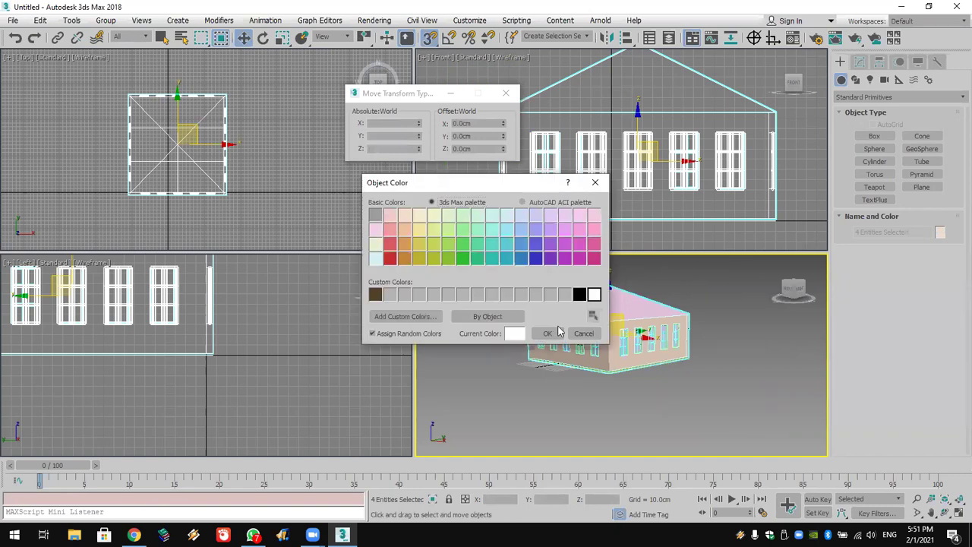
{"action": "left_click", "coordinate": [547, 333]}
{"action": "left_click", "coordinate": [588, 373]}
{"action": "scroll", "coordinate": [603, 377], "scroll_direction": "up", "scroll_amount": 2}
{"action": "middle_click_drag", "start_coordinate": [603, 377], "coordinate": [608, 418], "text": "alt"}
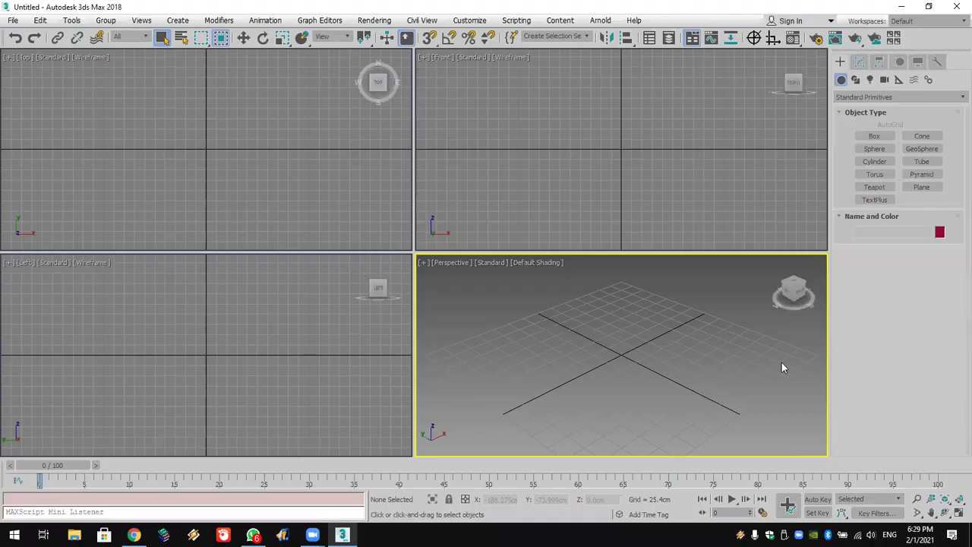
Draw a sphere with a radius of about 98 cm centered on the origin of the empty scene.
{"action": "left_click", "coordinate": [875, 149]}
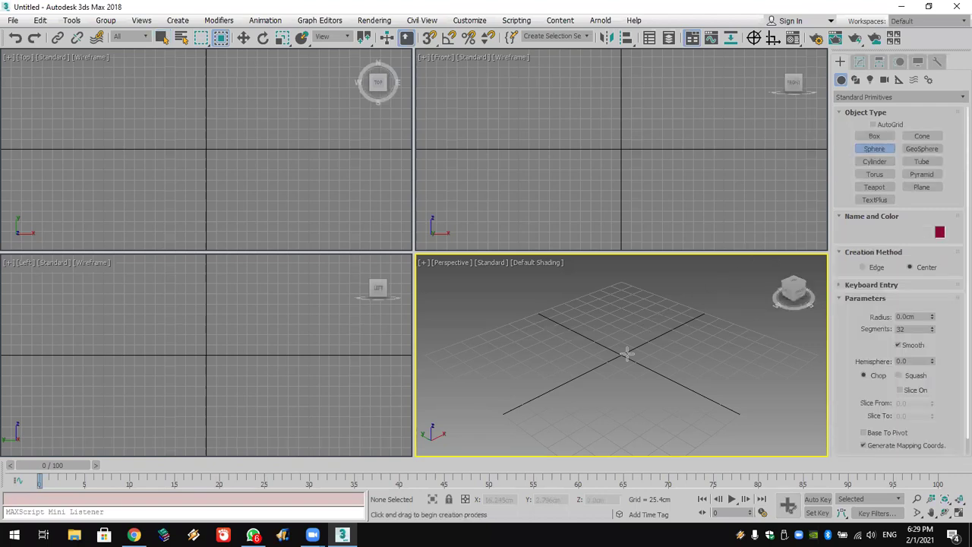
{"action": "left_click_drag", "start_coordinate": [624, 353], "coordinate": [579, 475]}
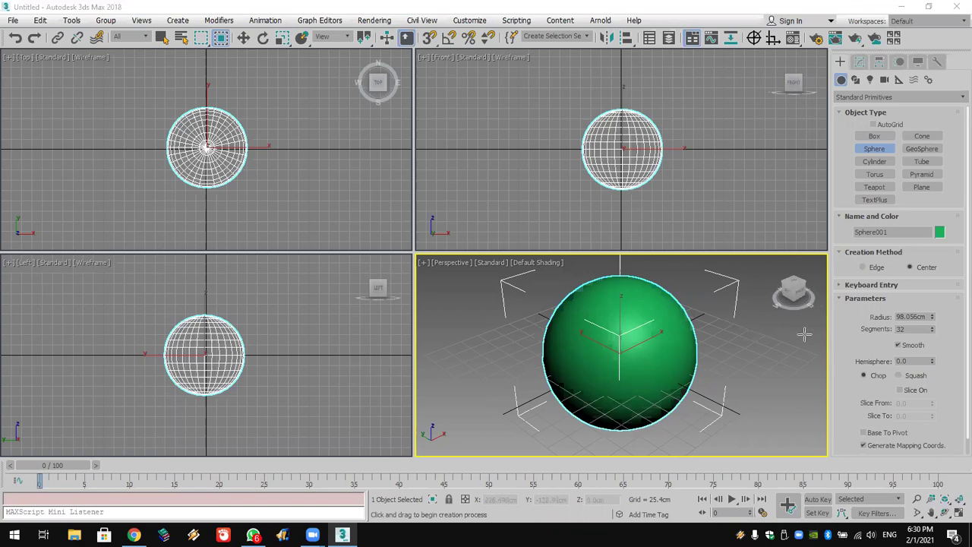
{"action": "scroll", "coordinate": [643, 183], "scroll_direction": "up", "scroll_amount": 4}
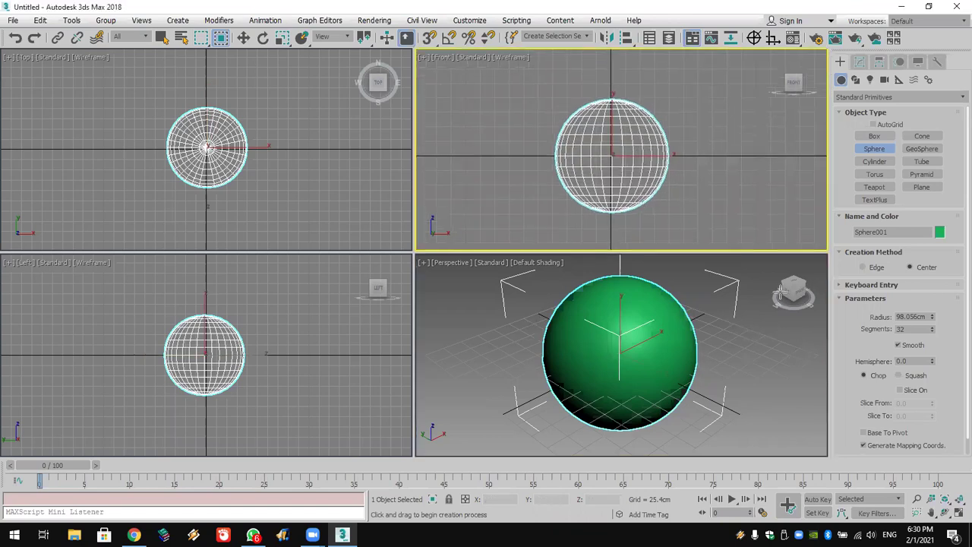
{"action": "scroll", "coordinate": [845, 395], "scroll_direction": "down", "scroll_amount": 1}
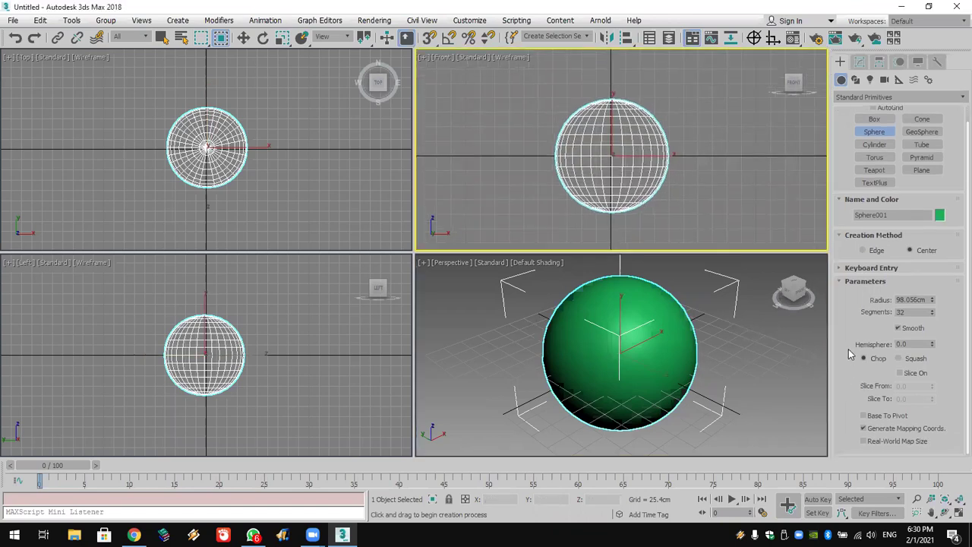
Enable Base To Pivot on the sphere so that it rests on the ground grid.
{"action": "left_click", "coordinate": [895, 423]}
{"action": "left_click", "coordinate": [895, 422]}
{"action": "left_click", "coordinate": [896, 422]}
{"action": "scroll", "coordinate": [651, 177], "scroll_direction": "up", "scroll_amount": 2}
{"action": "middle_click_drag", "start_coordinate": [651, 178], "coordinate": [683, 250]}
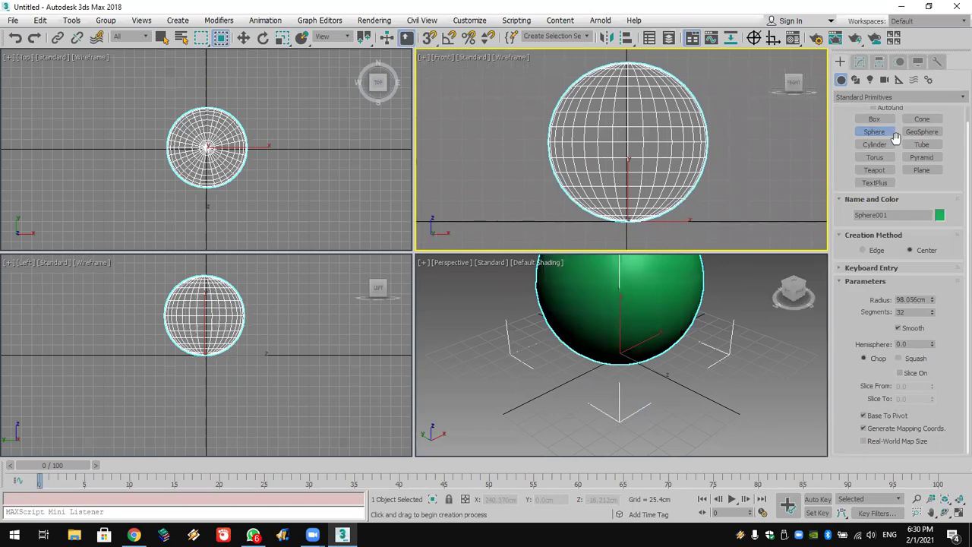
{"action": "middle_click_drag", "start_coordinate": [706, 277], "coordinate": [707, 343], "text": "alt"}
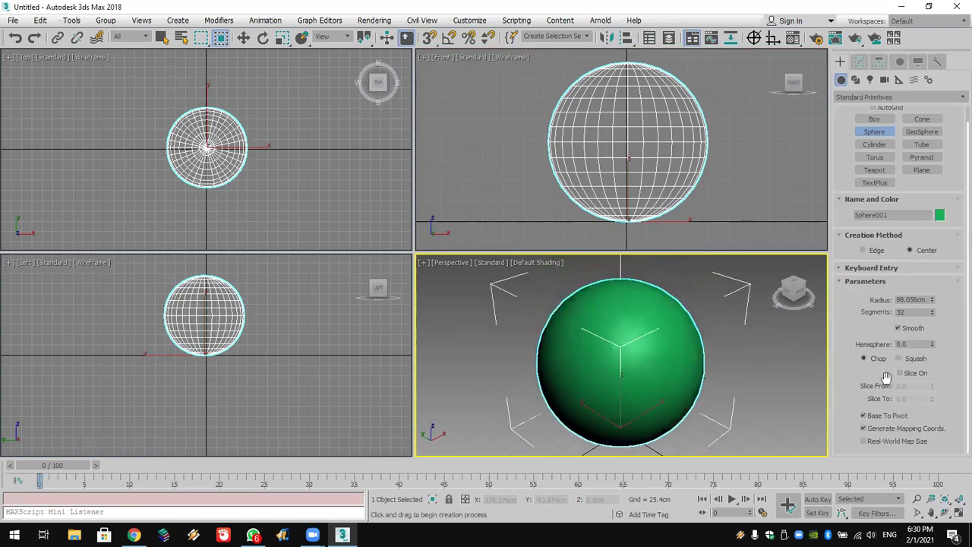
Turn on slicing for the sphere and set Slice To to 270.
{"action": "left_click", "coordinate": [911, 375]}
{"action": "left_click", "coordinate": [915, 400]}
{"action": "type", "text": "270"}
{"action": "key", "text": "Return"}
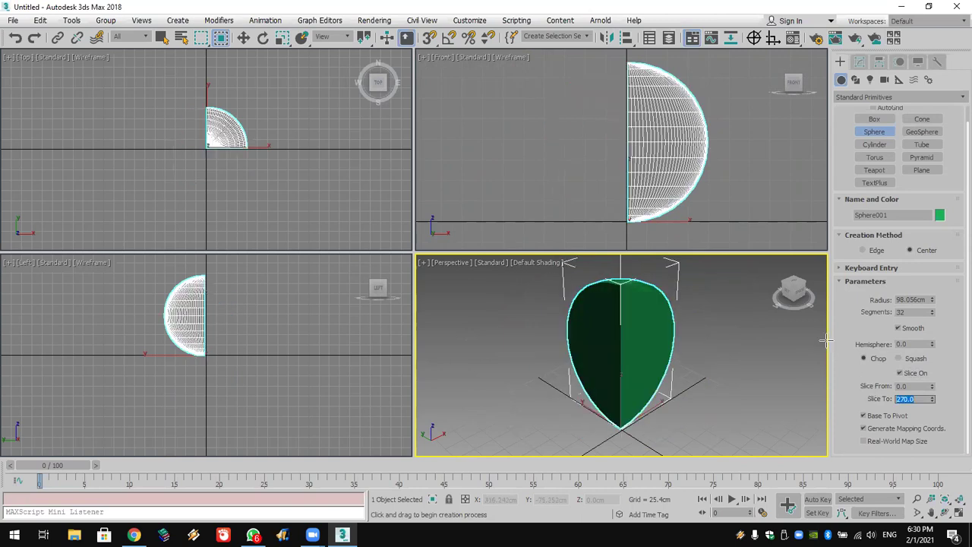
Make a uniformly scaled-down copy of the sphere wedge at about 91 percent, using the Copy clone option.
{"action": "left_click", "coordinate": [283, 39]}
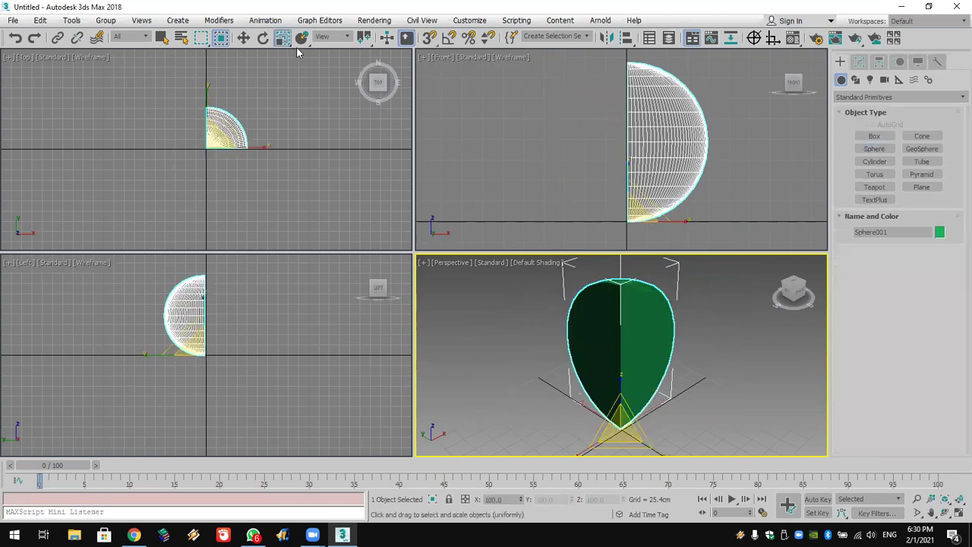
{"action": "left_click_drag", "start_coordinate": [631, 209], "coordinate": [638, 225], "text": "shift"}
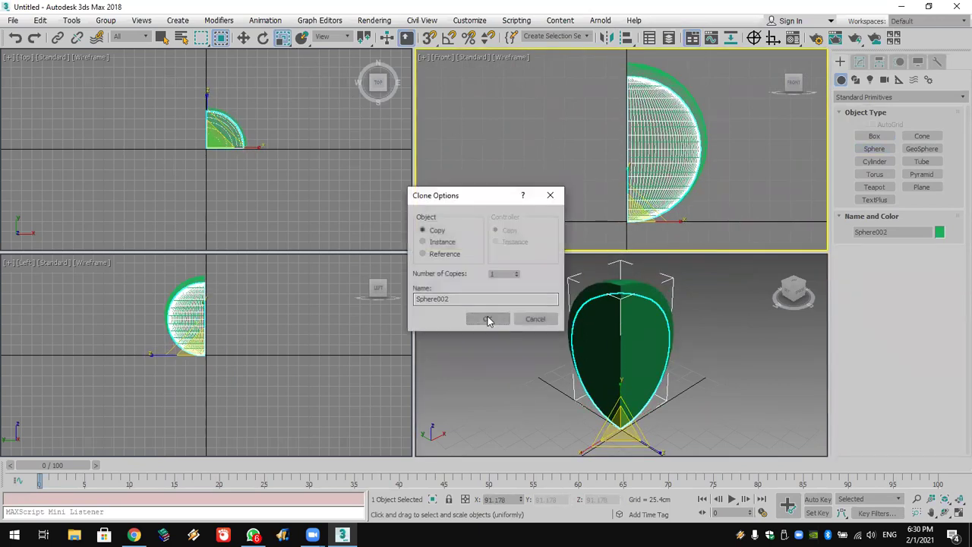
{"action": "left_click", "coordinate": [489, 319]}
{"action": "middle_click_drag", "start_coordinate": [600, 149], "coordinate": [577, 155]}
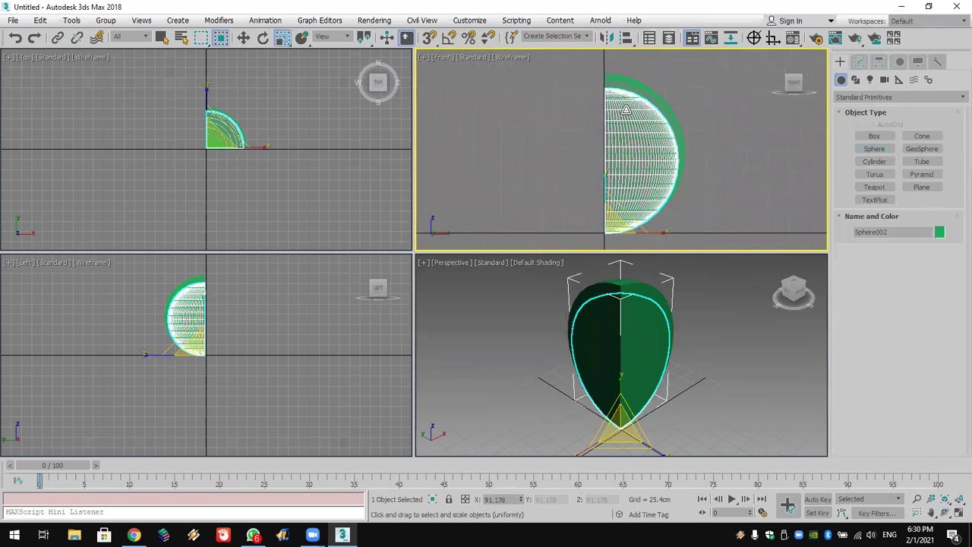
Subtract the smaller wedge from the larger sphere wedge with ProBoolean to hollow it into a shell.
{"action": "key", "text": "ctrl+z"}
{"action": "left_click", "coordinate": [866, 97]}
{"action": "left_click", "coordinate": [859, 129]}
{"action": "left_click", "coordinate": [874, 200]}
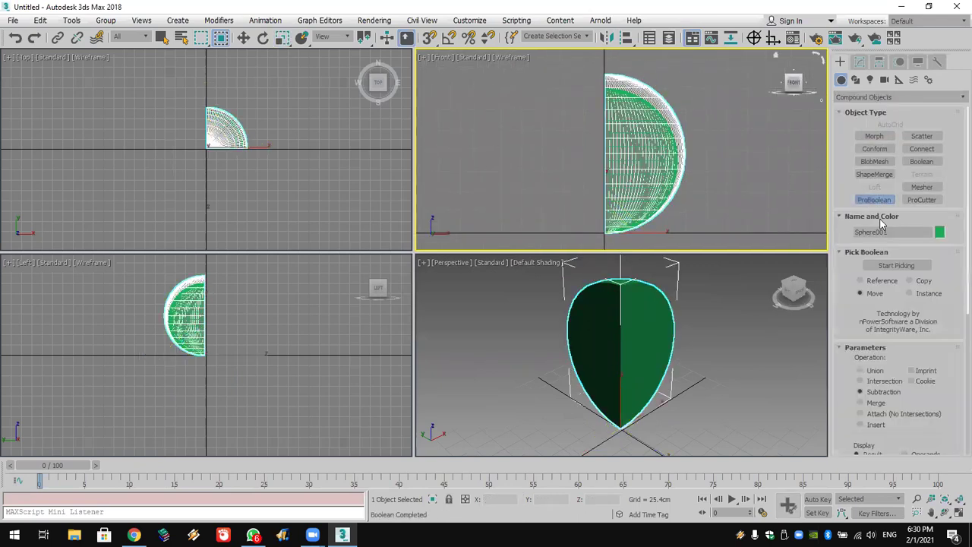
{"action": "left_click", "coordinate": [889, 266]}
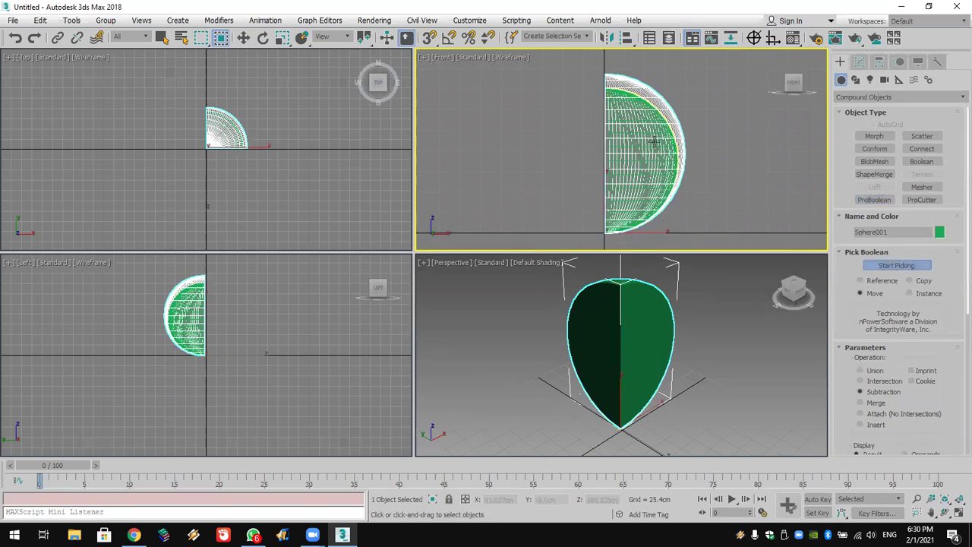
{"action": "left_click", "coordinate": [651, 111]}
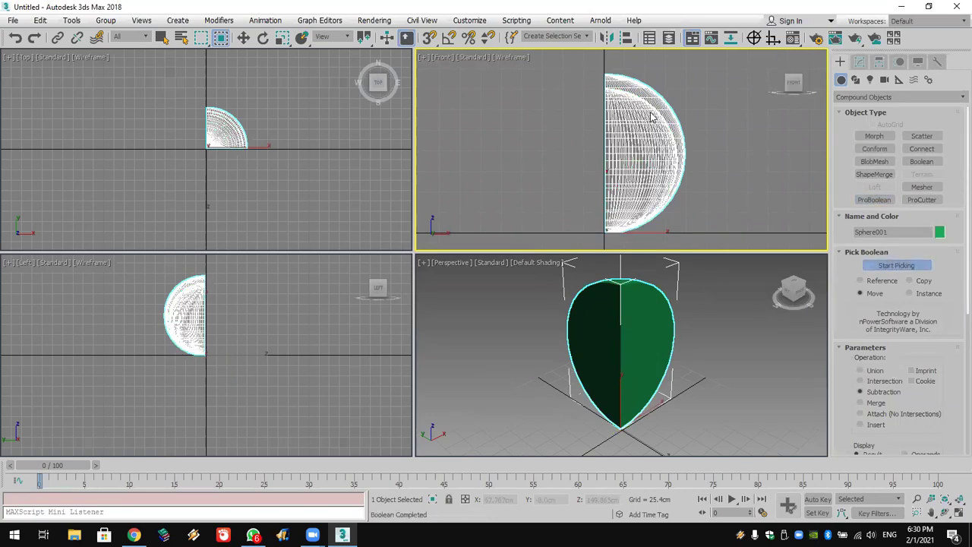
{"action": "left_click", "coordinate": [684, 323]}
{"action": "left_click", "coordinate": [885, 265]}
{"action": "left_click", "coordinate": [251, 140]}
{"action": "scroll", "coordinate": [252, 140], "scroll_direction": "up", "scroll_amount": 2}
{"action": "left_click", "coordinate": [263, 37]}
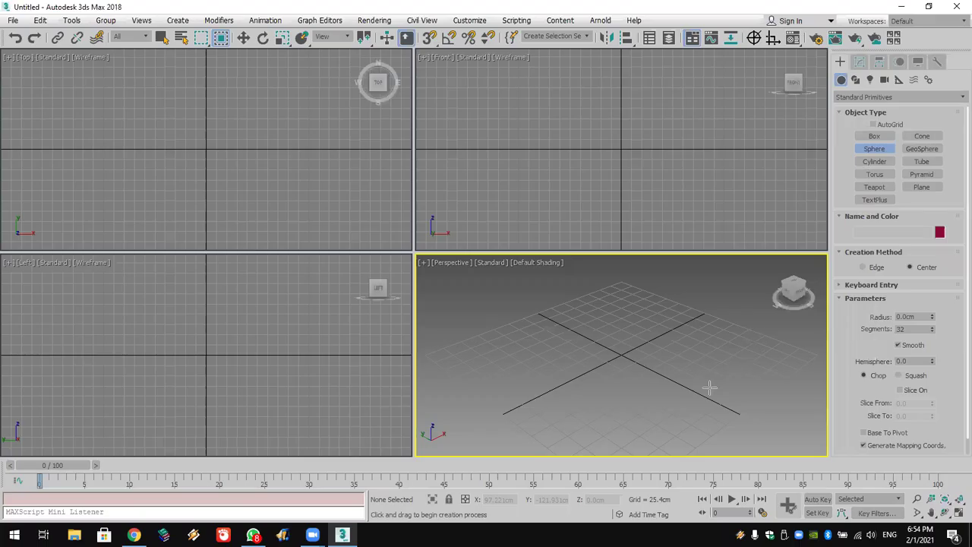
{"action": "scroll", "coordinate": [838, 352], "scroll_direction": "down", "scroll_amount": 1}
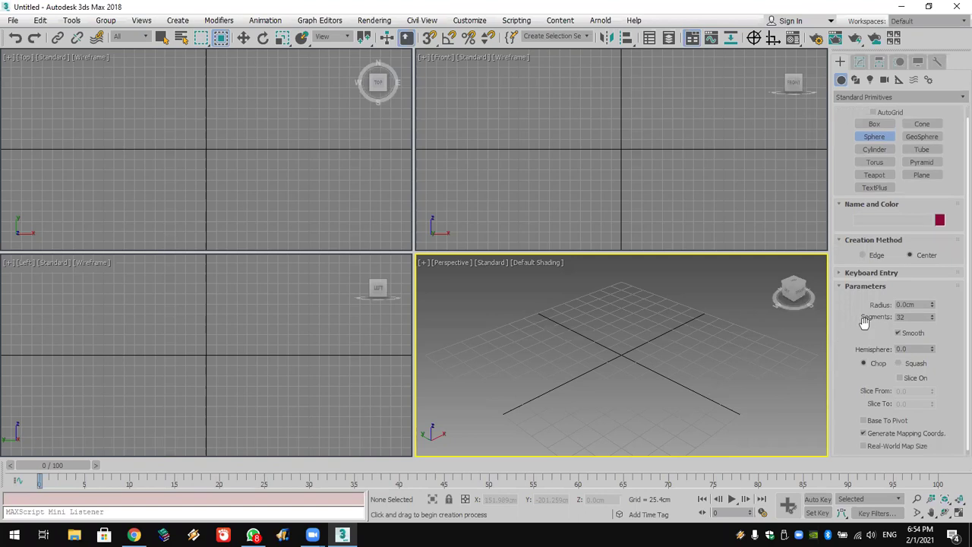
Create a sphere with a radius of 25 cm at the world origin using exact keyboard entry.
{"action": "left_click", "coordinate": [899, 274]}
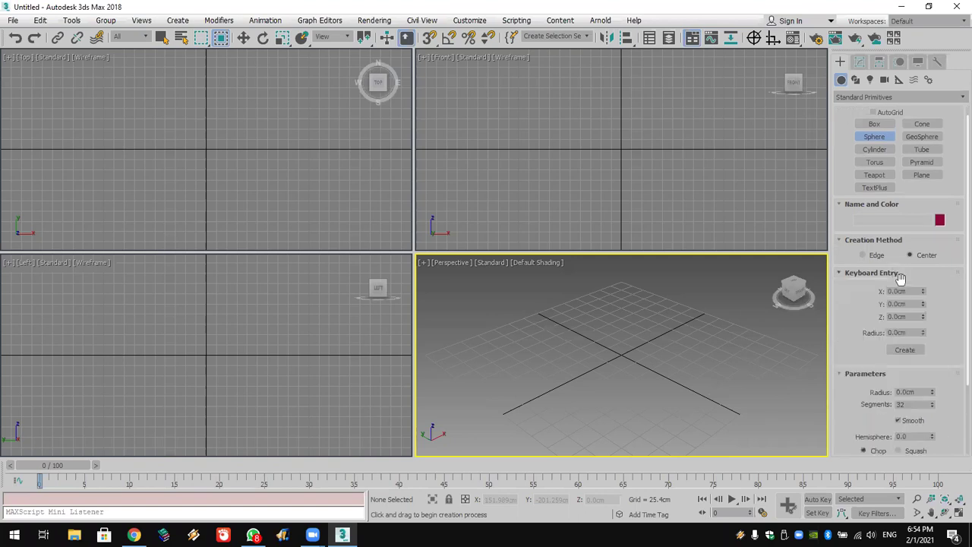
{"action": "left_click", "coordinate": [907, 332]}
{"action": "type", "text": "25"}
{"action": "left_click", "coordinate": [904, 349]}
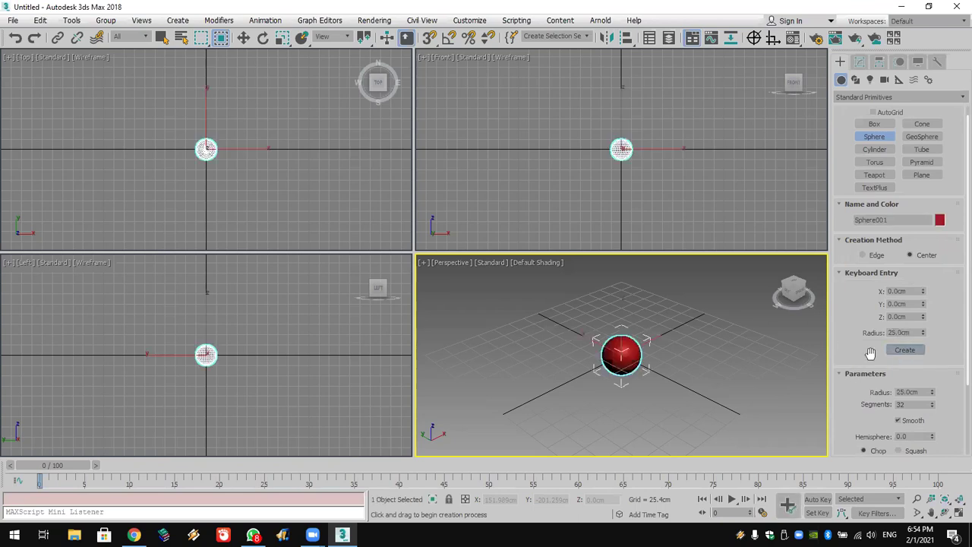
{"action": "key", "text": "z"}
{"action": "left_click_drag", "start_coordinate": [843, 393], "coordinate": [847, 278]}
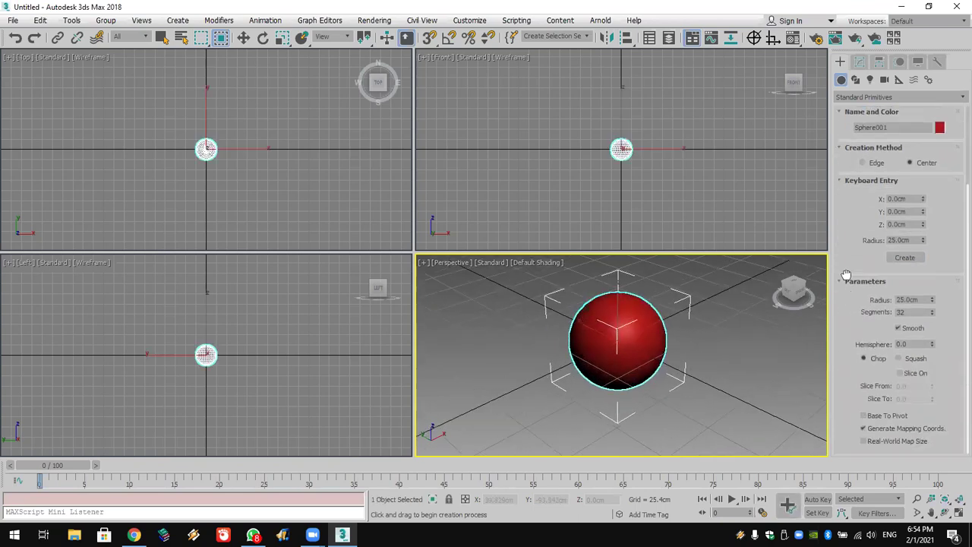
Enable Base To Pivot on the sphere and turn on slicing with Slice To set to 270.
{"action": "left_click", "coordinate": [882, 417]}
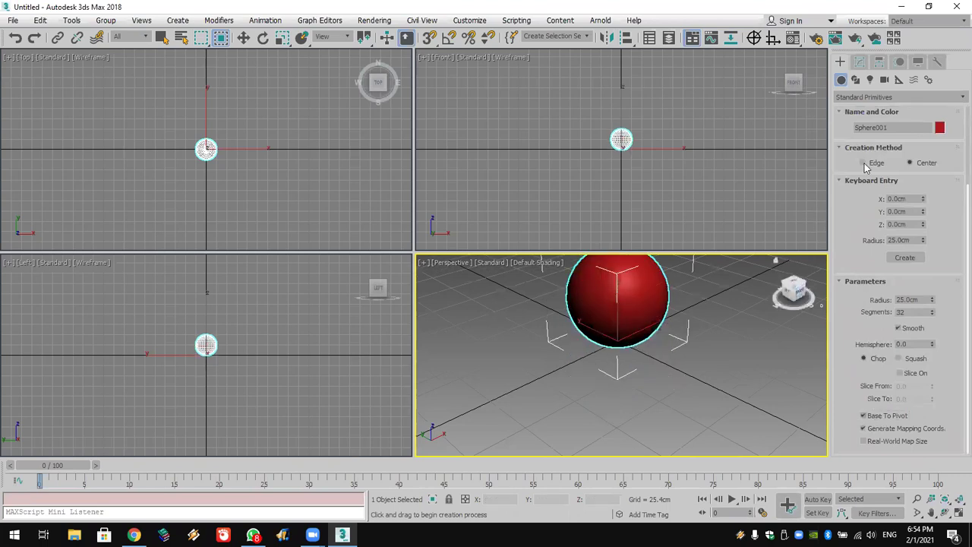
{"action": "key", "text": "z"}
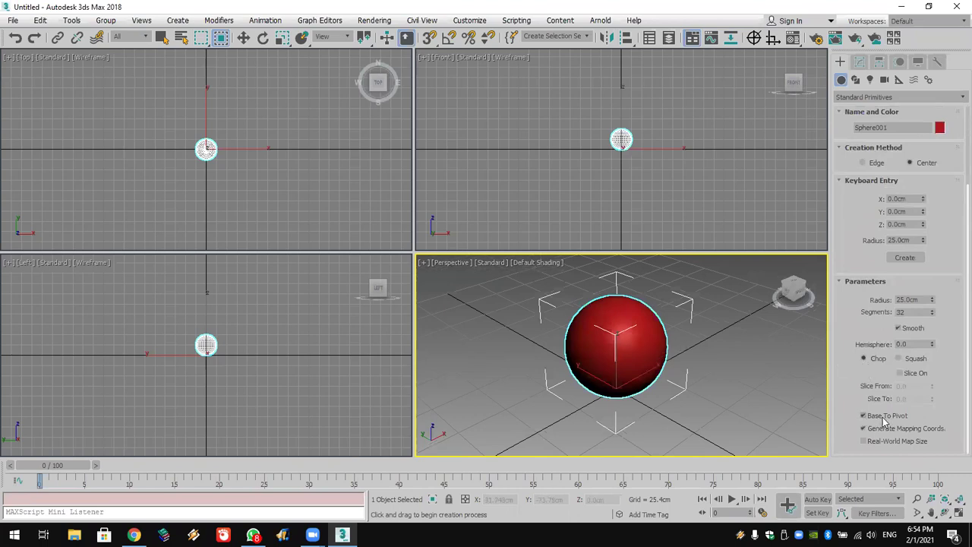
{"action": "left_click", "coordinate": [916, 373]}
{"action": "left_click_drag", "start_coordinate": [916, 401], "coordinate": [853, 400]}
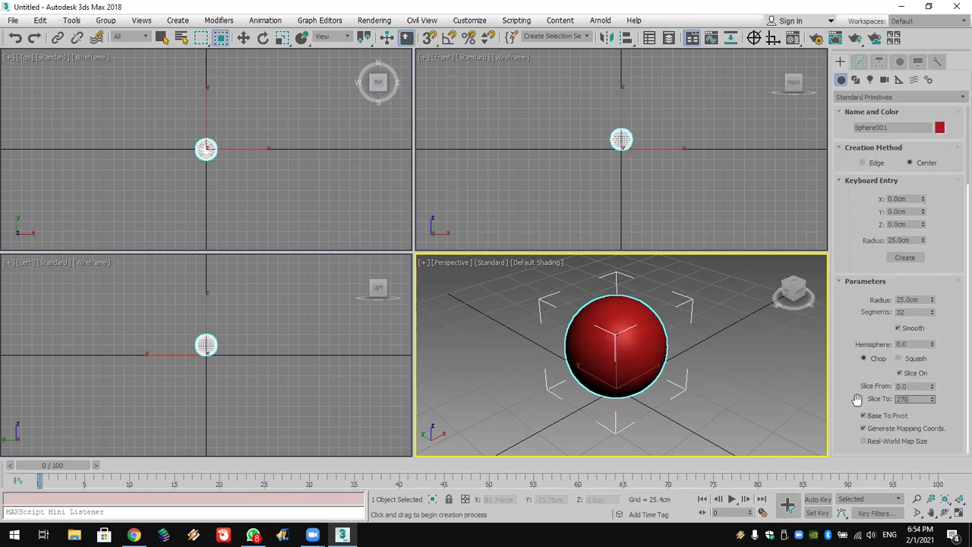
{"action": "key", "text": "Return"}
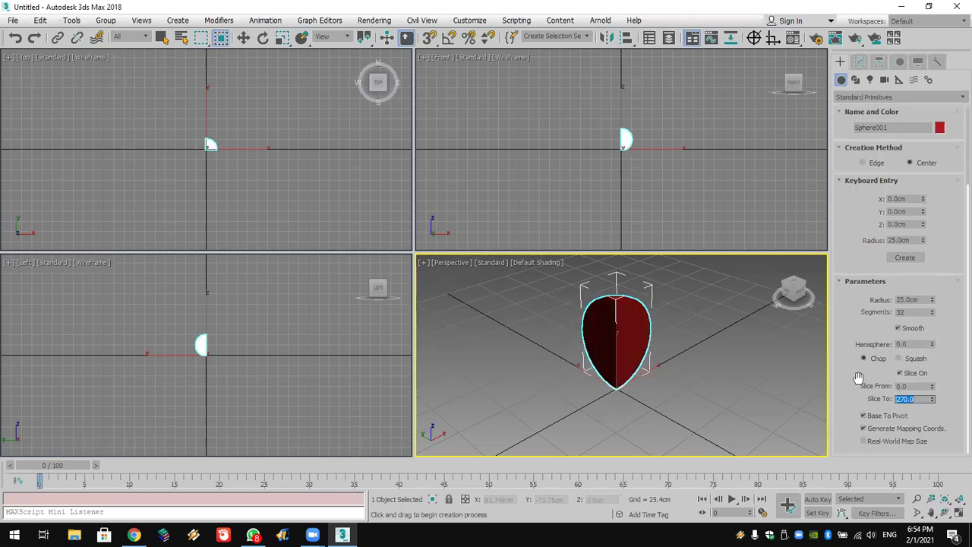
Make a uniformly scaled-down clone of the quarter-sphere wedge at about 91 percent in the front view.
{"action": "scroll", "coordinate": [642, 141], "scroll_direction": "up", "scroll_amount": 5}
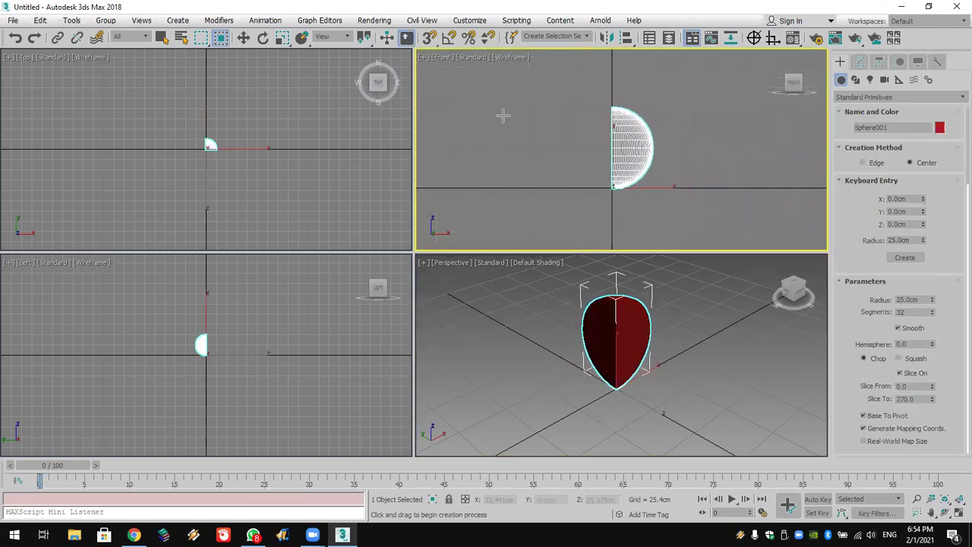
{"action": "left_click", "coordinate": [282, 39]}
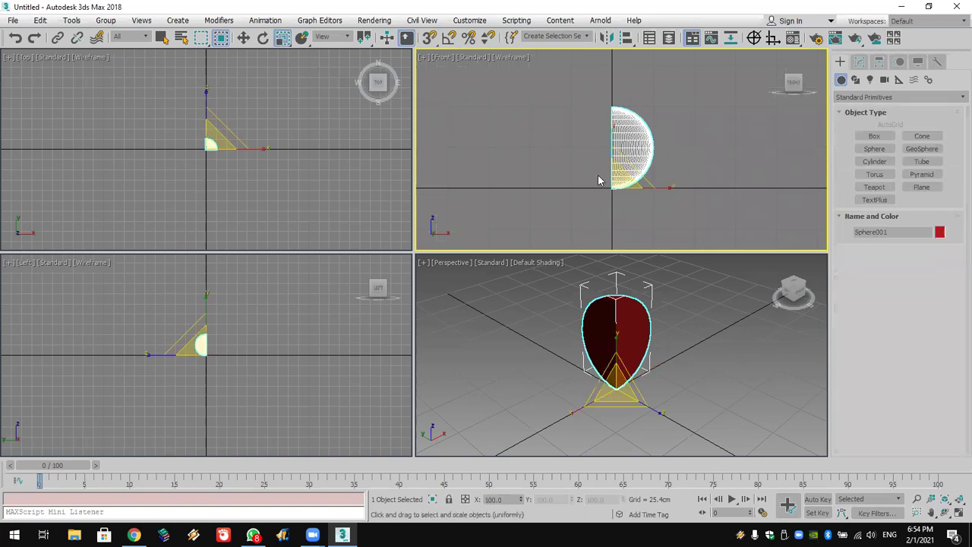
{"action": "left_click_drag", "start_coordinate": [615, 187], "coordinate": [614, 192], "text": "shift"}
{"action": "left_click", "coordinate": [501, 319]}
{"action": "scroll", "coordinate": [620, 129], "scroll_direction": "up", "scroll_amount": 6}
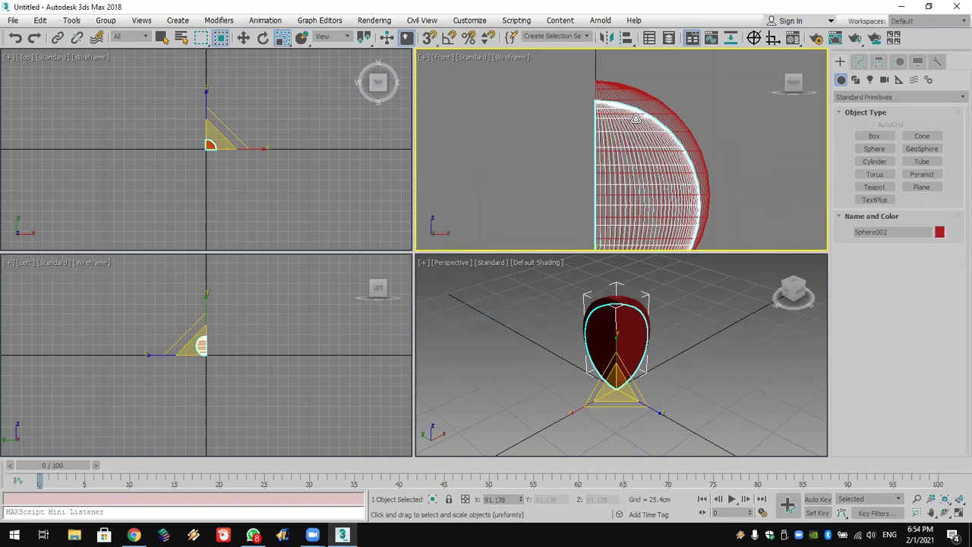
Subtract the smaller wedge from the larger one with ProBoolean to leave a hollow quarter shell.
{"action": "left_click", "coordinate": [900, 96]}
{"action": "left_click", "coordinate": [862, 125]}
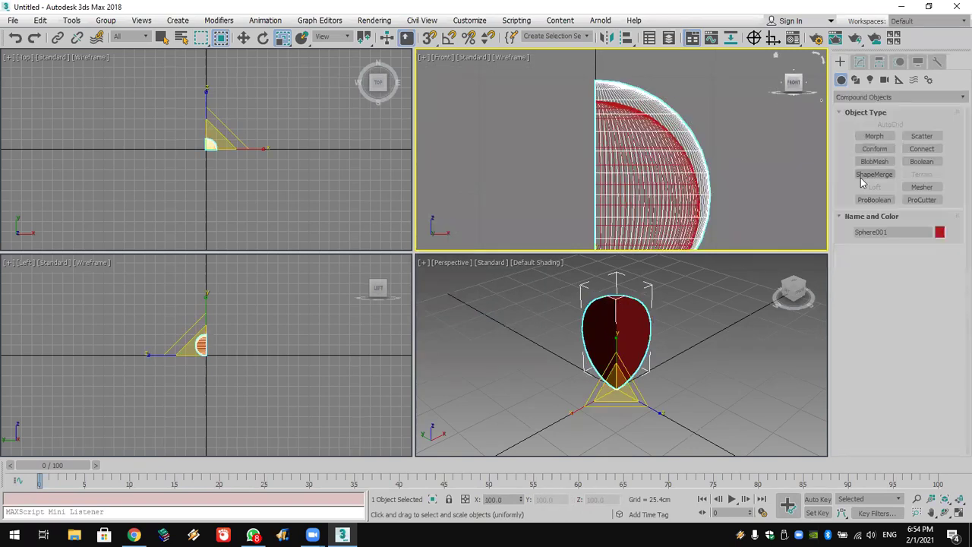
{"action": "left_click", "coordinate": [877, 265]}
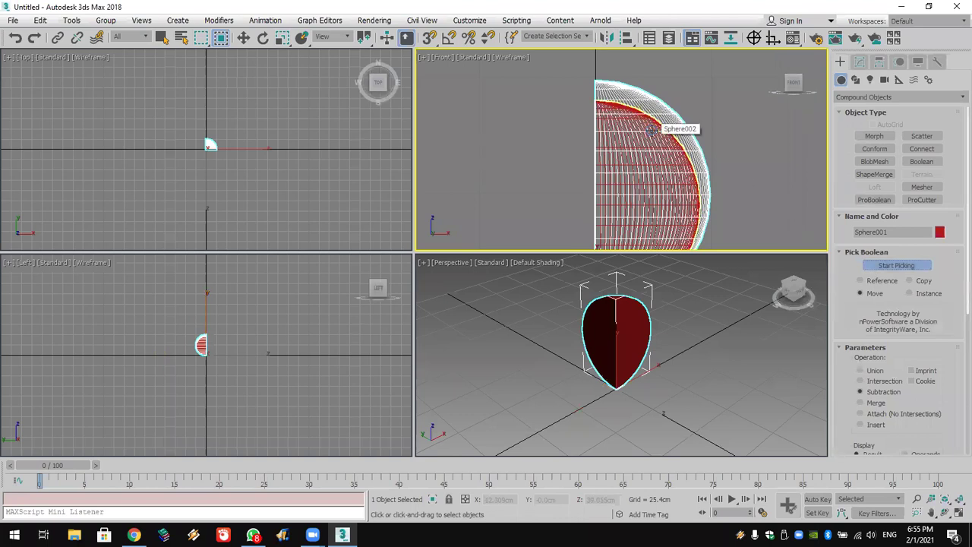
{"action": "left_click", "coordinate": [654, 131]}
{"action": "scroll", "coordinate": [635, 324], "scroll_direction": "up", "scroll_amount": 5}
{"action": "scroll", "coordinate": [636, 341], "scroll_direction": "down", "scroll_amount": 4}
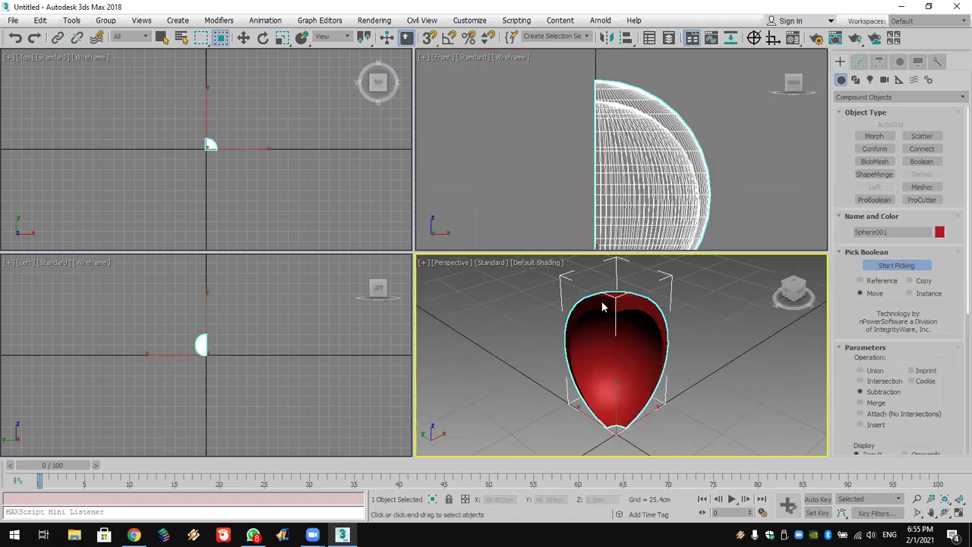
Turn on angle snap with a 90-degree increment for rotating the hollow wedge in the top view.
{"action": "scroll", "coordinate": [220, 152], "scroll_direction": "up", "scroll_amount": 5}
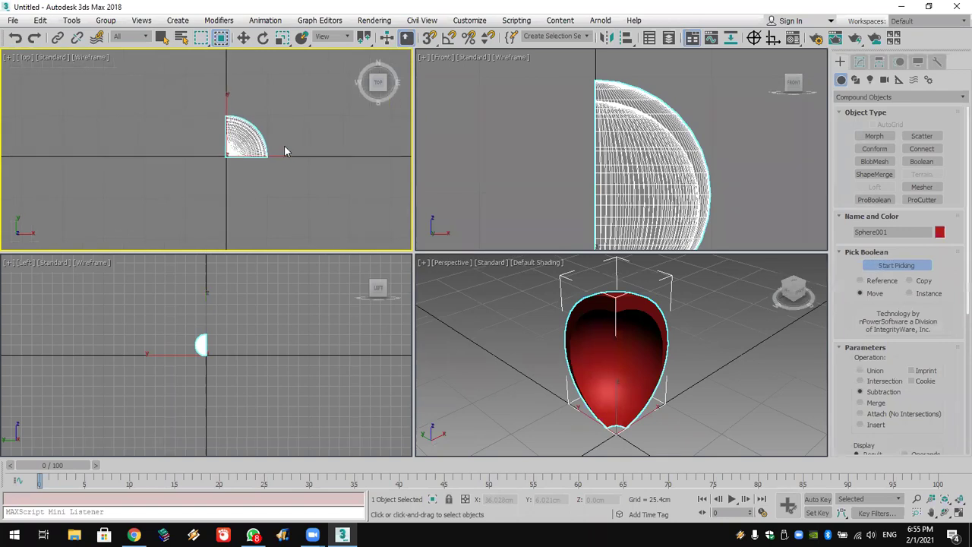
{"action": "left_click", "coordinate": [263, 38]}
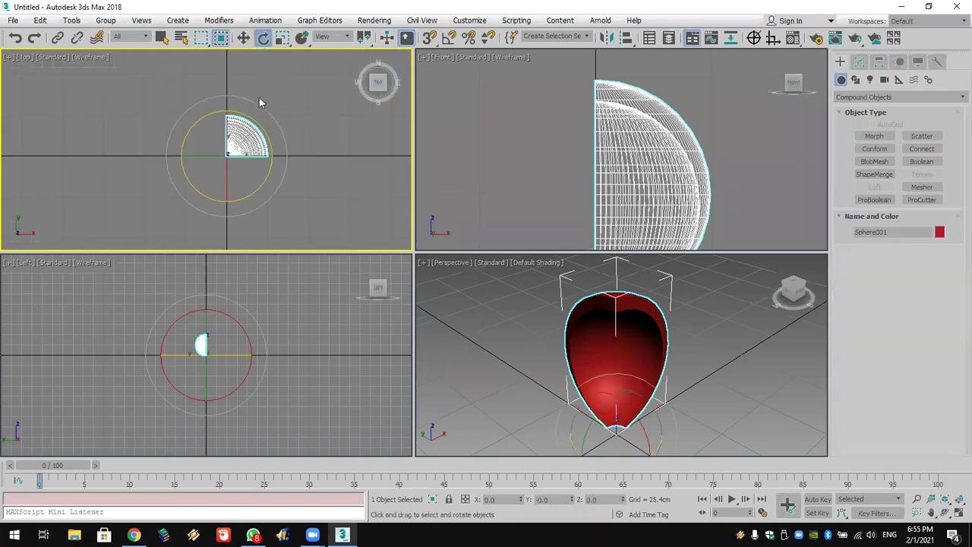
{"action": "left_click_drag", "start_coordinate": [255, 124], "coordinate": [283, 180], "text": "shift"}
{"action": "key", "text": "Escape"}
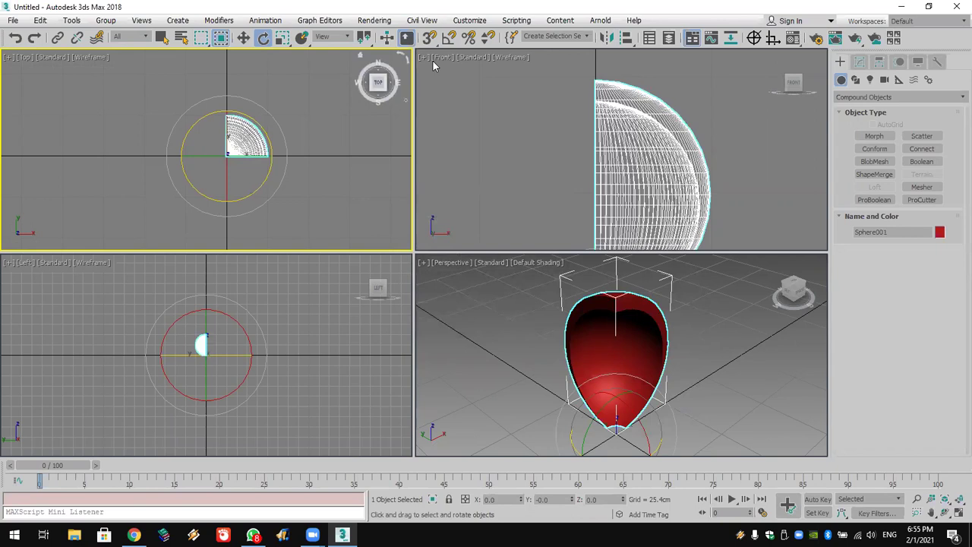
{"action": "right_click", "coordinate": [448, 38]}
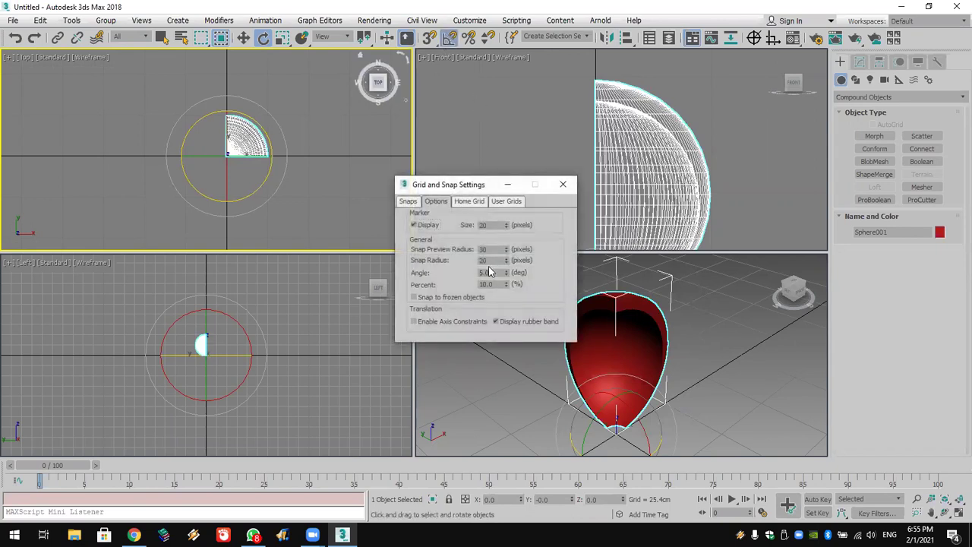
{"action": "left_click_drag", "start_coordinate": [495, 274], "coordinate": [429, 269]}
{"action": "left_click", "coordinate": [562, 185]}
Clone the hollow wedge by rotating it in 90-degree steps around its pivot, making three copies that complete the sphere.
{"action": "left_click_drag", "start_coordinate": [260, 126], "coordinate": [270, 148], "text": "shift"}
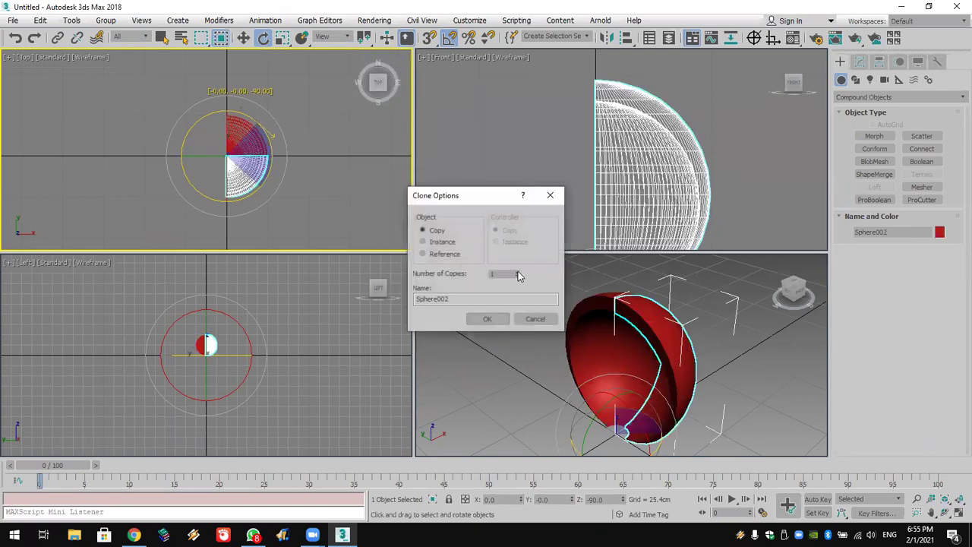
{"action": "left_click", "coordinate": [488, 319]}
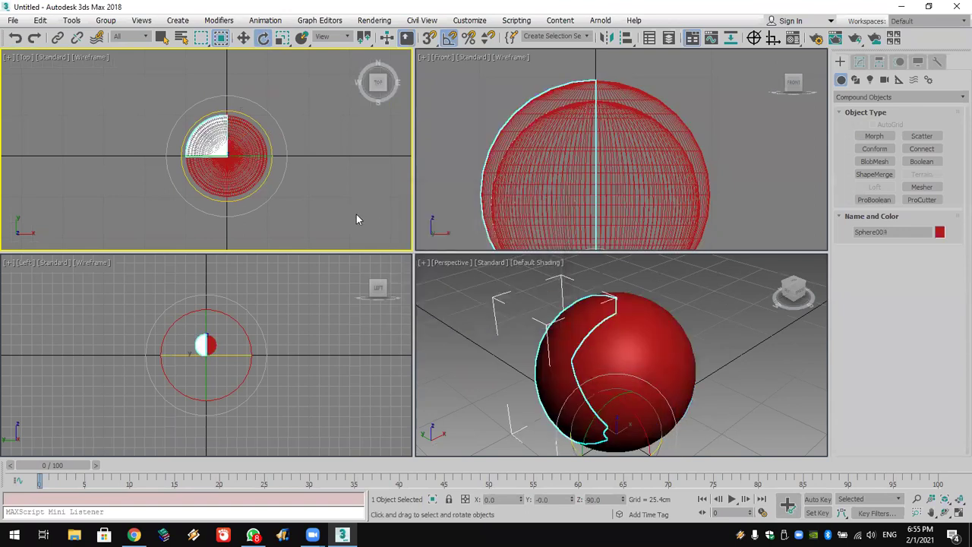
{"action": "scroll", "coordinate": [308, 186], "scroll_direction": "up", "scroll_amount": 4}
{"action": "middle_click_drag", "start_coordinate": [319, 189], "coordinate": [383, 226]}
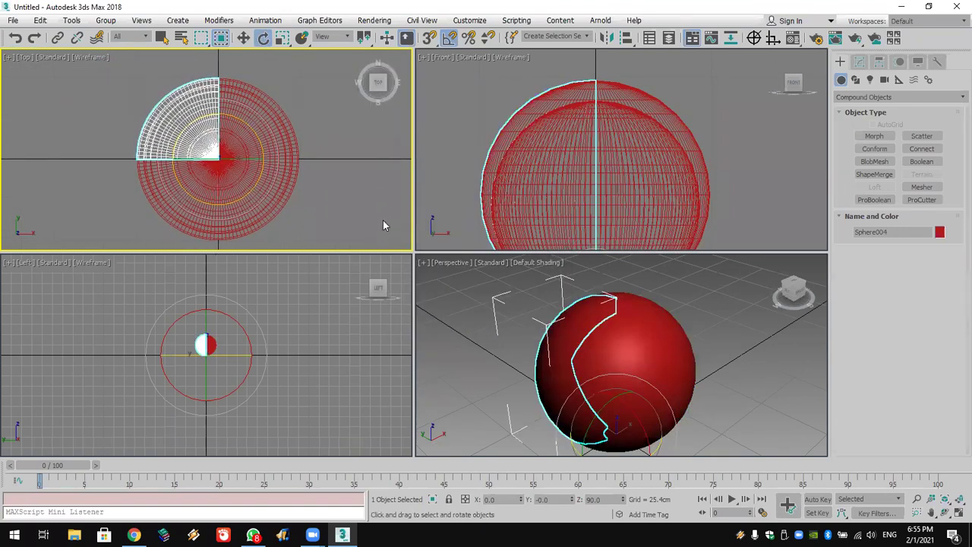
{"action": "left_click", "coordinate": [383, 211]}
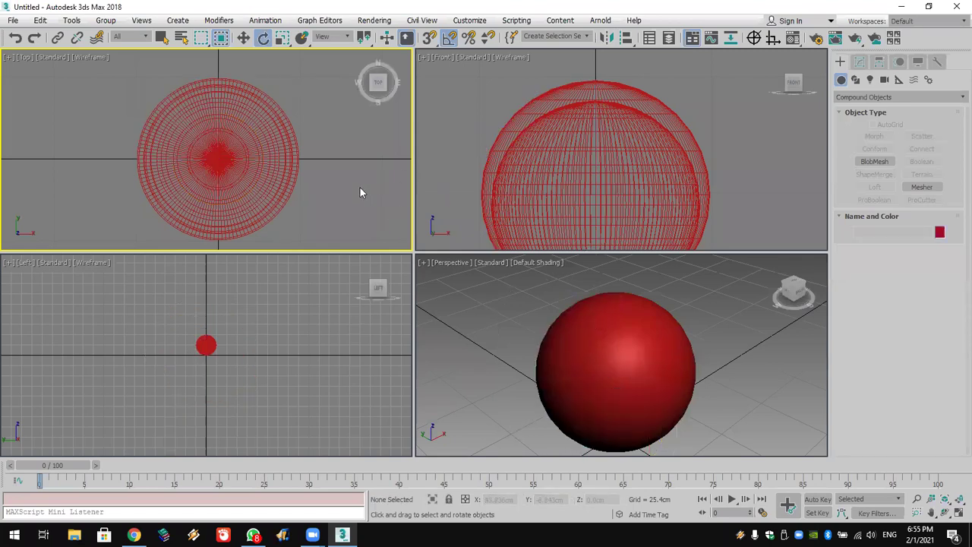
Try rotating one of the four wedges and undo the rotation.
{"action": "left_click", "coordinate": [262, 38]}
{"action": "left_click", "coordinate": [244, 176]}
{"action": "left_click_drag", "start_coordinate": [238, 174], "coordinate": [262, 170]}
{"action": "left_click", "coordinate": [15, 38]}
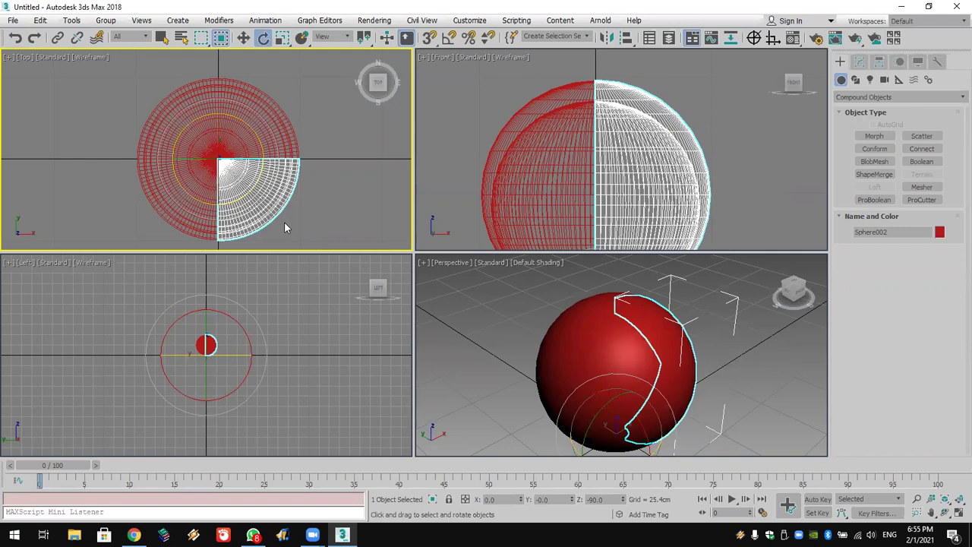
Set the angle snap to 45 degrees and rotate all four wedges together by 45 degrees around the vertical axis.
{"action": "left_click_drag", "start_coordinate": [160, 206], "coordinate": [131, 238]}
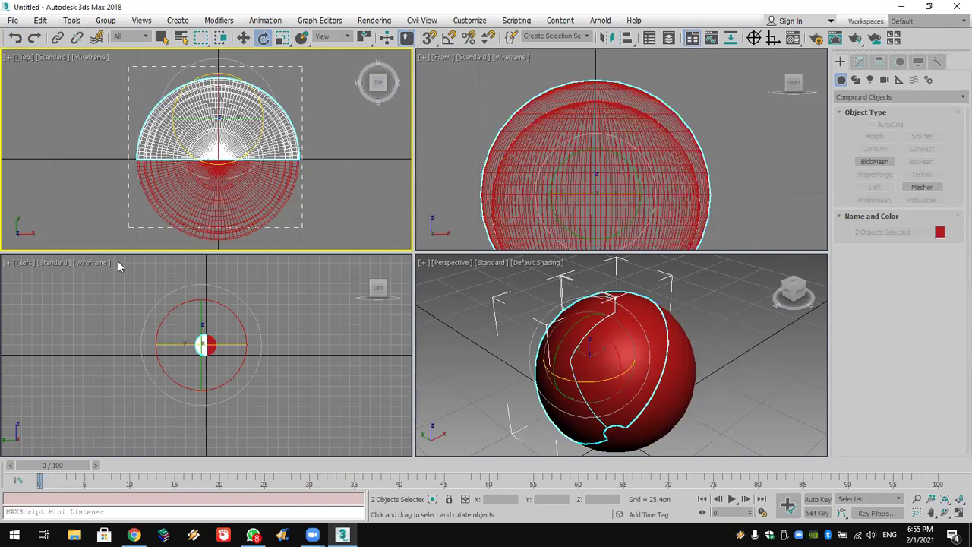
{"action": "key", "text": "ctrl+a"}
{"action": "right_click", "coordinate": [449, 37]}
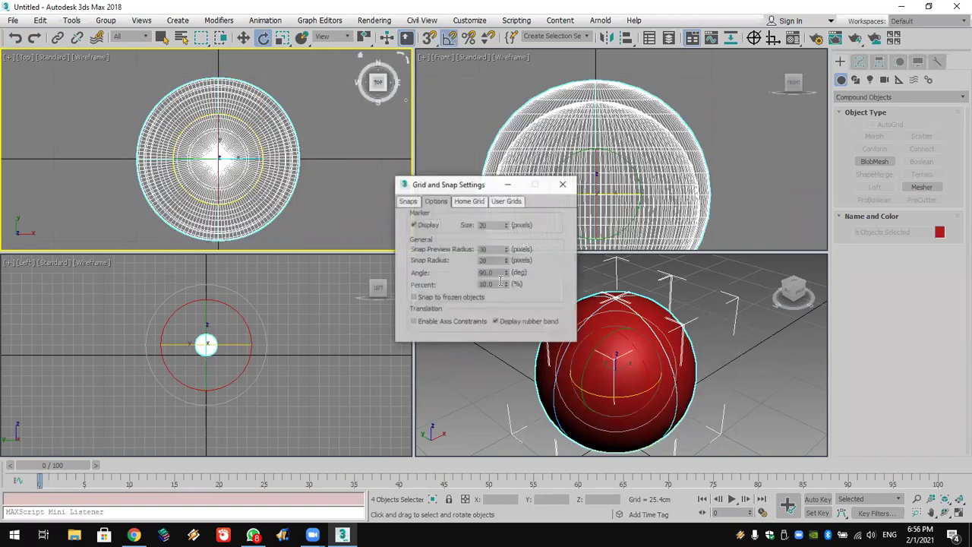
{"action": "double_click", "coordinate": [488, 272]}
{"action": "type", "text": "45"}
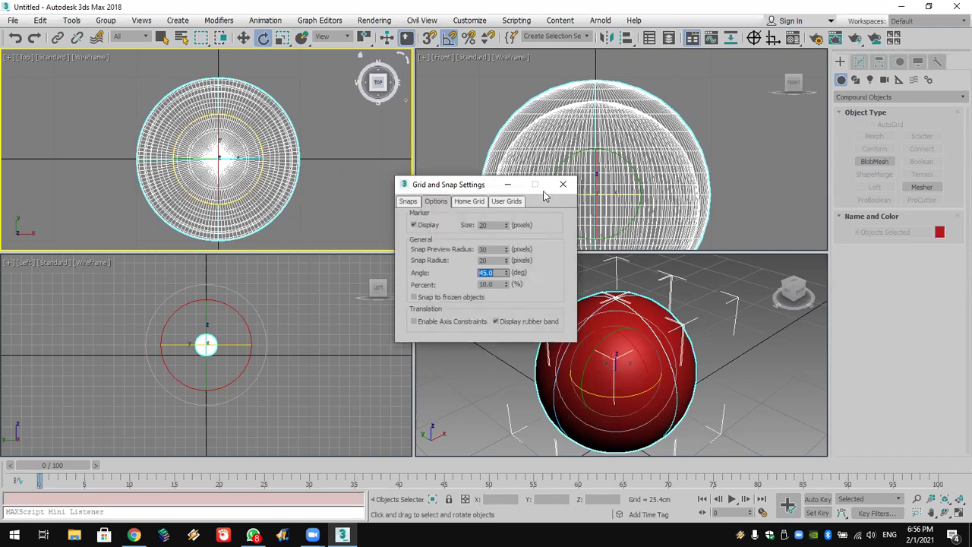
{"action": "left_click", "coordinate": [563, 183]}
{"action": "left_click_drag", "start_coordinate": [273, 134], "coordinate": [248, 130]}
{"action": "left_click", "coordinate": [308, 143]}
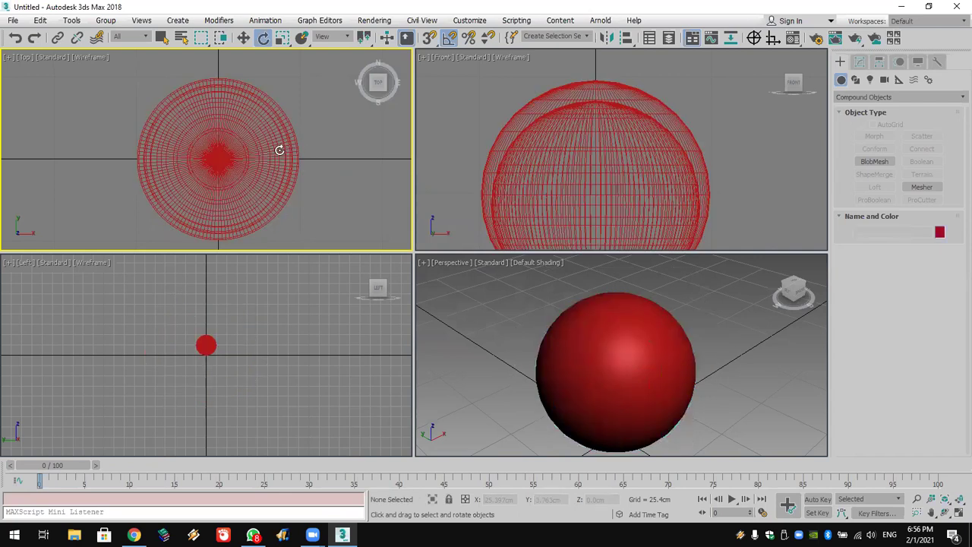
Select the wedge facing positive X, go to frame 100 and turn on Auto Key to record its animation.
{"action": "left_click", "coordinate": [235, 156]}
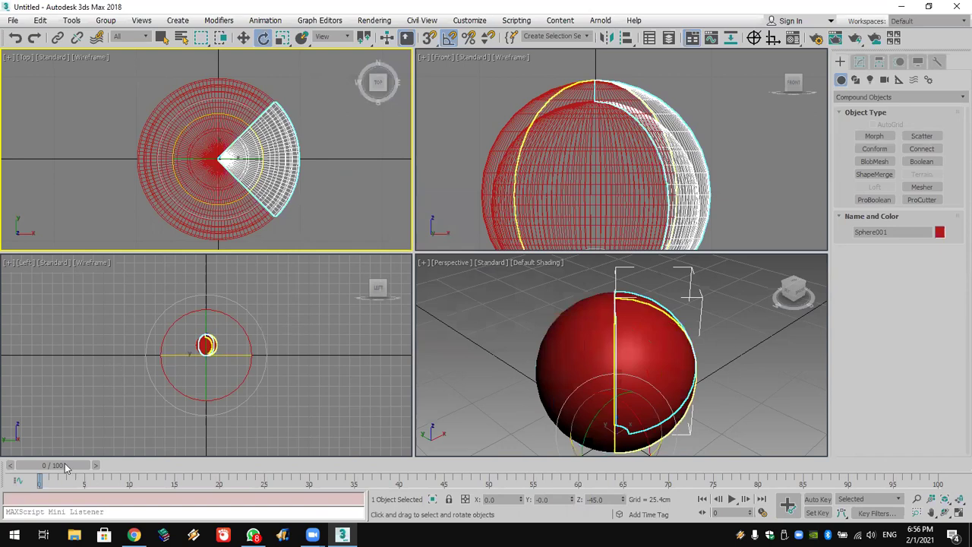
{"action": "left_click_drag", "start_coordinate": [67, 466], "coordinate": [957, 499]}
{"action": "key", "text": "e"}
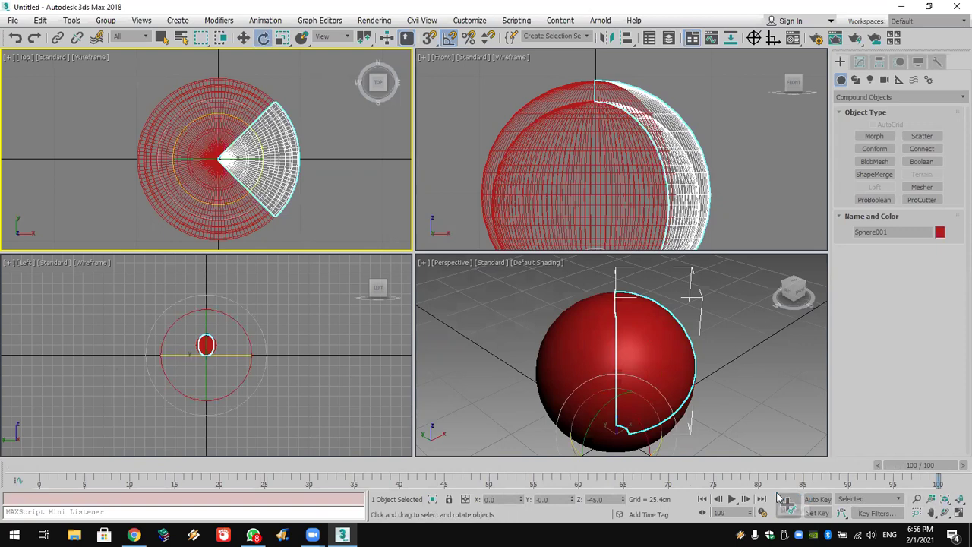
{"action": "left_click", "coordinate": [818, 499]}
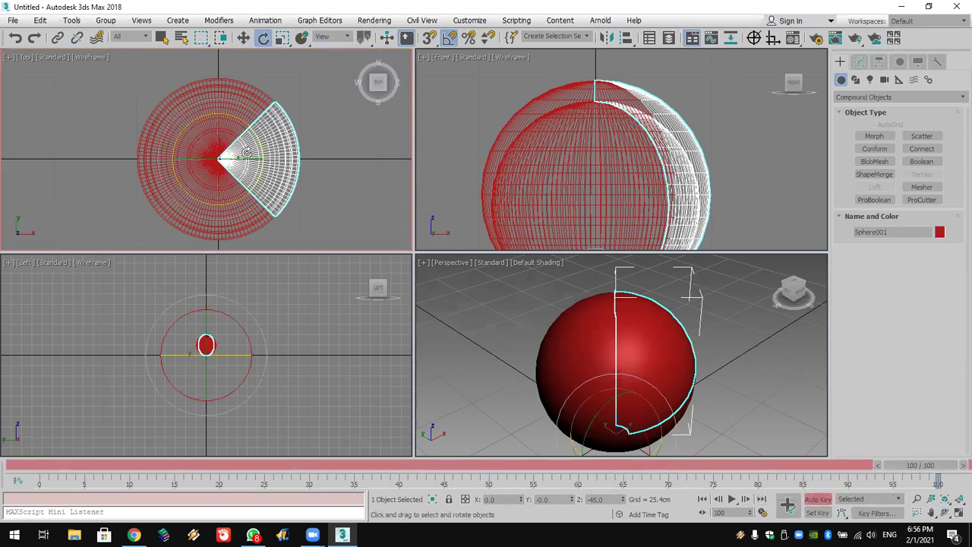
Tilt each of the four wedges outward by 45 degrees at frame 100 so the sphere opens like a flower.
{"action": "left_click_drag", "start_coordinate": [236, 159], "coordinate": [242, 159]}
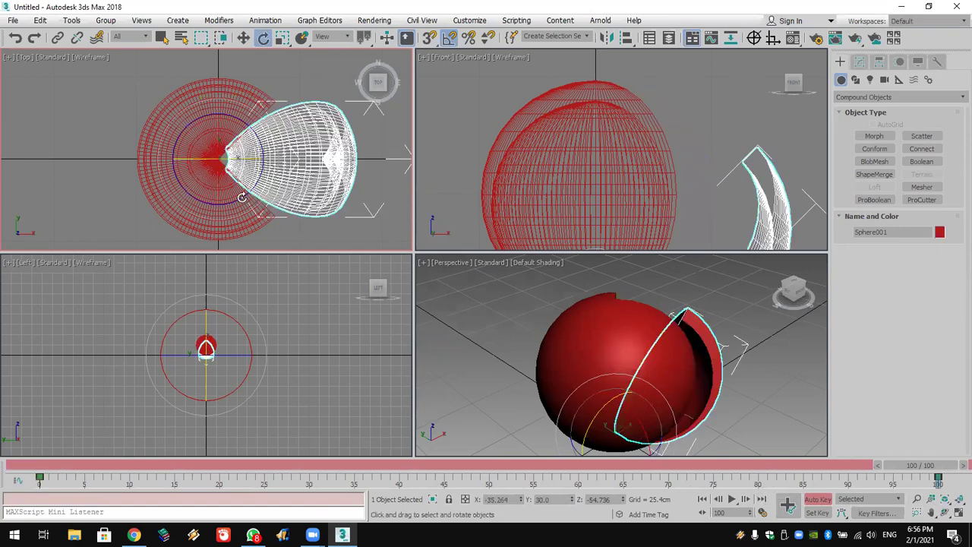
{"action": "left_click", "coordinate": [282, 244]}
{"action": "left_click", "coordinate": [246, 232]}
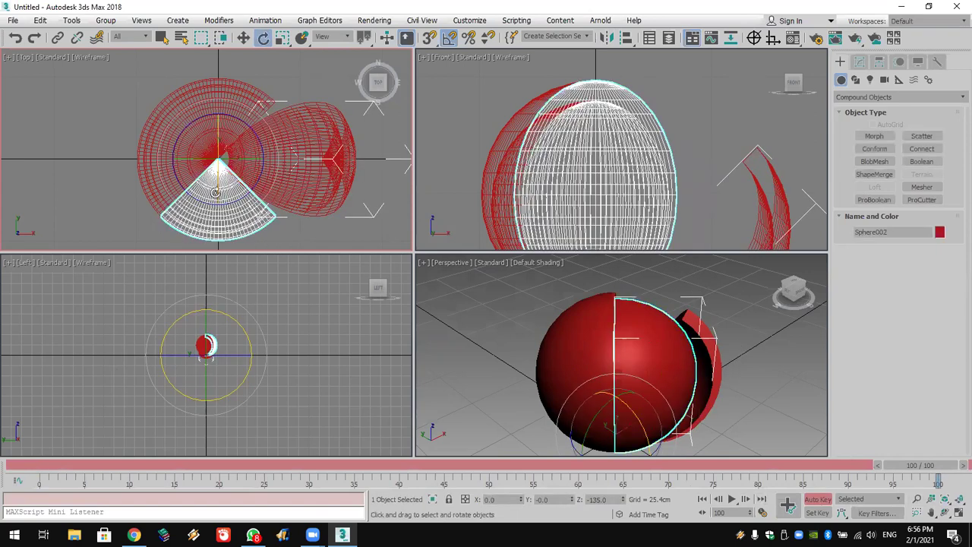
{"action": "left_click_drag", "start_coordinate": [216, 183], "coordinate": [156, 196]}
{"action": "left_click", "coordinate": [156, 196]}
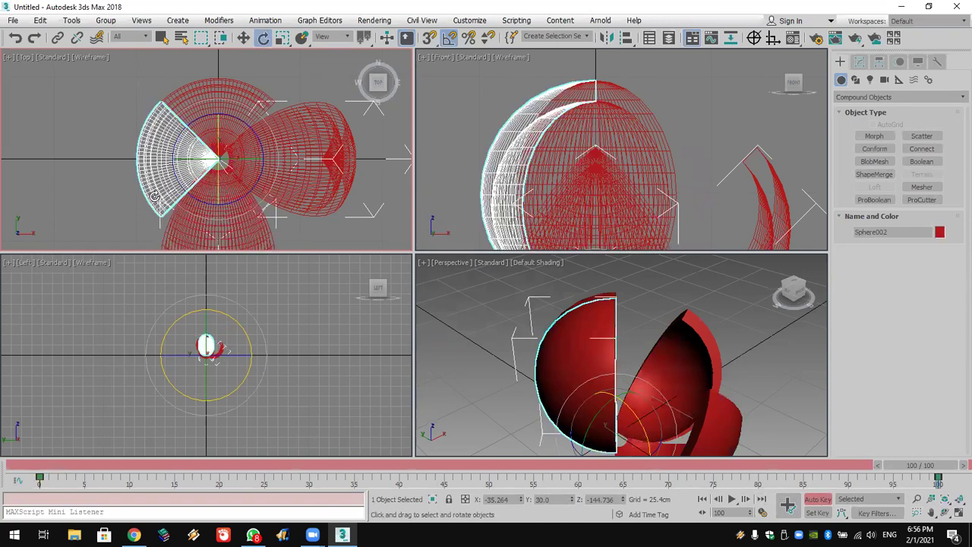
{"action": "left_click_drag", "start_coordinate": [191, 161], "coordinate": [190, 158]}
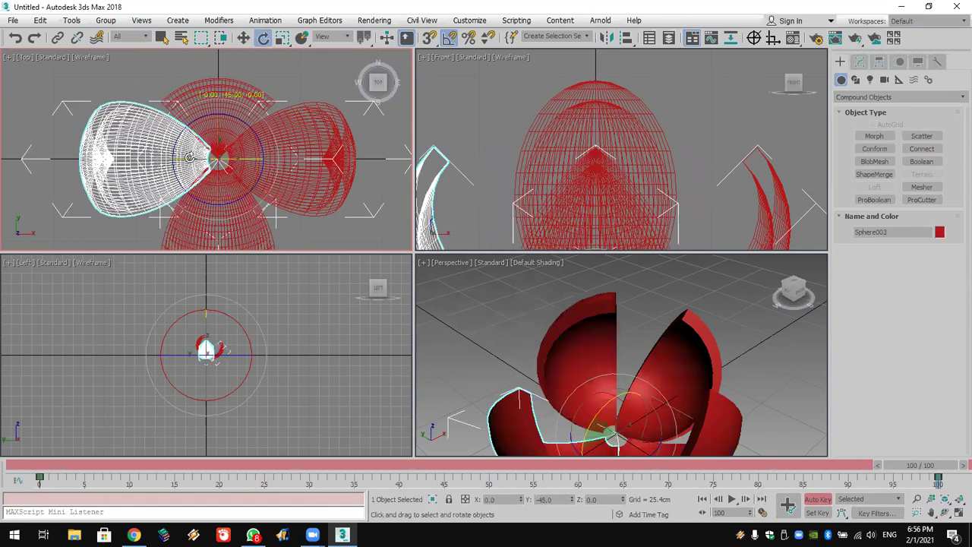
{"action": "left_click", "coordinate": [186, 94]}
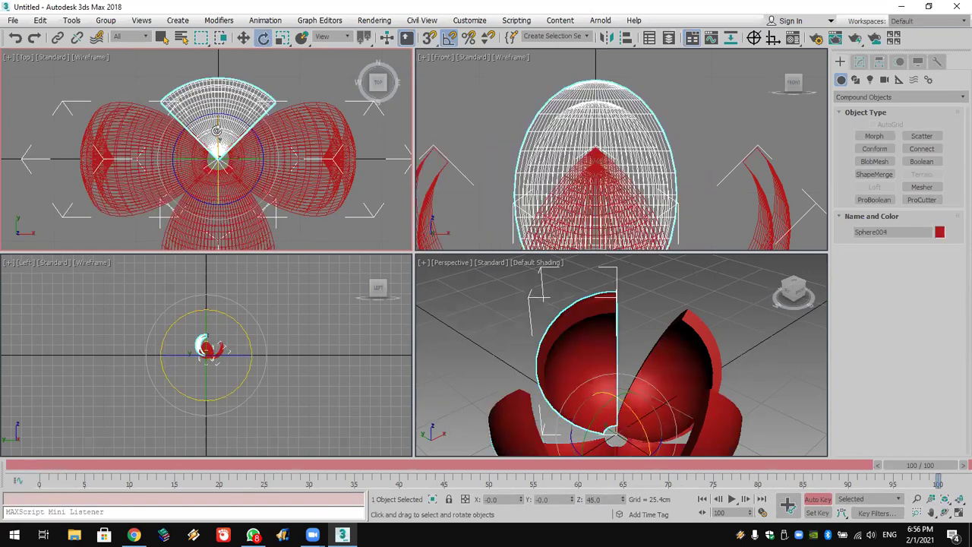
{"action": "left_click_drag", "start_coordinate": [216, 130], "coordinate": [220, 123]}
{"action": "left_click", "coordinate": [325, 70]}
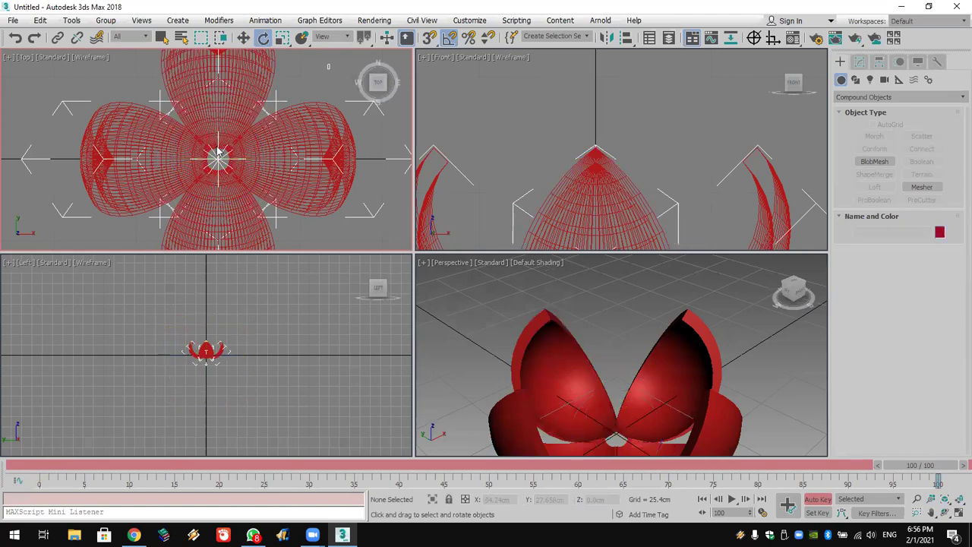
Rotate all four wedges together around the vertical axis at frame 100, then turn off Auto Key.
{"action": "key", "text": "ctrl+a"}
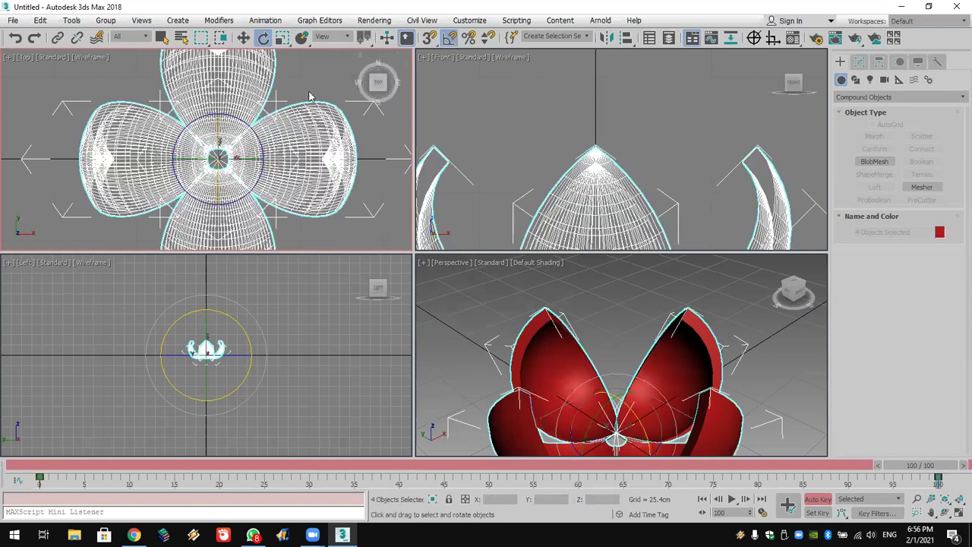
{"action": "left_click_drag", "start_coordinate": [235, 120], "coordinate": [364, 342]}
{"action": "left_click_drag", "start_coordinate": [421, 6], "coordinate": [474, 7]}
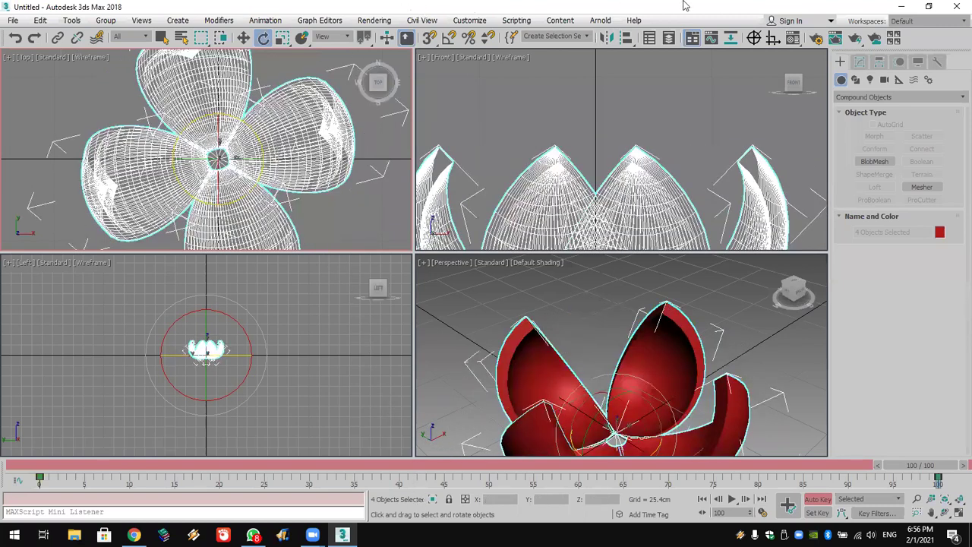
{"action": "left_click", "coordinate": [818, 499]}
Play the opening animation and view it in perspective.
{"action": "scroll", "coordinate": [630, 379], "scroll_direction": "down", "scroll_amount": 4}
{"action": "middle_click_drag", "start_coordinate": [621, 378], "coordinate": [644, 366]}
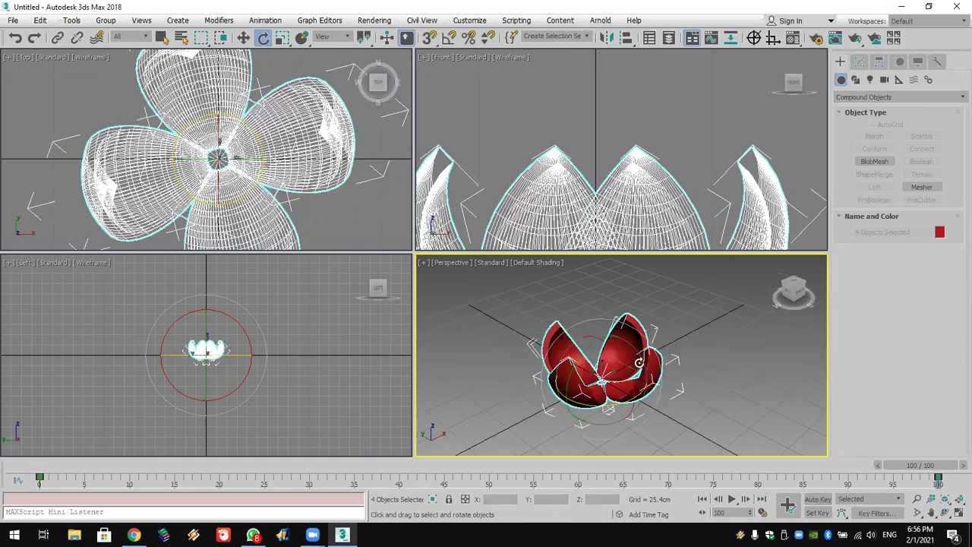
{"action": "left_click", "coordinate": [733, 501]}
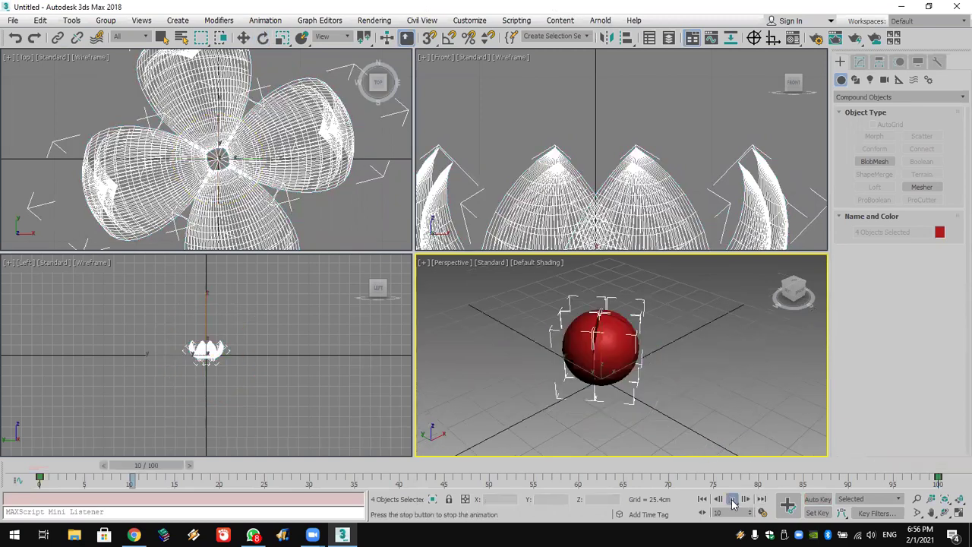
{"action": "middle_click_drag", "start_coordinate": [697, 384], "coordinate": [683, 396]}
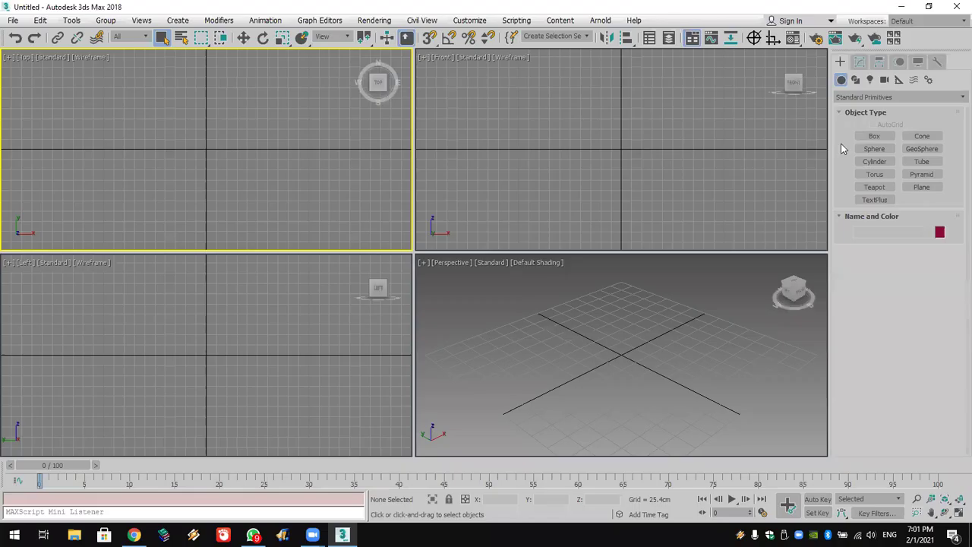
Create a 20 cm cube at the origin of the empty scene using exact keyboard entry and the Cube creation method.
{"action": "left_click", "coordinate": [874, 138]}
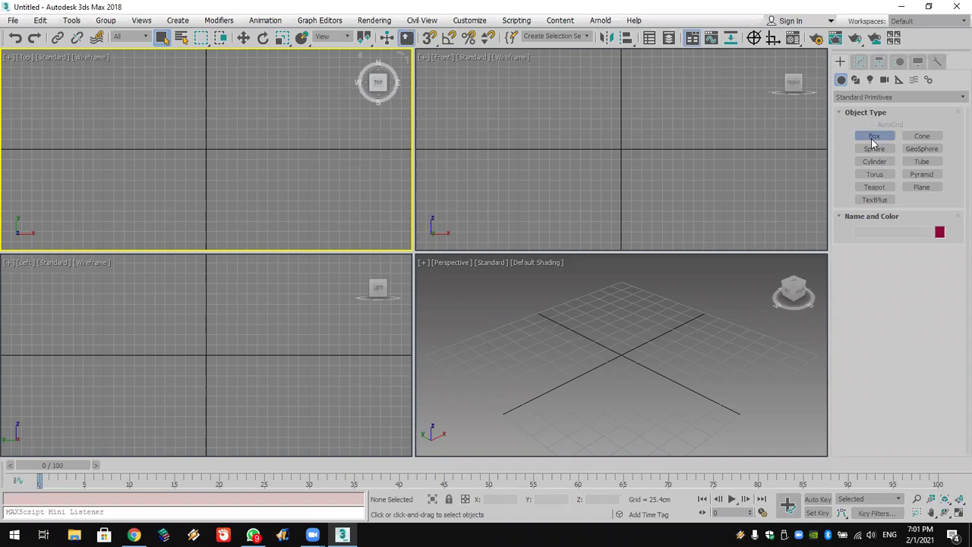
{"action": "left_click", "coordinate": [876, 264]}
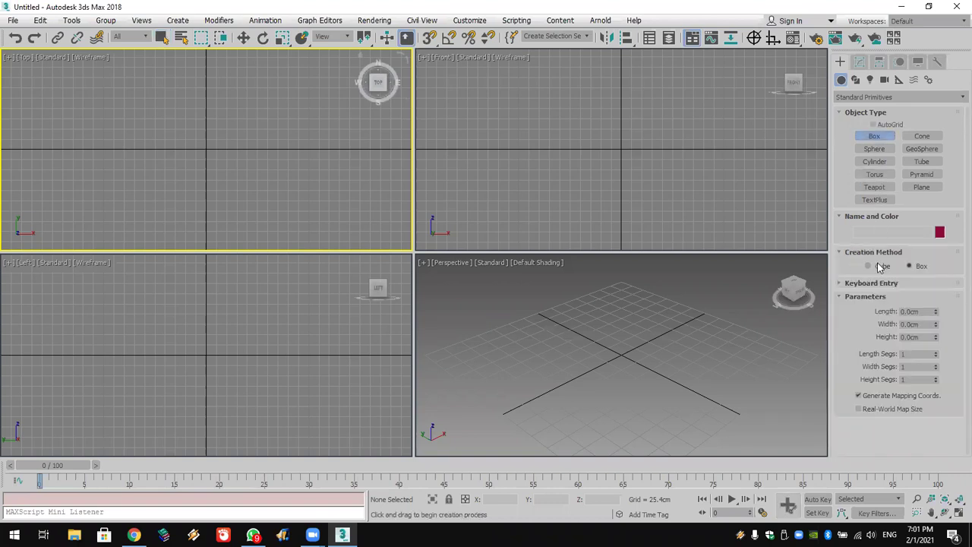
{"action": "left_click", "coordinate": [907, 285]}
{"action": "left_click", "coordinate": [918, 341]}
{"action": "type", "text": "20"}
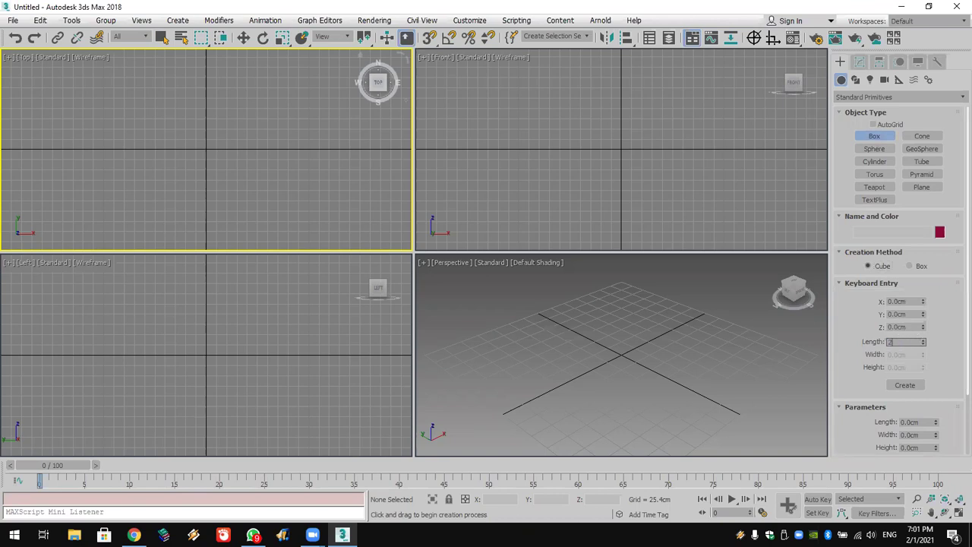
{"action": "left_click", "coordinate": [910, 387]}
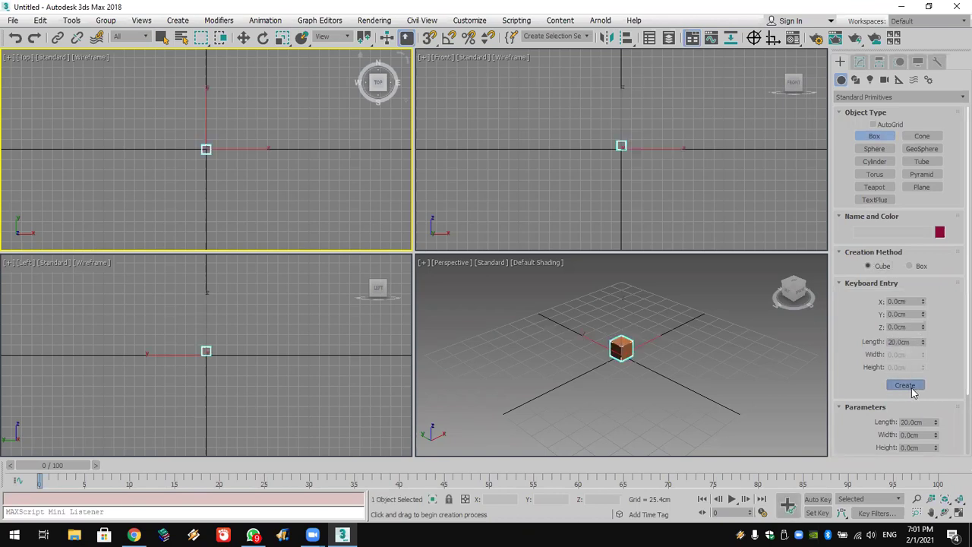
{"action": "right_click", "coordinate": [369, 227]}
{"action": "middle_click_drag", "start_coordinate": [242, 176], "coordinate": [193, 175]}
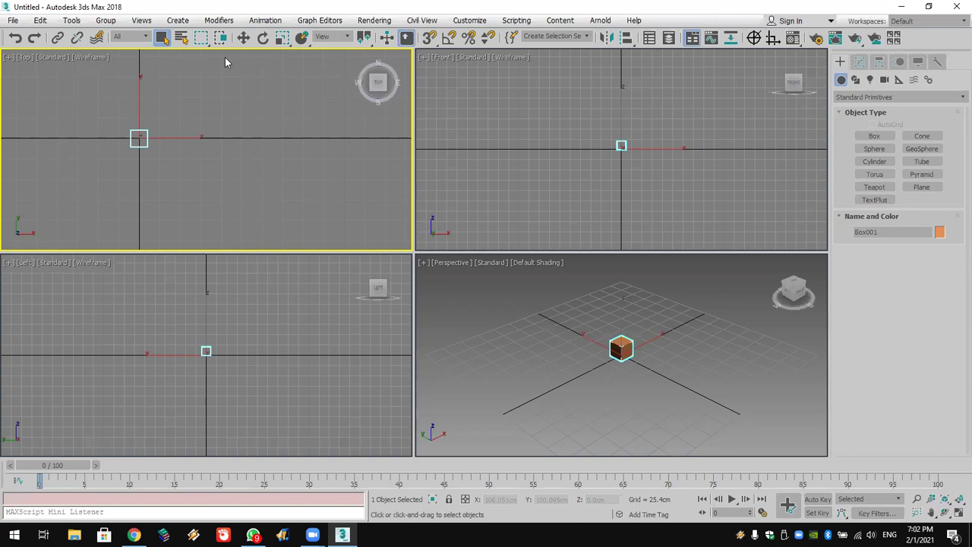
Open the Array tool for the cube and place its dialog where the Top and Perspective views stay uncovered.
{"action": "left_click", "coordinate": [71, 19]}
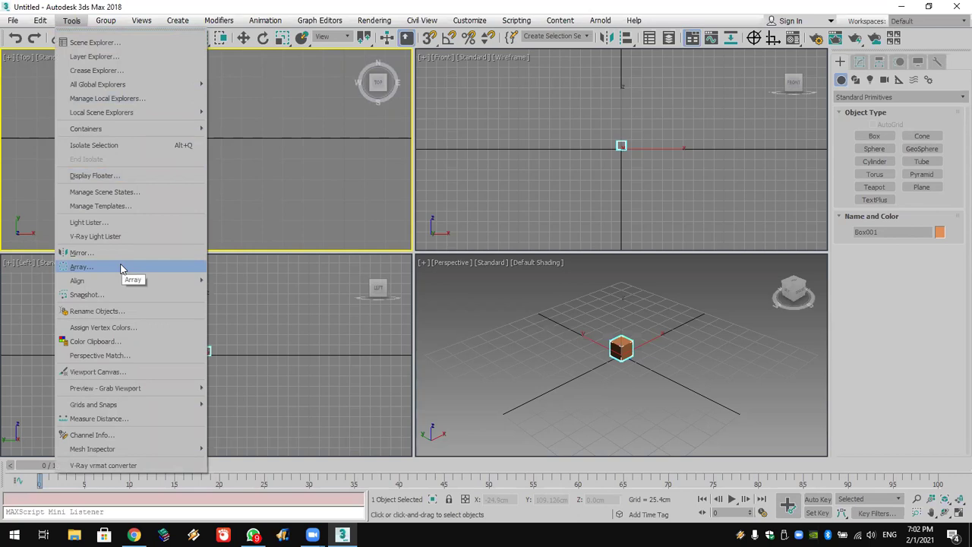
{"action": "left_click", "coordinate": [80, 267]}
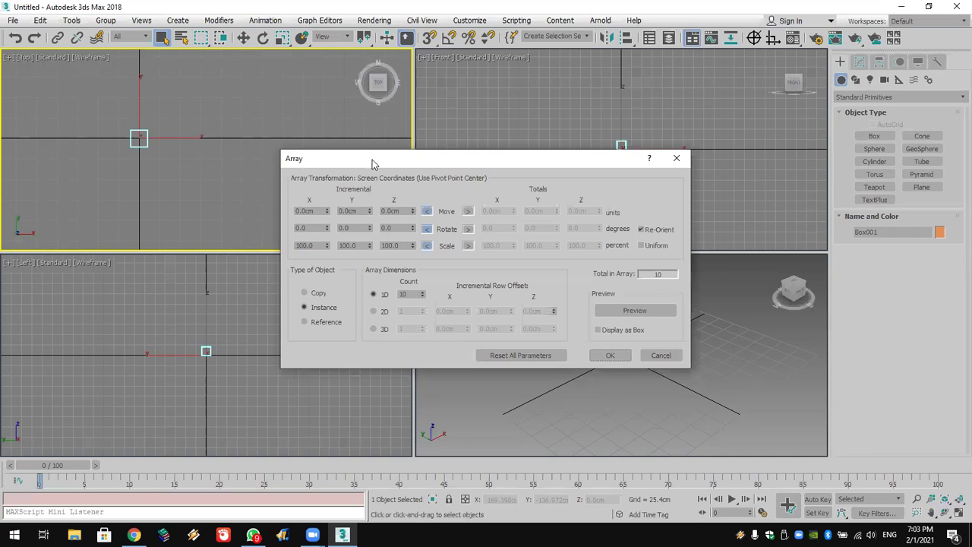
{"action": "left_click_drag", "start_coordinate": [371, 159], "coordinate": [352, 160]}
{"action": "left_click", "coordinate": [243, 38]}
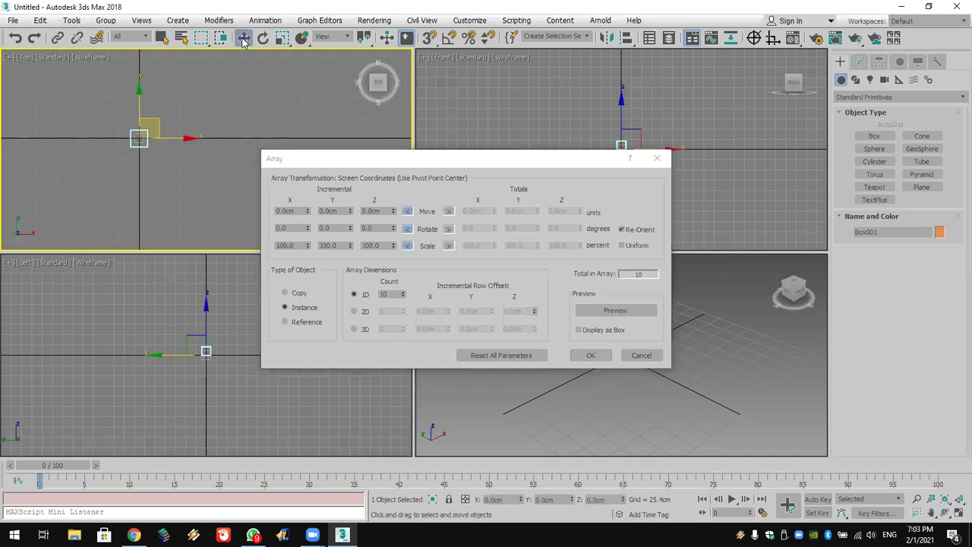
{"action": "left_click", "coordinate": [262, 38]}
{"action": "left_click", "coordinate": [282, 38]}
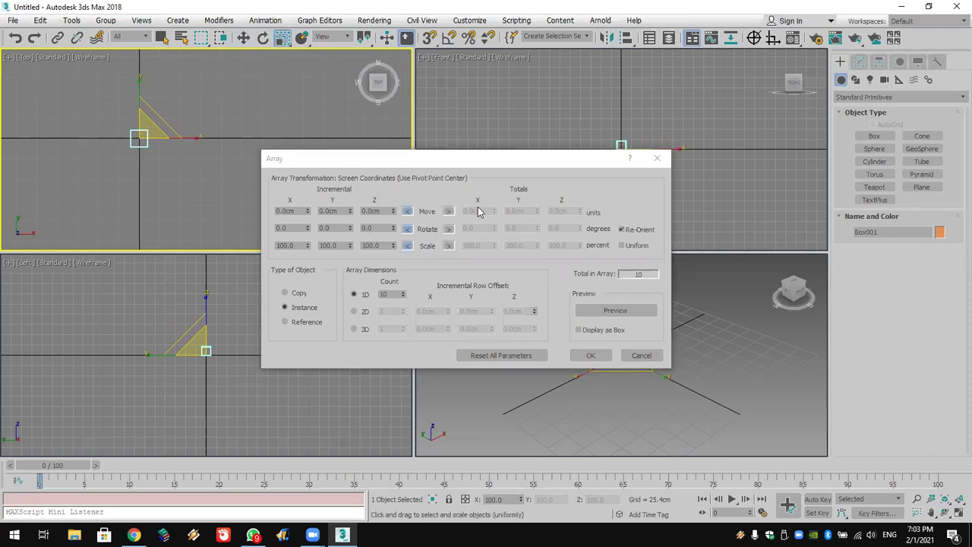
{"action": "left_click", "coordinate": [408, 162]}
{"action": "left_click_drag", "start_coordinate": [409, 162], "coordinate": [583, 40]}
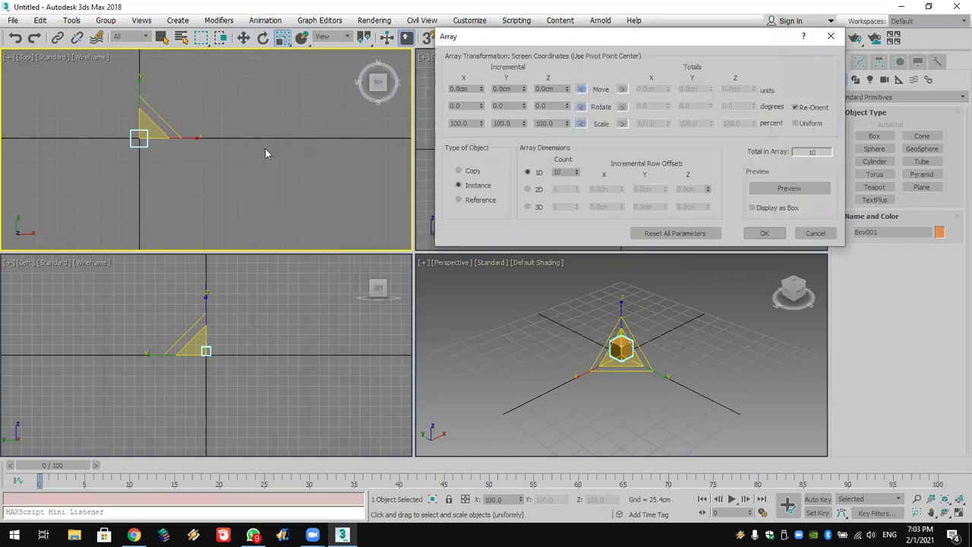
Turn on the array preview and set up 5 copies with an incremental X move of 40 cm.
{"action": "left_click", "coordinate": [787, 189]}
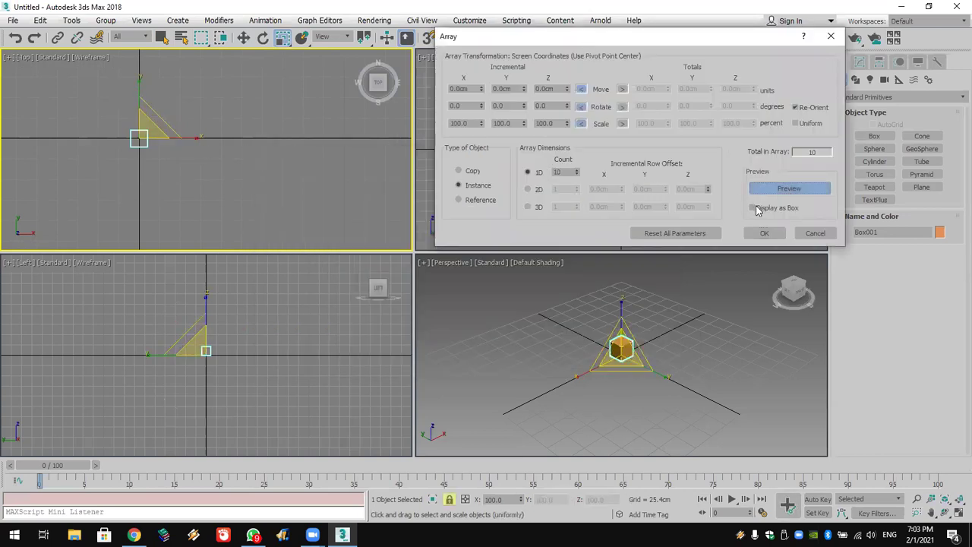
{"action": "left_click", "coordinate": [475, 172]}
{"action": "double_click", "coordinate": [566, 171]}
{"action": "double_click", "coordinate": [477, 89]}
{"action": "type", "text": "40"}
{"action": "key", "text": "Return"}
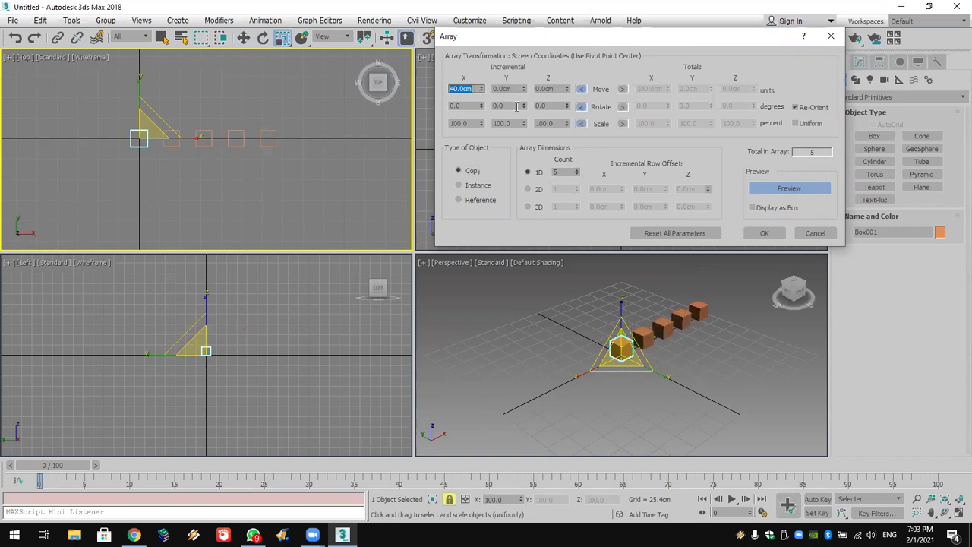
Set the array's incremental Z rotation to 40 degrees.
{"action": "double_click", "coordinate": [548, 106]}
{"action": "type", "text": "40"}
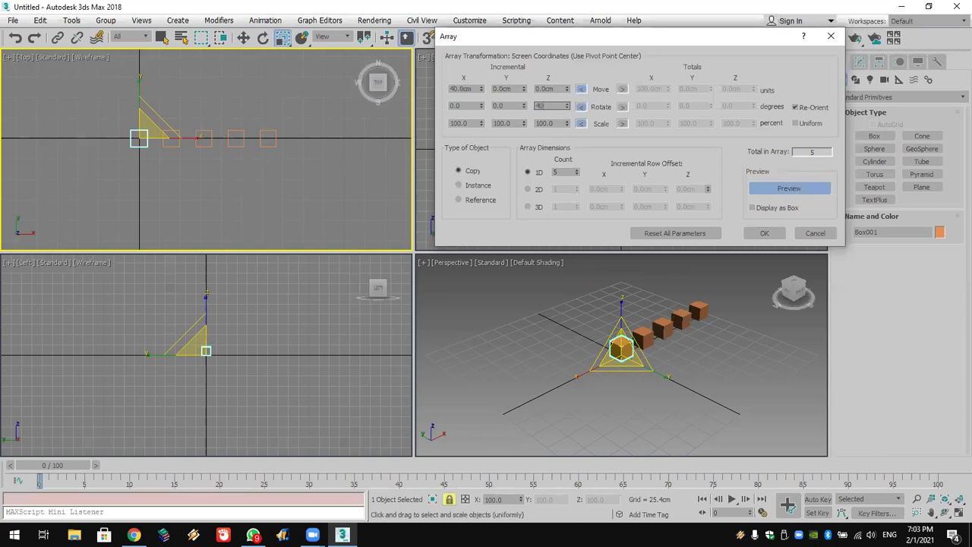
{"action": "key", "text": "Return"}
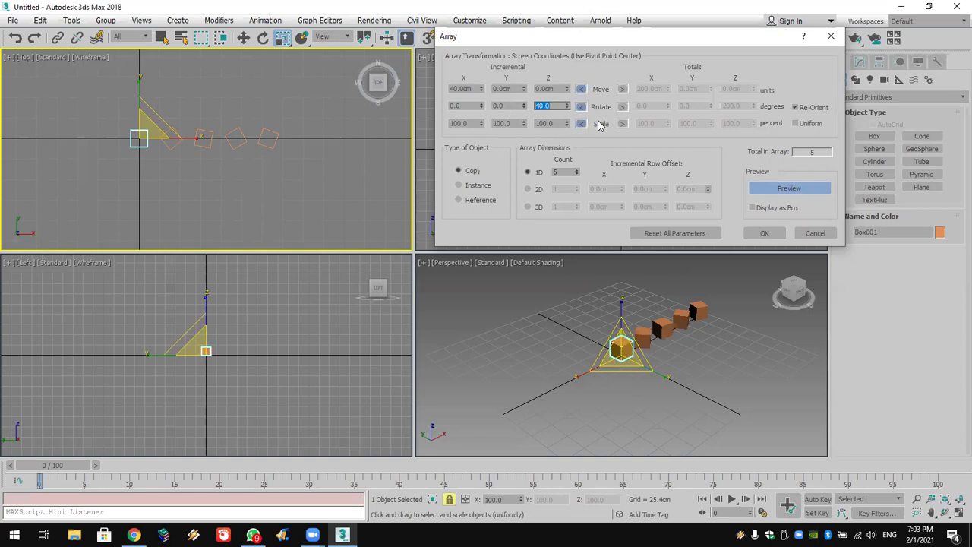
Set the array's incremental scale to 60 percent on the X, Y and Z axes.
{"action": "double_click", "coordinate": [546, 124]}
{"action": "type", "text": "6"}
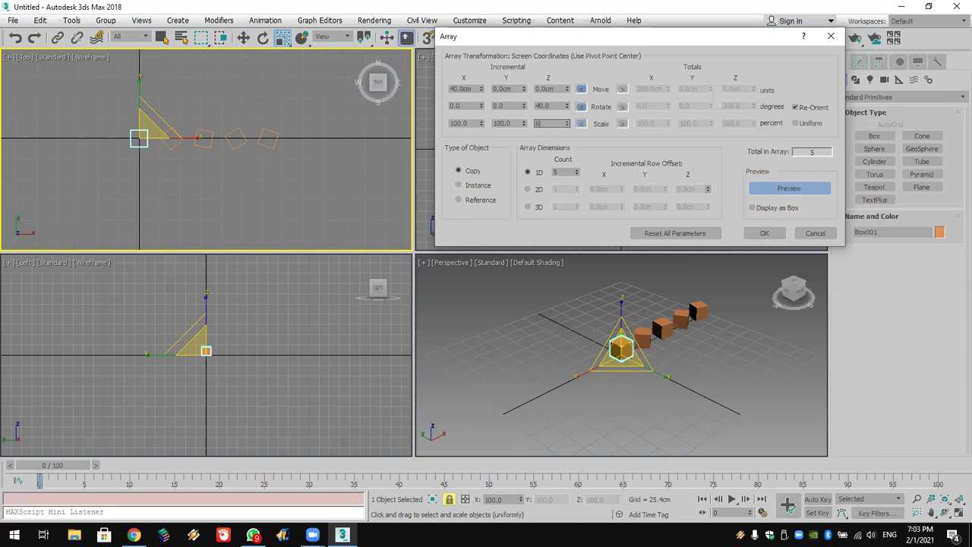
{"action": "type", "text": "0"}
{"action": "double_click", "coordinate": [502, 124]}
{"action": "type", "text": "60"}
{"action": "double_click", "coordinate": [468, 125]}
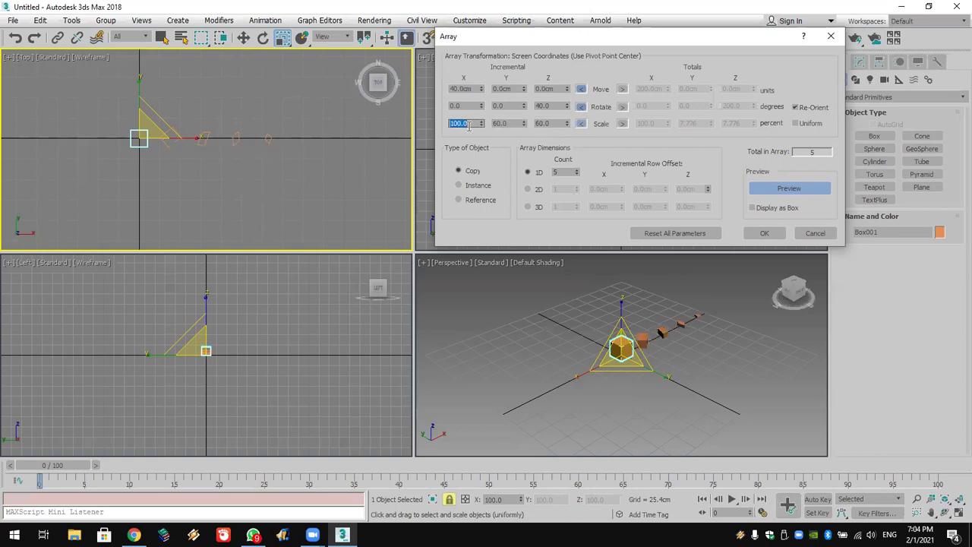
{"action": "type", "text": "60"}
{"action": "key", "text": "Return"}
Raise the array's incremental scale to 80 percent on all three axes.
{"action": "type", "text": "8"}
{"action": "left_click", "coordinate": [501, 124]}
{"action": "type", "text": "8"}
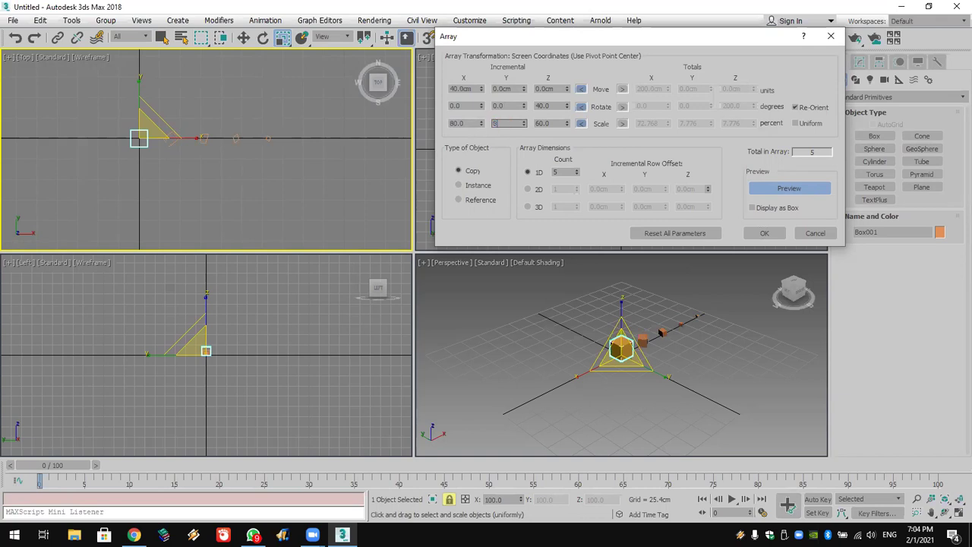
{"action": "left_click", "coordinate": [547, 124]}
{"action": "type", "text": "80"}
{"action": "key", "text": "Return"}
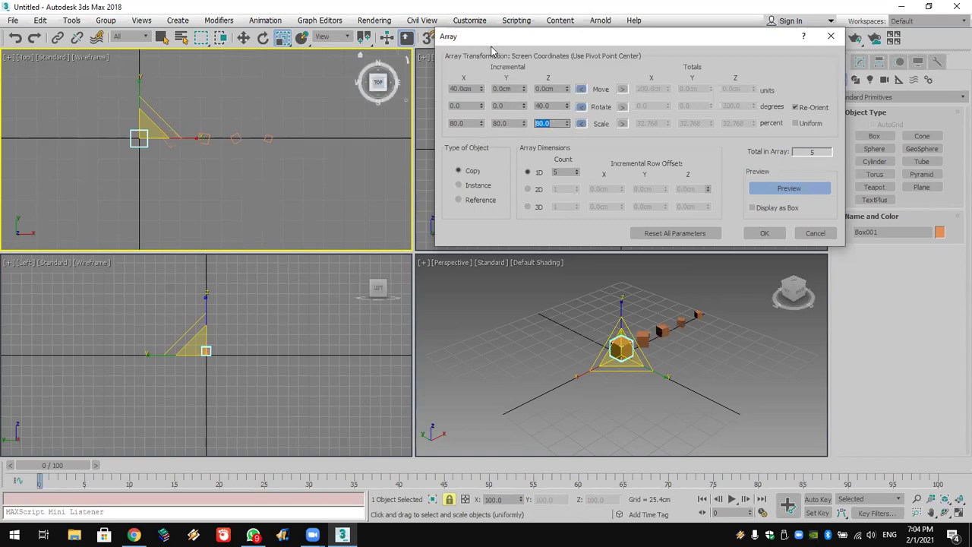
{"action": "left_click_drag", "start_coordinate": [490, 38], "coordinate": [486, 47]}
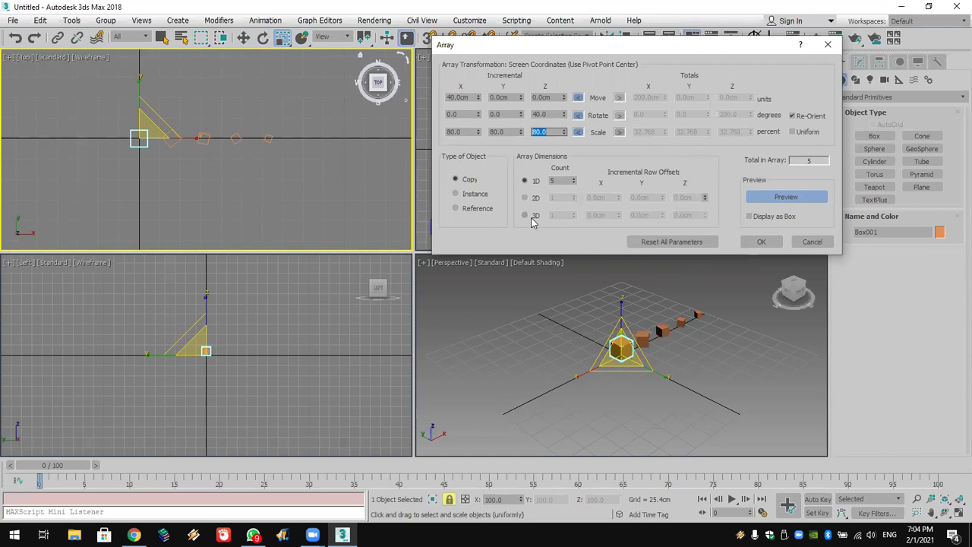
Reset all array parameters and set up a 1D array of 5 copies spaced 40 cm along X.
{"action": "left_click", "coordinate": [671, 242]}
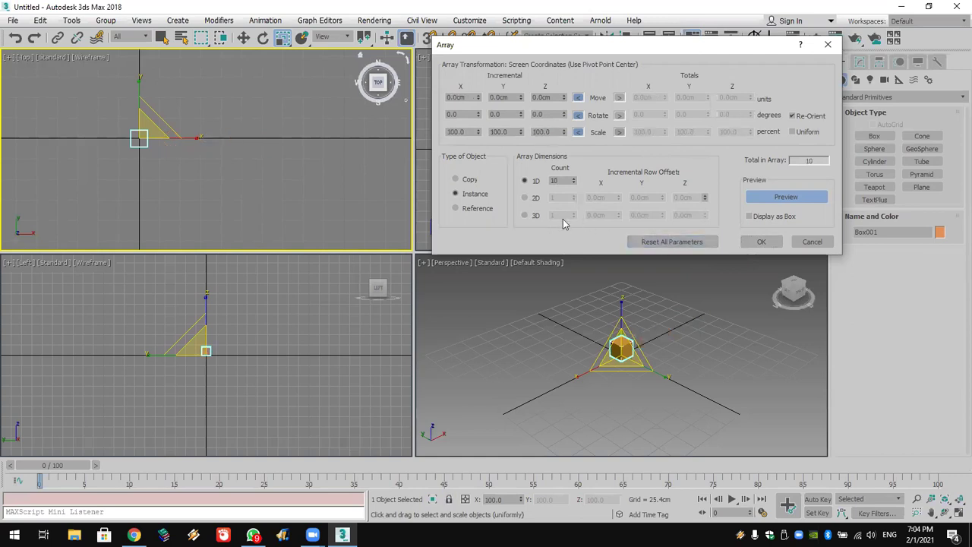
{"action": "left_click", "coordinate": [471, 181]}
{"action": "left_click_drag", "start_coordinate": [558, 181], "coordinate": [546, 181]}
{"action": "type", "text": "5"}
{"action": "double_click", "coordinate": [469, 98]}
{"action": "type", "text": "40"}
{"action": "key", "text": "Return"}
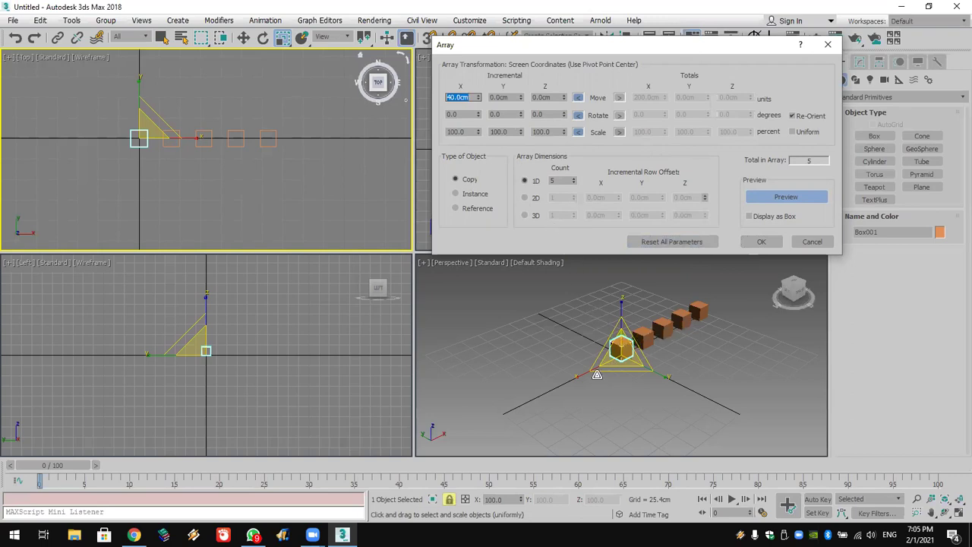
Switch the array to 2D with a Y row offset of 40 cm and a row count of 4.
{"action": "left_click", "coordinate": [524, 197]}
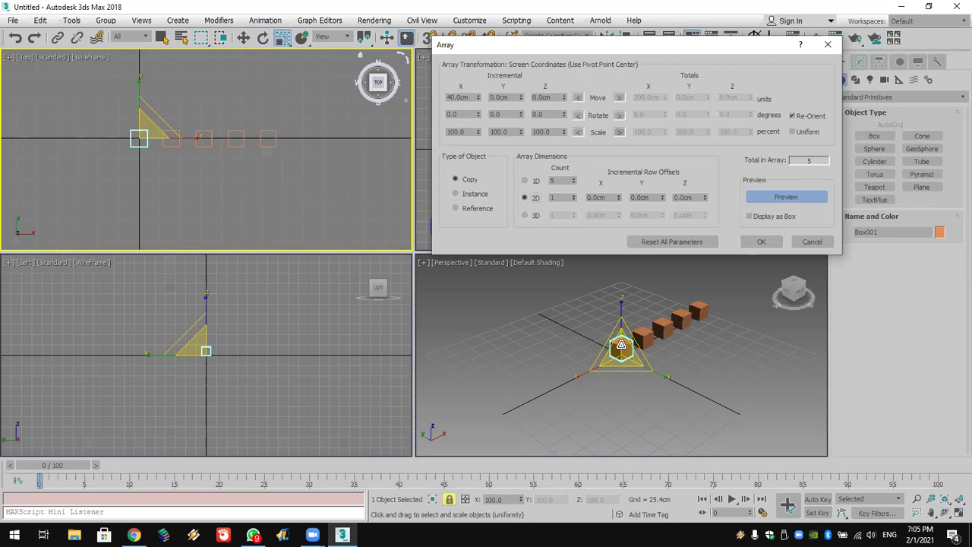
{"action": "double_click", "coordinate": [646, 199]}
{"action": "type", "text": "40"}
{"action": "key", "text": "Return"}
{"action": "left_click", "coordinate": [573, 195]}
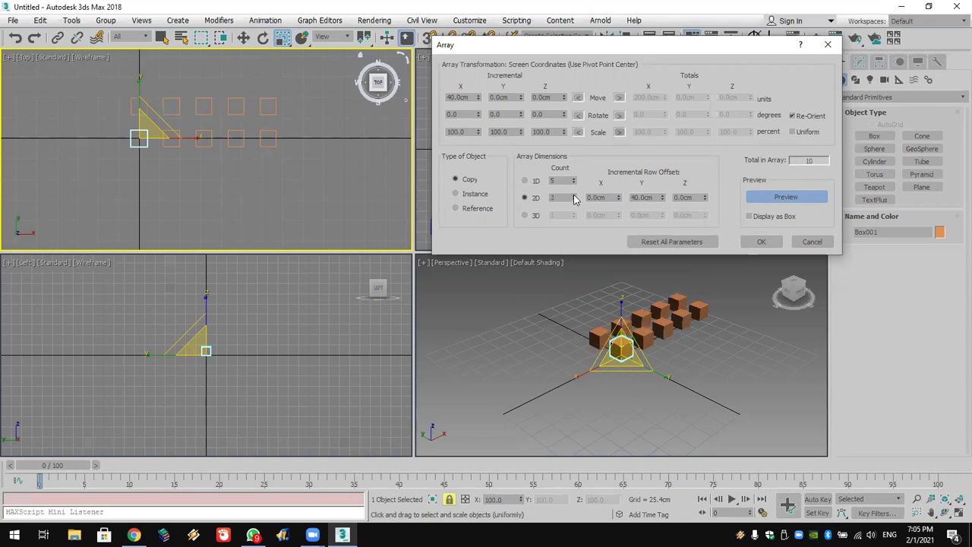
{"action": "left_click", "coordinate": [573, 195]}
{"action": "left_click", "coordinate": [573, 194]}
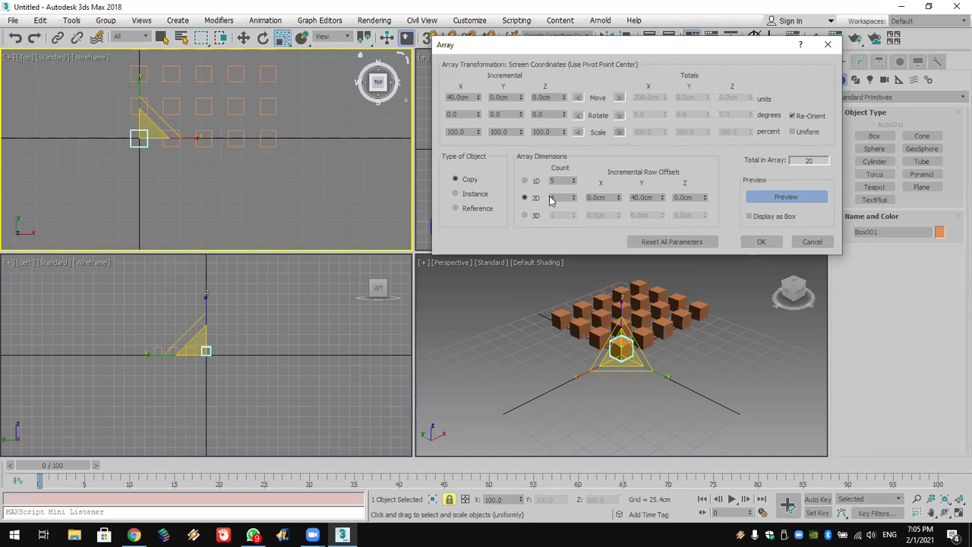
Extend the array to 3D with a Z row offset of 40 cm and a count of 5.
{"action": "left_click", "coordinate": [525, 216]}
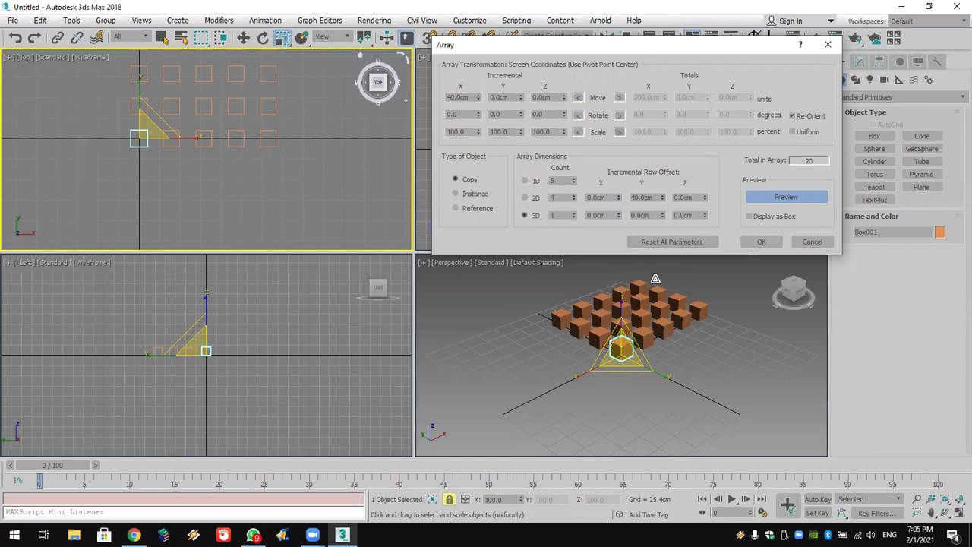
{"action": "double_click", "coordinate": [687, 216]}
{"action": "type", "text": "40"}
{"action": "key", "text": "Return"}
{"action": "left_click", "coordinate": [574, 212]}
{"action": "left_click", "coordinate": [574, 213]}
{"action": "left_click", "coordinate": [573, 212]}
{"action": "left_click", "coordinate": [574, 213]}
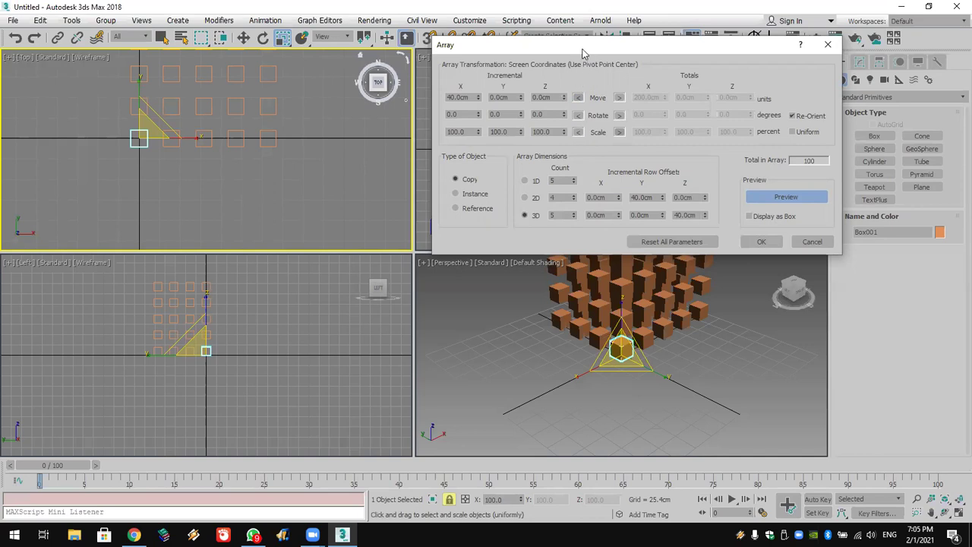
Reset the 3D and 2D counts to 1 and return the array to 2D.
{"action": "right_click", "coordinate": [574, 218]}
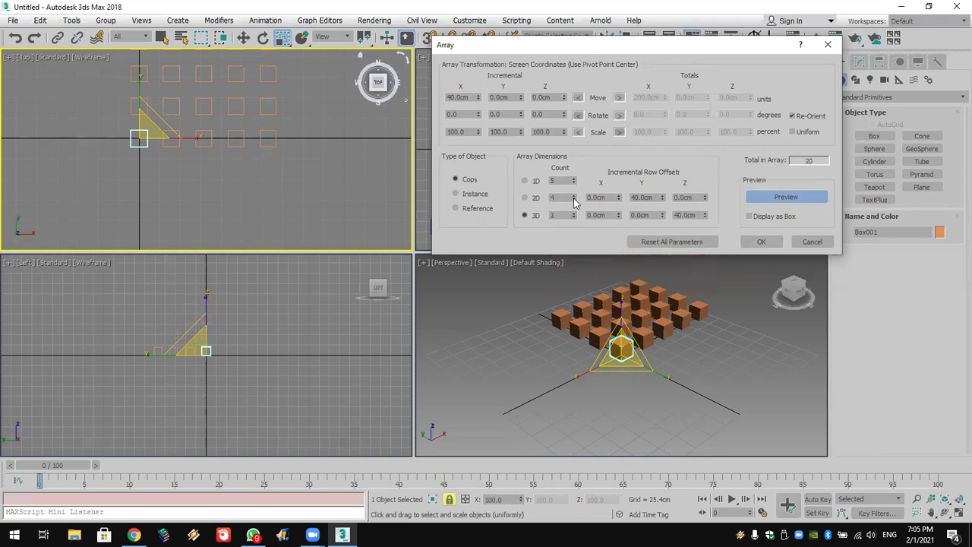
{"action": "right_click", "coordinate": [573, 198]}
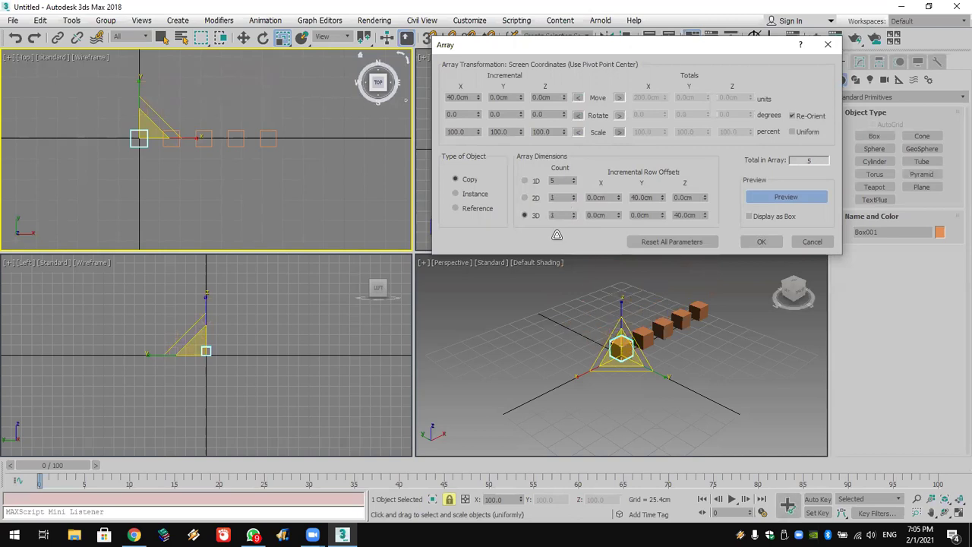
{"action": "mouse_move", "coordinate": [575, 185]}
{"action": "left_mouse_down"}
{"action": "mouse_move", "coordinate": [575, 193]}
{"action": "mouse_move", "coordinate": [575, 176]}
{"action": "left_mouse_up"}
{"action": "left_click", "coordinate": [574, 176]}
{"action": "left_click", "coordinate": [525, 197]}
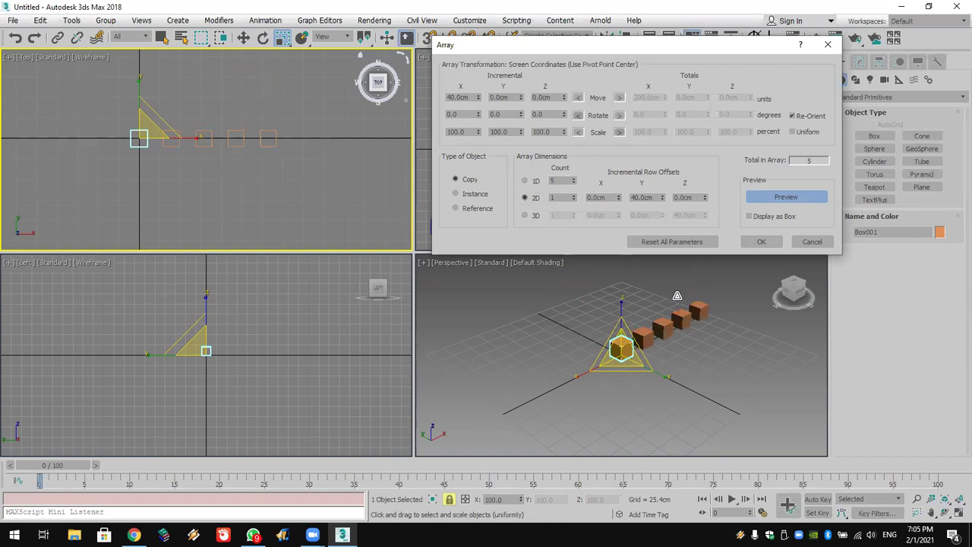
Set the 2D row count to 4.
{"action": "left_click", "coordinate": [574, 195]}
{"action": "left_click", "coordinate": [573, 194]}
{"action": "left_click", "coordinate": [573, 195]}
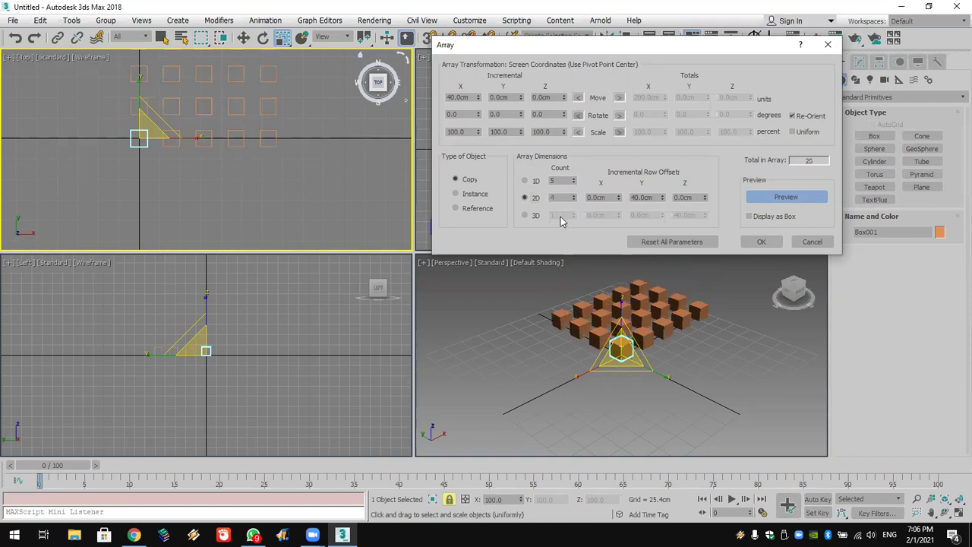
Extend the array to 3D with a count of 5, then cancel the array.
{"action": "left_click", "coordinate": [525, 215]}
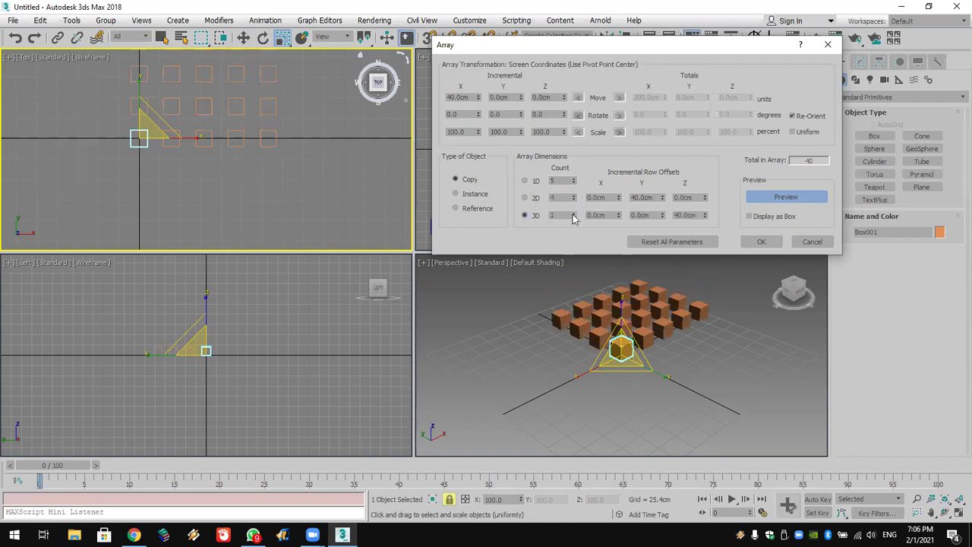
{"action": "left_click", "coordinate": [574, 213]}
{"action": "left_click", "coordinate": [573, 213]}
{"action": "left_click", "coordinate": [574, 213]}
{"action": "left_click", "coordinate": [573, 214]}
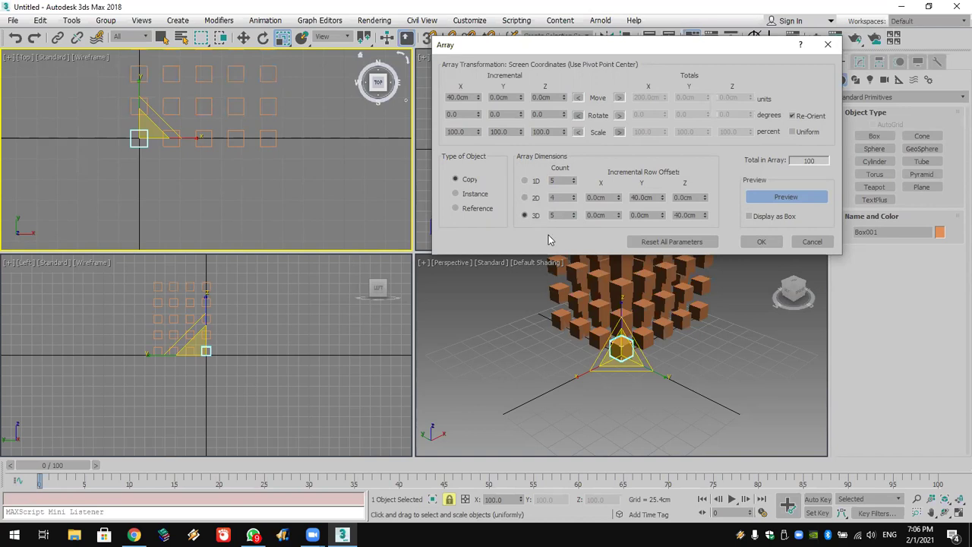
{"action": "left_click", "coordinate": [813, 242]}
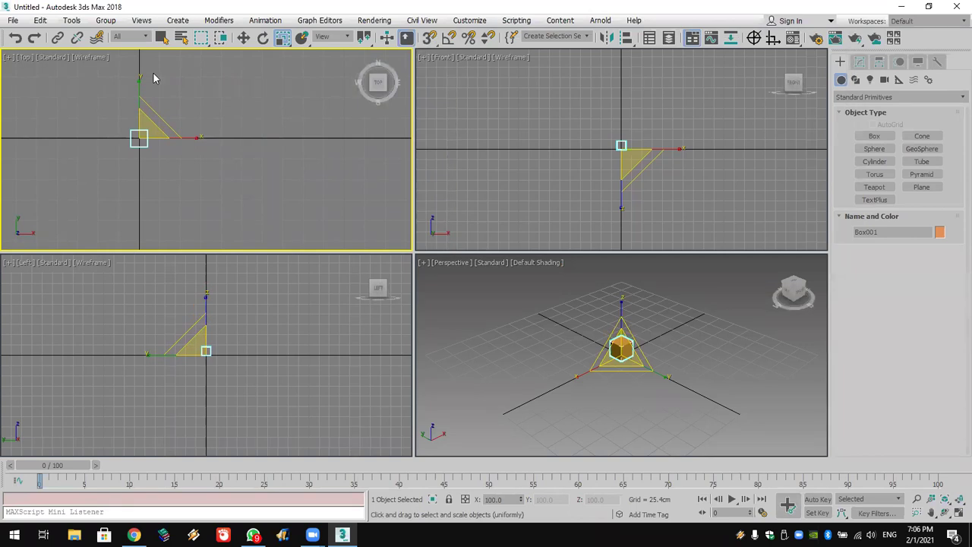
Reset the scene to a blank one, confirming the reset.
{"action": "left_click", "coordinate": [15, 20]}
{"action": "left_click", "coordinate": [28, 56]}
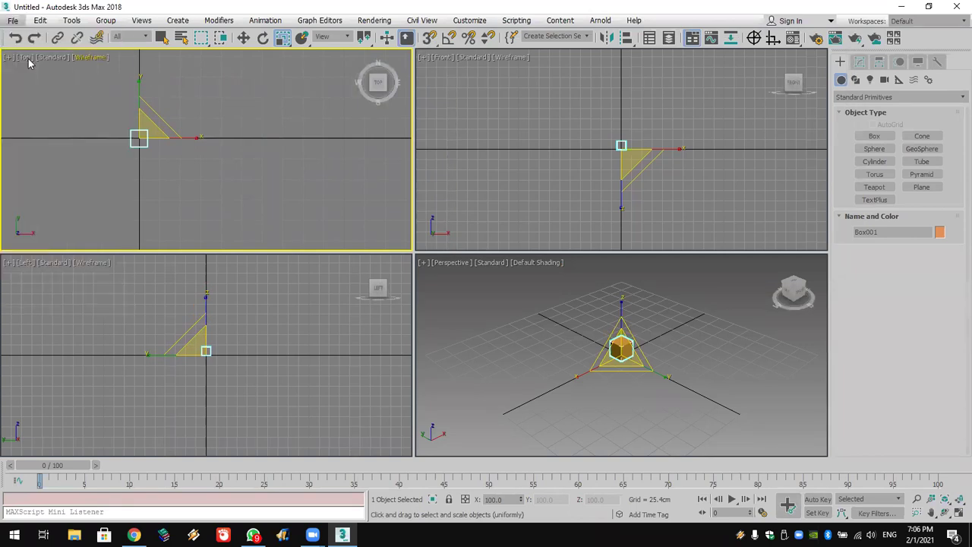
{"action": "left_click", "coordinate": [505, 286]}
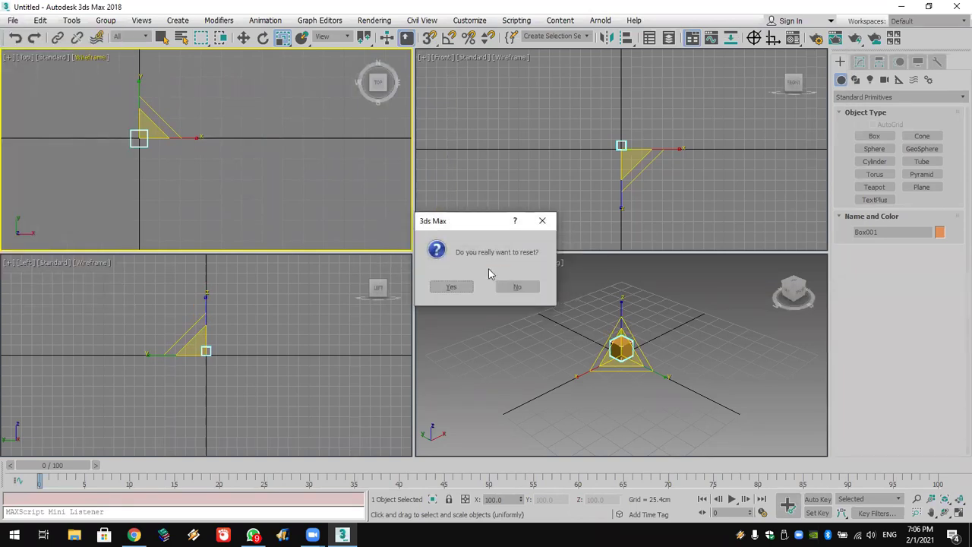
{"action": "key", "text": "Return"}
Create a box in the top view with a length of 30 cm, width of 120 cm and height of 15 cm.
{"action": "left_click", "coordinate": [874, 139]}
{"action": "left_click_drag", "start_coordinate": [227, 134], "coordinate": [293, 156]}
{"action": "left_click", "coordinate": [364, 165]}
{"action": "double_click", "coordinate": [918, 312]}
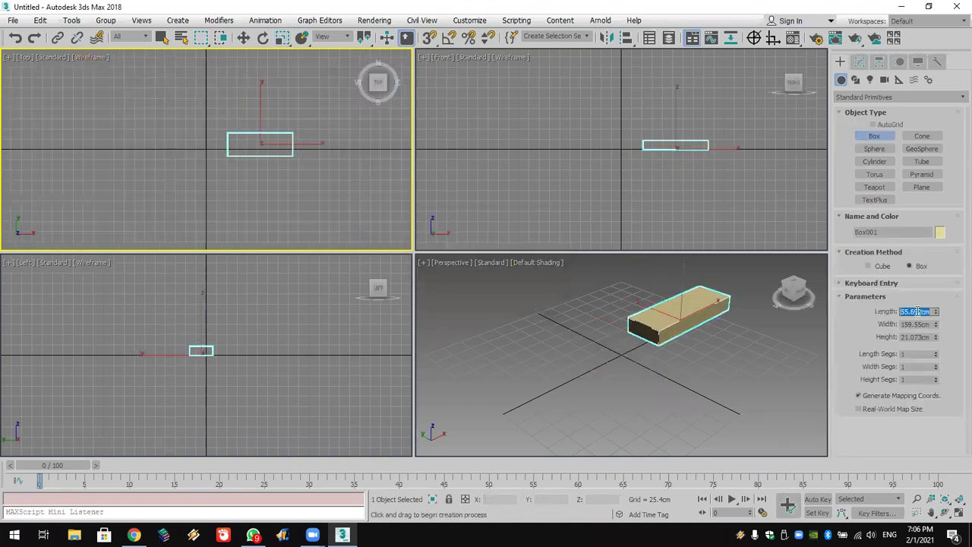
{"action": "type", "text": "30"}
{"action": "double_click", "coordinate": [921, 324]}
{"action": "type", "text": "120"}
{"action": "key", "text": "Tab"}
{"action": "type", "text": "15"}
{"action": "key", "text": "Return"}
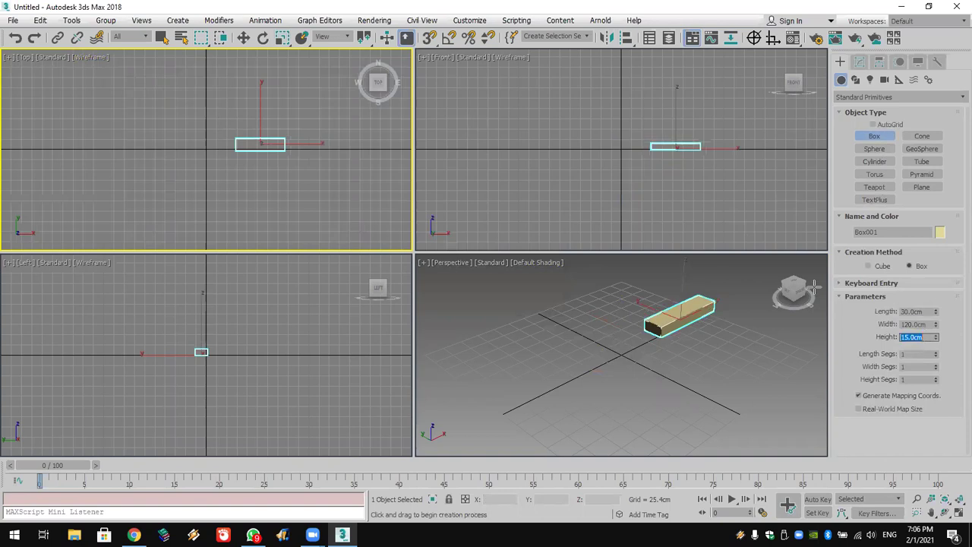
Move the box along Y in the top view to centre it on the horizontal grid axis.
{"action": "middle_click_drag", "start_coordinate": [278, 174], "coordinate": [276, 191]}
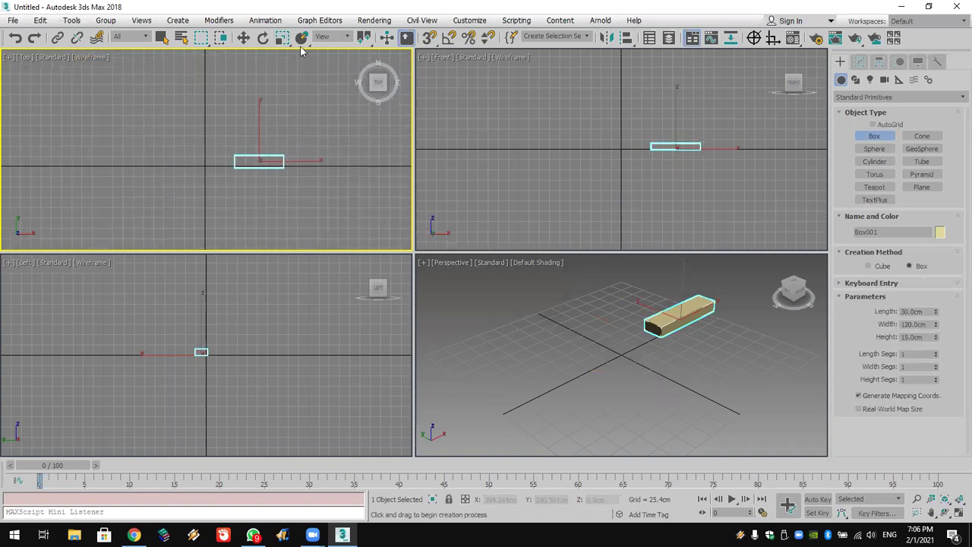
{"action": "left_click", "coordinate": [243, 38]}
{"action": "left_click_drag", "start_coordinate": [258, 134], "coordinate": [259, 138]}
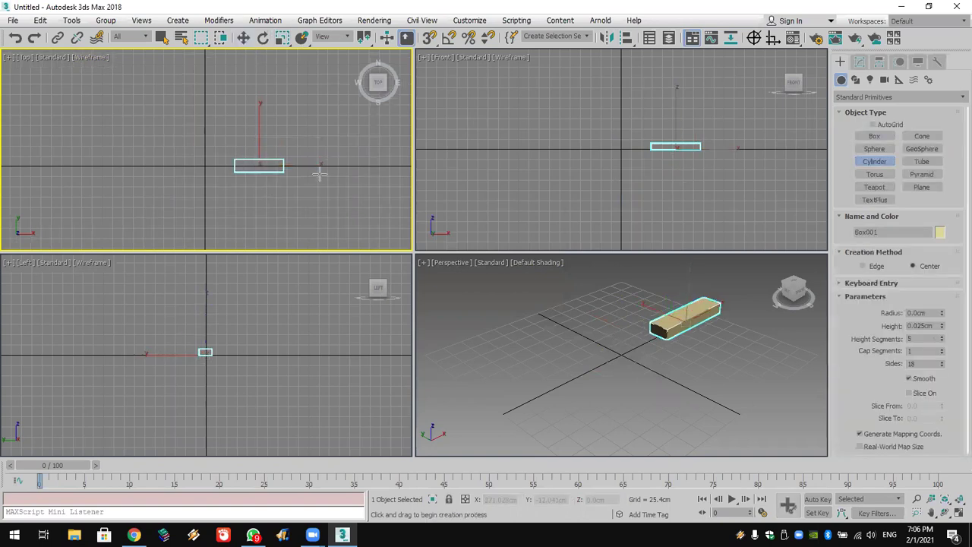
Create a cylinder overlapping the box's inner end, about 120 cm in radius and 360 cm high.
{"action": "left_click_drag", "start_coordinate": [191, 167], "coordinate": [202, 216]}
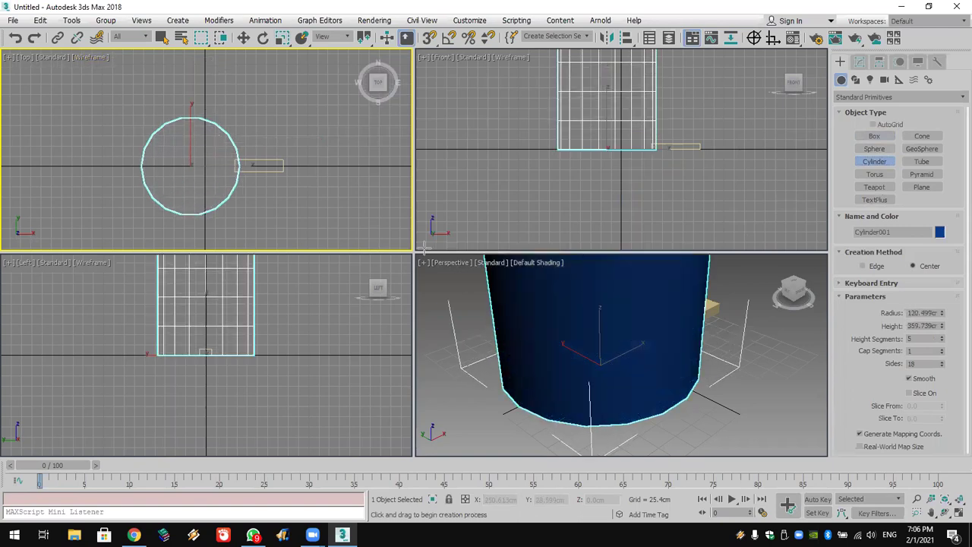
{"action": "scroll", "coordinate": [531, 321], "scroll_direction": "down", "scroll_amount": 5}
{"action": "key", "text": "w"}
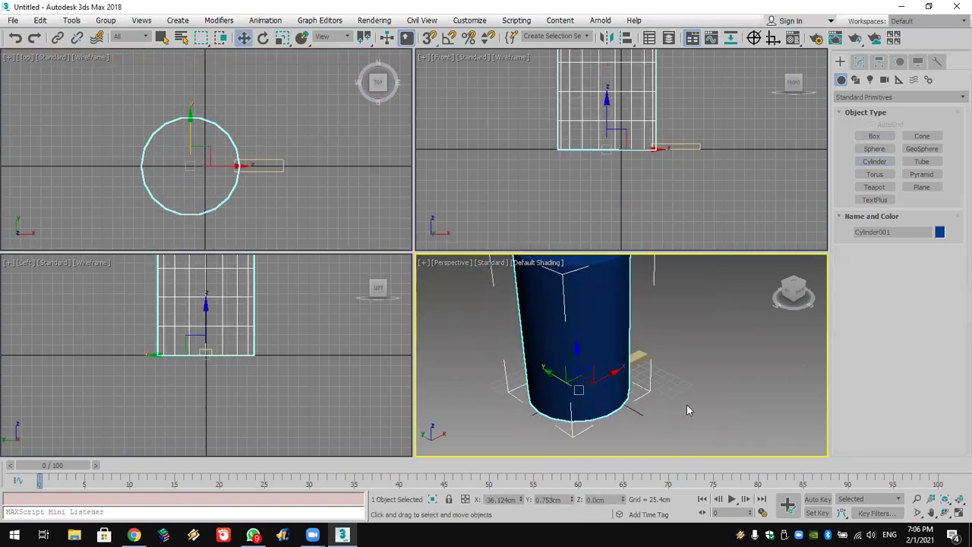
Select both objects, assign them the white object color and deselect them.
{"action": "key", "text": "ctrl+a"}
{"action": "left_click", "coordinate": [939, 231]}
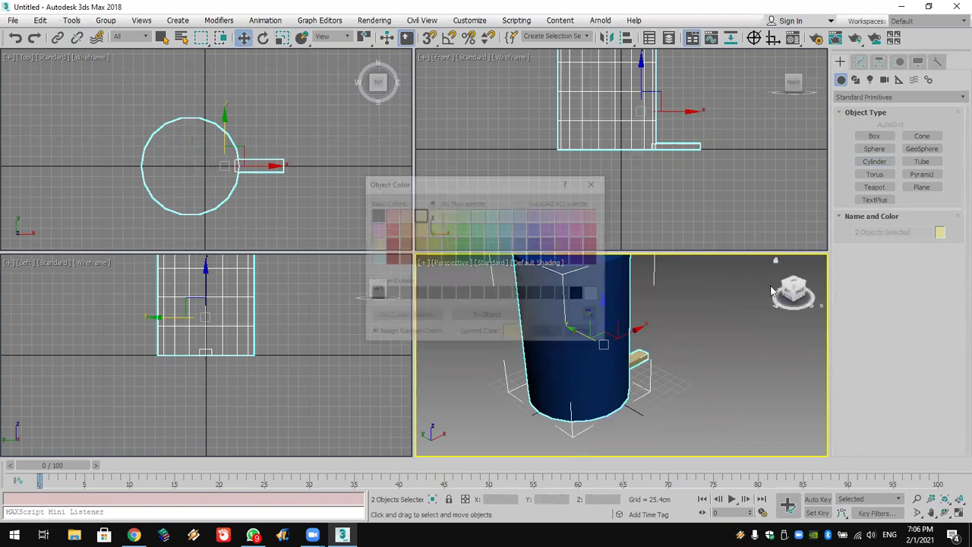
{"action": "left_click", "coordinate": [594, 295]}
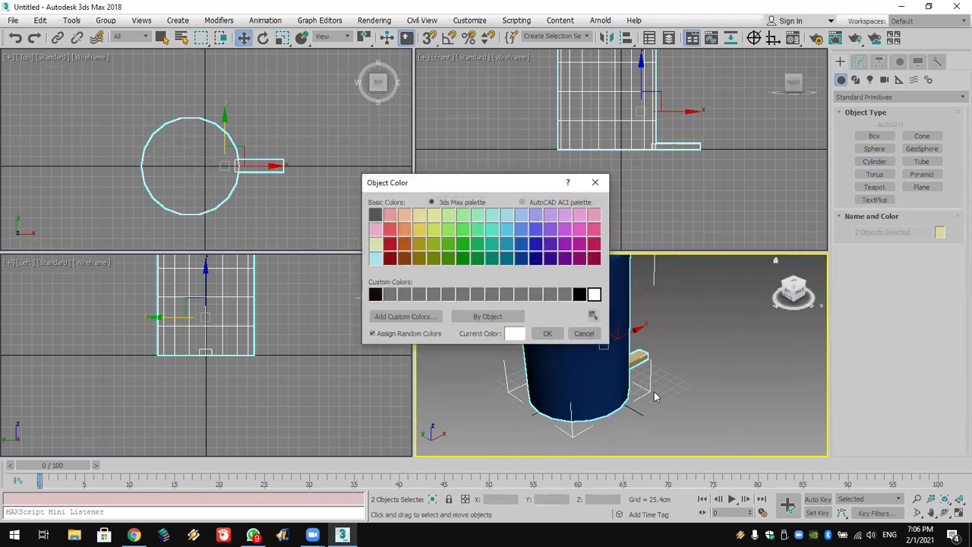
{"action": "left_click", "coordinate": [557, 337]}
{"action": "left_click", "coordinate": [676, 380]}
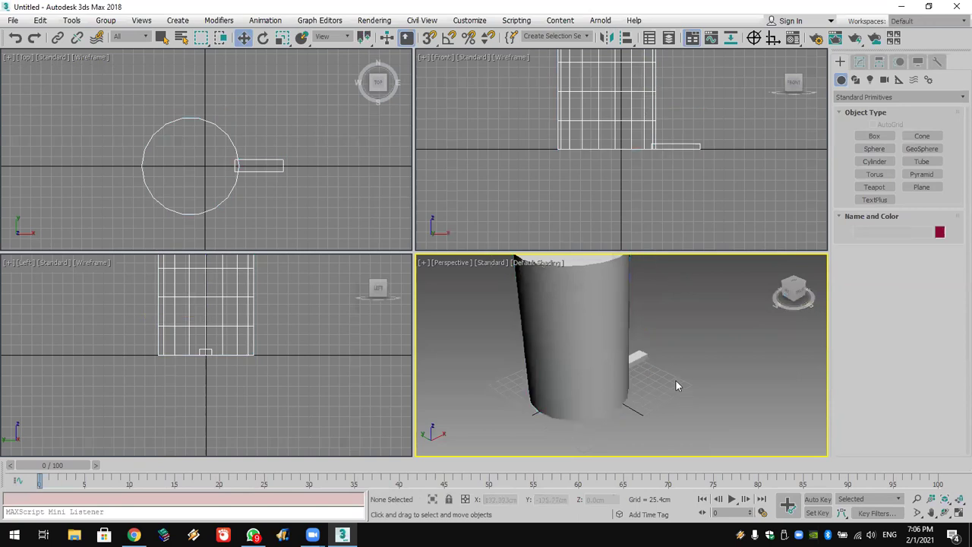
Select the box beside the cylinder and turn on pivot-only adjustment for it.
{"action": "scroll", "coordinate": [684, 383], "scroll_direction": "down", "scroll_amount": 2}
{"action": "left_click", "coordinate": [945, 513]}
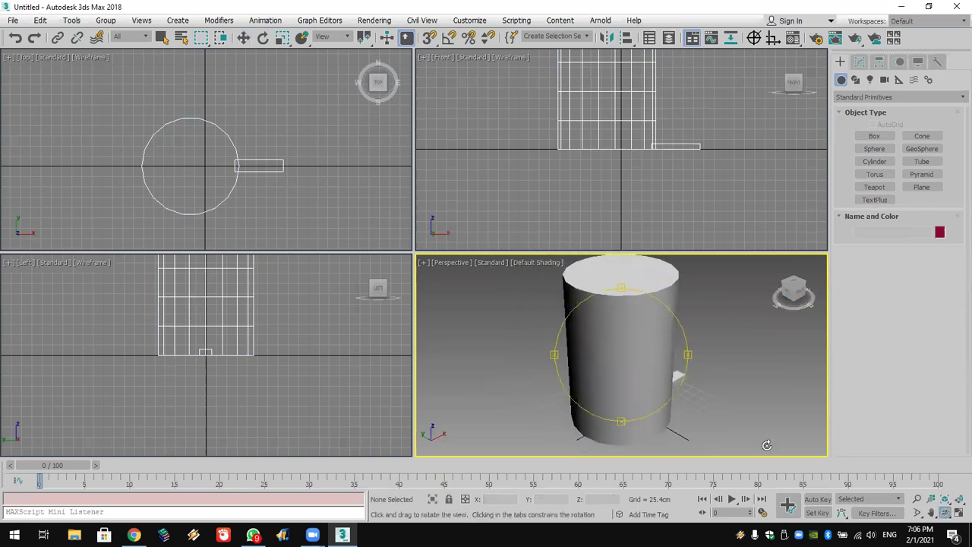
{"action": "left_click_drag", "start_coordinate": [627, 372], "coordinate": [600, 366]}
{"action": "right_click", "coordinate": [657, 385]}
{"action": "middle_click_drag", "start_coordinate": [664, 366], "coordinate": [668, 379], "text": "alt"}
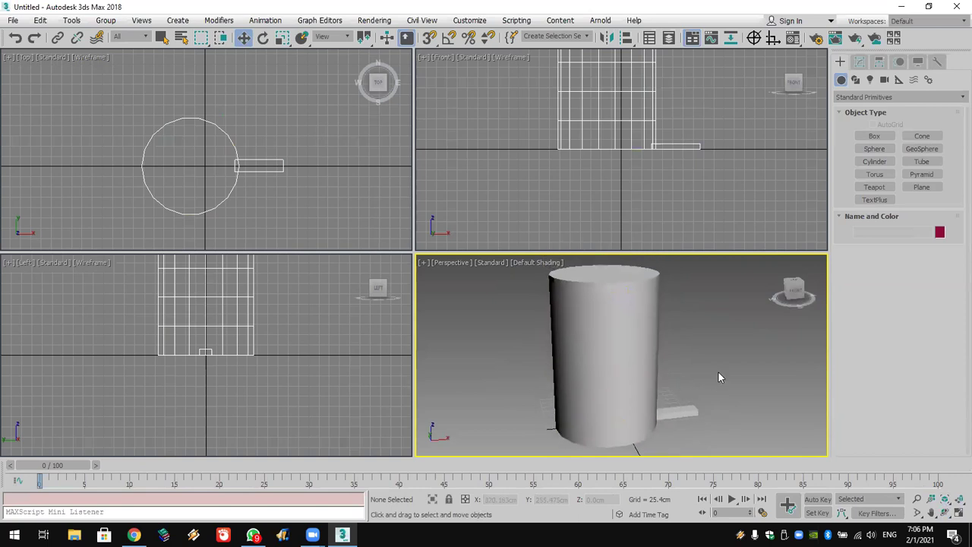
{"action": "left_click", "coordinate": [684, 412]}
{"action": "middle_click_drag", "start_coordinate": [320, 216], "coordinate": [323, 158]}
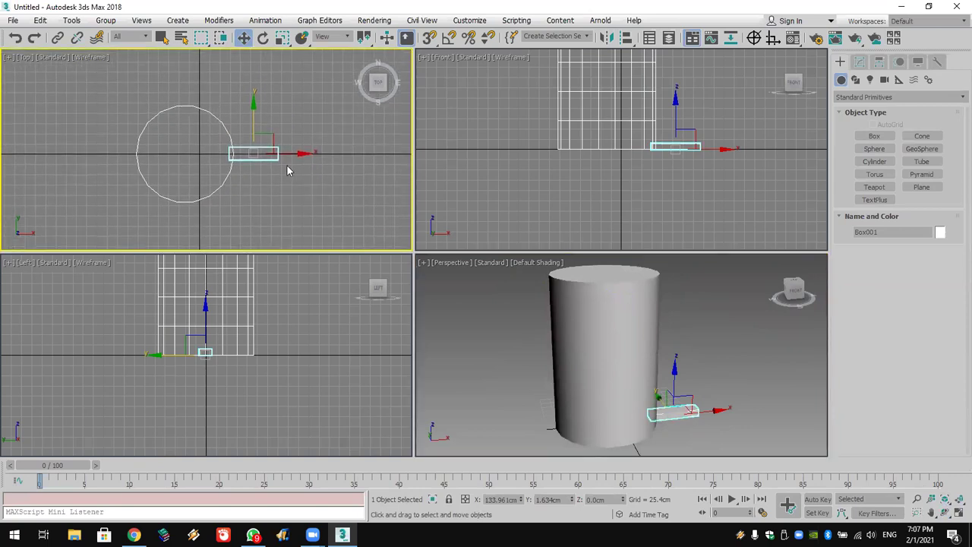
{"action": "left_click", "coordinate": [879, 64]}
{"action": "left_click", "coordinate": [881, 145]}
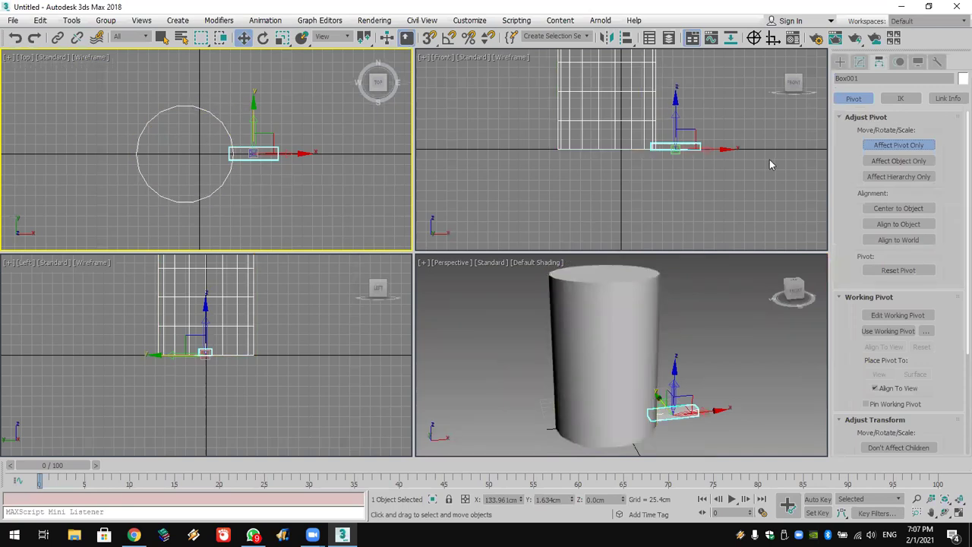
Turn on 3D snapping to pivots, snap the box's pivot to the cylinder's centre and leave pivot adjustment.
{"action": "left_click", "coordinate": [429, 37]}
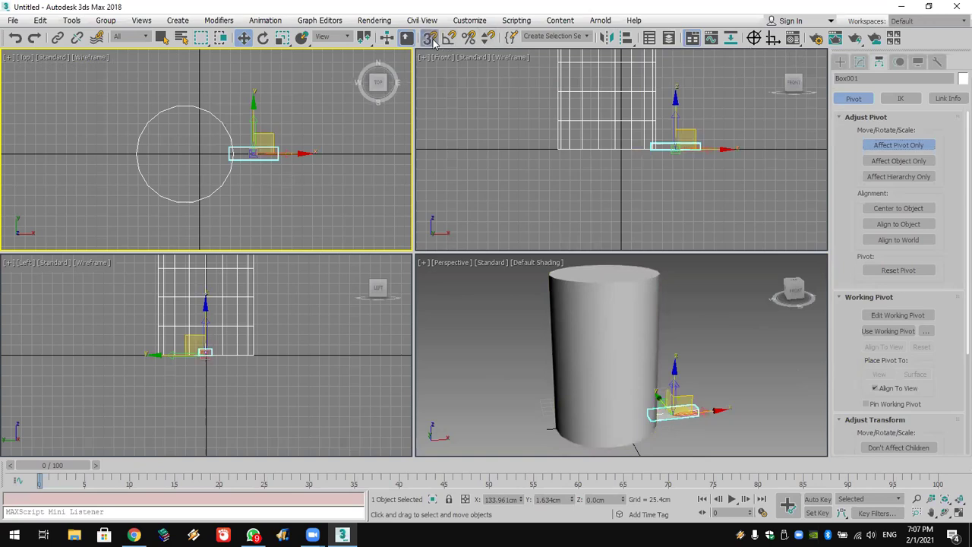
{"action": "right_click", "coordinate": [429, 38]}
{"action": "left_click", "coordinate": [414, 243]}
{"action": "left_click", "coordinate": [563, 185]}
{"action": "left_click_drag", "start_coordinate": [253, 152], "coordinate": [206, 195]}
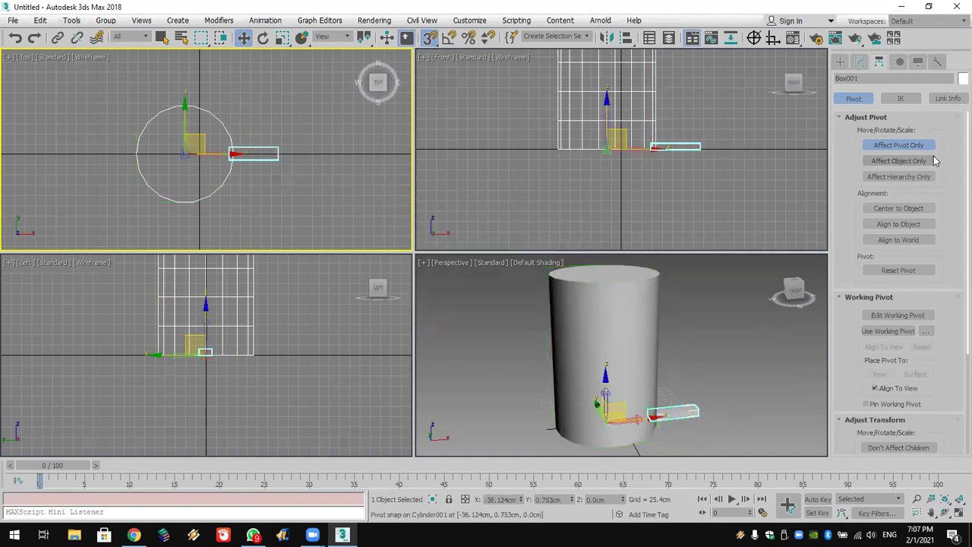
{"action": "left_click", "coordinate": [898, 145]}
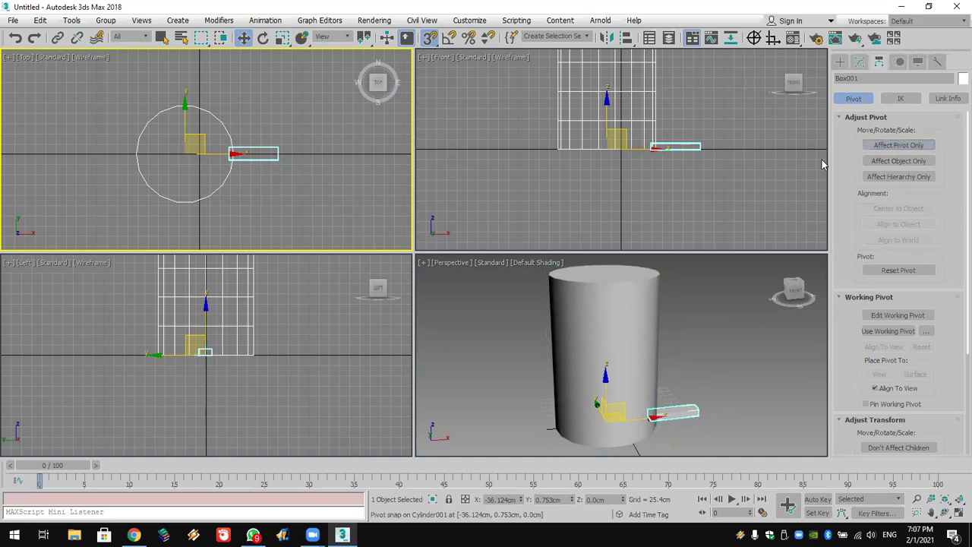
Start an Array of the box with all parameters reset, enable the preview and set the 1D count to 31.
{"action": "left_click", "coordinate": [76, 23]}
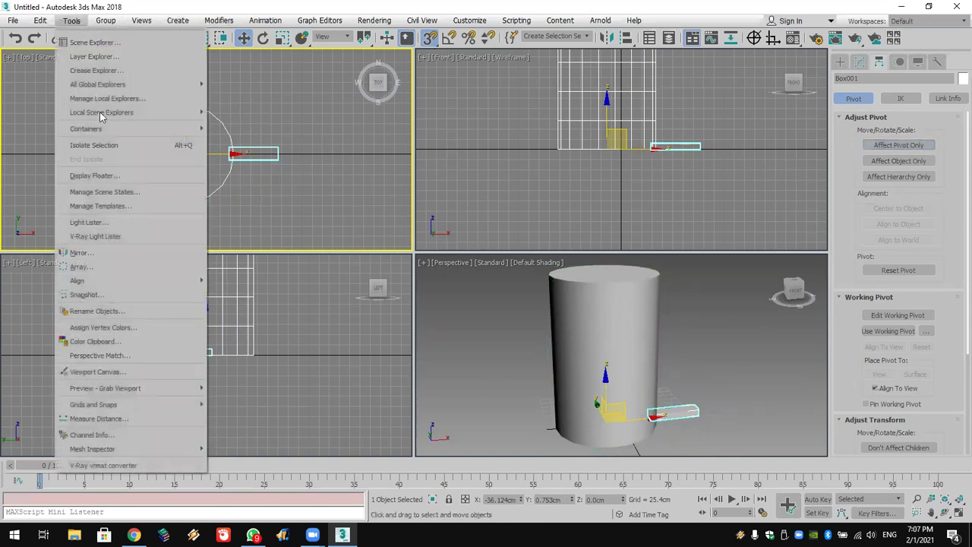
{"action": "left_click", "coordinate": [81, 266]}
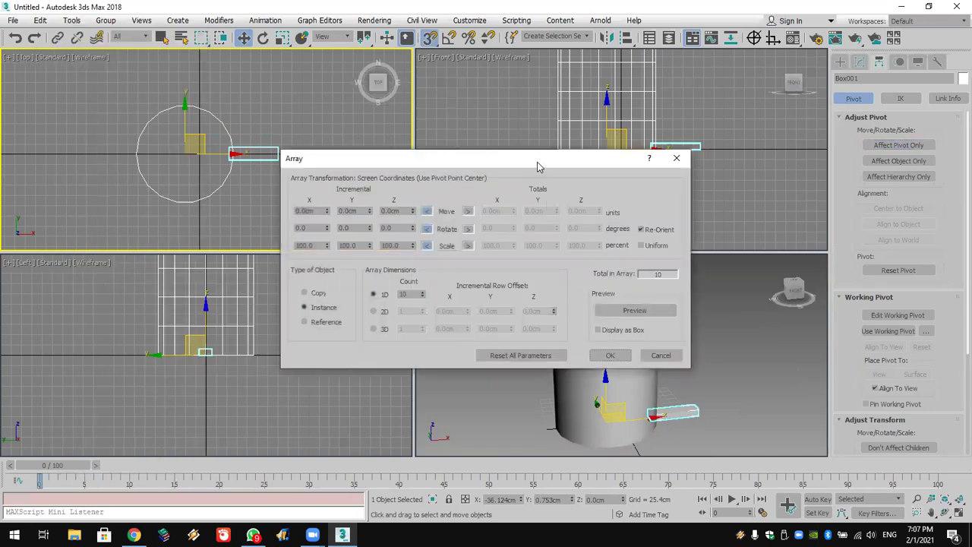
{"action": "left_click_drag", "start_coordinate": [537, 165], "coordinate": [693, 31]}
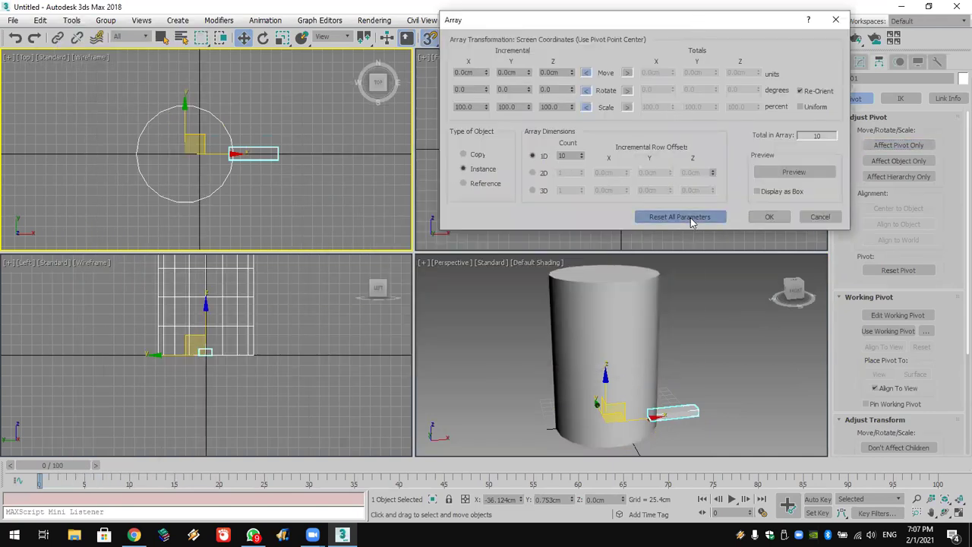
{"action": "left_click", "coordinate": [790, 172]}
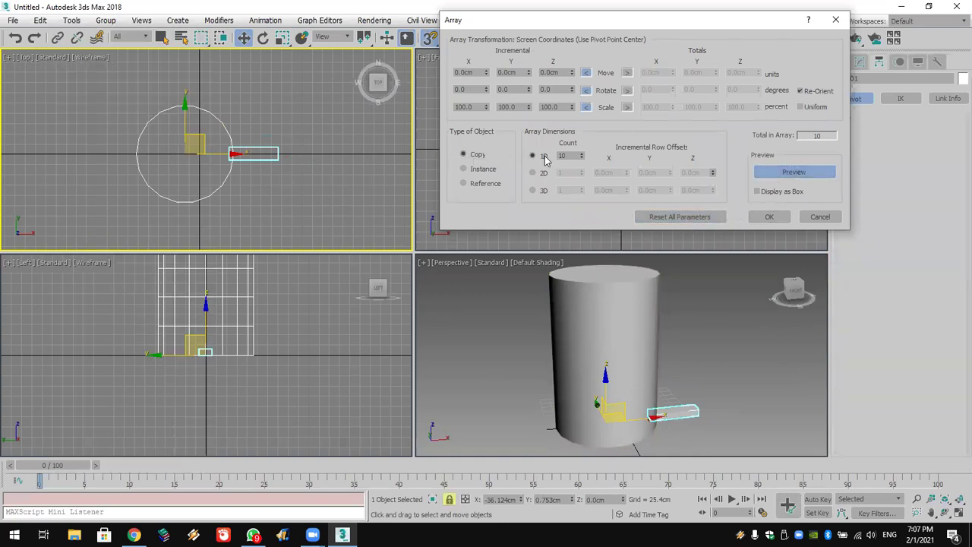
{"action": "mouse_move", "coordinate": [579, 157]}
{"action": "left_mouse_down"}
{"action": "mouse_move", "coordinate": [582, 149]}
{"action": "mouse_move", "coordinate": [573, 153]}
{"action": "left_mouse_up"}
Set the array's incremental Z move to 15 cm and its incremental Z rotation to 8 degrees.
{"action": "double_click", "coordinate": [559, 72]}
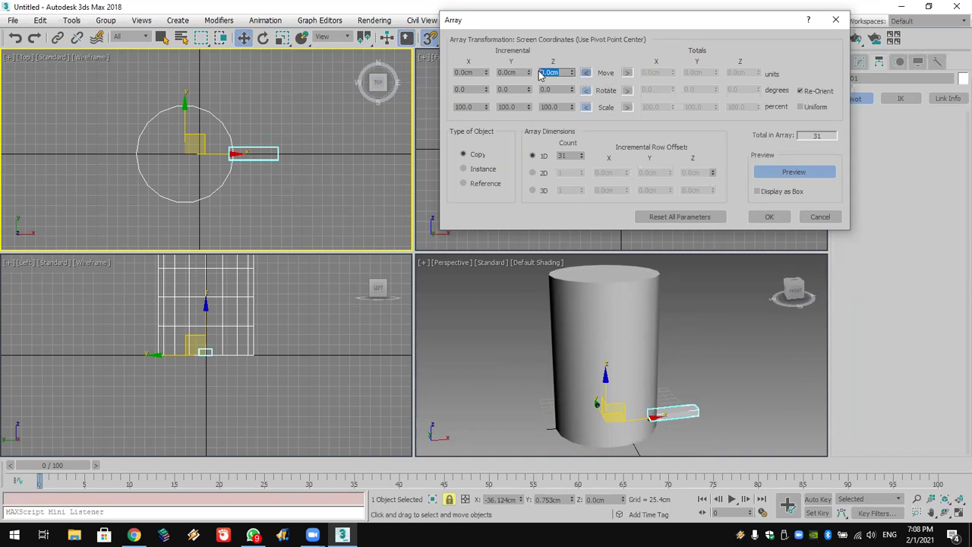
{"action": "type", "text": "15"}
{"action": "key", "text": "Return"}
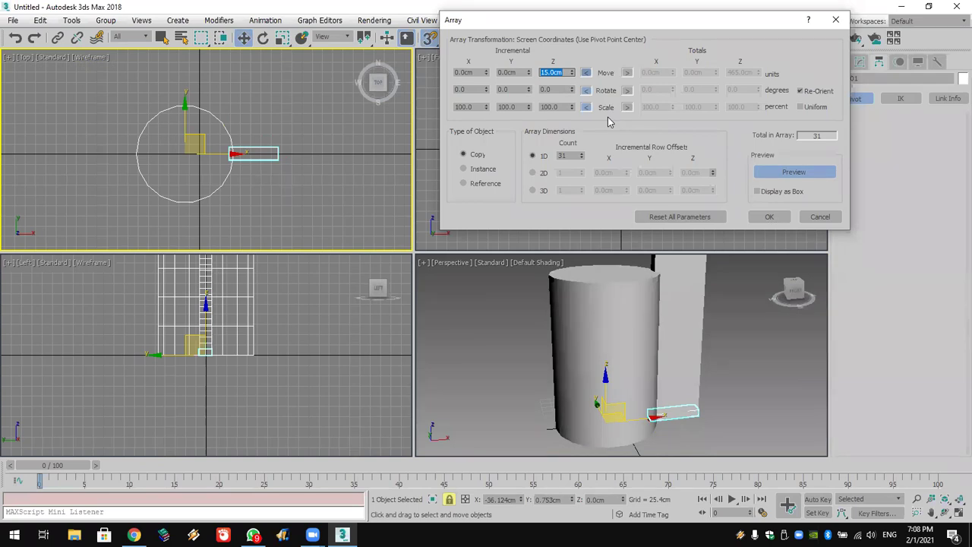
{"action": "left_click_drag", "start_coordinate": [574, 91], "coordinate": [573, 90]}
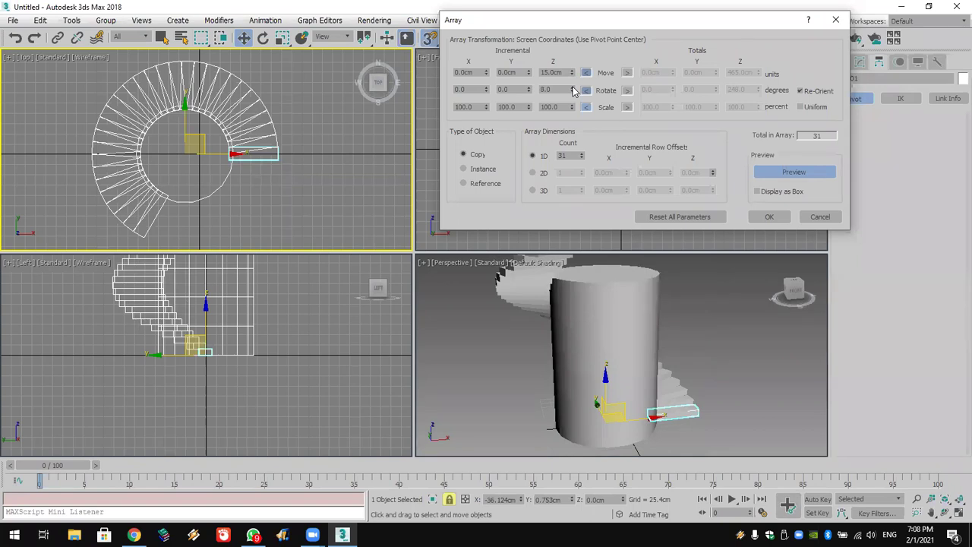
Raise the 1D count to 87 and create the spiral array of steps.
{"action": "left_click_drag", "start_coordinate": [581, 158], "coordinate": [585, 128]}
{"action": "left_click", "coordinate": [769, 218]}
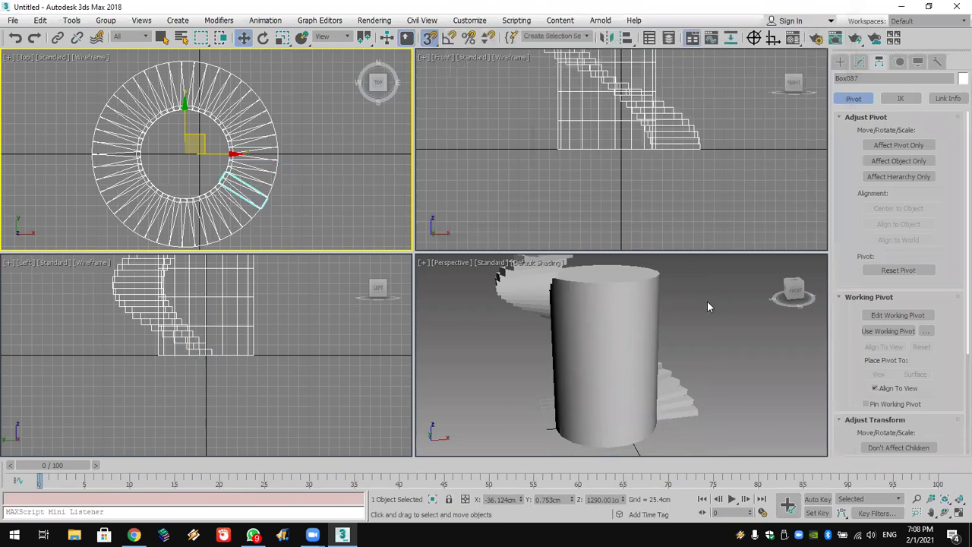
{"action": "scroll", "coordinate": [708, 301], "scroll_direction": "down", "scroll_amount": 5}
{"action": "middle_click_drag", "start_coordinate": [707, 301], "coordinate": [636, 384]}
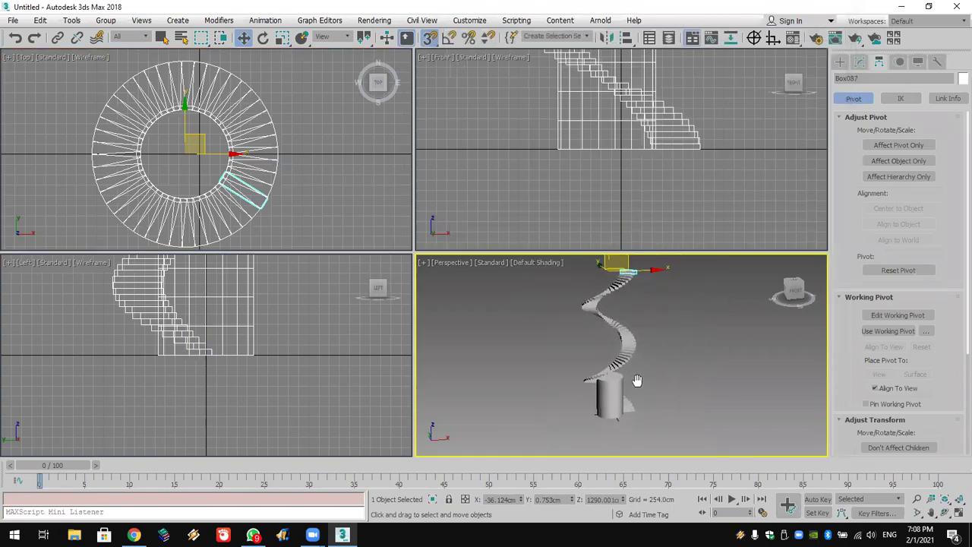
Maximize the perspective view and raise the cylinder's height to about 1712 cm to run up through the spiral steps.
{"action": "left_click", "coordinate": [959, 512]}
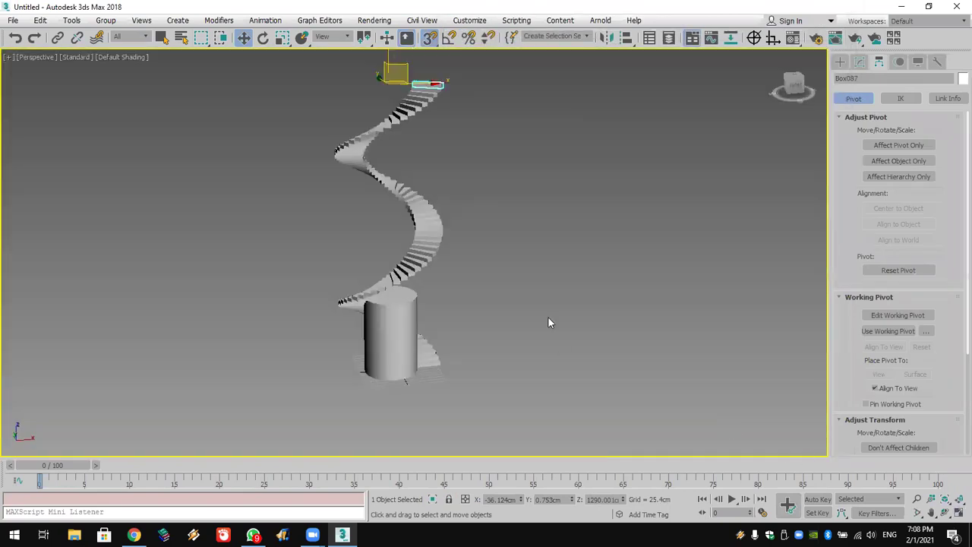
{"action": "scroll", "coordinate": [548, 323], "scroll_direction": "up", "scroll_amount": 4}
{"action": "left_click", "coordinate": [336, 330]}
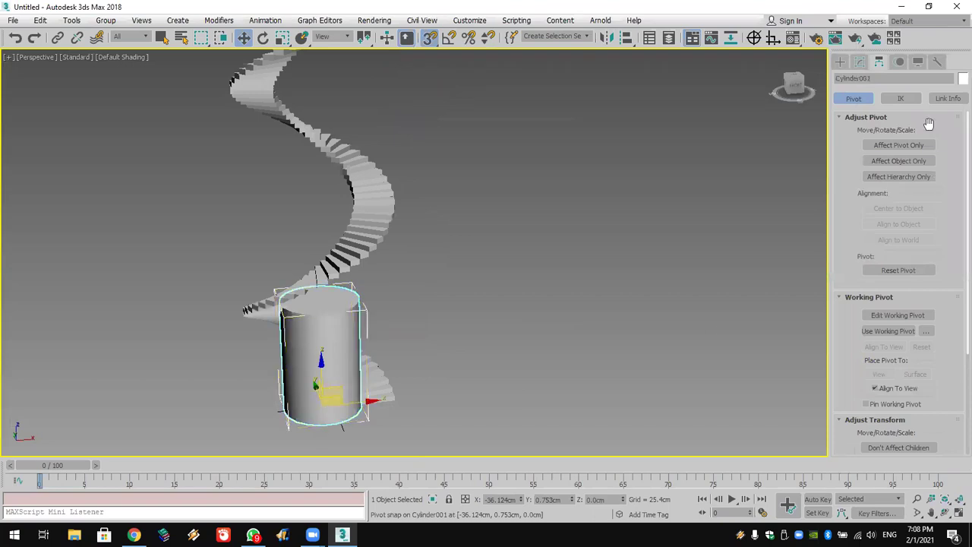
{"action": "left_click", "coordinate": [860, 63]}
{"action": "left_click_drag", "start_coordinate": [943, 259], "coordinate": [919, 34]}
{"action": "middle_click_drag", "start_coordinate": [389, 162], "coordinate": [485, 186]}
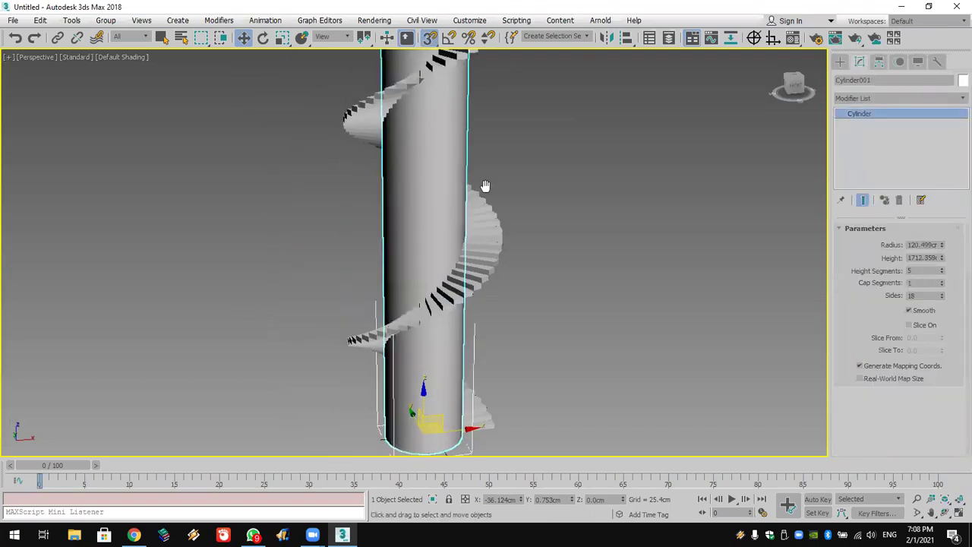
{"action": "left_click", "coordinate": [945, 513]}
{"action": "left_click_drag", "start_coordinate": [434, 290], "coordinate": [279, 236]}
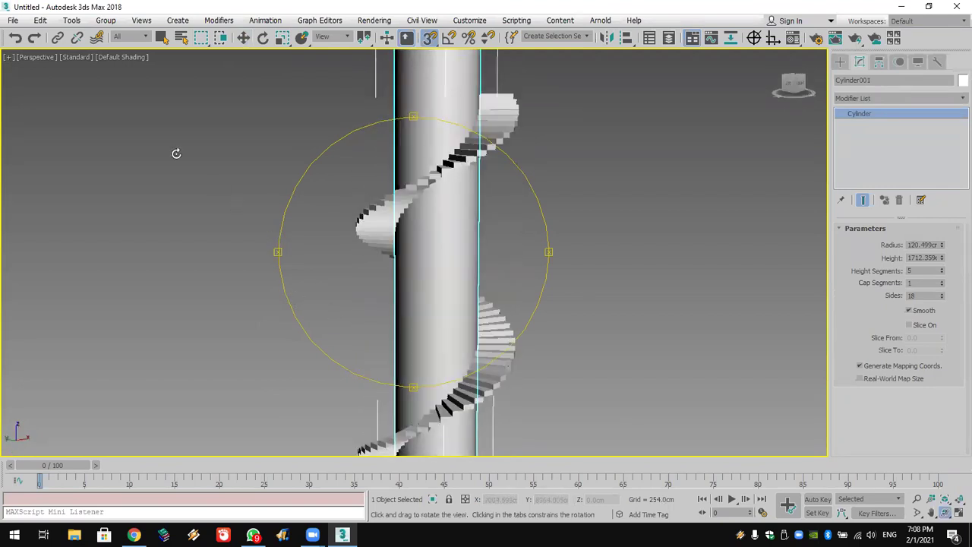
{"action": "left_click_drag", "start_coordinate": [374, 252], "coordinate": [429, 333]}
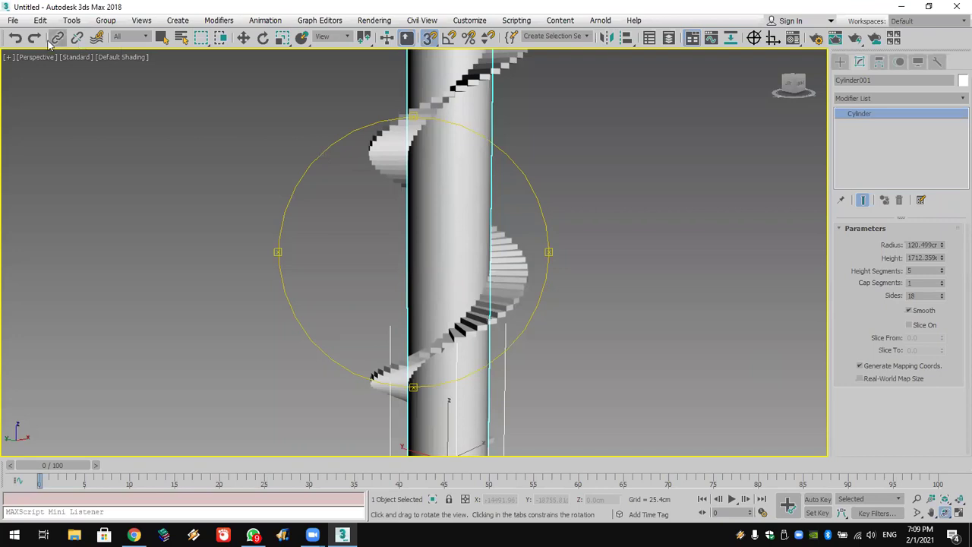
Undo the cylinder's height increase and the spiral array, back to the single box step beside the short cylinder.
{"action": "left_click", "coordinate": [16, 38]}
{"action": "left_click", "coordinate": [23, 42]}
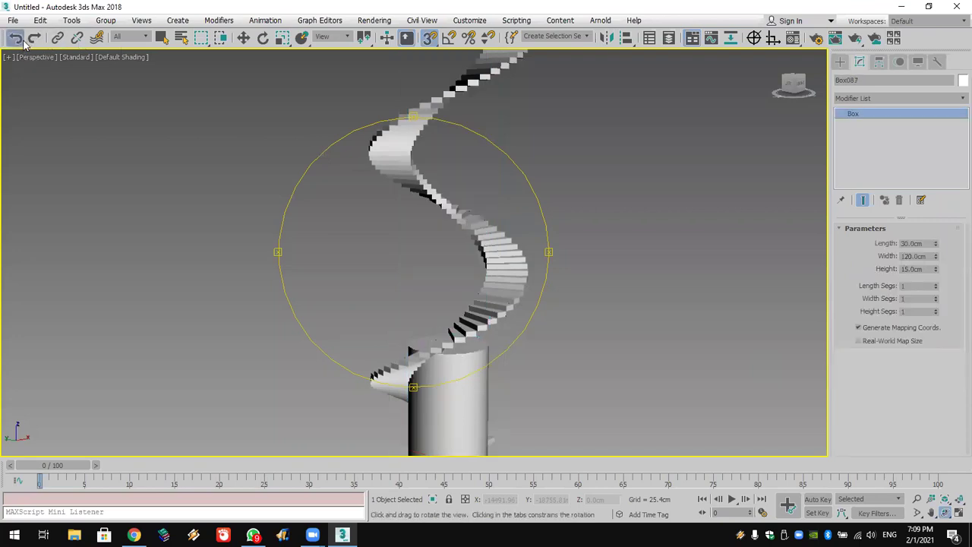
{"action": "left_click", "coordinate": [23, 42]}
{"action": "key", "text": "ctrl+z"}
{"action": "left_click_drag", "start_coordinate": [466, 288], "coordinate": [400, 305]}
{"action": "scroll", "coordinate": [419, 302], "scroll_direction": "up", "scroll_amount": 2}
{"action": "middle_click_drag", "start_coordinate": [419, 302], "coordinate": [384, 263]}
{"action": "scroll", "coordinate": [384, 263], "scroll_direction": "up", "scroll_amount": 2}
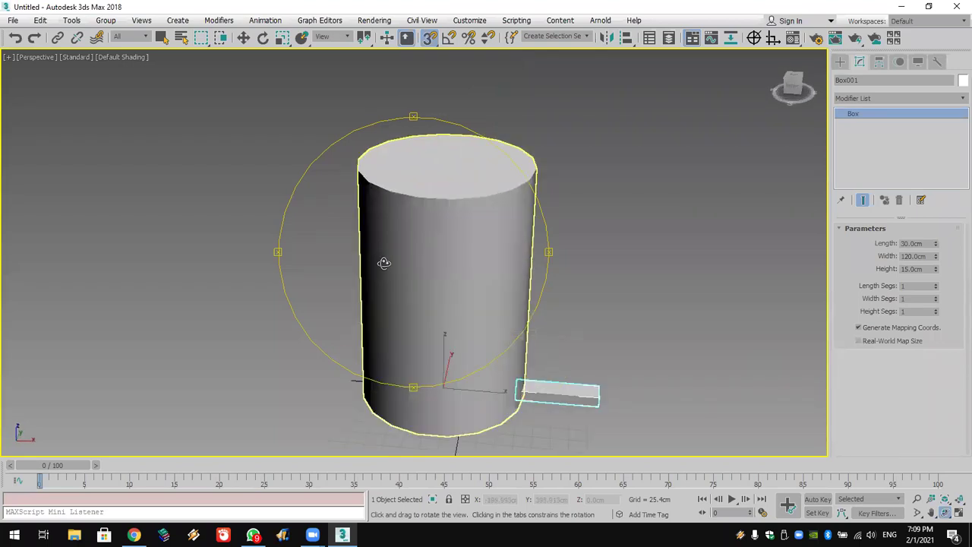
Select the box step beside the cylinder, turn off 3D snapping and start a new Array of the box.
{"action": "right_click", "coordinate": [630, 395]}
{"action": "left_click", "coordinate": [630, 384]}
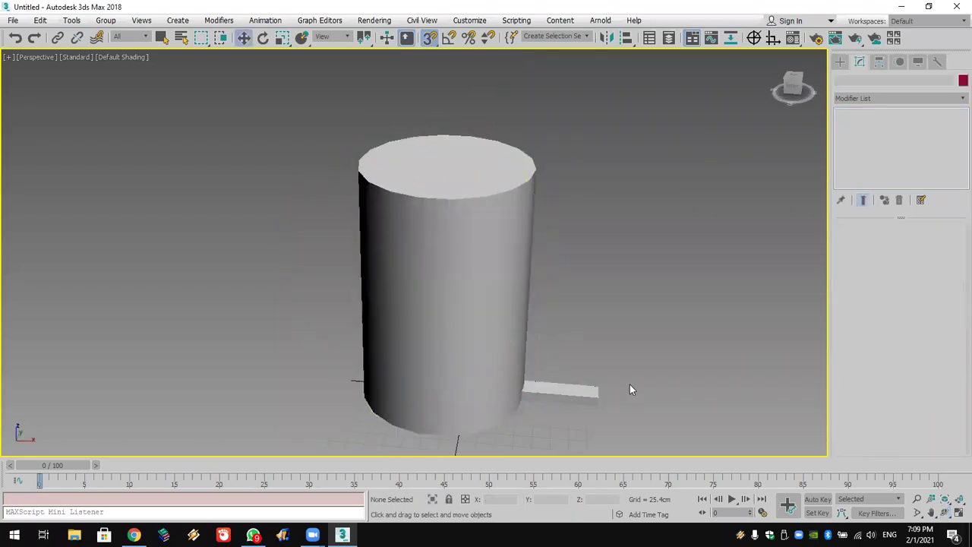
{"action": "left_click", "coordinate": [592, 399]}
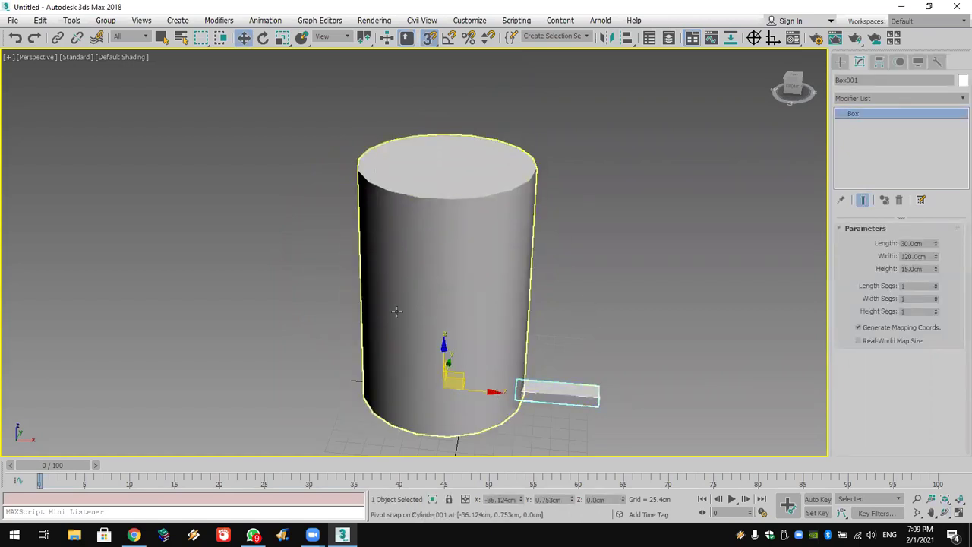
{"action": "key", "text": "s"}
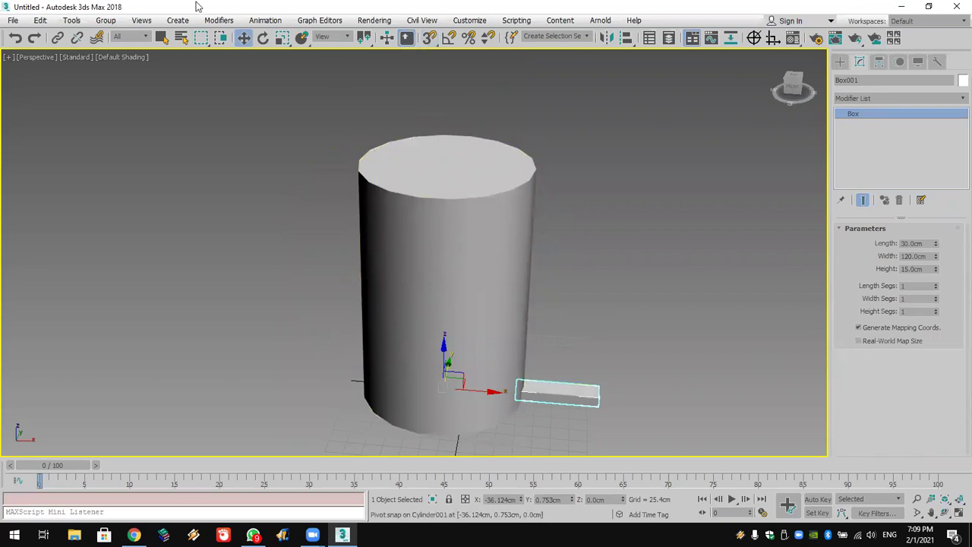
{"action": "left_click", "coordinate": [71, 20]}
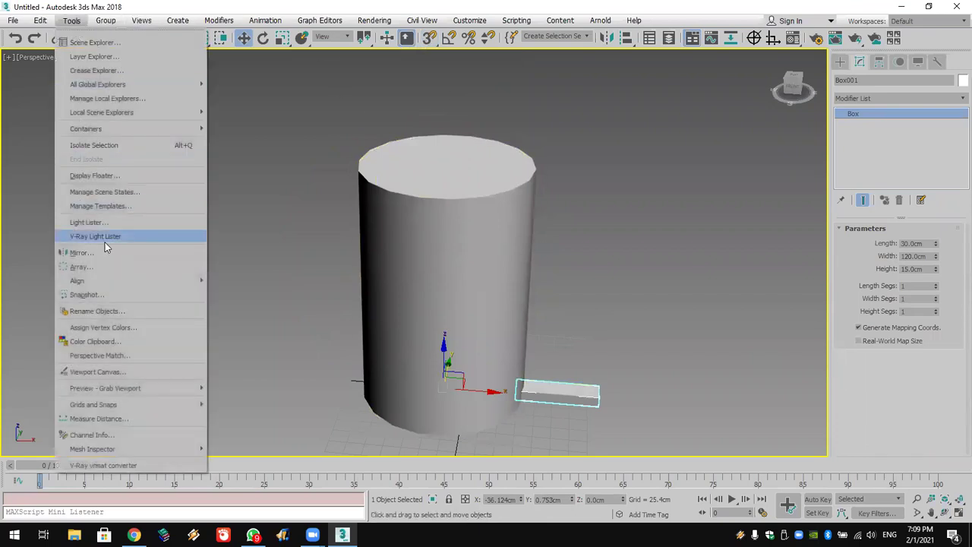